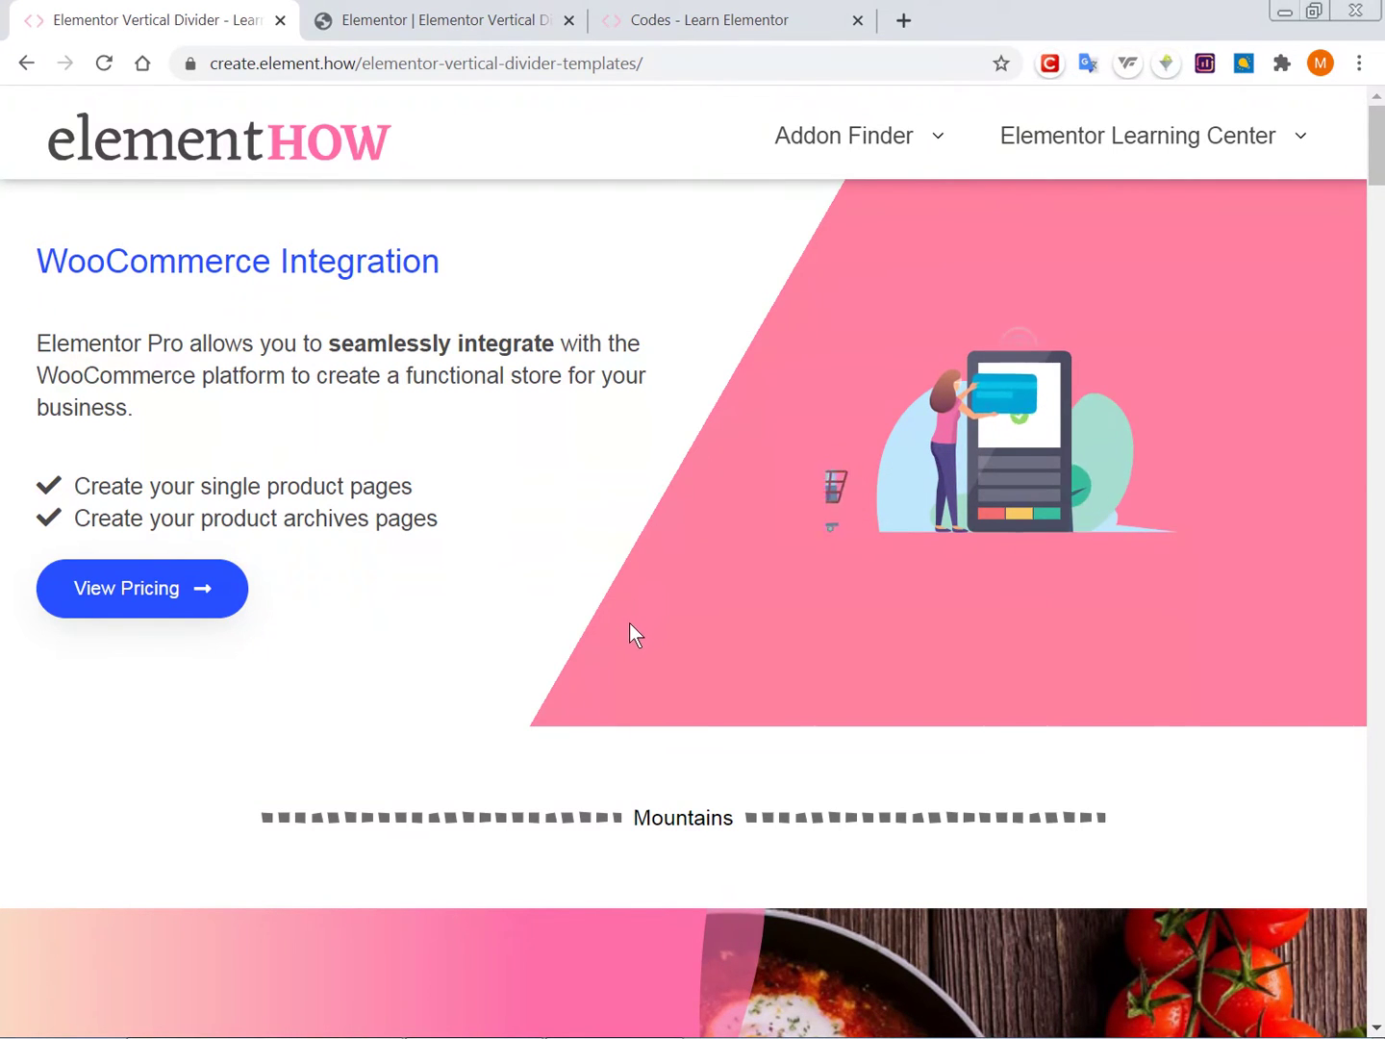
Look through the example vertical dividers on the templates page, from Mountains to Book.
scroll(627, 624, down, 1)
scroll(628, 626, down, 5)
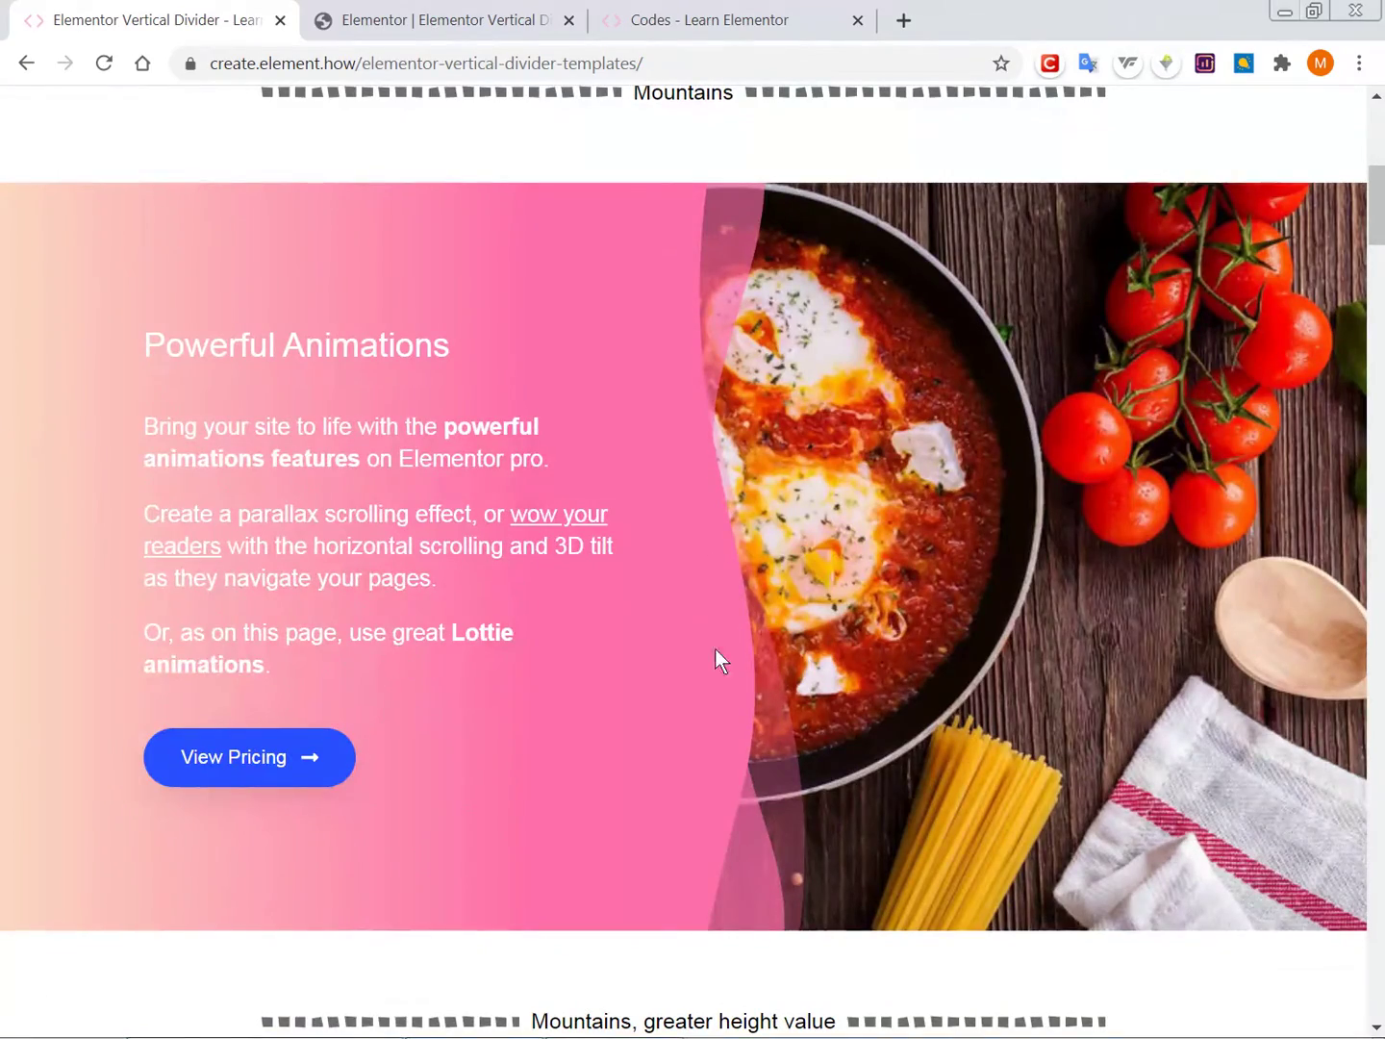
scroll(698, 637, down, 6)
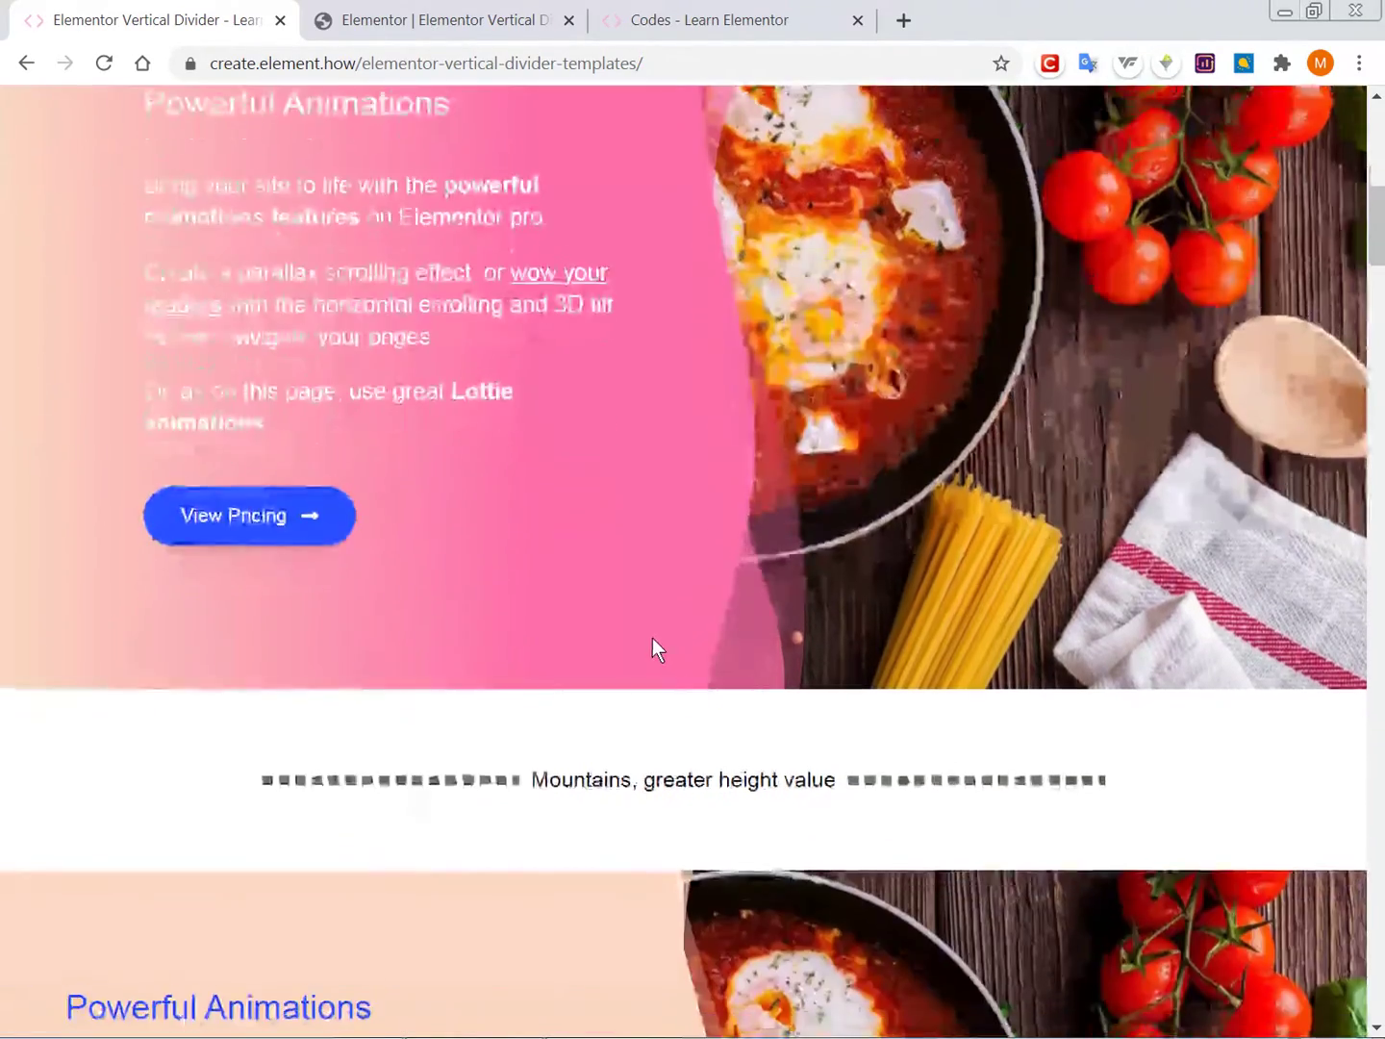
scroll(645, 635, down, 1)
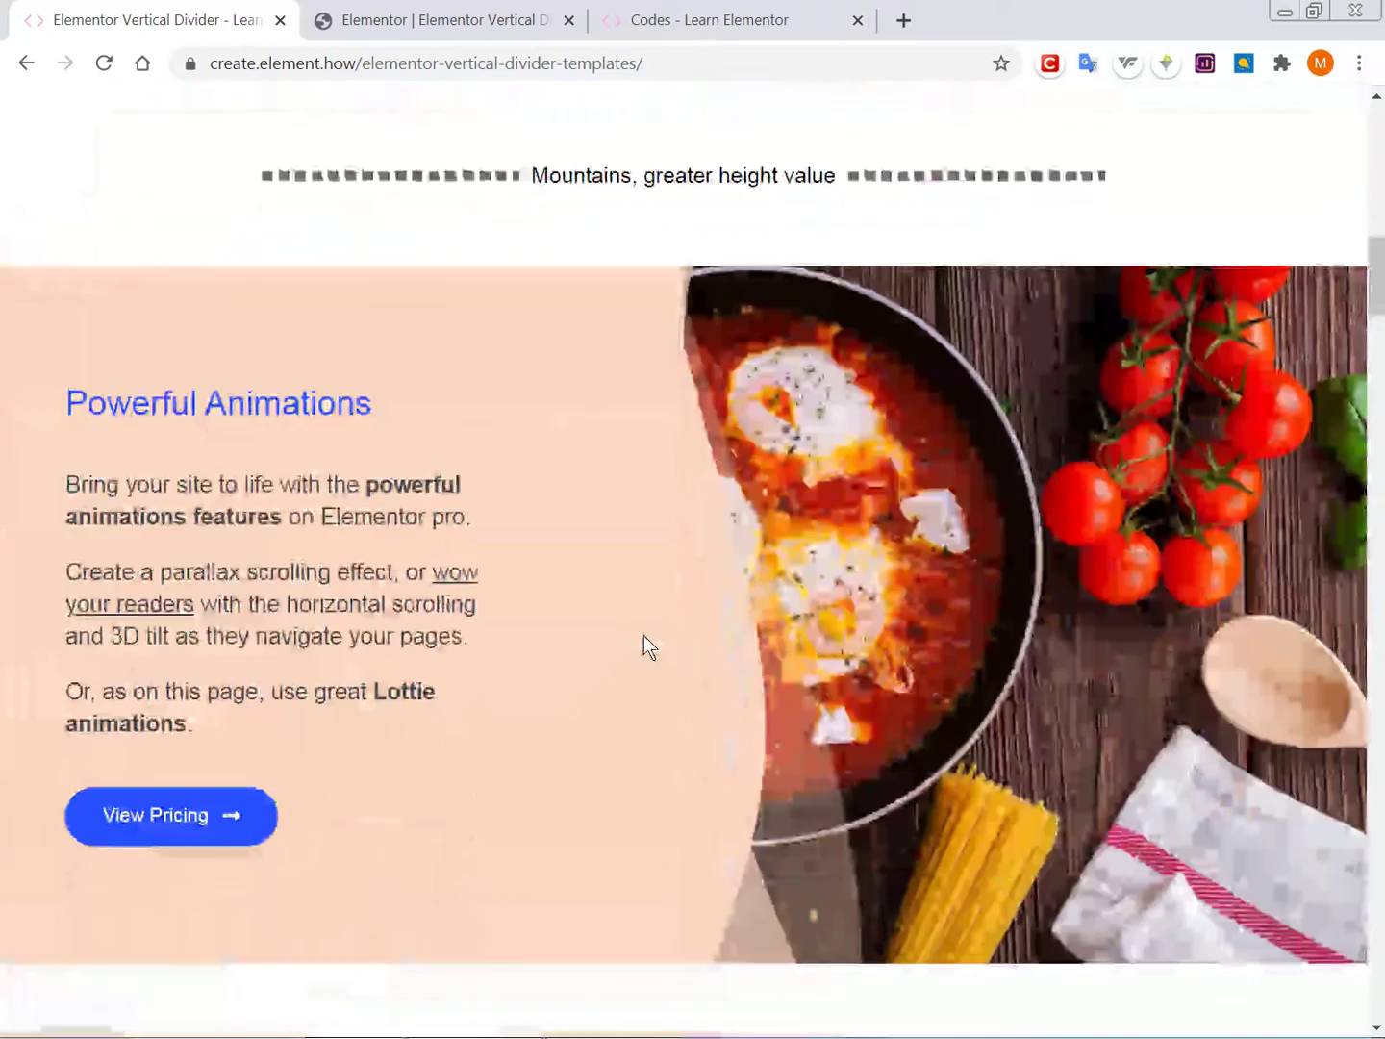
scroll(645, 636, down, 1)
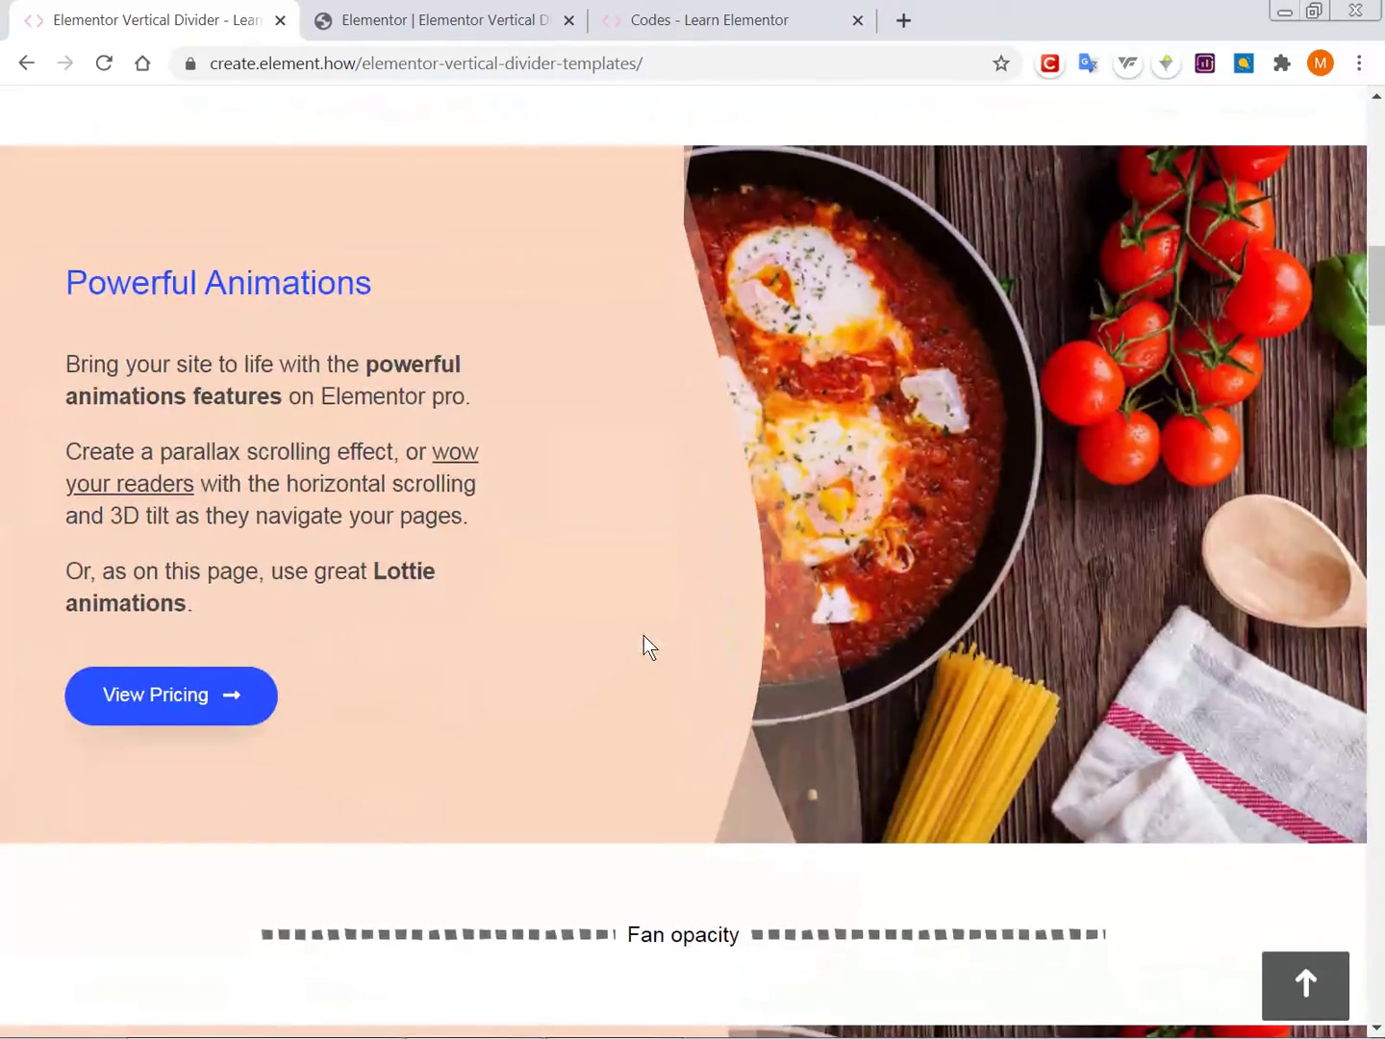
scroll(643, 636, down, 4)
scroll(643, 635, down, 3)
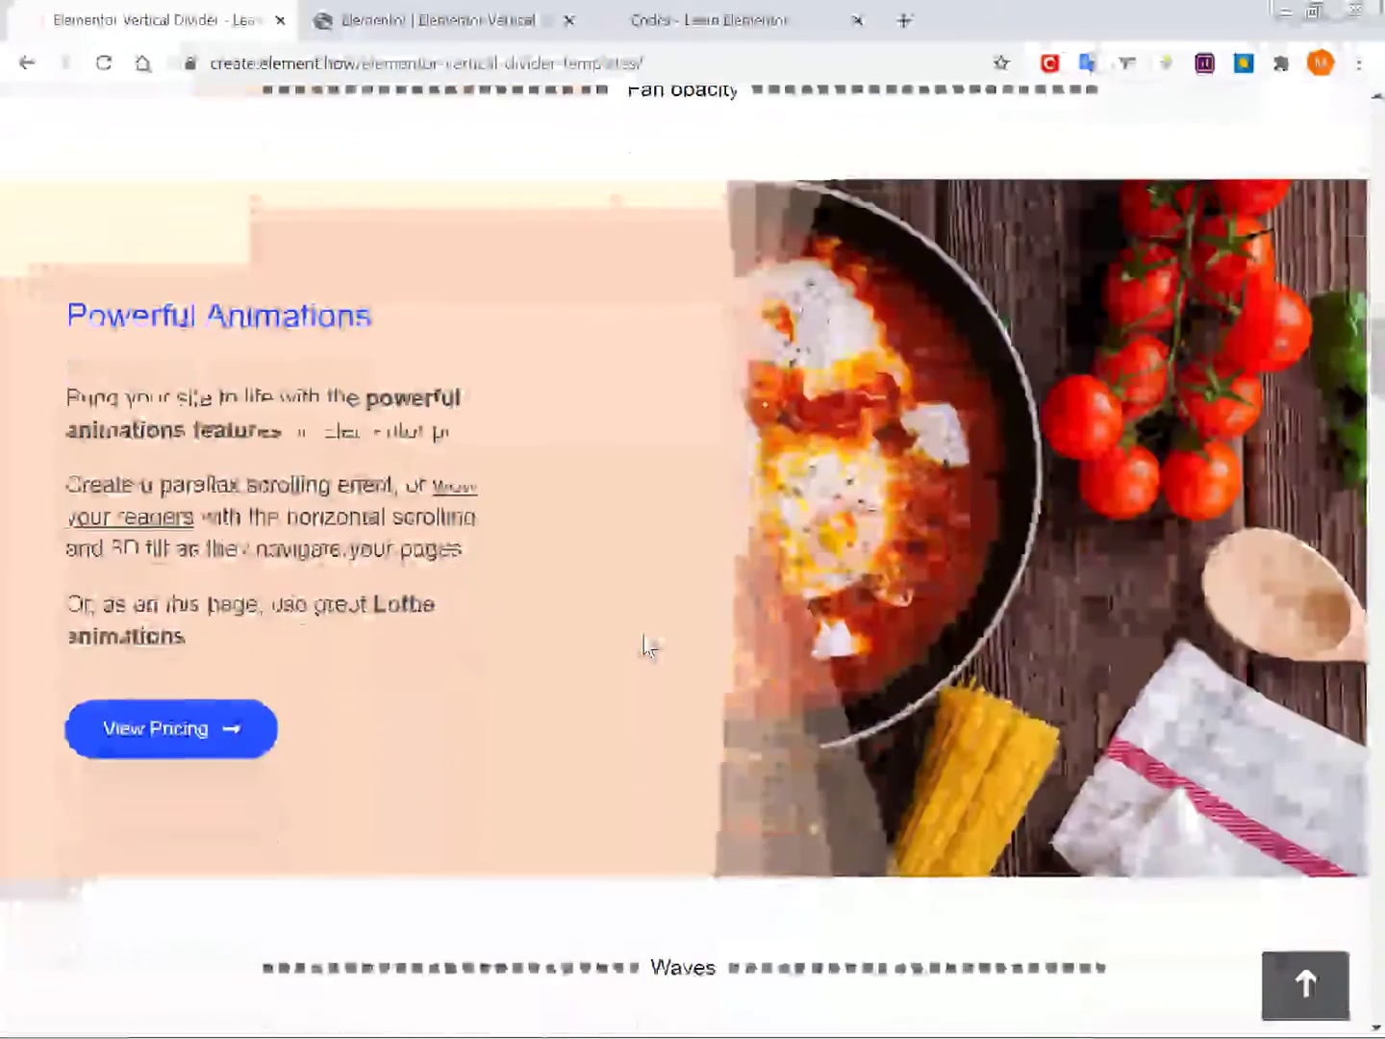
scroll(645, 635, down, 1)
scroll(676, 606, up, 1)
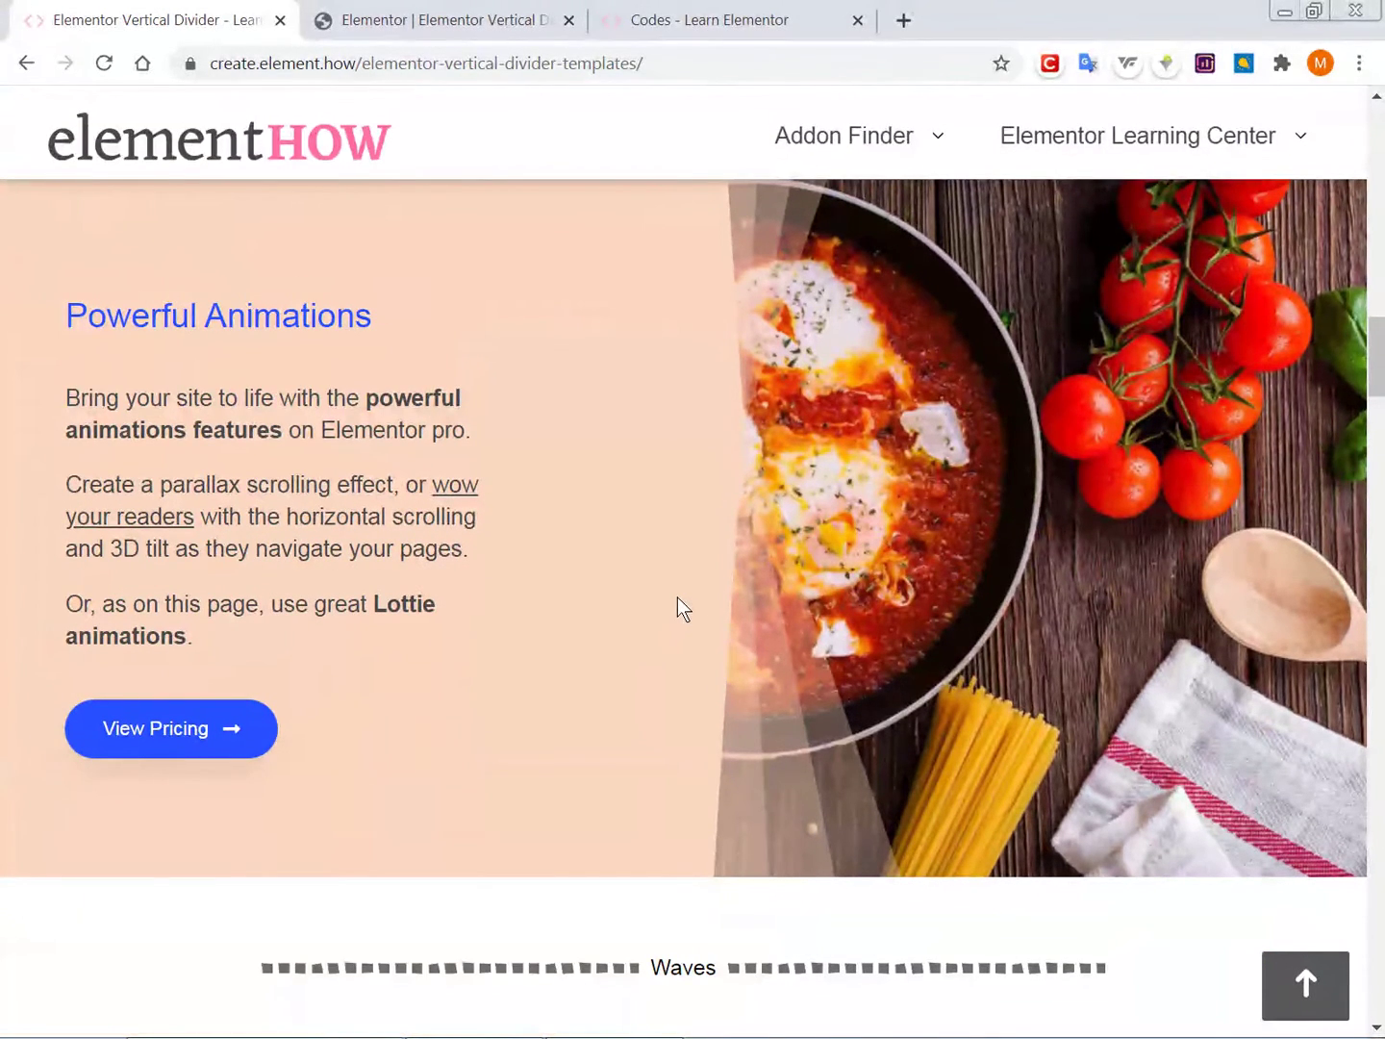
scroll(651, 363, down, 10)
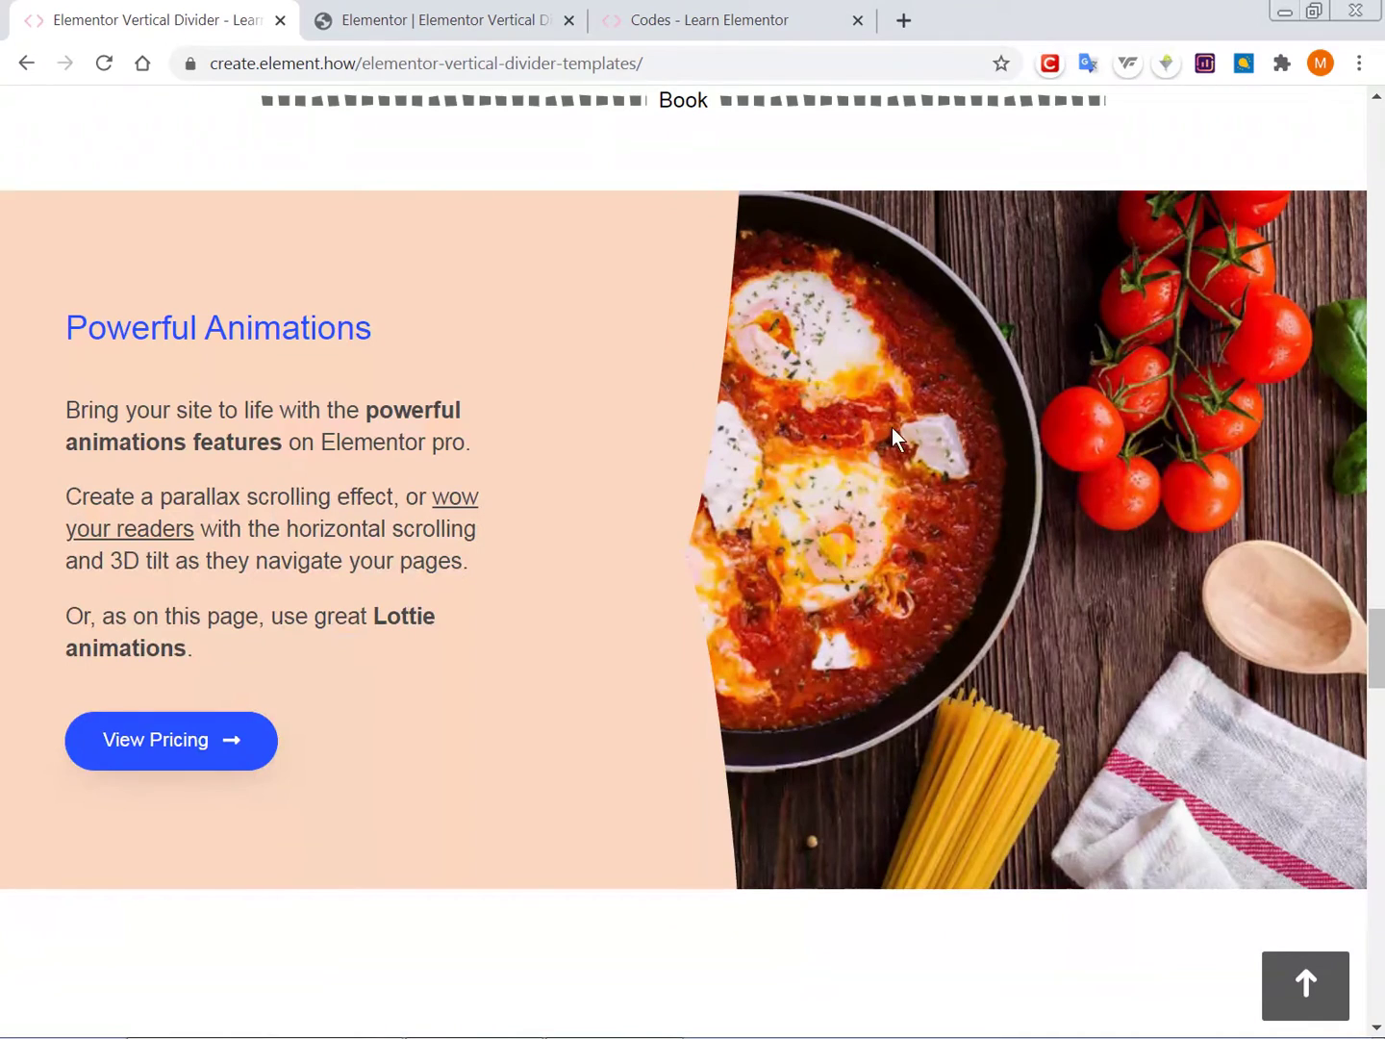
scroll(650, 545, up, 10)
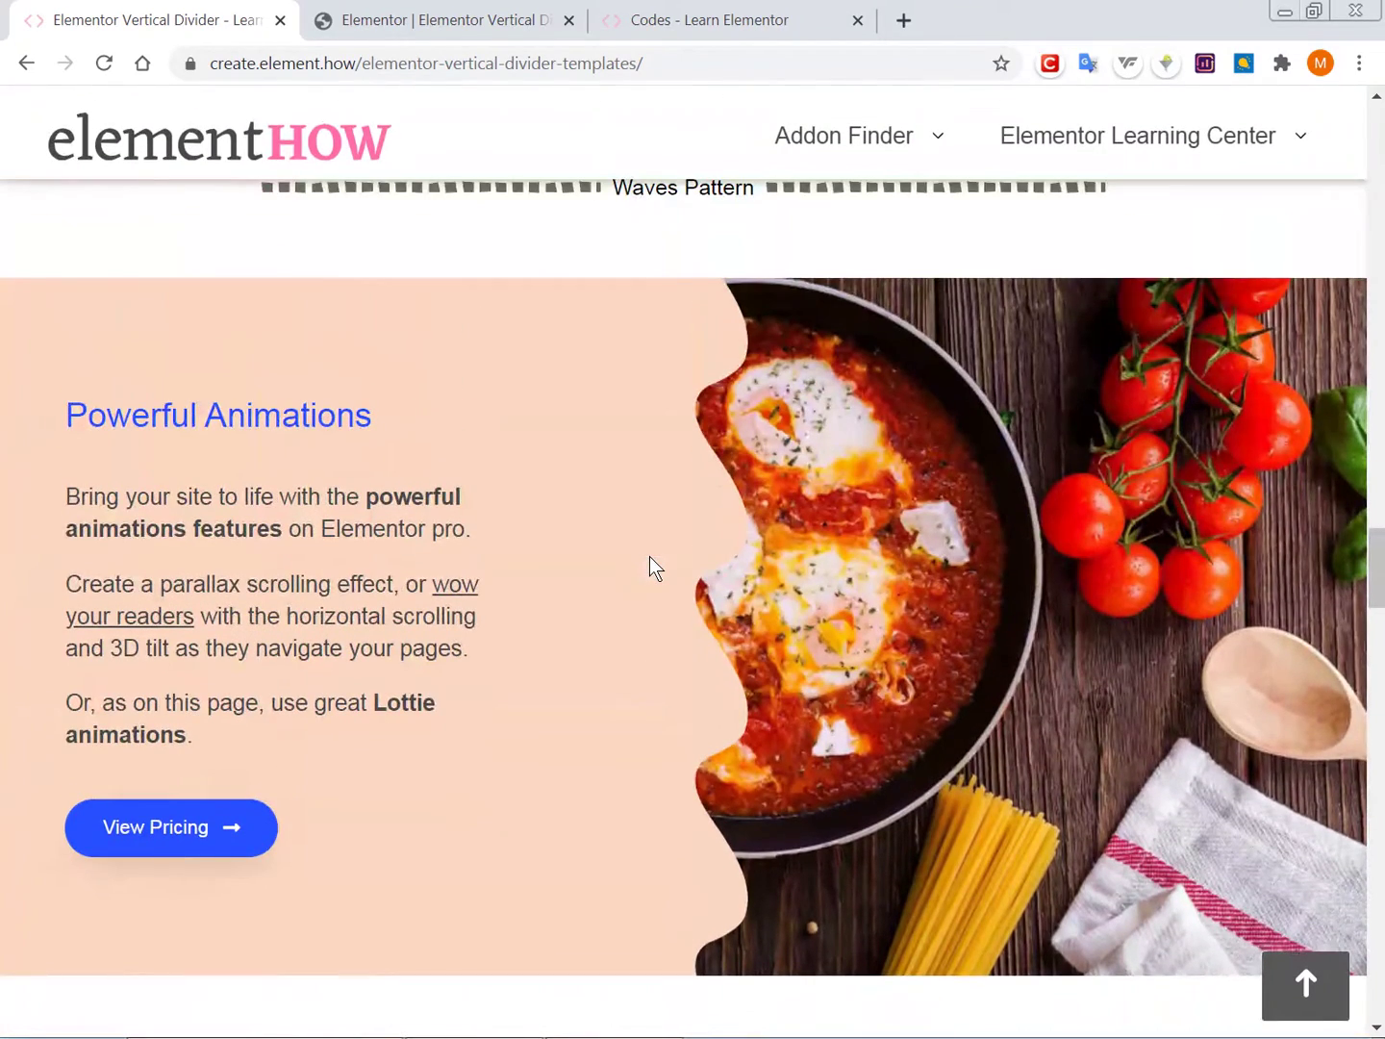
In the Elementor editor, give the "Elementor Pro Popups" text column a classic background in colour #FBD8C2.
key(ctrl+Tab)
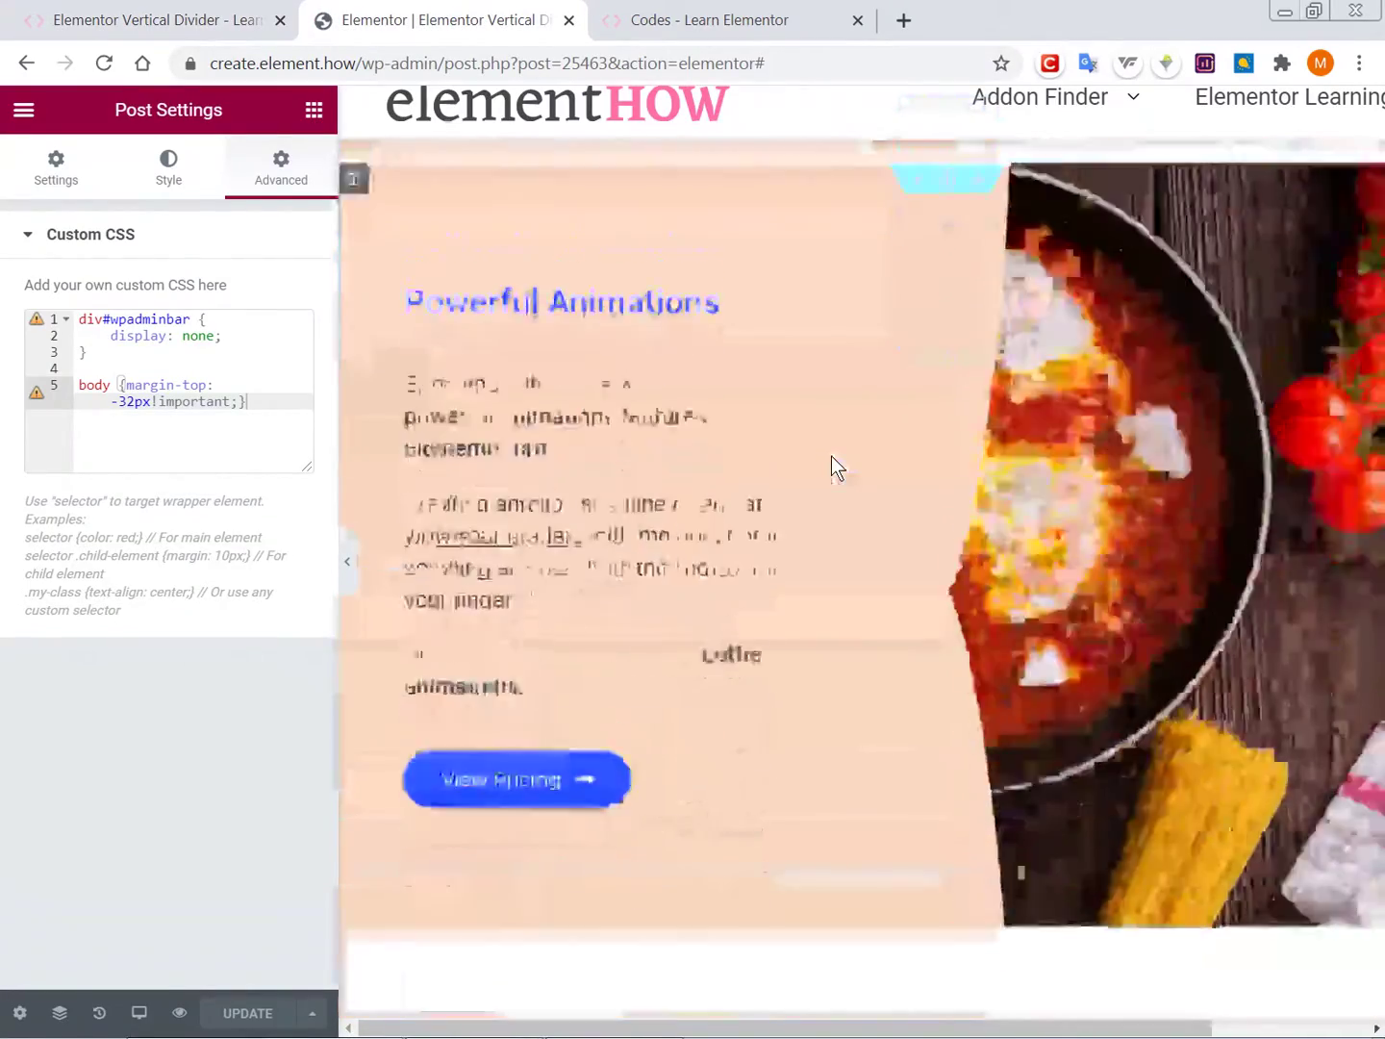
scroll(836, 467, down, 6)
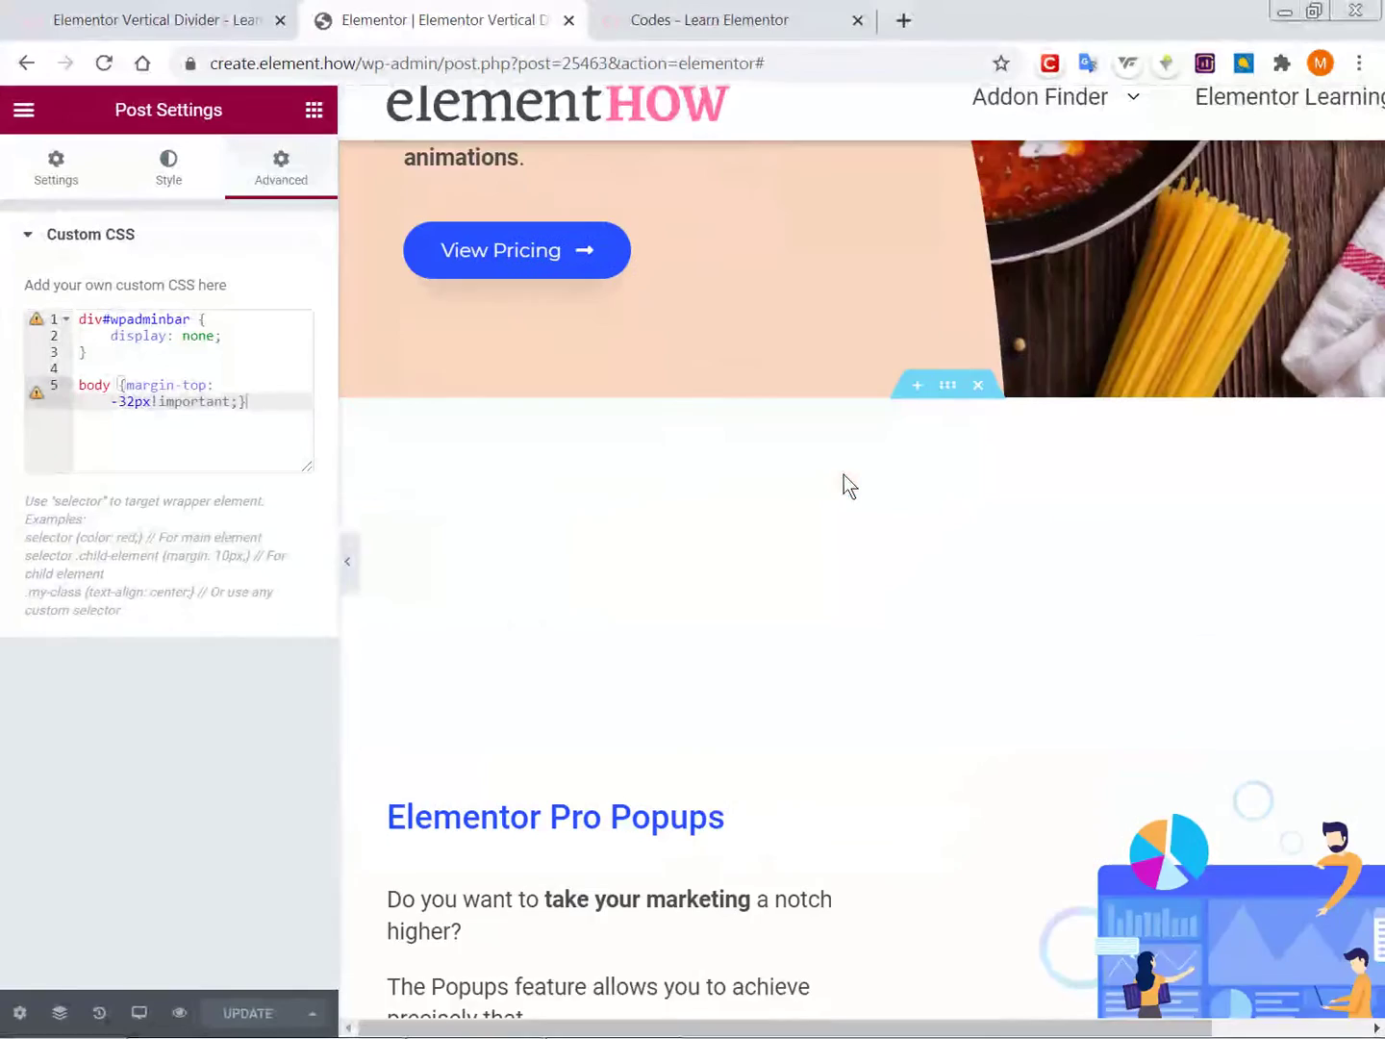
scroll(901, 525, down, 5)
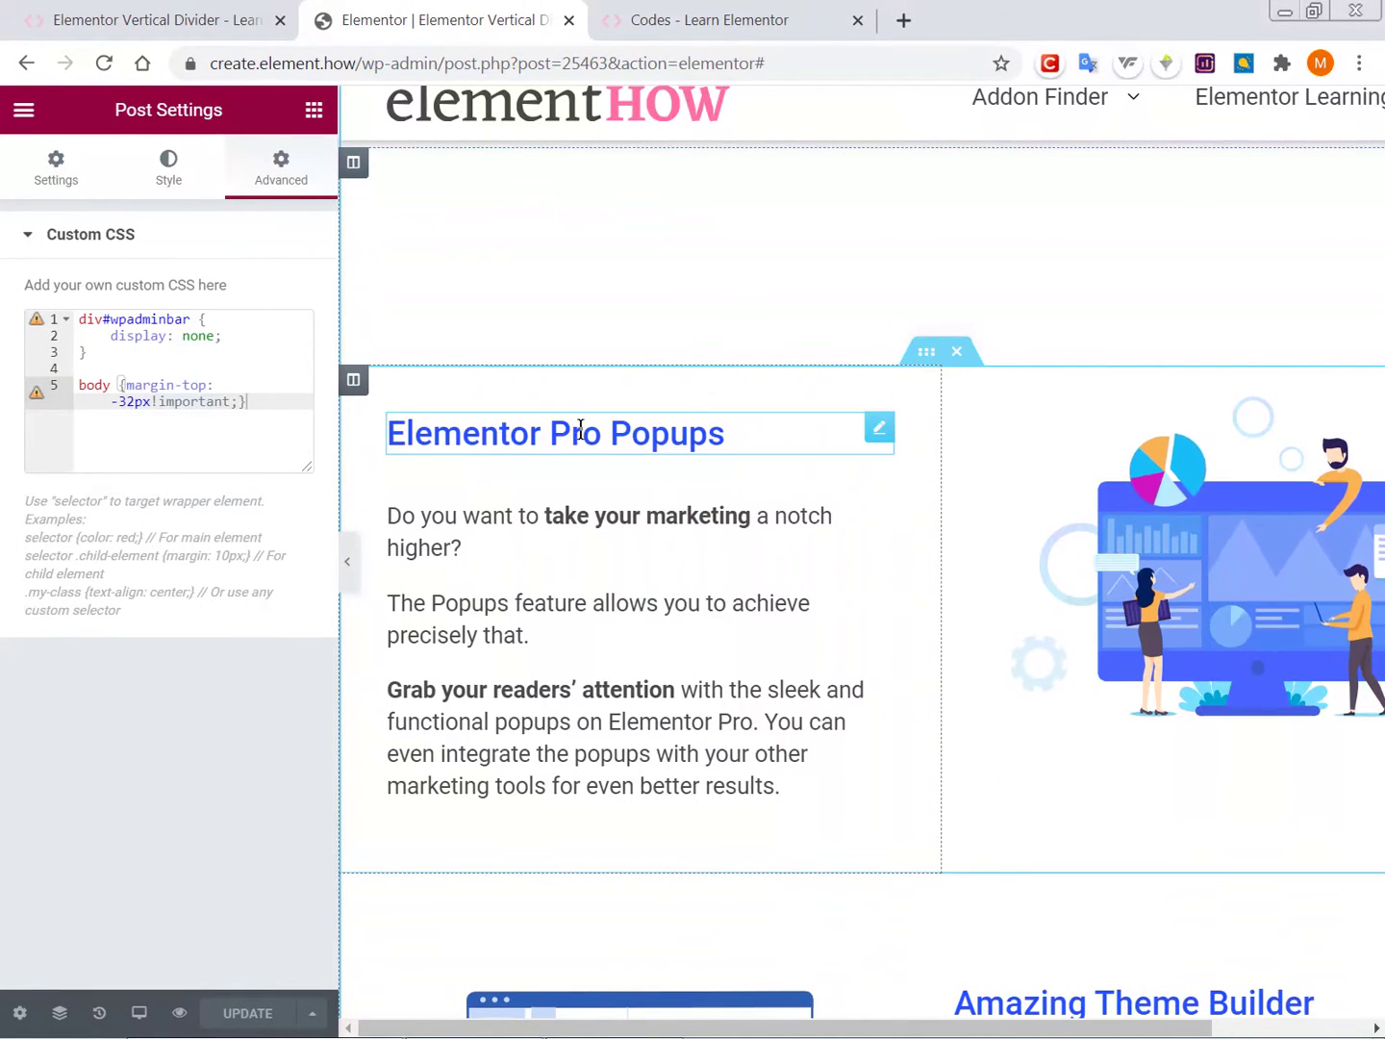
click(364, 382)
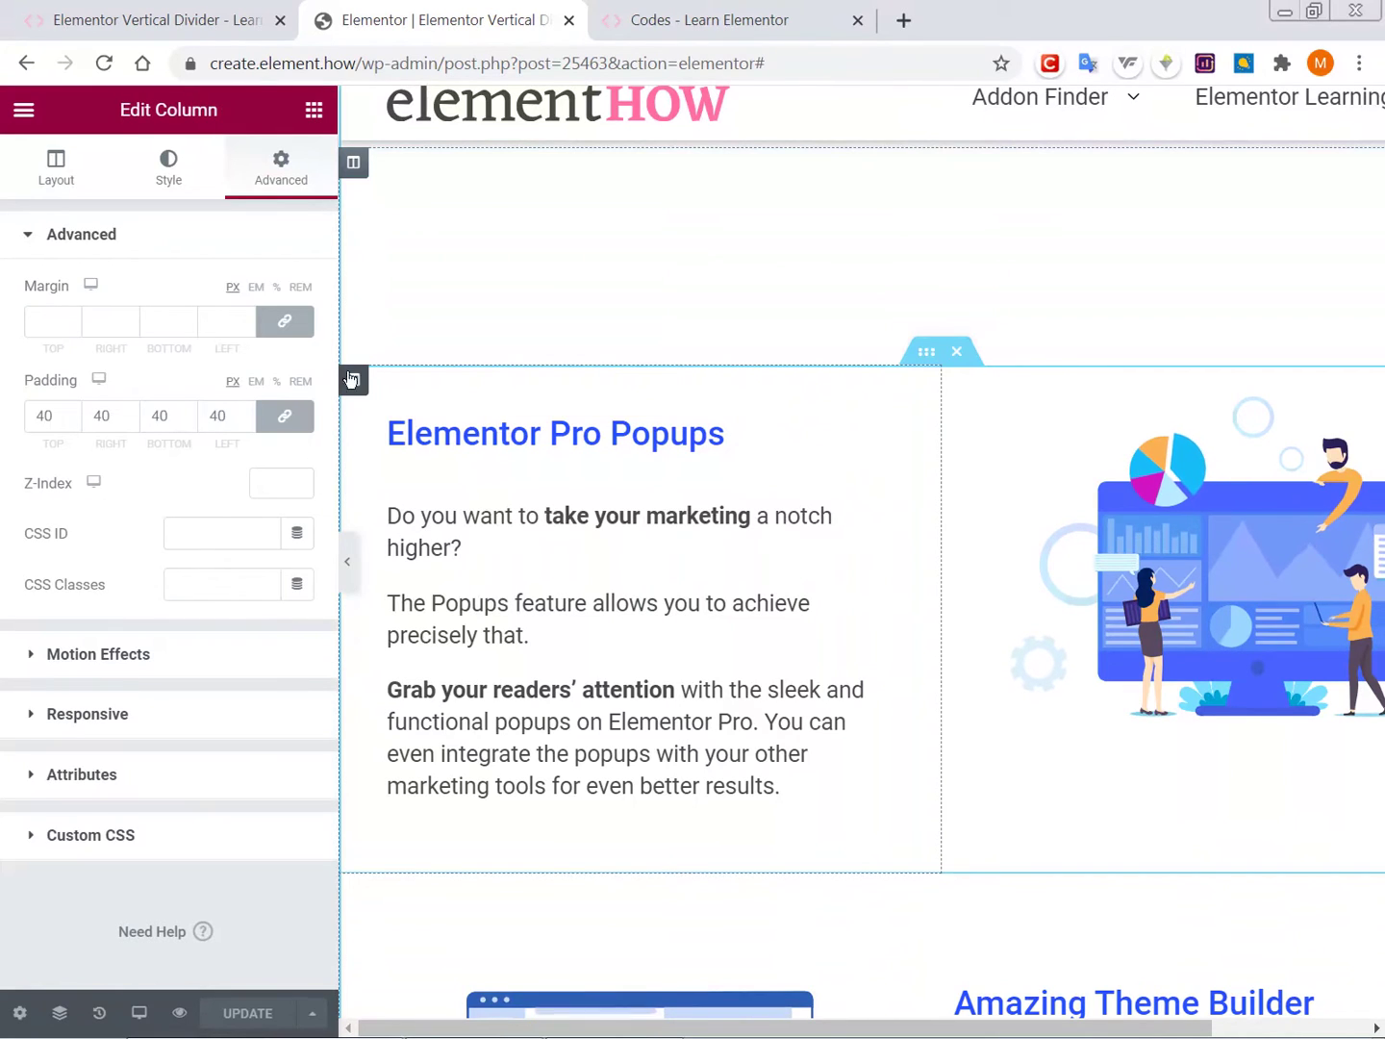
click(169, 169)
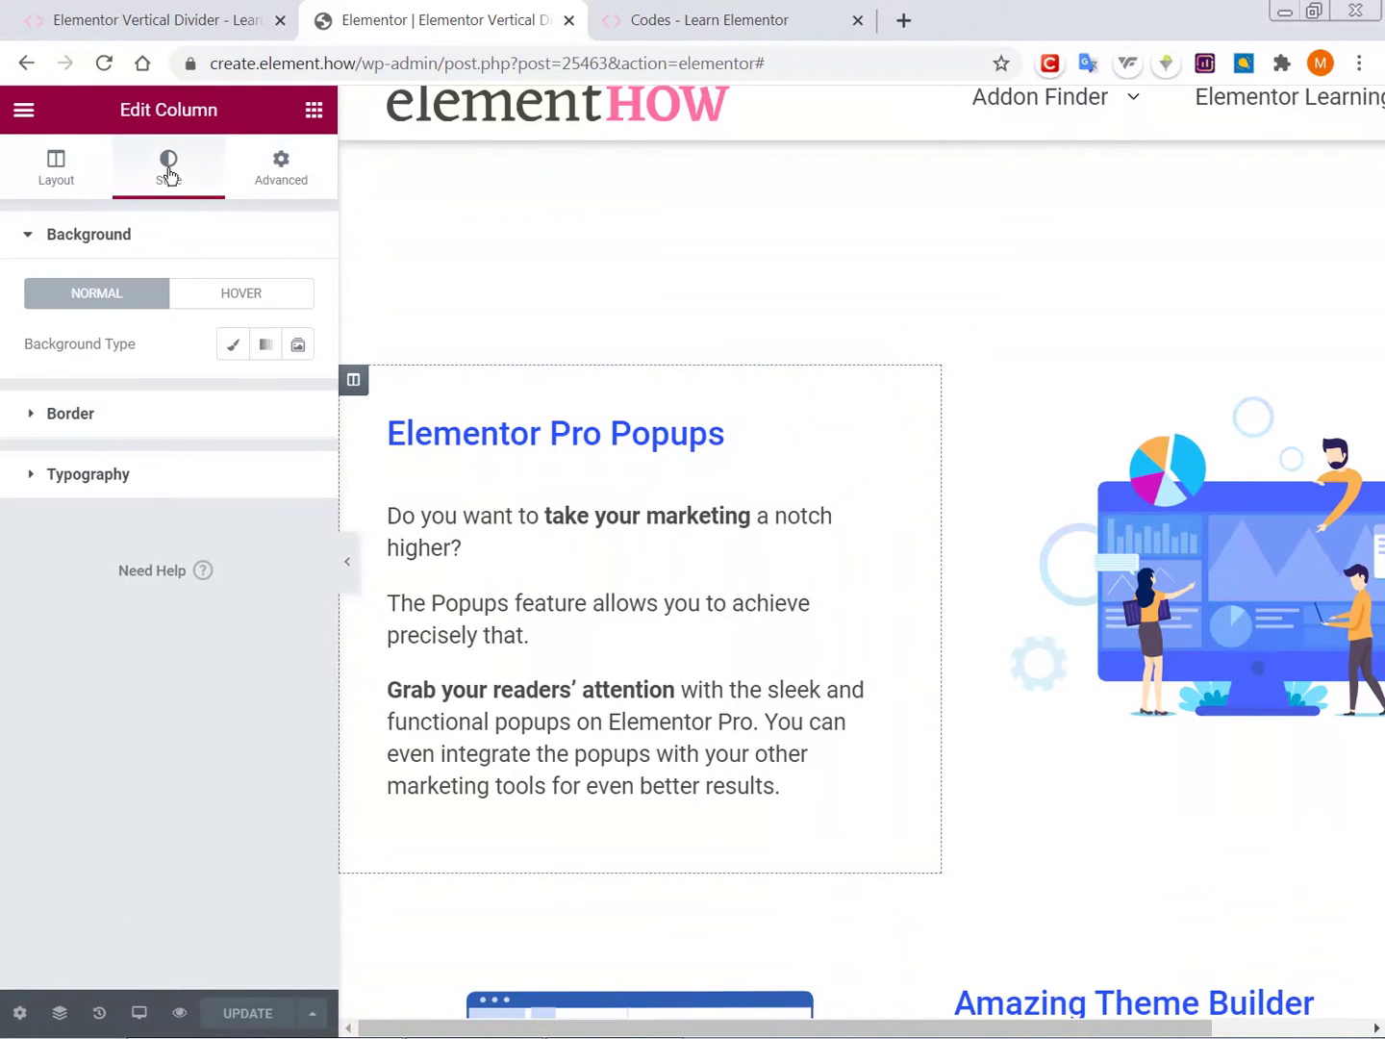
click(231, 346)
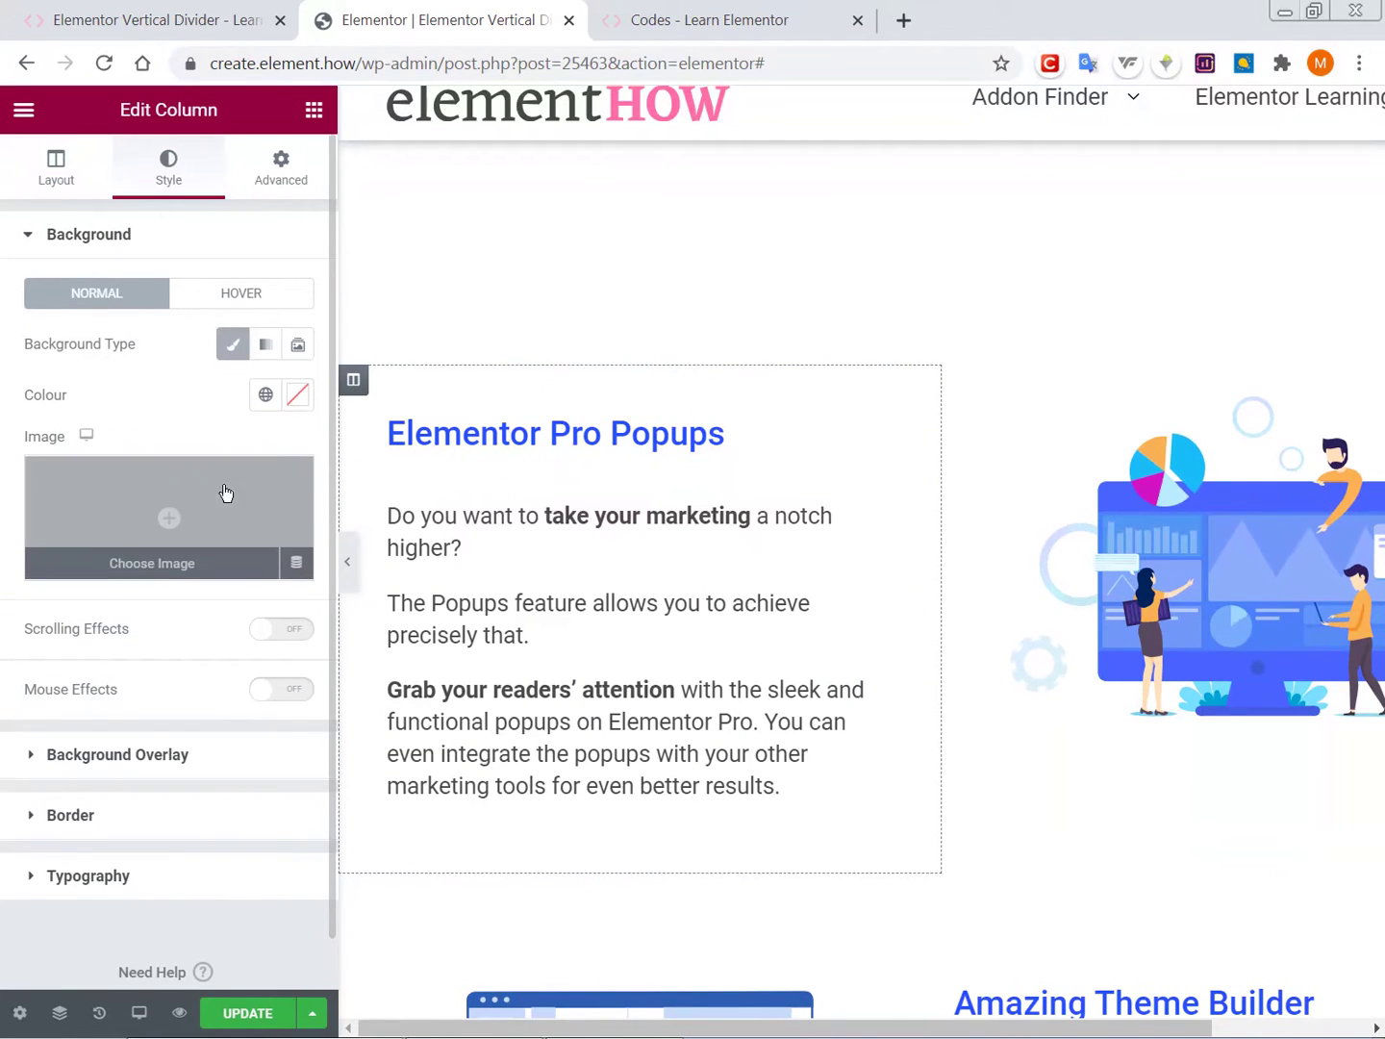
click(298, 395)
scroll(636, 583, down, 1)
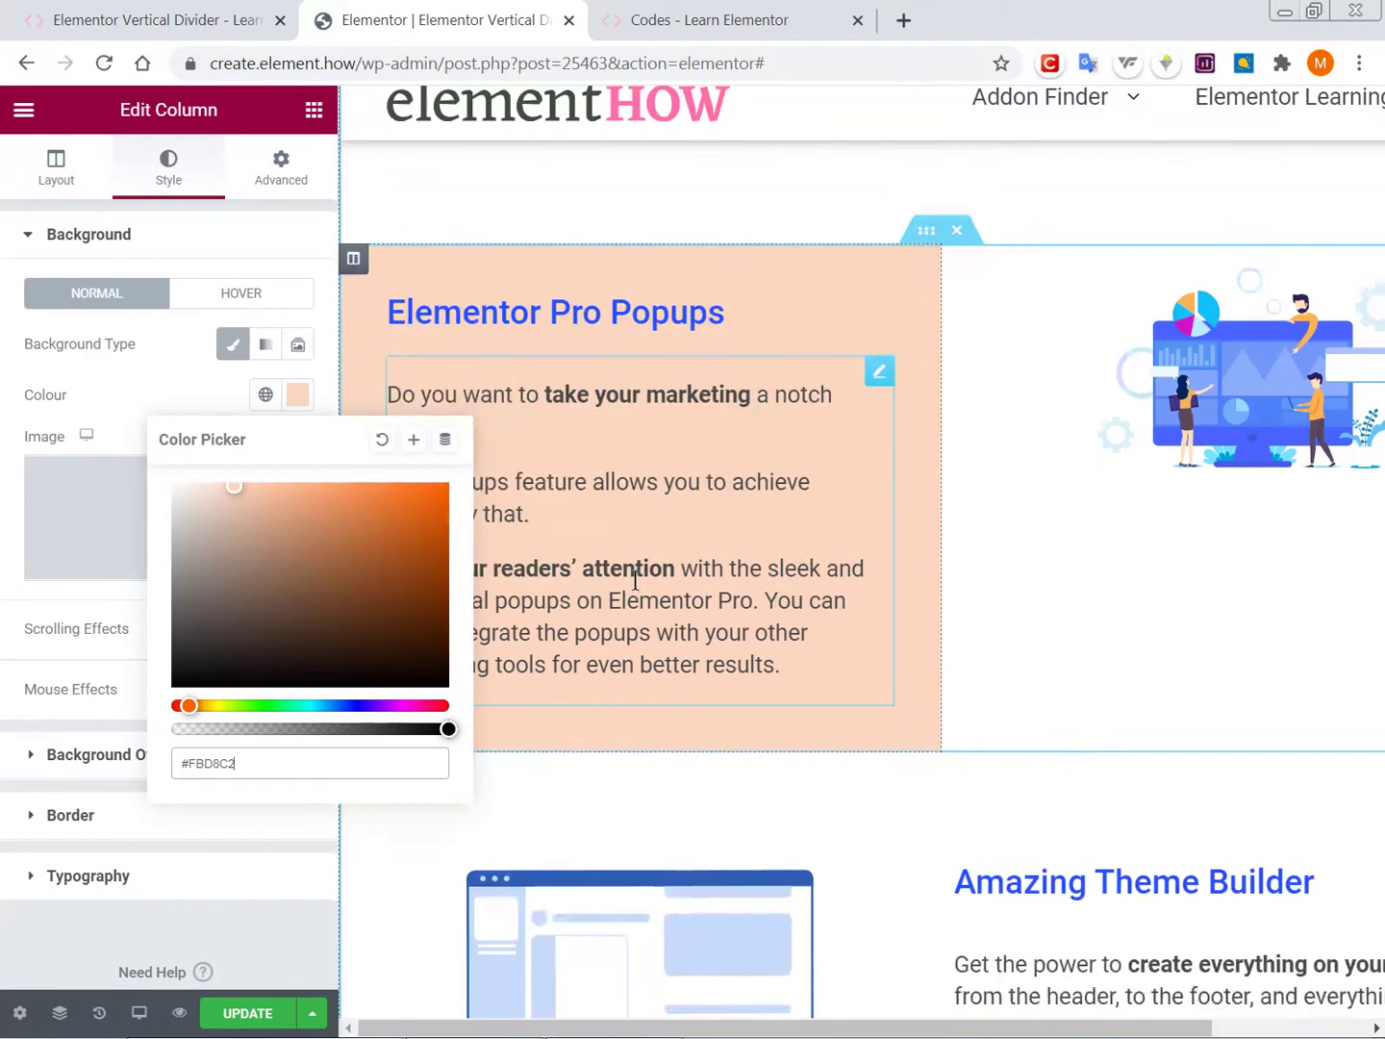
Set the width of the Lottie animation beside the "Elementor Pro Popups" text to 97%.
click(928, 235)
scroll(1085, 340, right, 2)
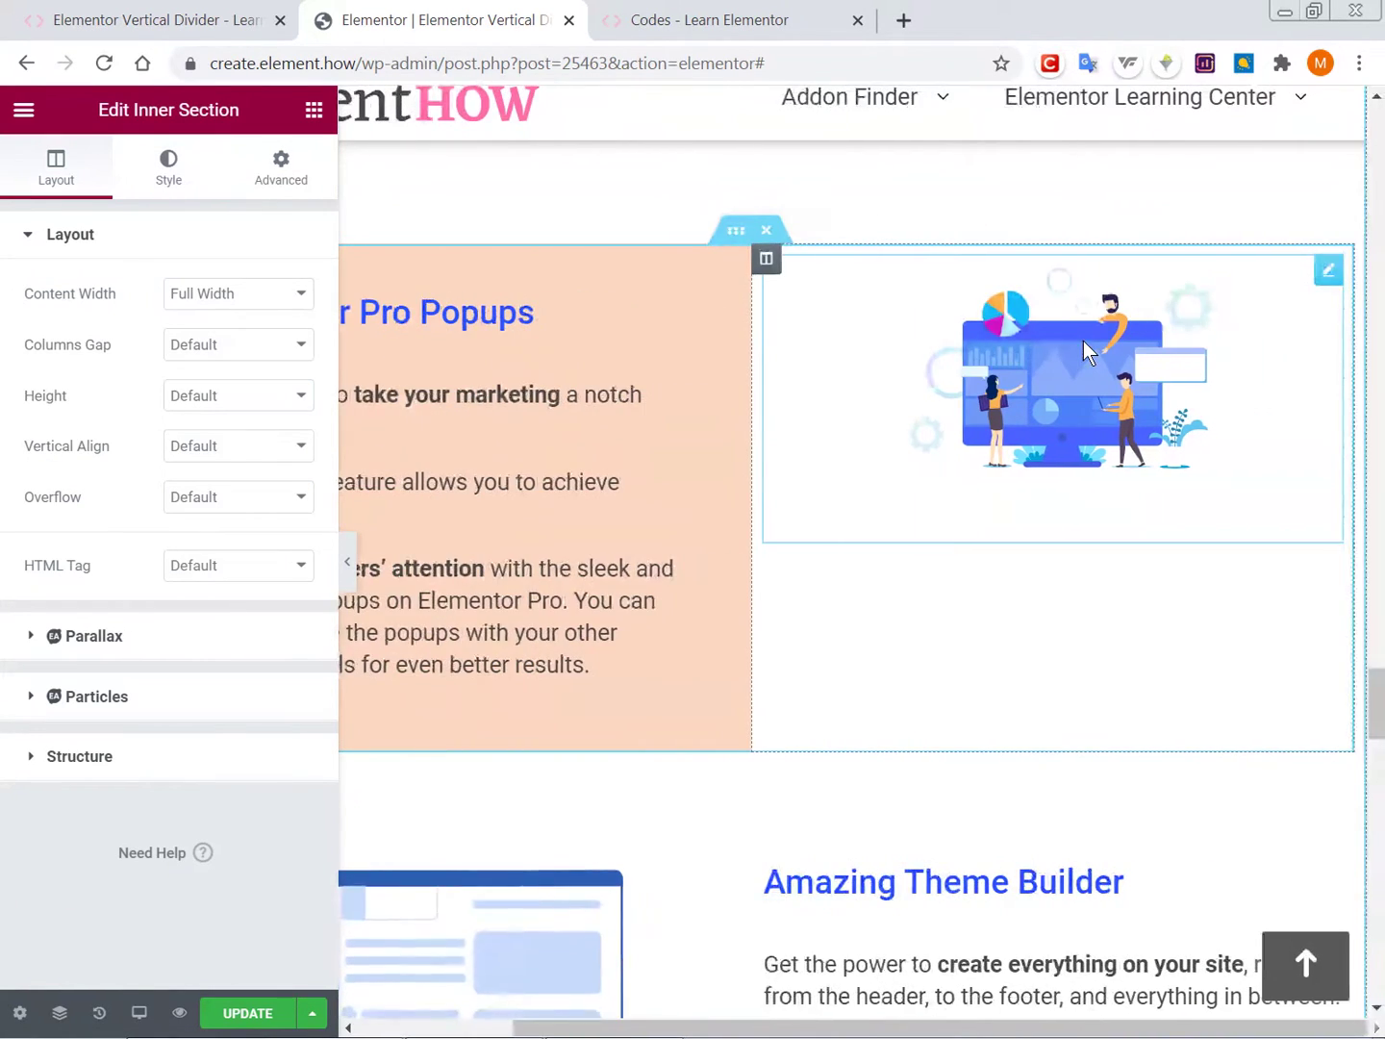
click(1329, 271)
click(193, 188)
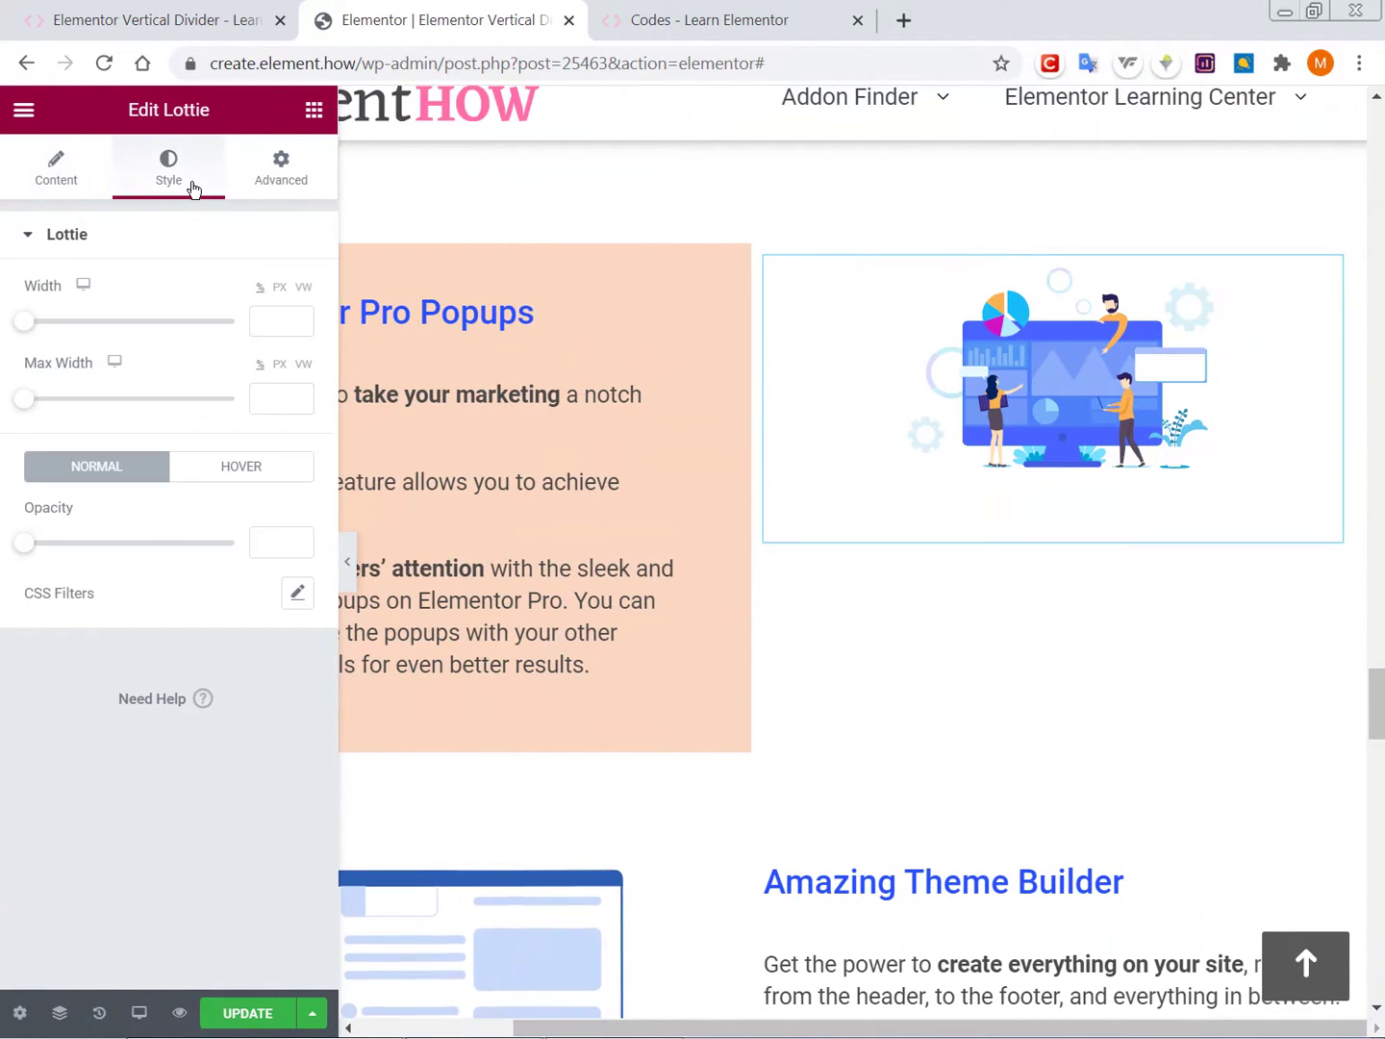
drag(18, 328, 260, 328)
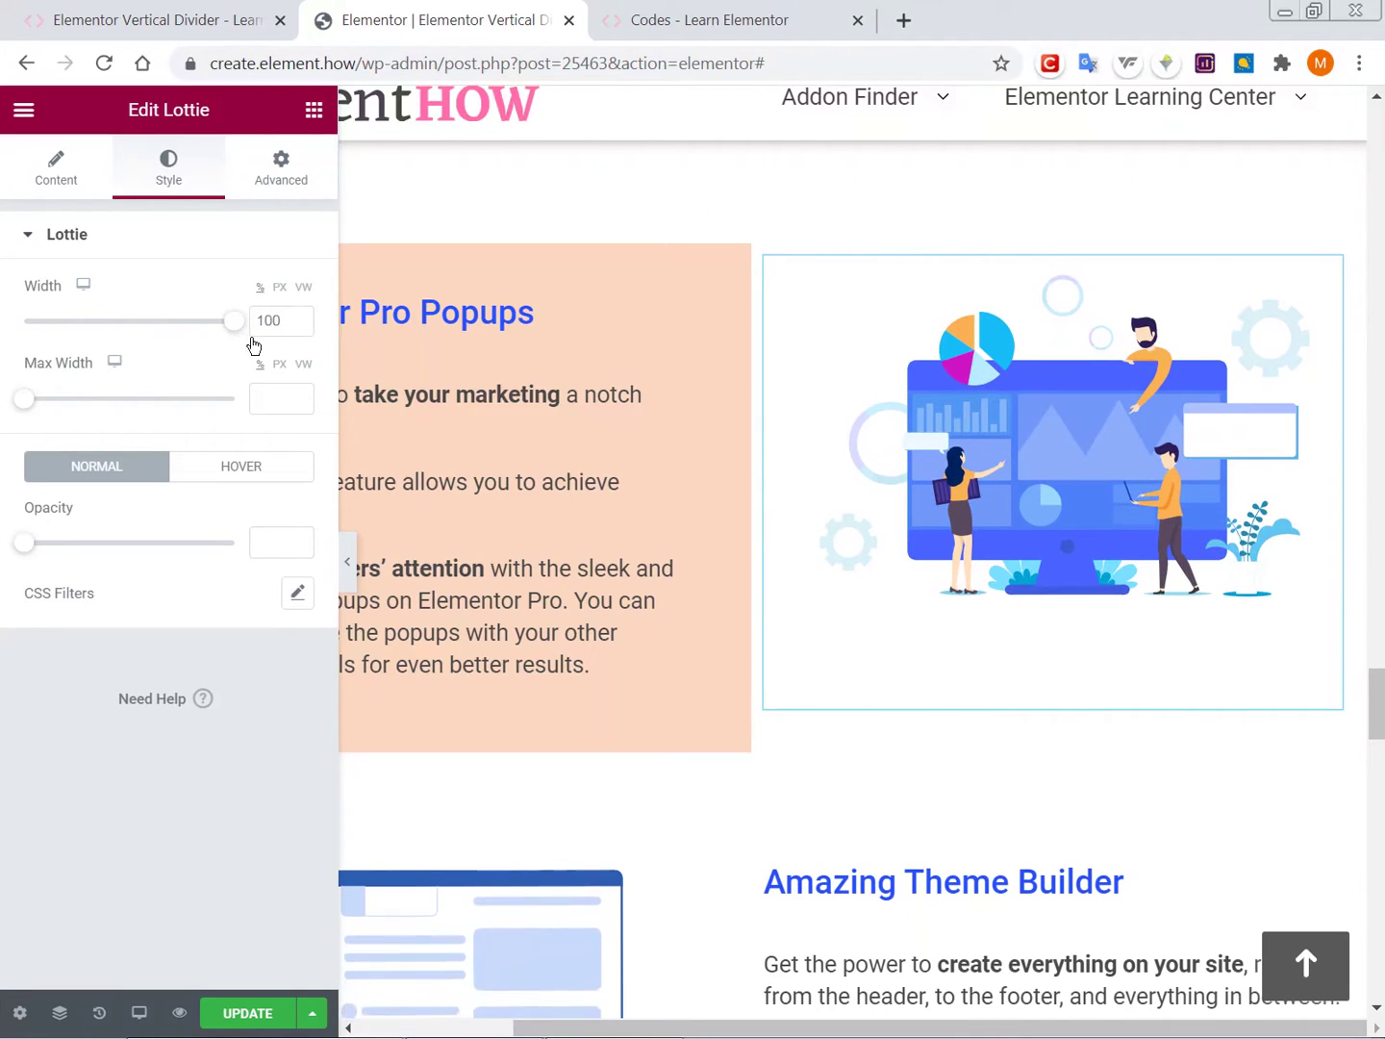
drag(234, 321, 227, 321)
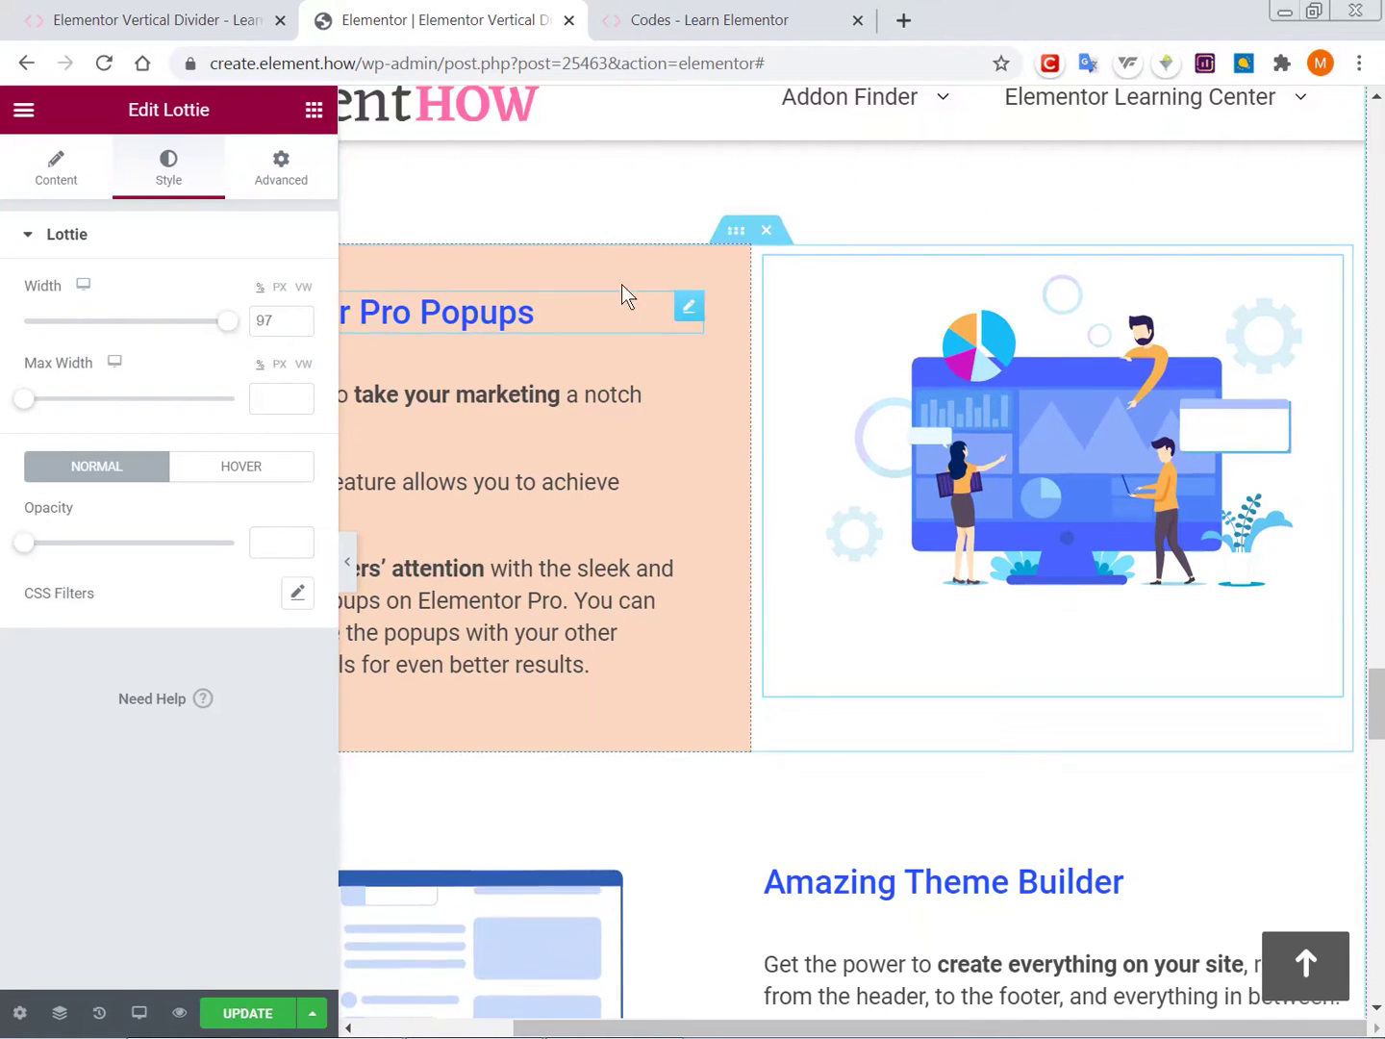
Copy all the divider CSS from the untitled Notepad file and paste it as the inner section's custom CSS.
click(737, 232)
click(177, 190)
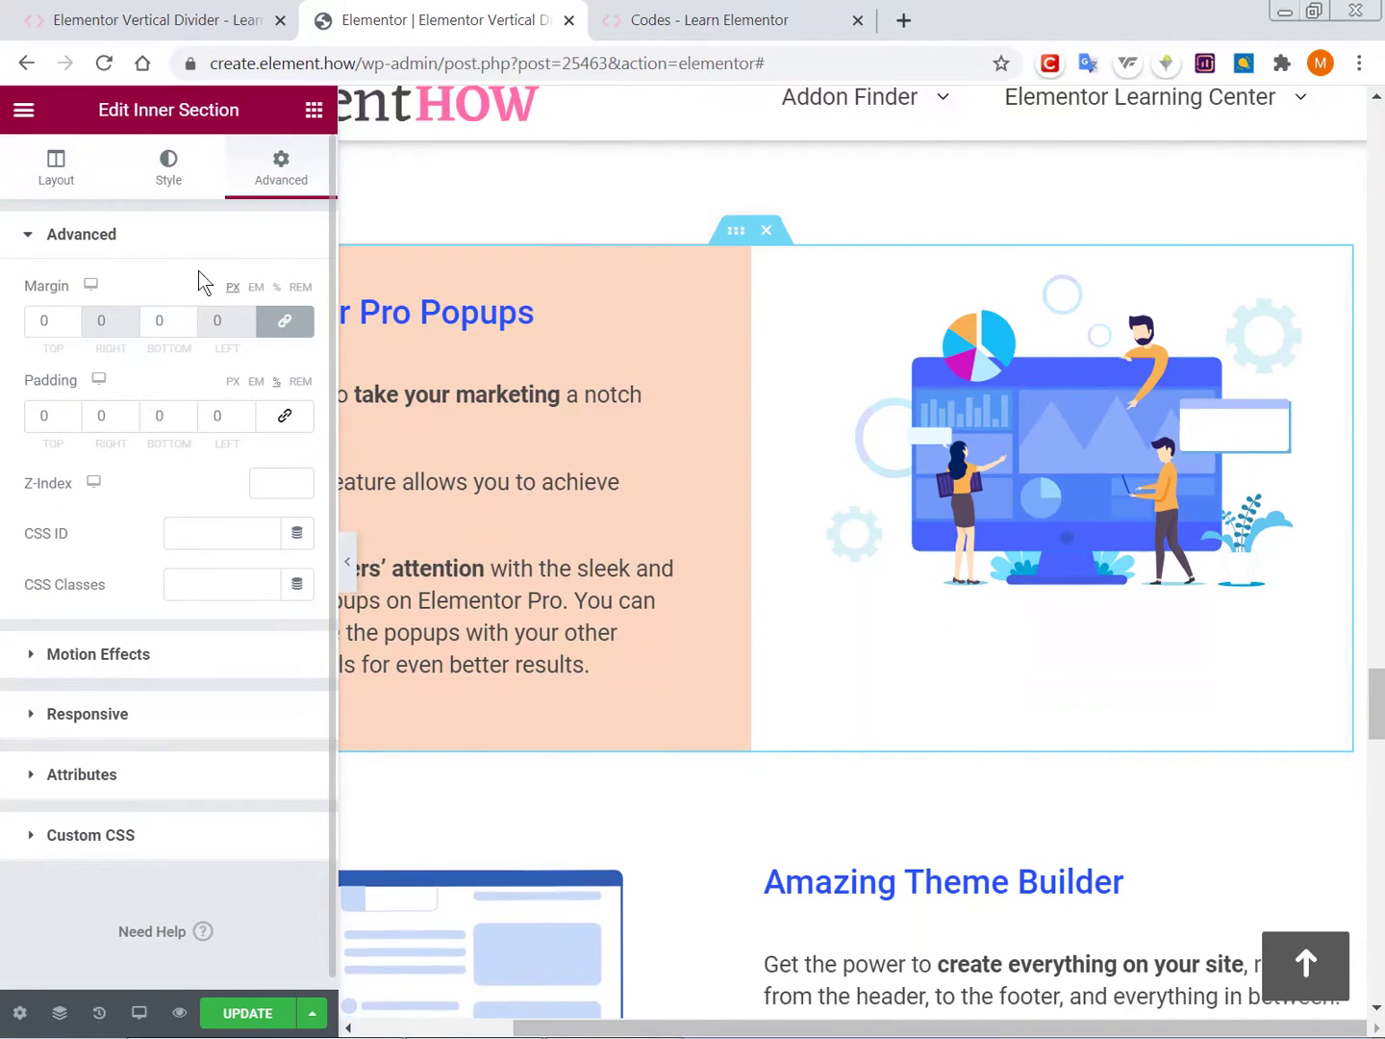
click(90, 835)
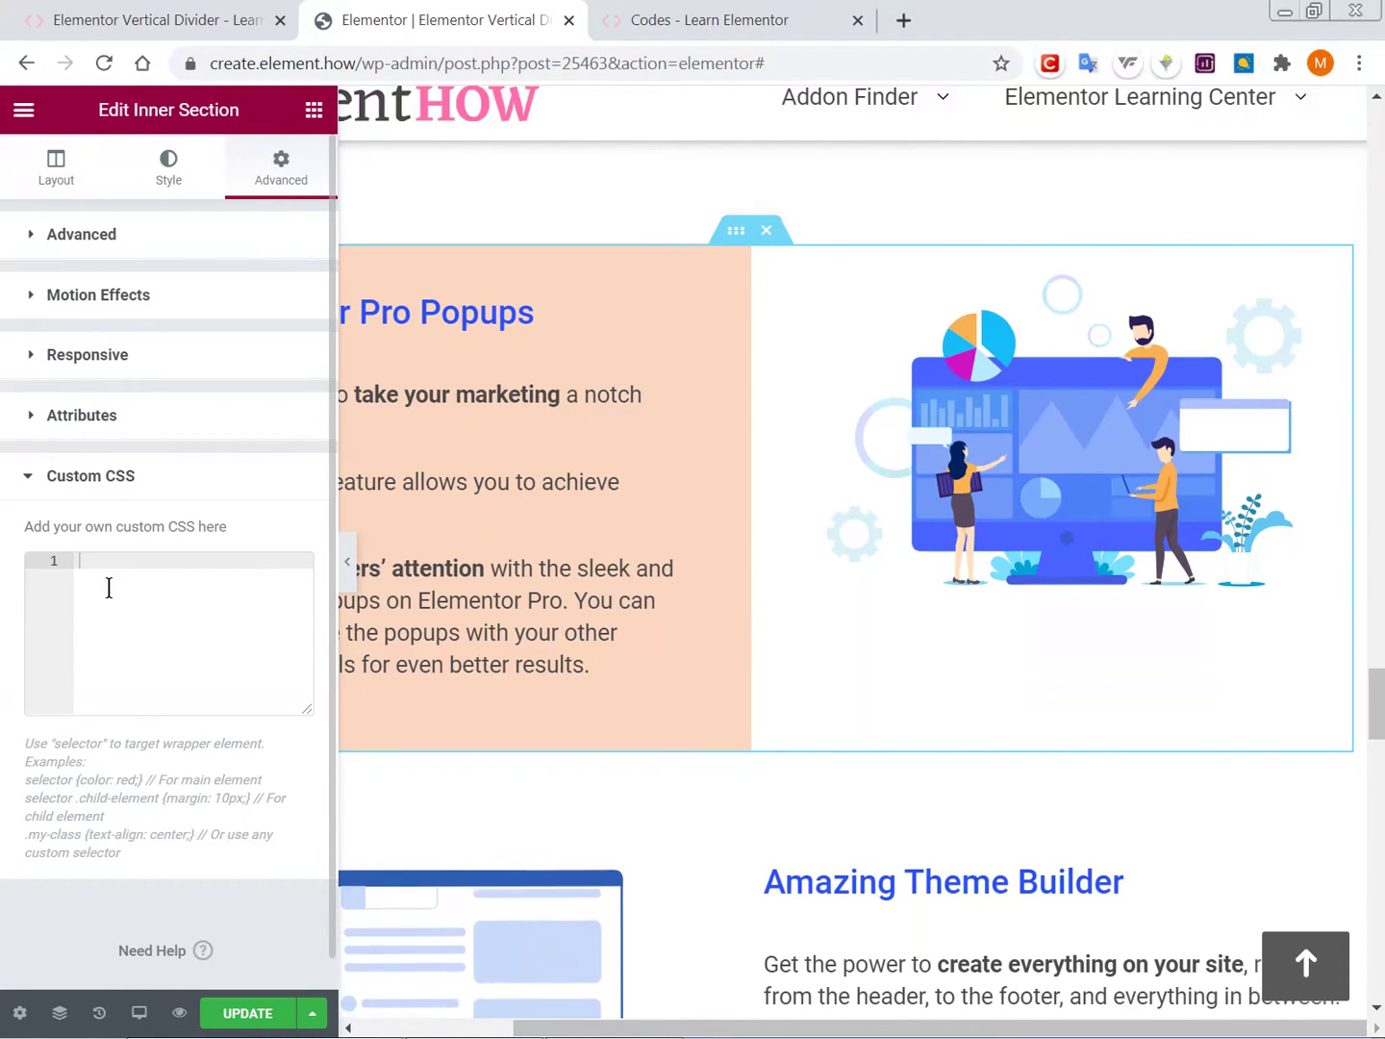
mouse_move(565, 1030)
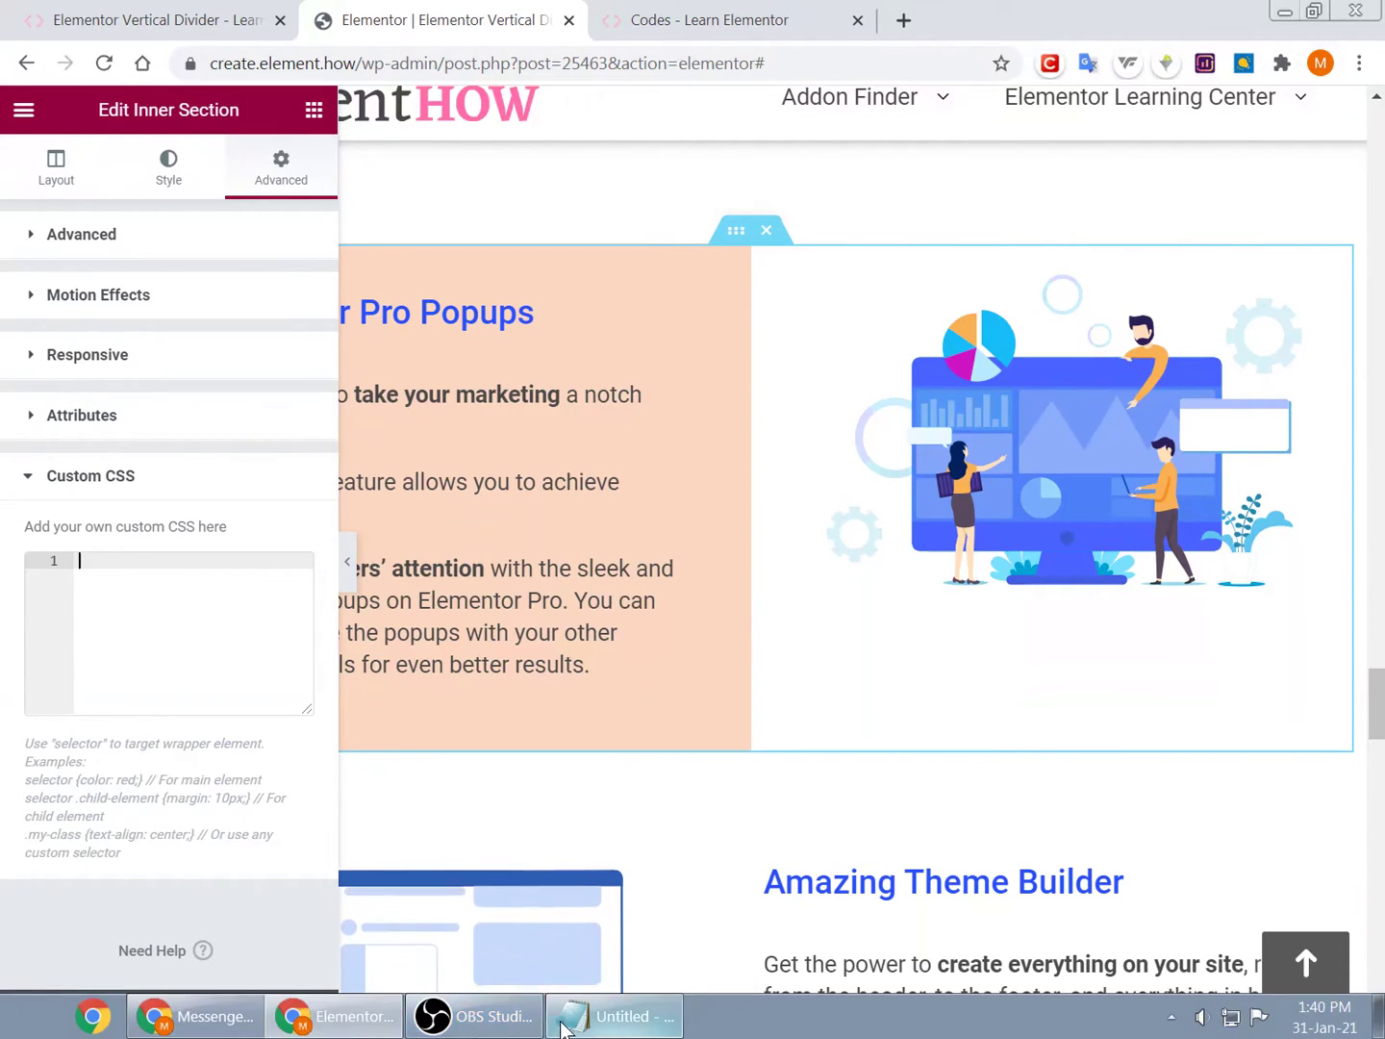
click(610, 1017)
key(ctrl+a)
key(ctrl+c)
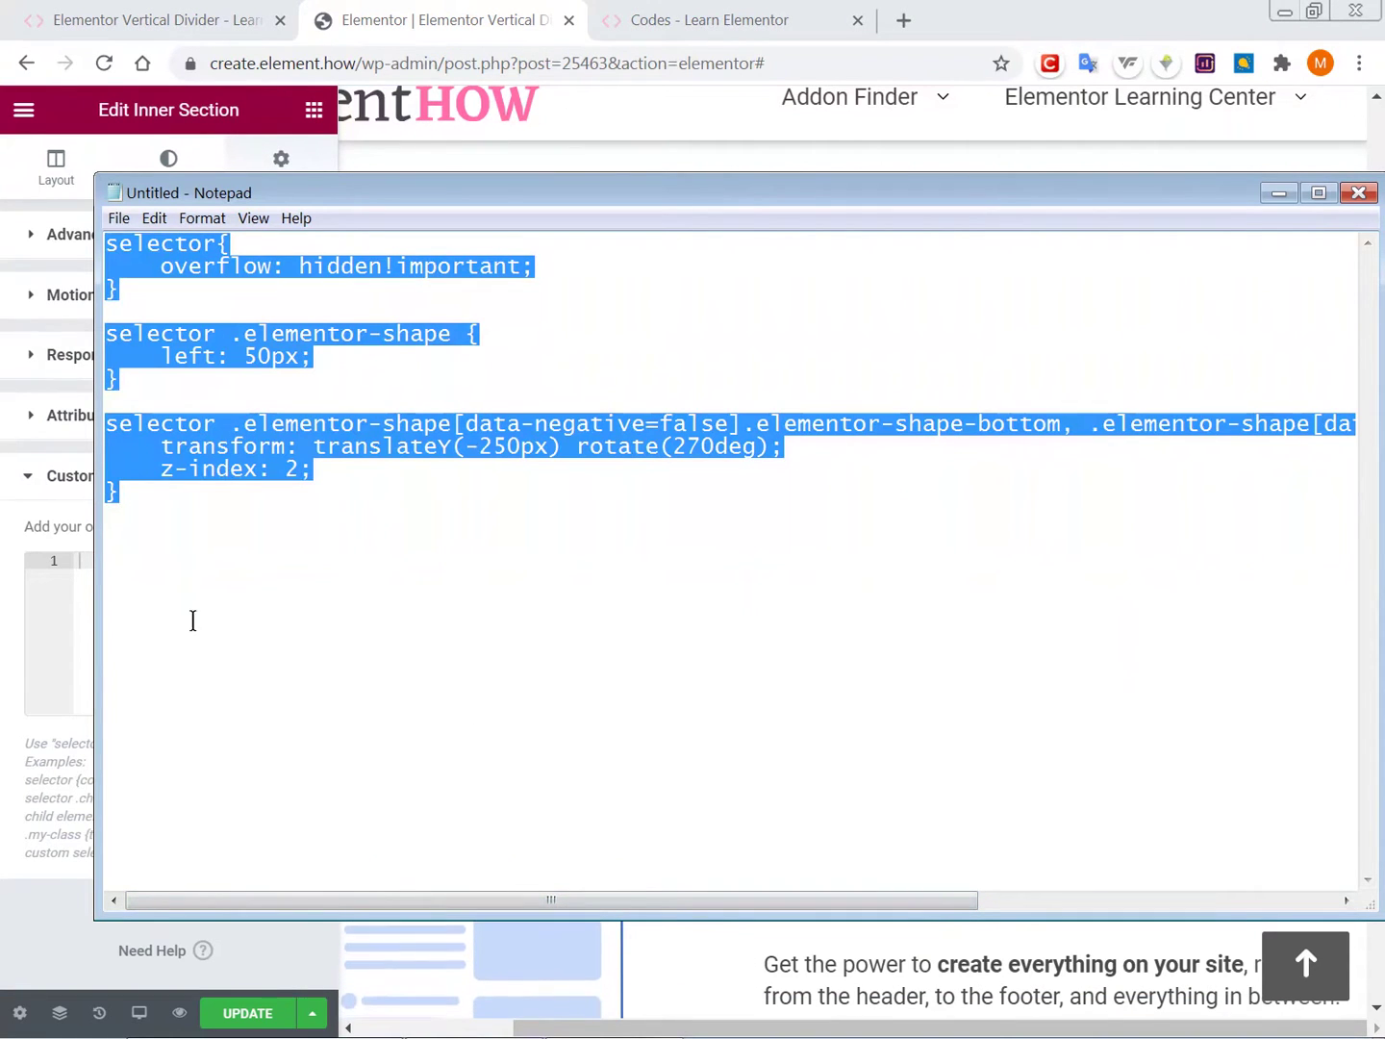
click(85, 593)
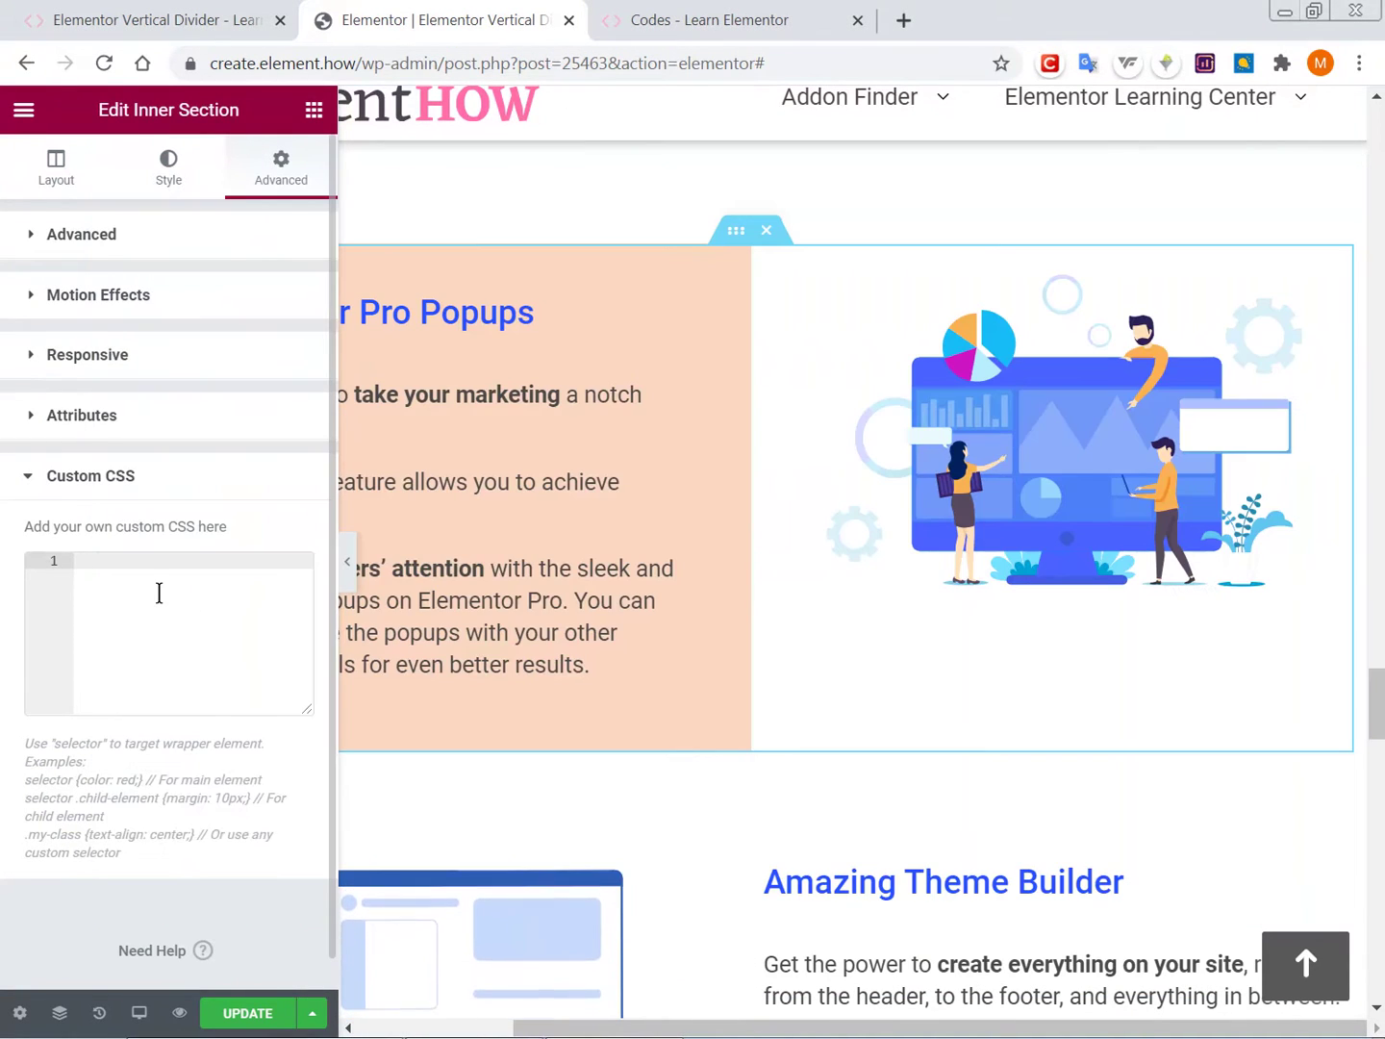
key(ctrl+v)
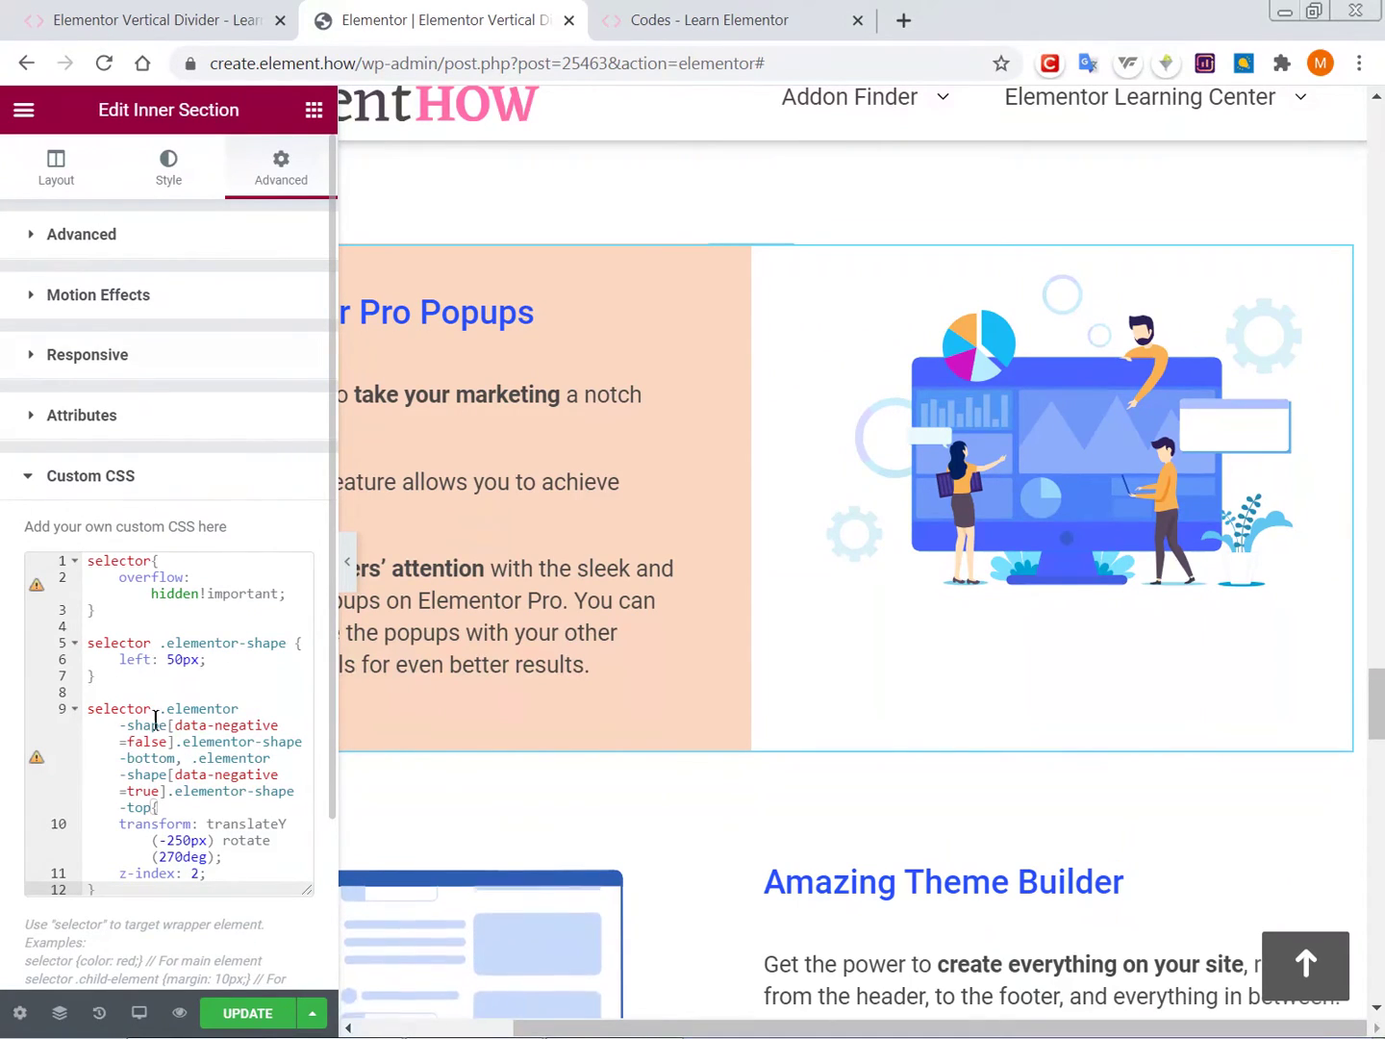
Examine the "selector" keyword in the three custom CSS rules and the inner section's CSS Classes setting.
double_click(124, 563)
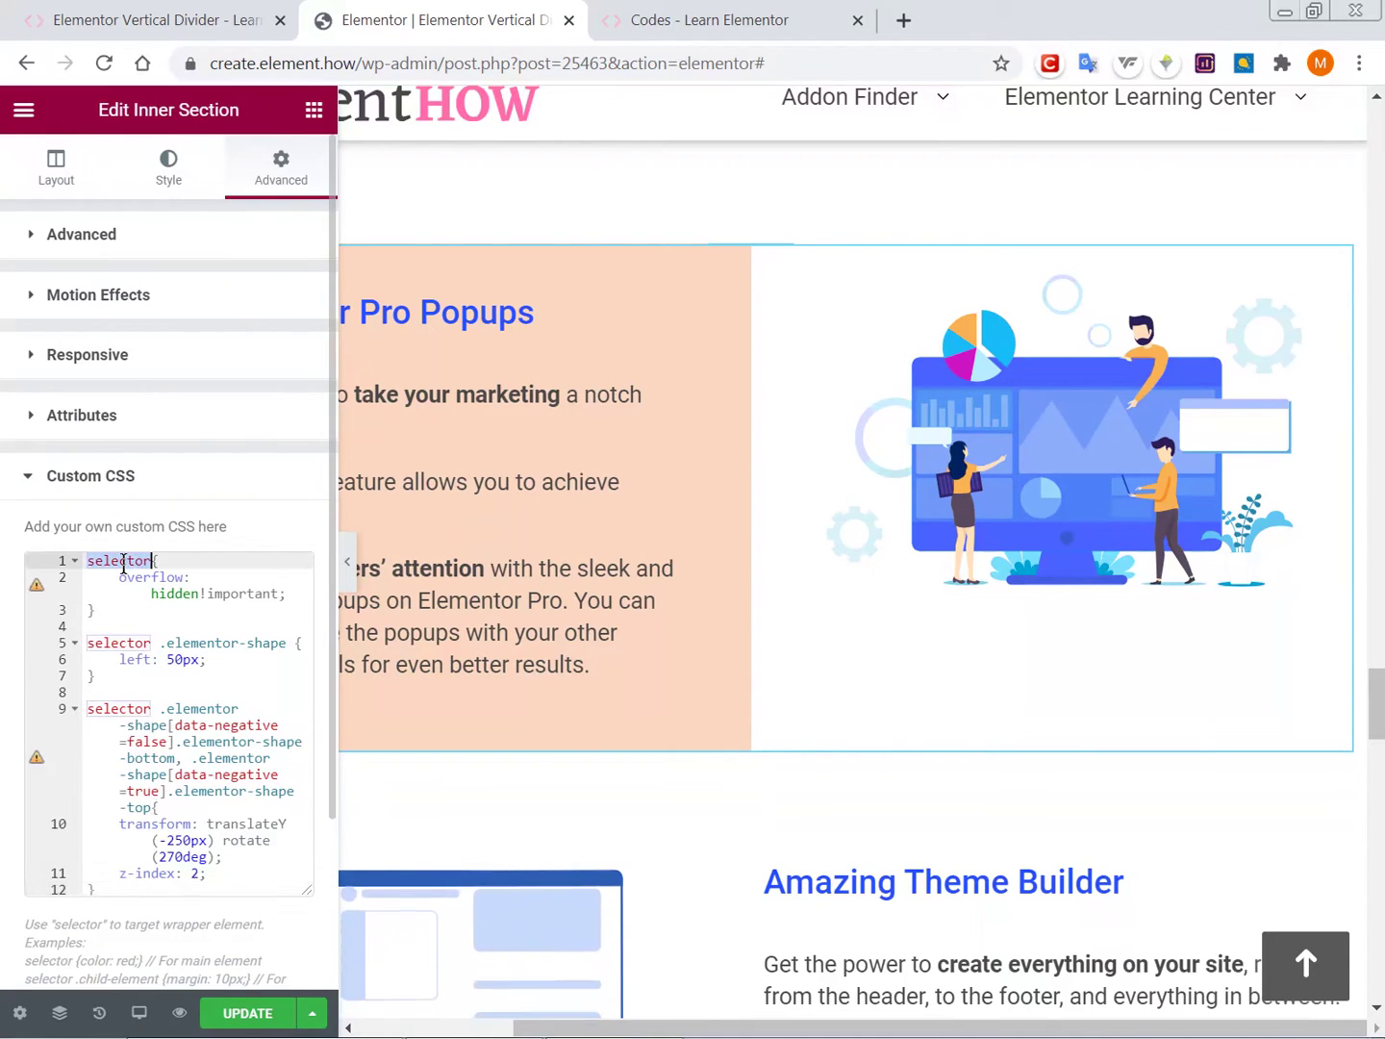
double_click(112, 645)
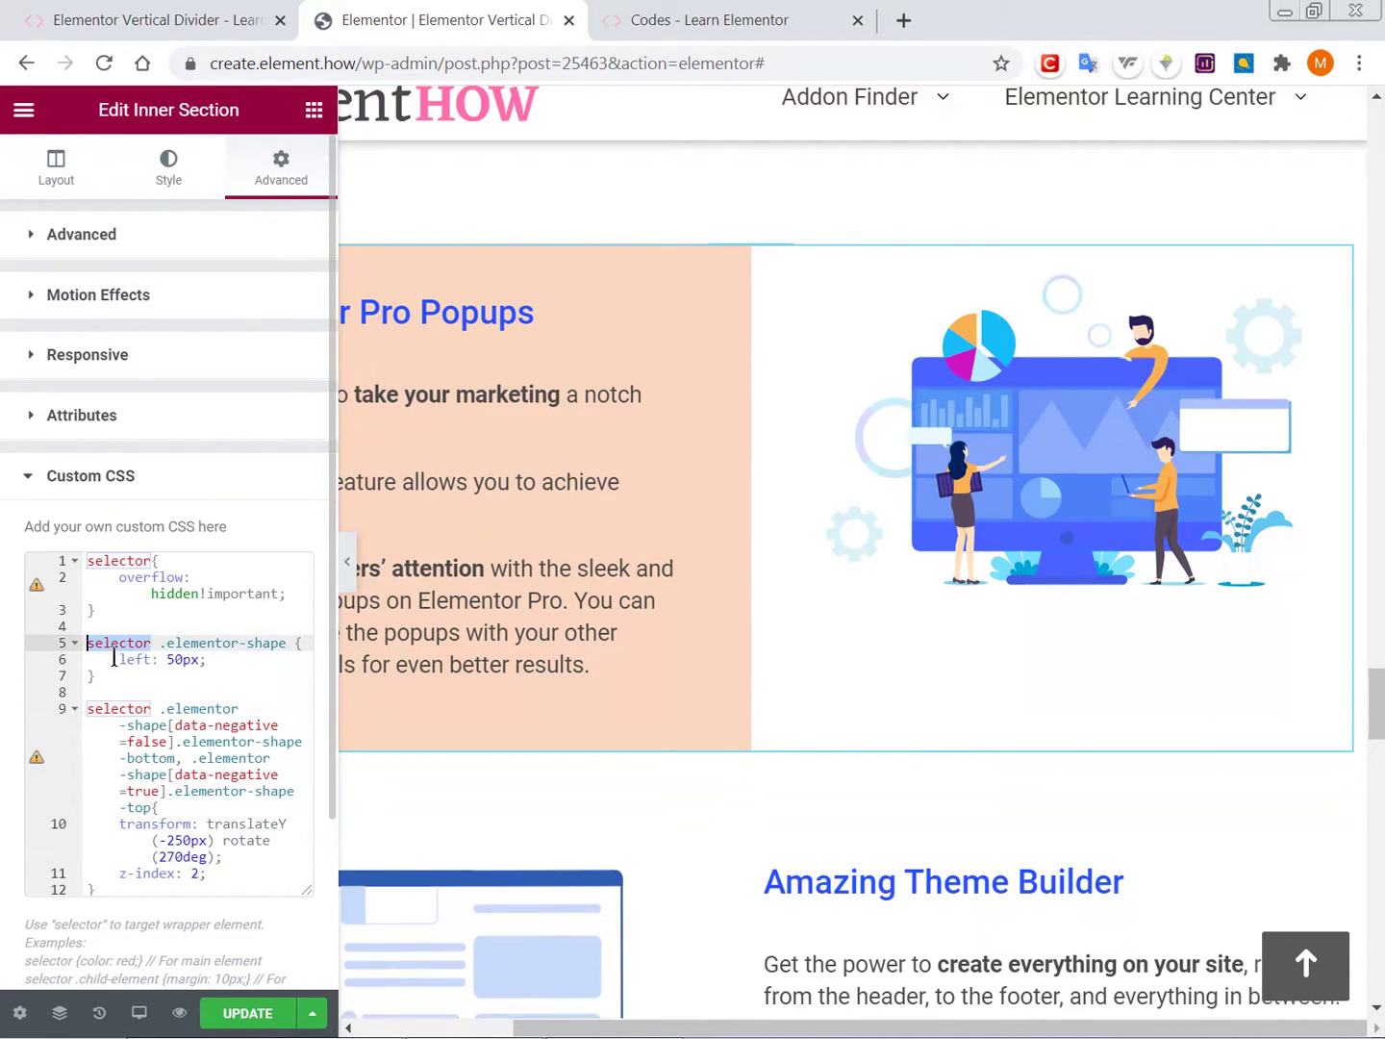
double_click(121, 709)
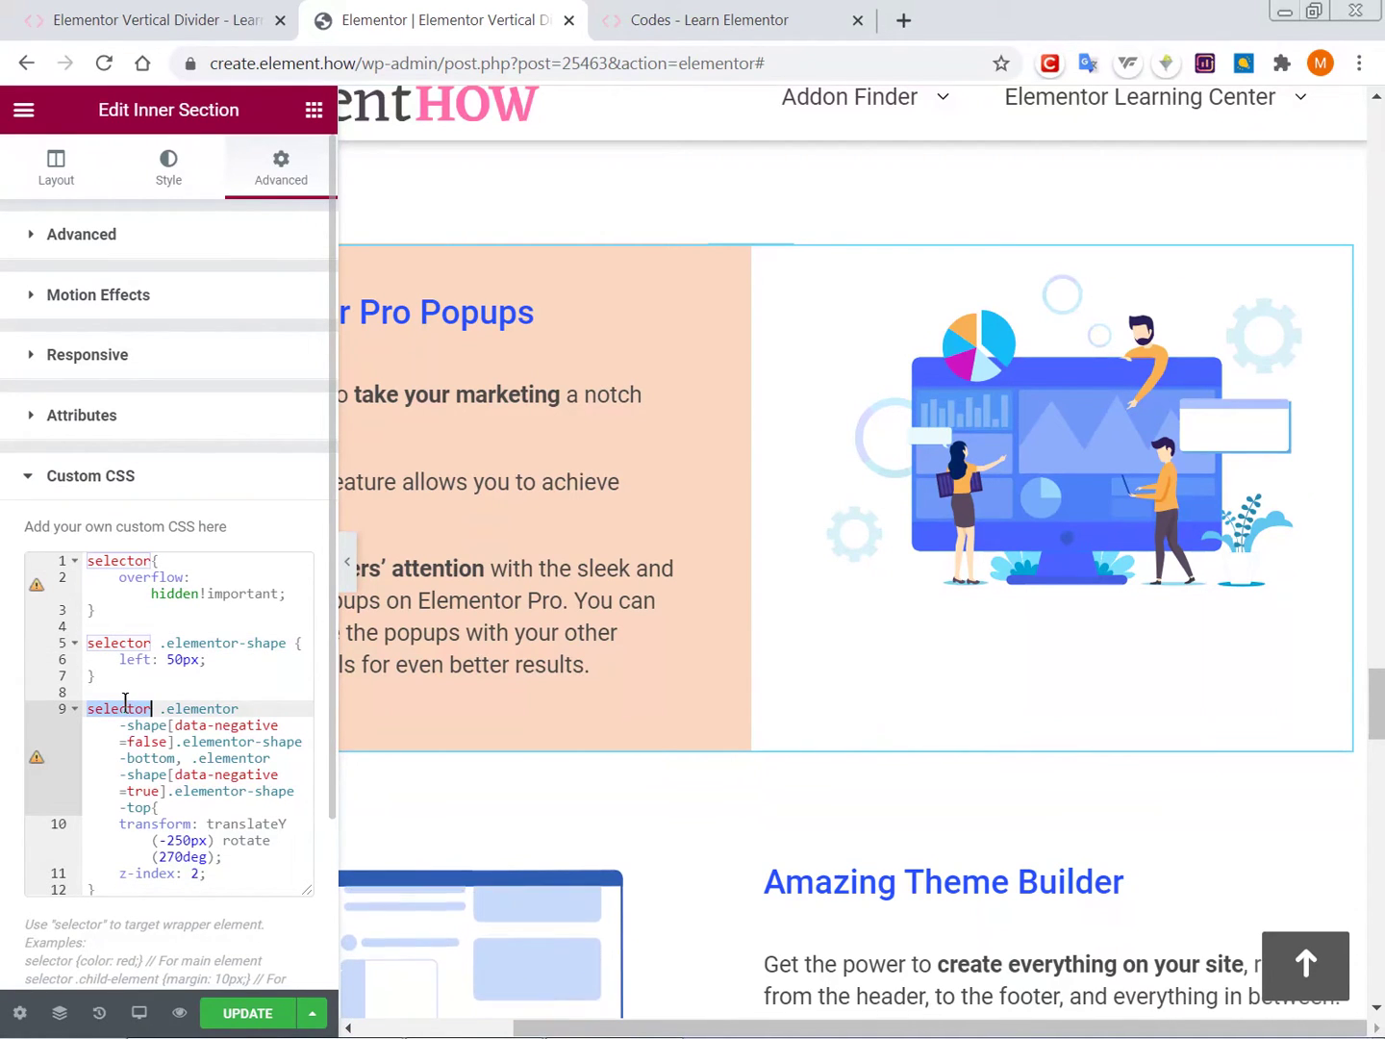
click(178, 252)
click(204, 580)
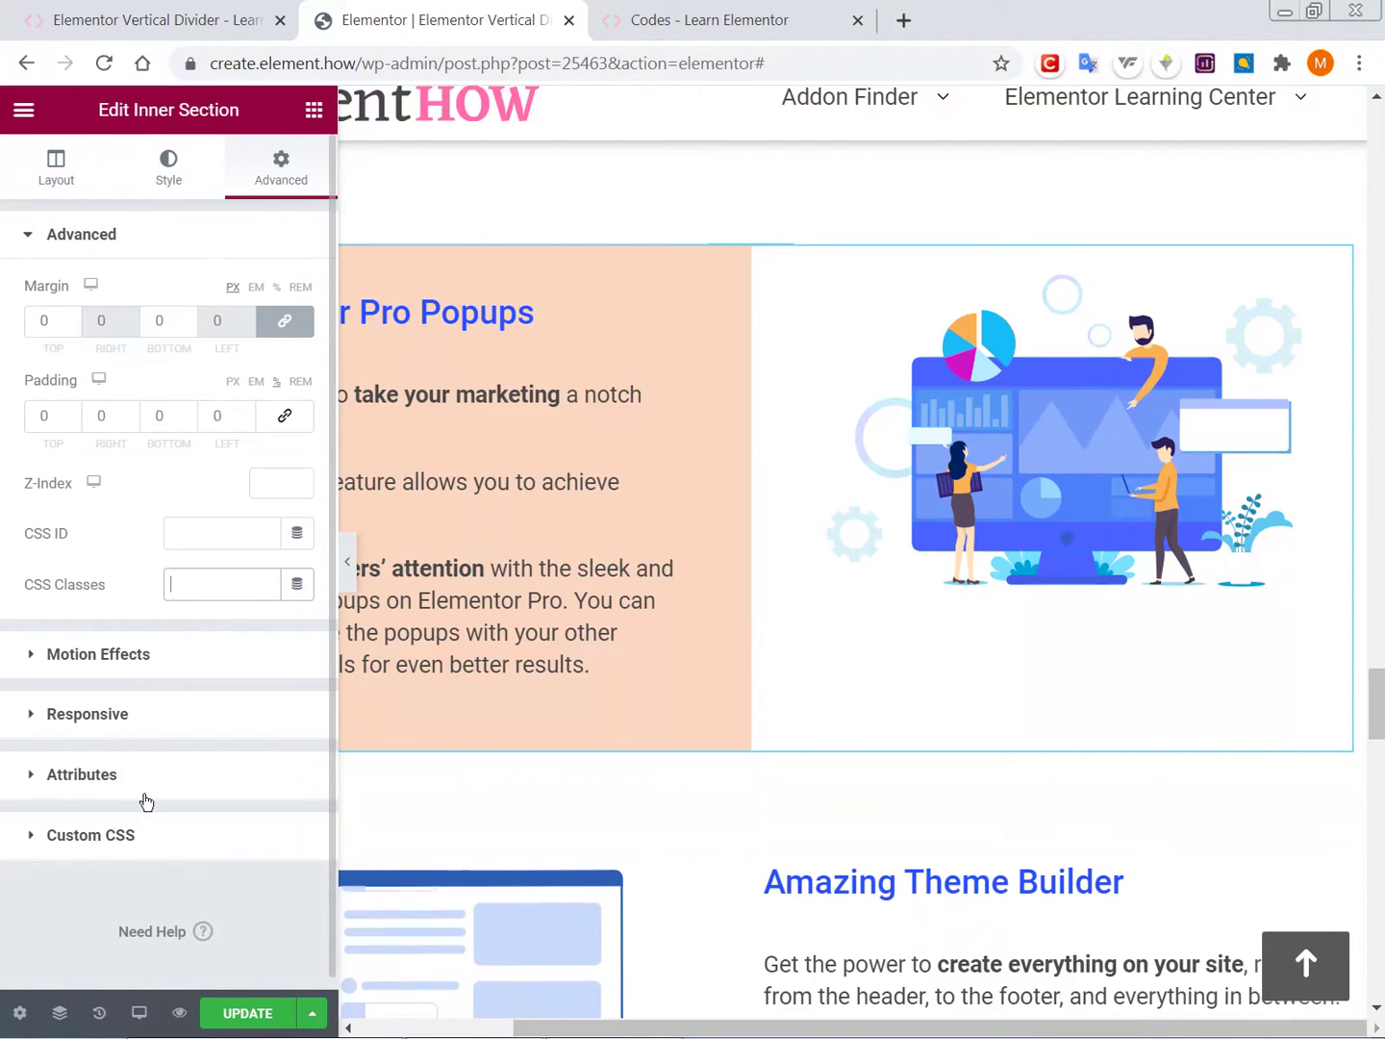
click(150, 837)
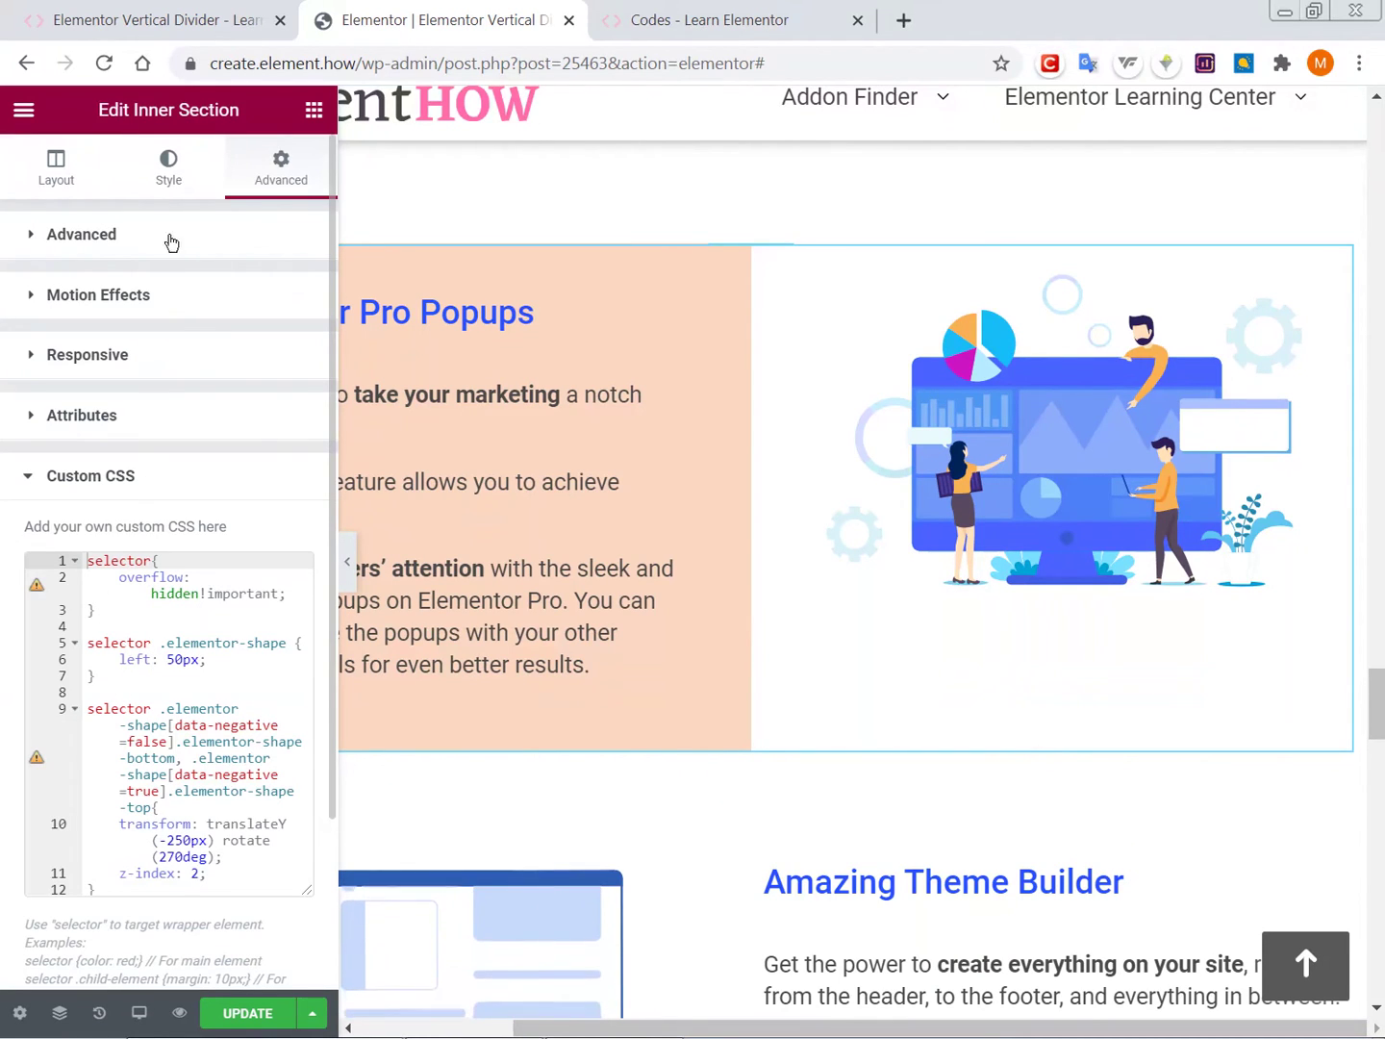
Add a bottom shape divider of type Mountains to the inner section, in the text column's peach colour.
click(167, 184)
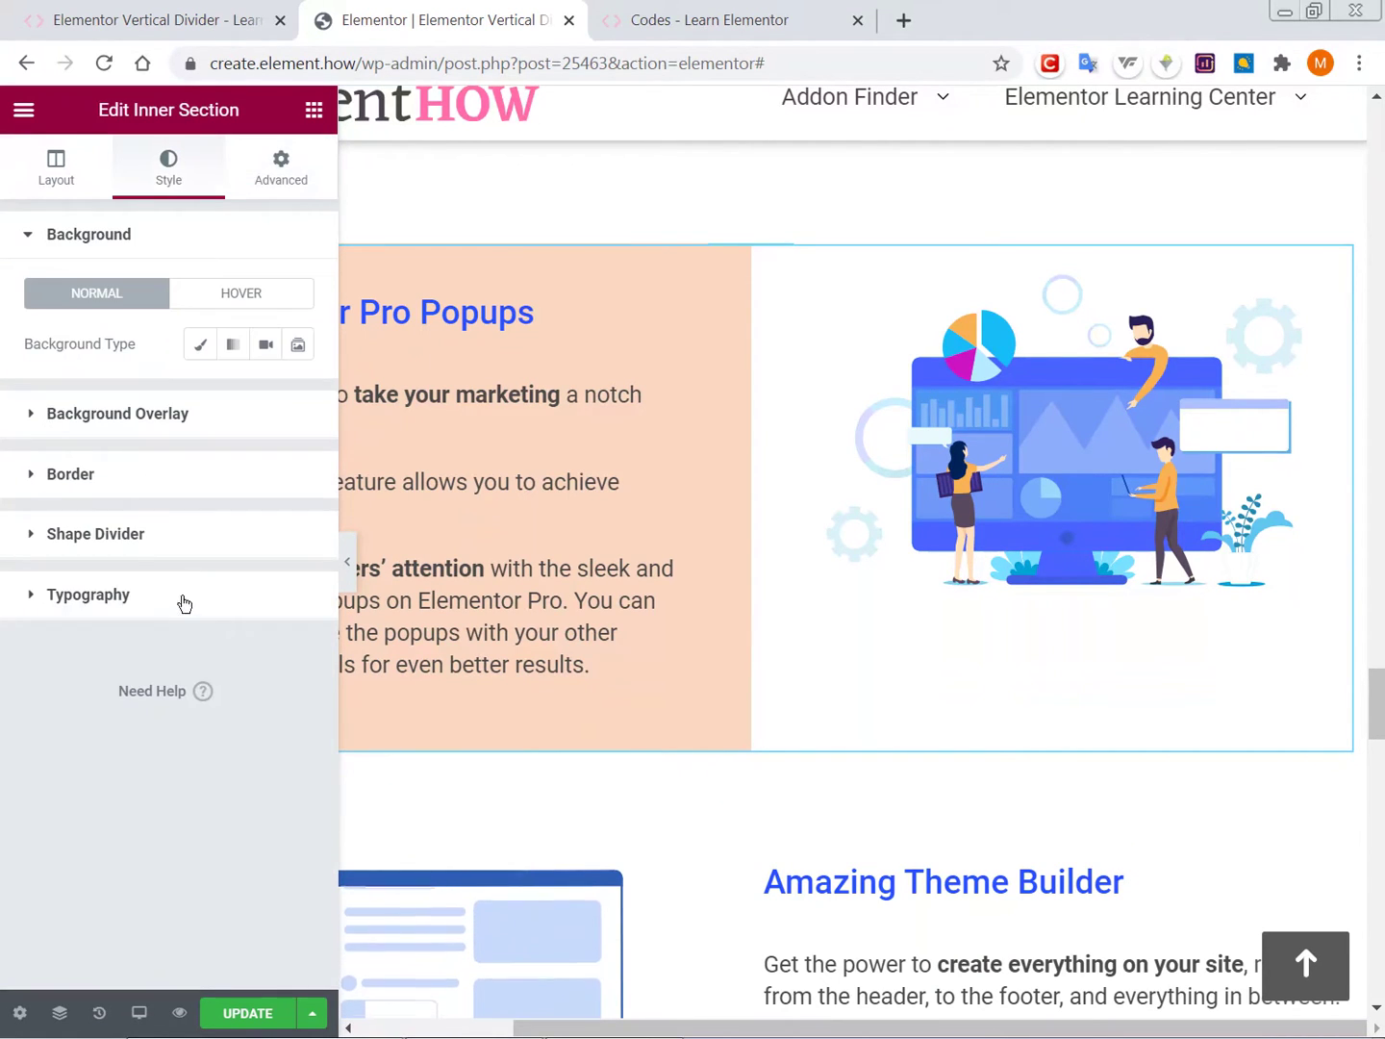
click(139, 542)
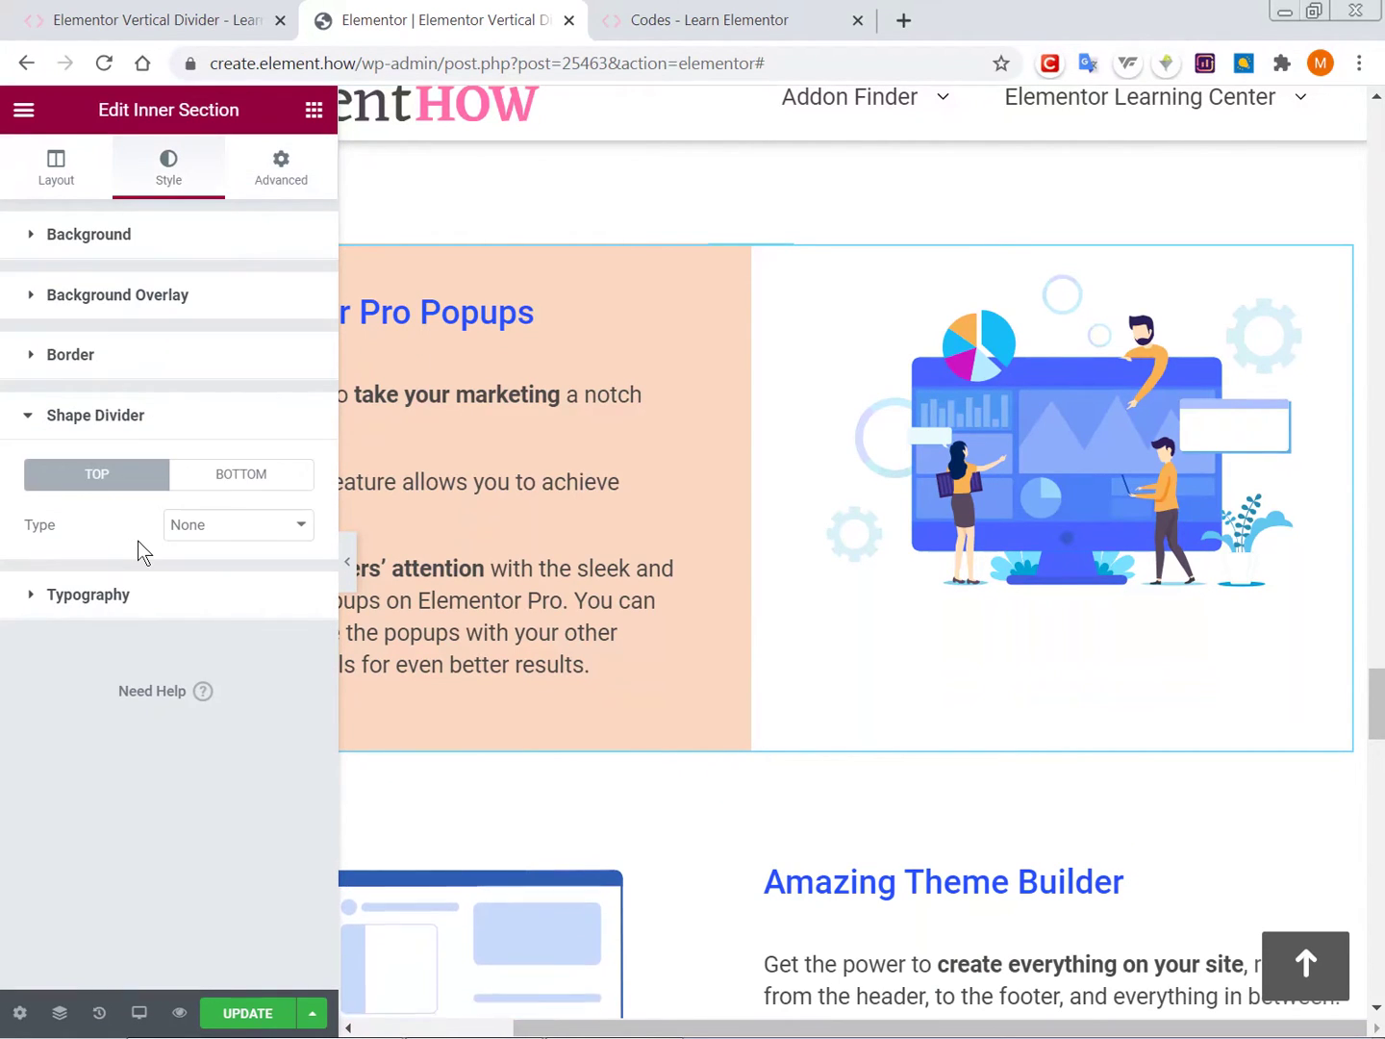
click(231, 486)
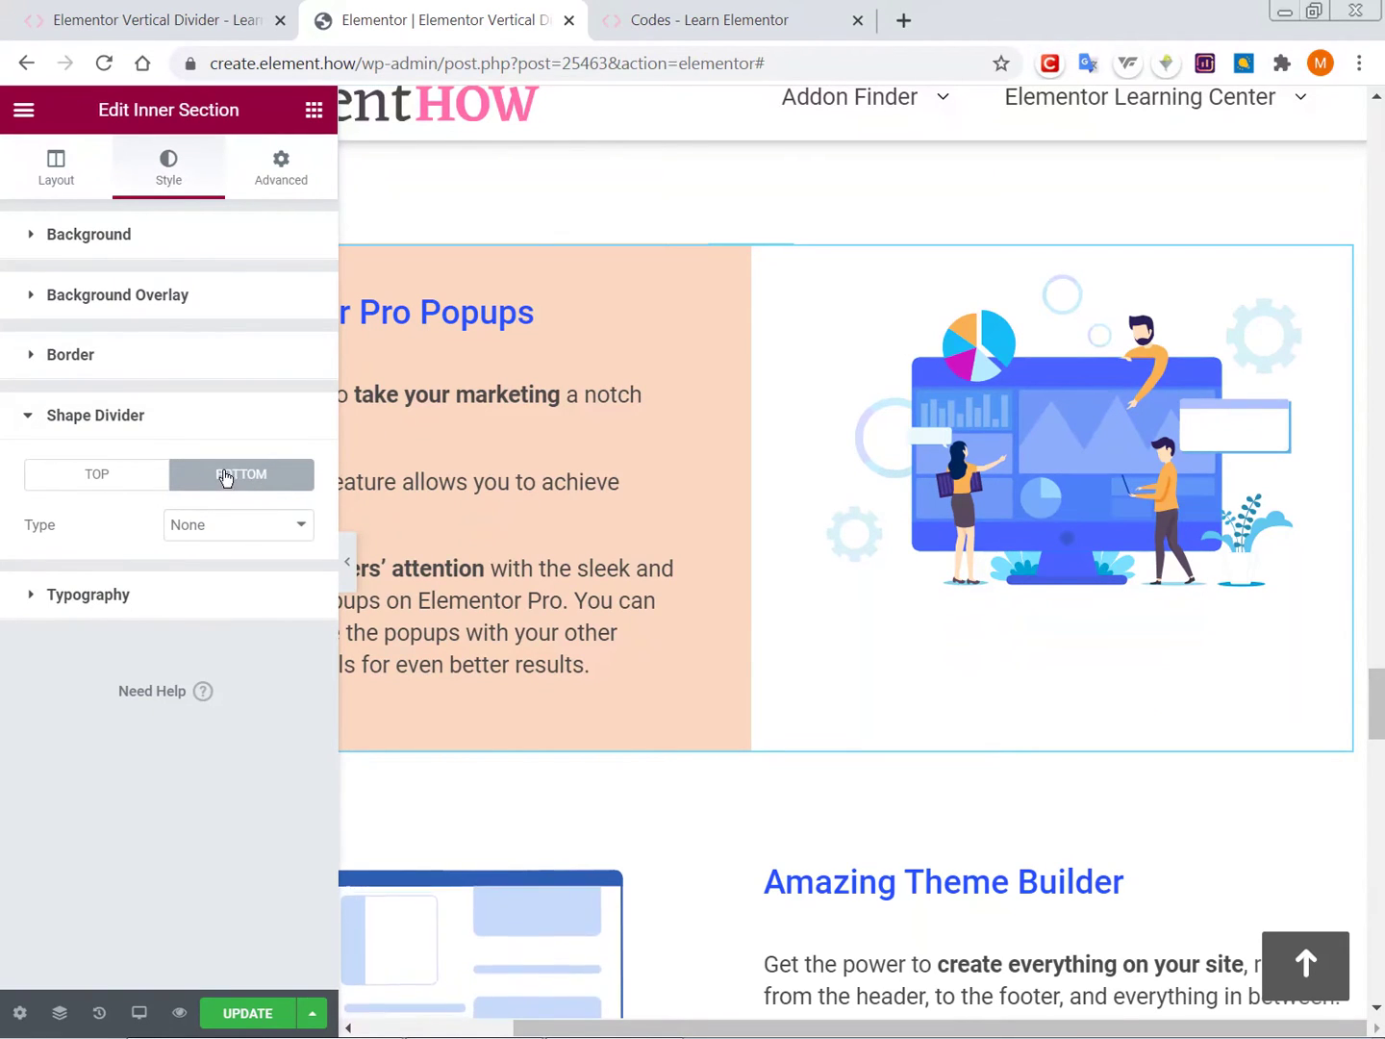
click(232, 529)
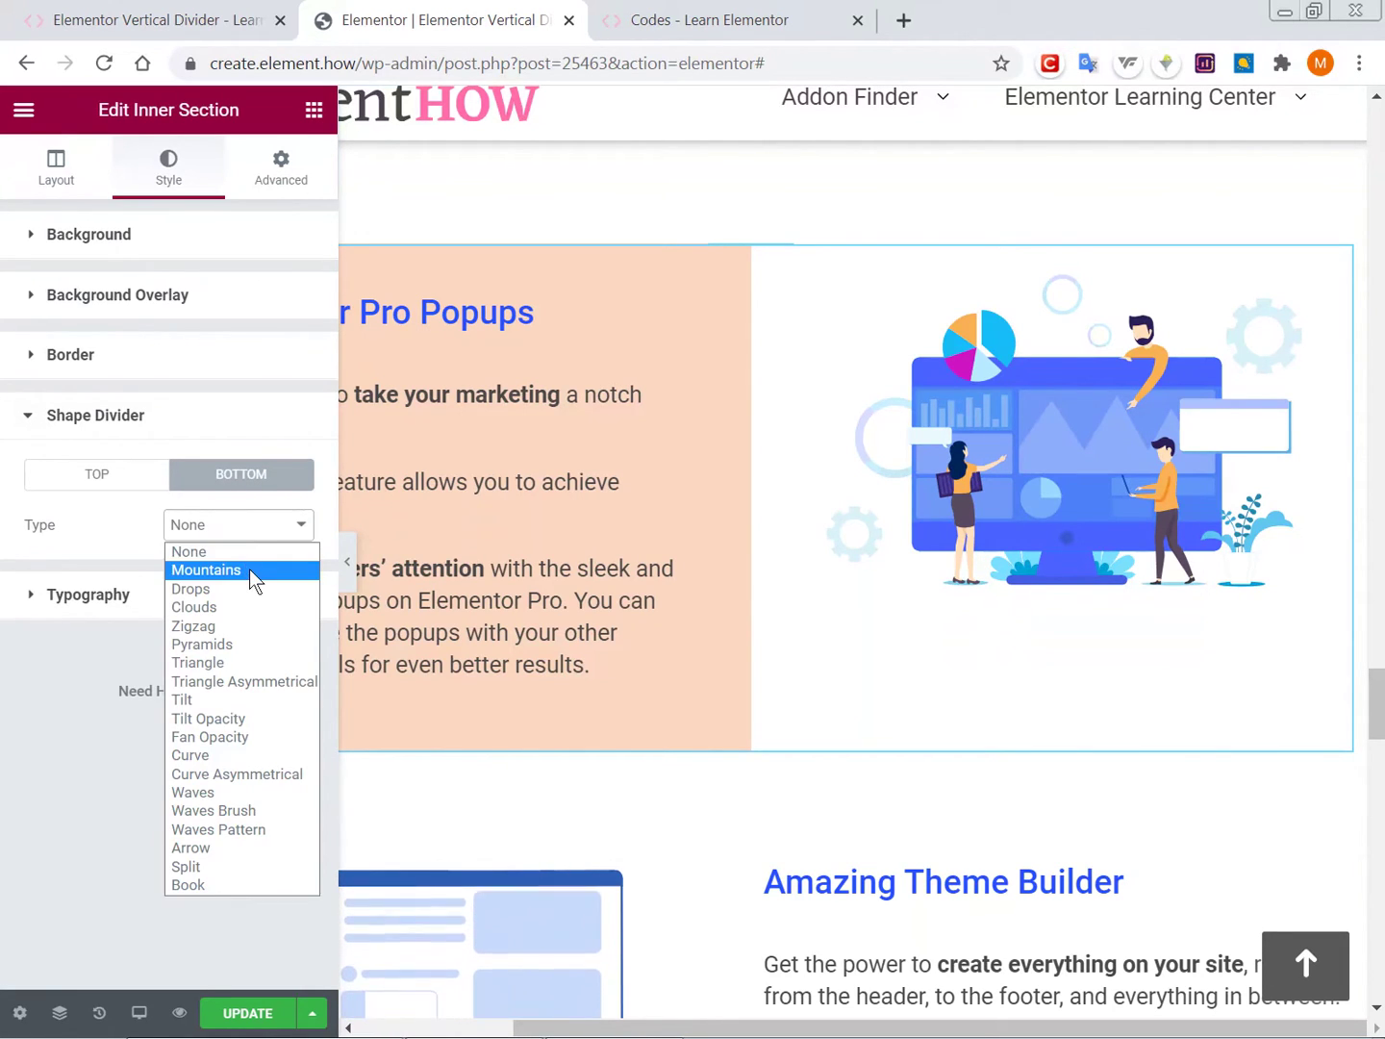
click(249, 569)
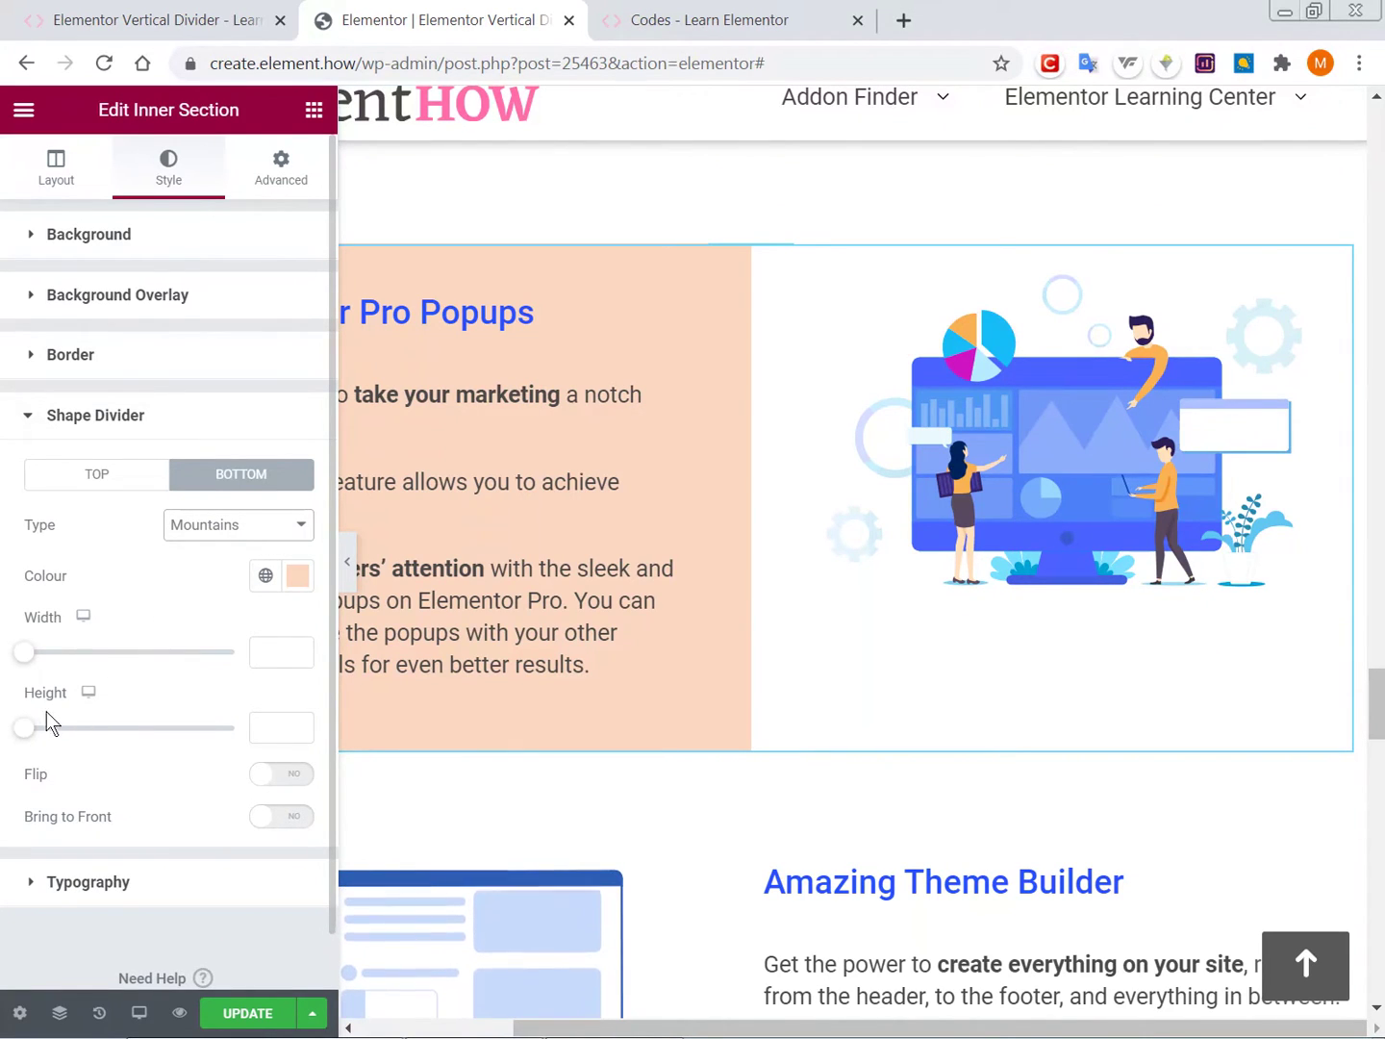
Set the bottom Mountains divider's width to 109 and its height to 71.
drag(31, 735, 76, 734)
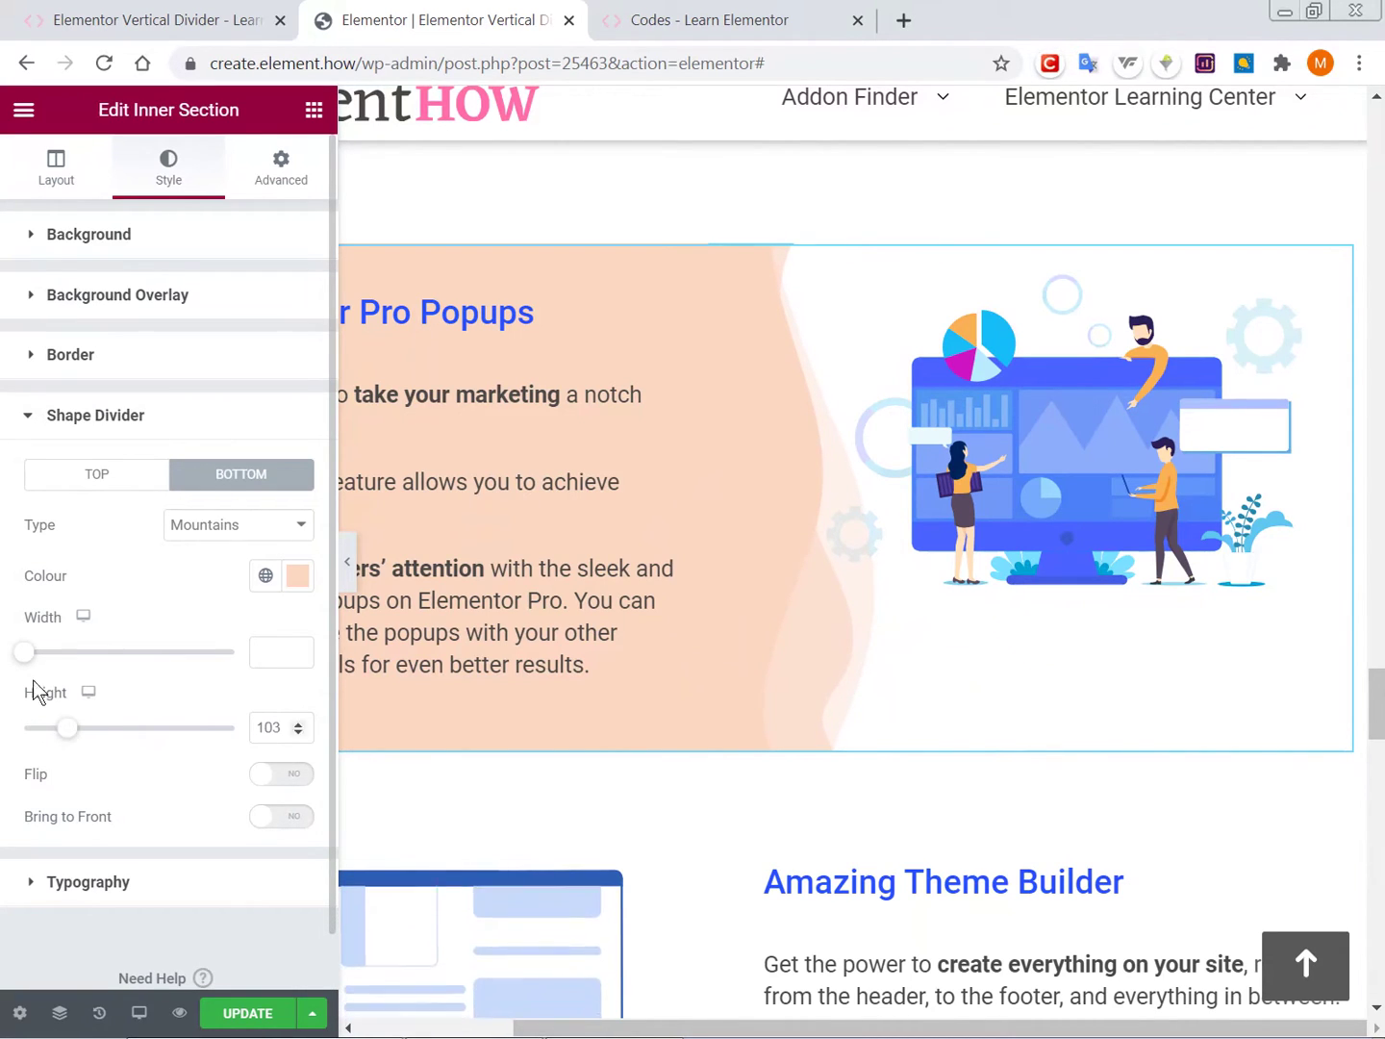
mouse_move(24, 658)
mouse_down()
mouse_move(245, 660)
mouse_move(13, 661)
mouse_up()
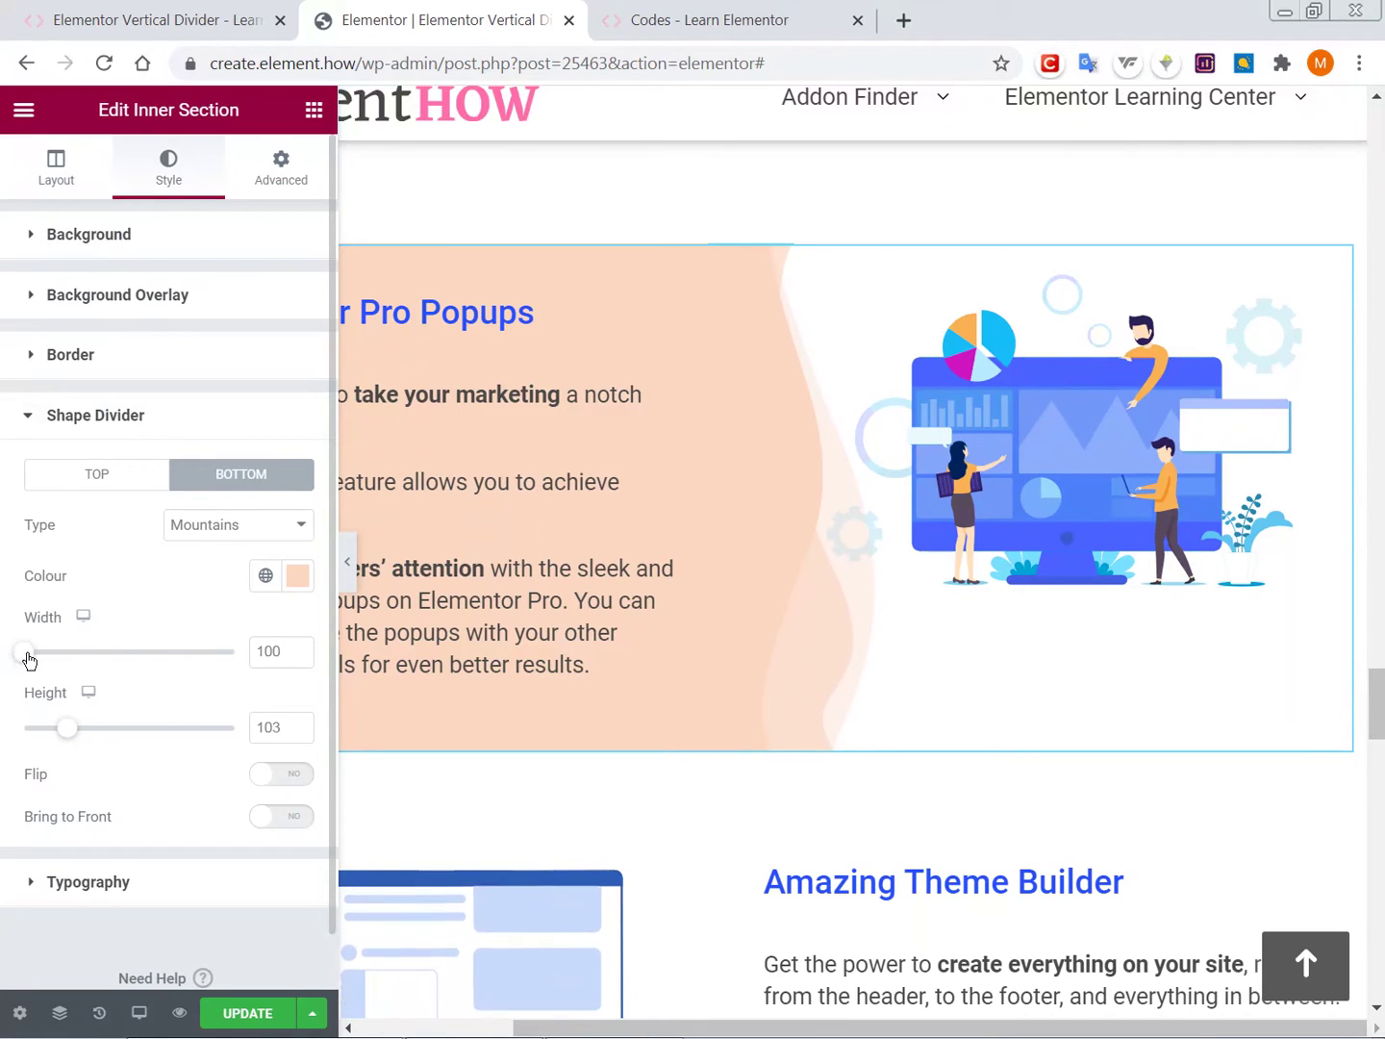
mouse_move(29, 660)
mouse_down()
mouse_move(214, 654)
mouse_move(39, 657)
mouse_up()
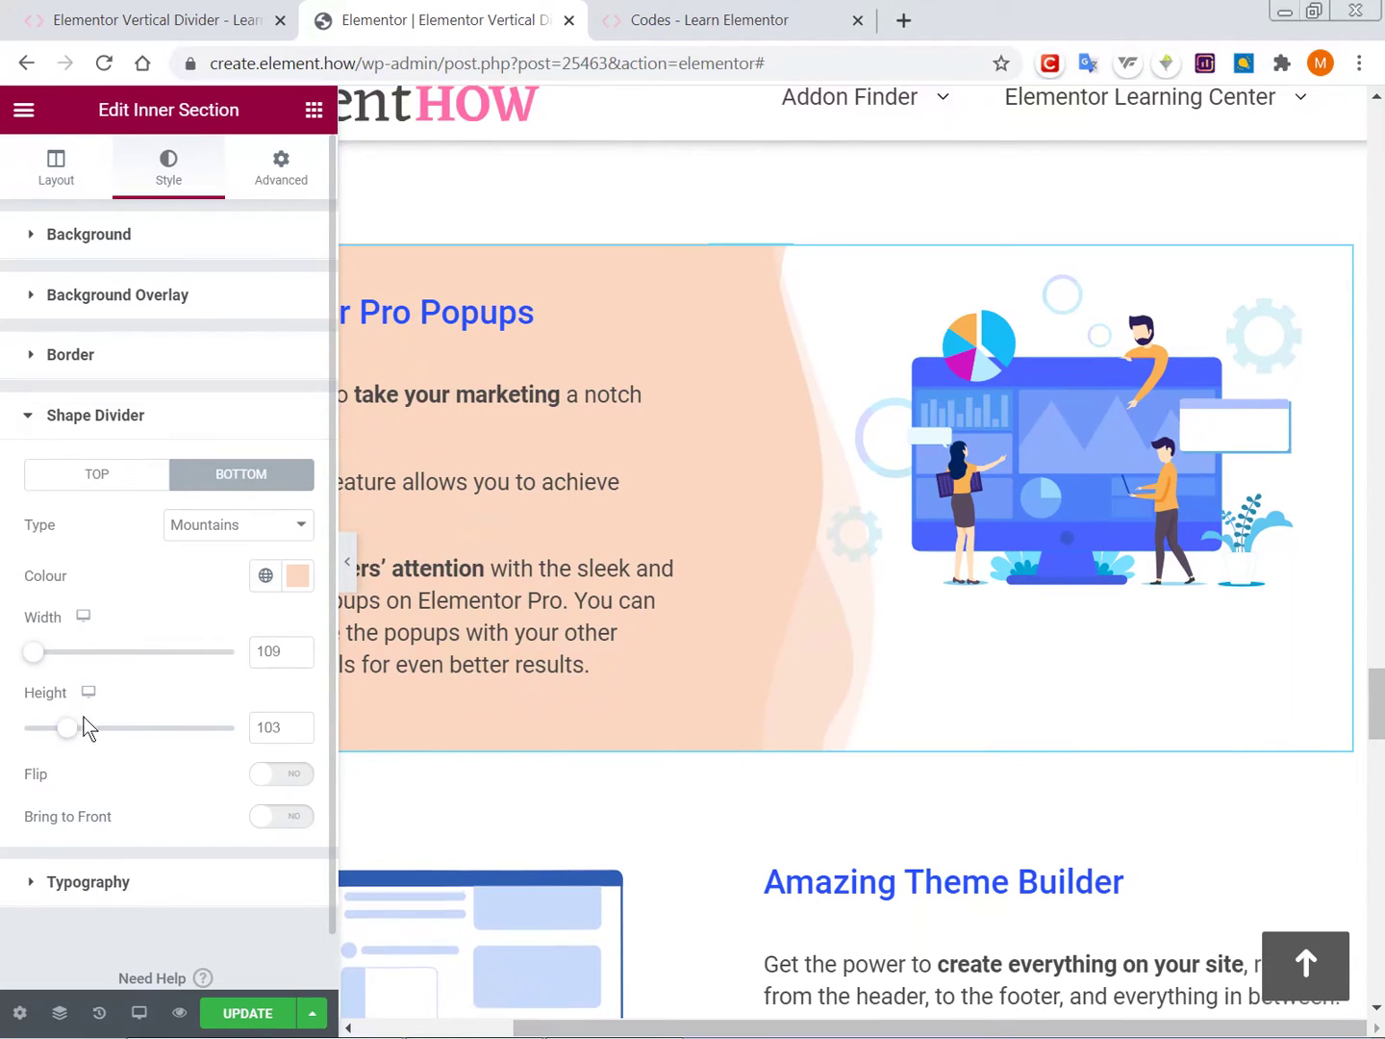
mouse_move(65, 736)
mouse_down()
mouse_move(114, 730)
mouse_move(38, 721)
mouse_move(55, 720)
mouse_up()
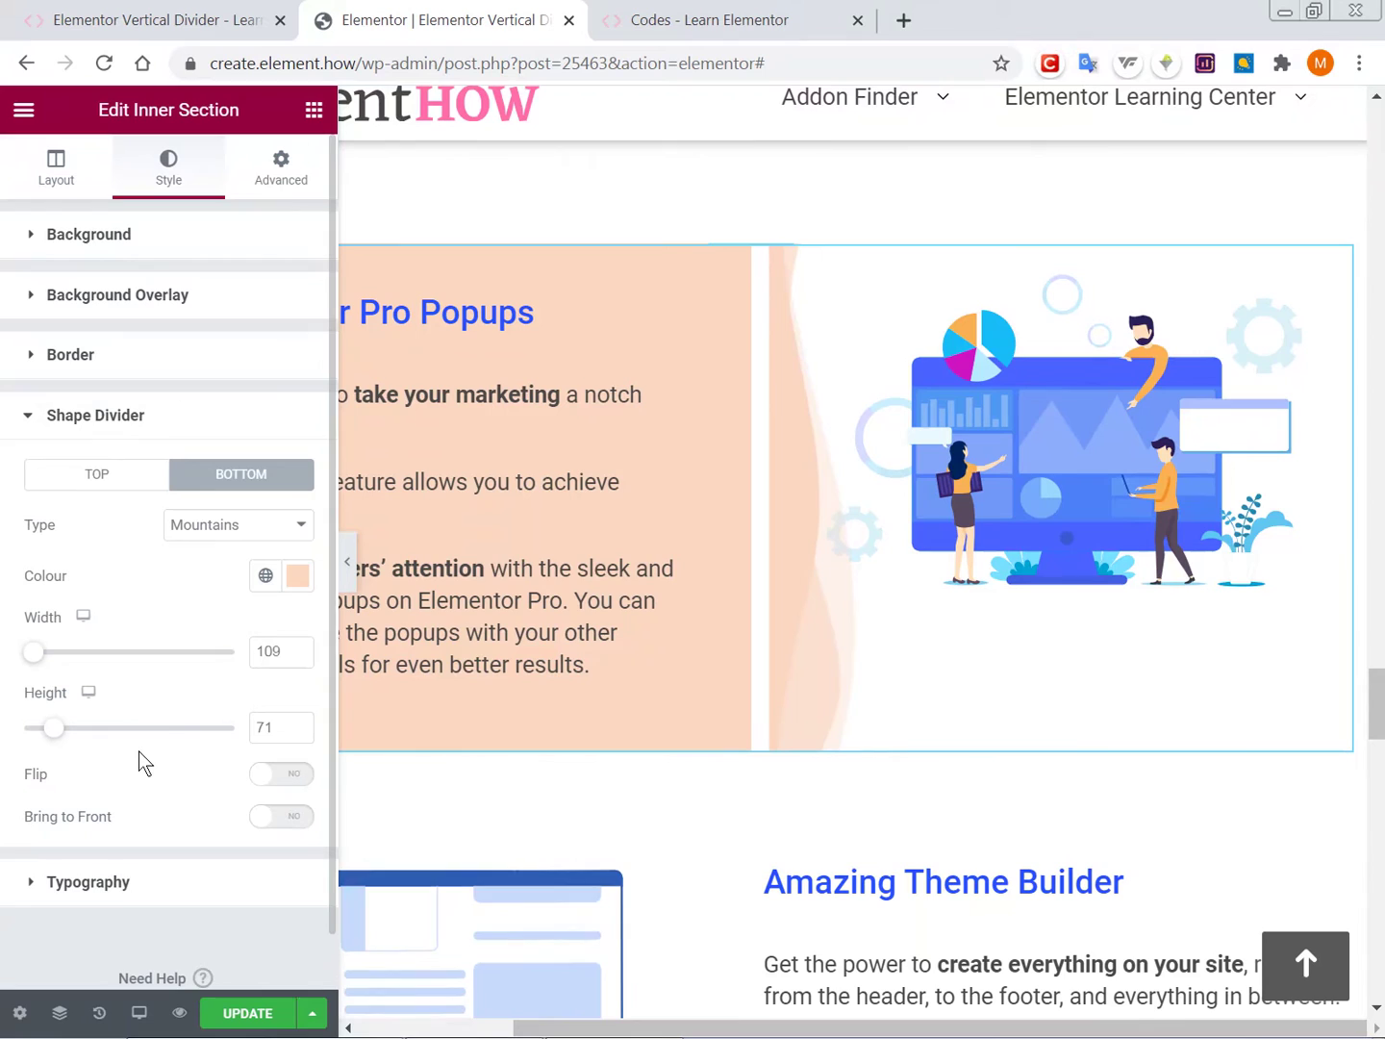
Set the left offset in the .elementor-shape rule of the inner section's custom CSS to 34px.
click(281, 174)
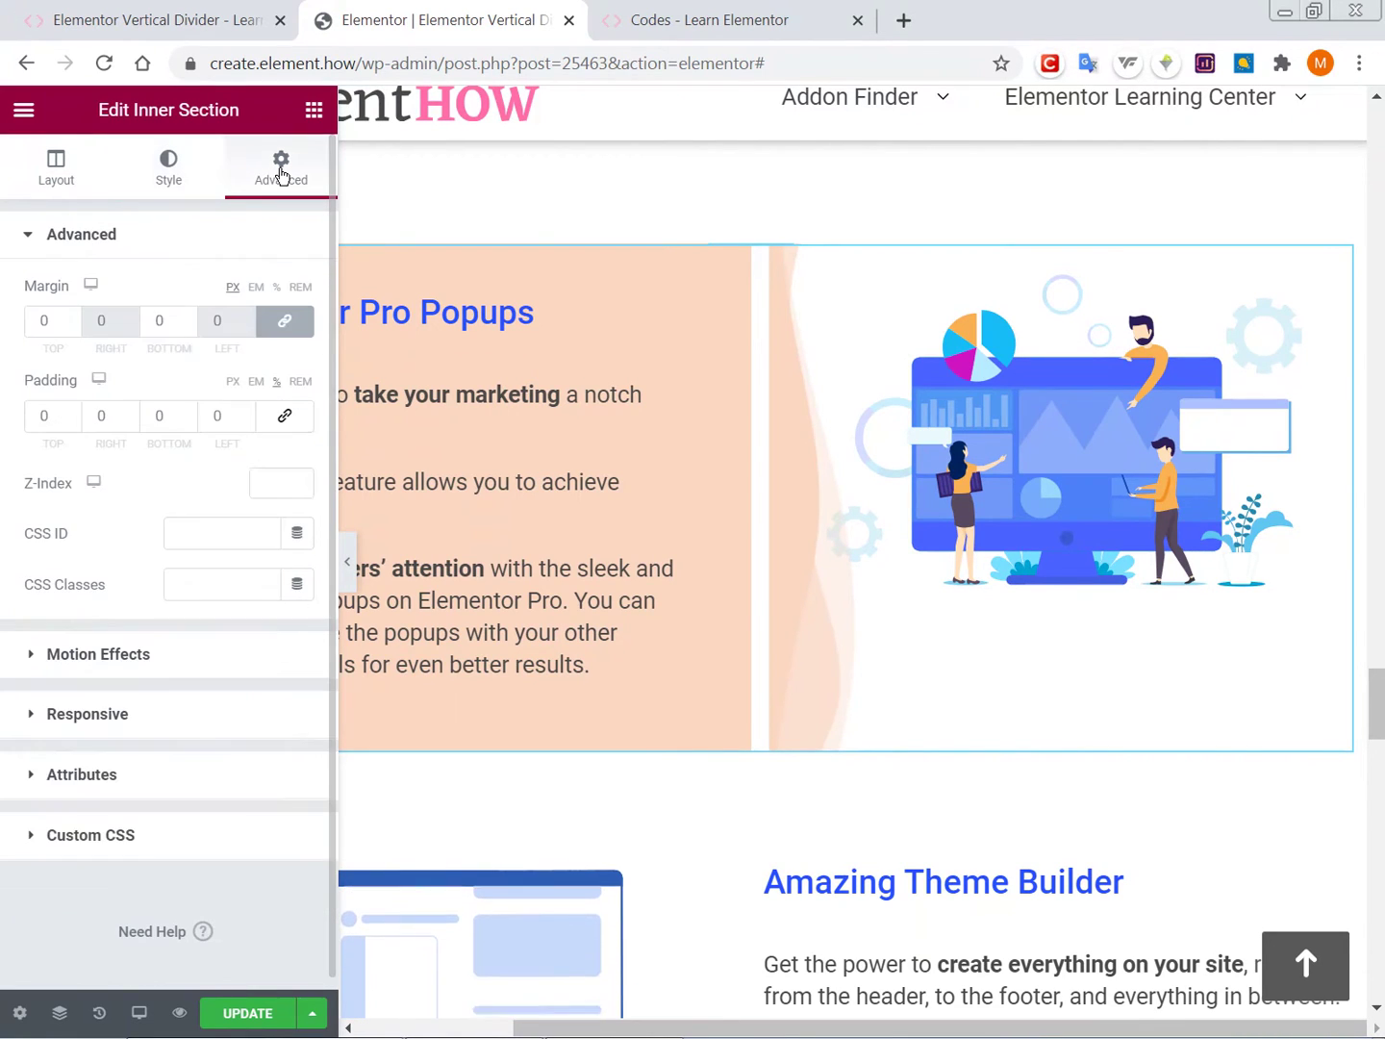
click(101, 837)
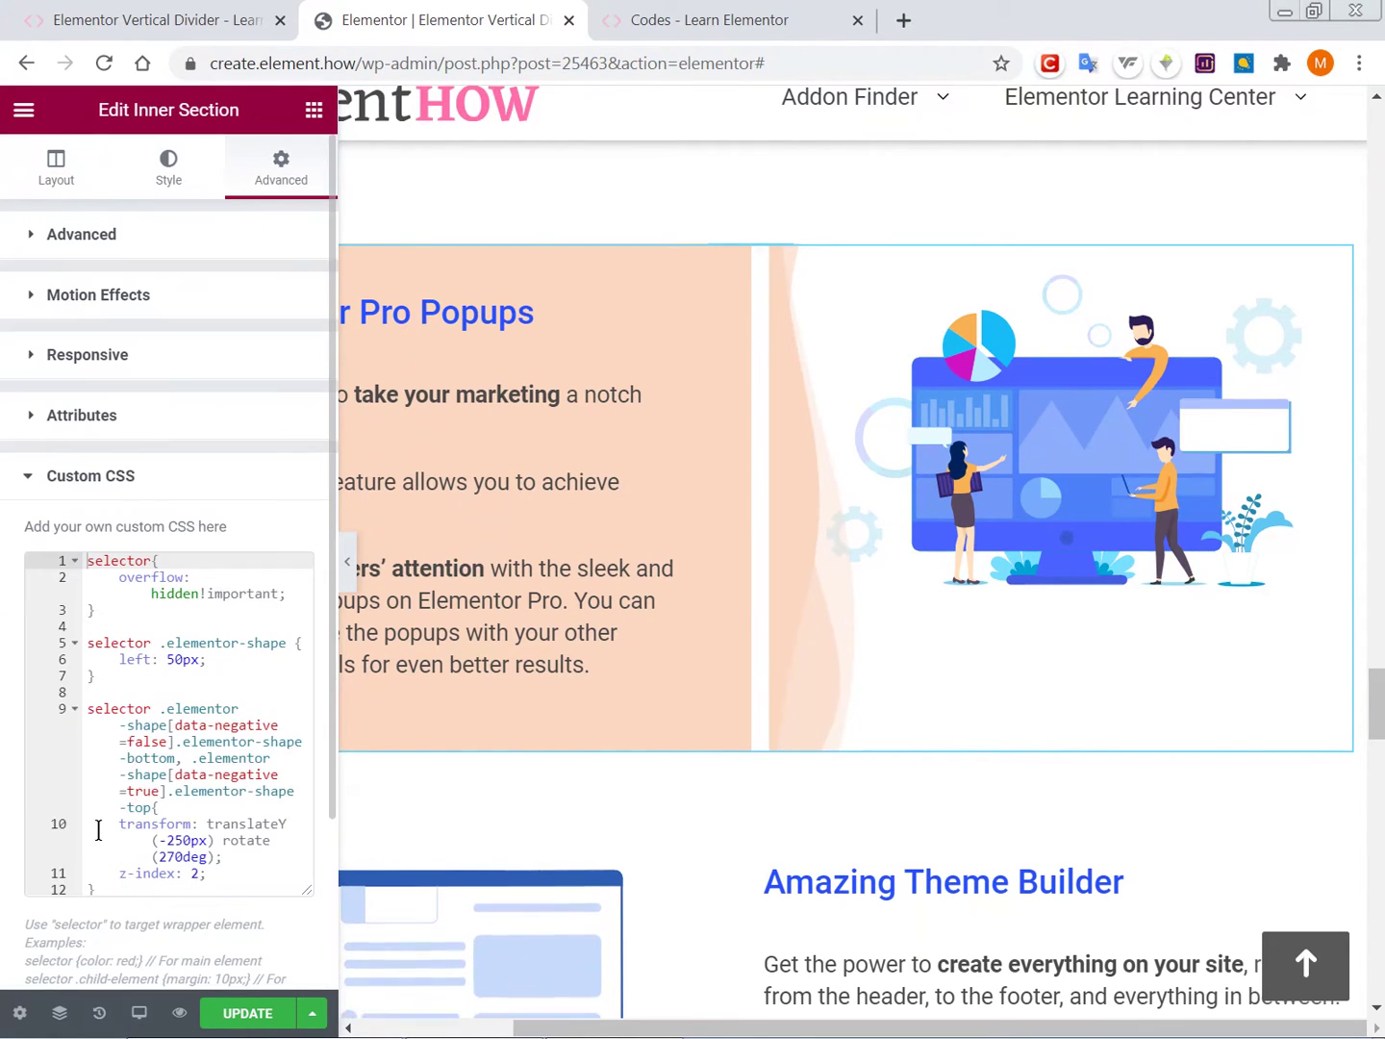
triple_click(159, 660)
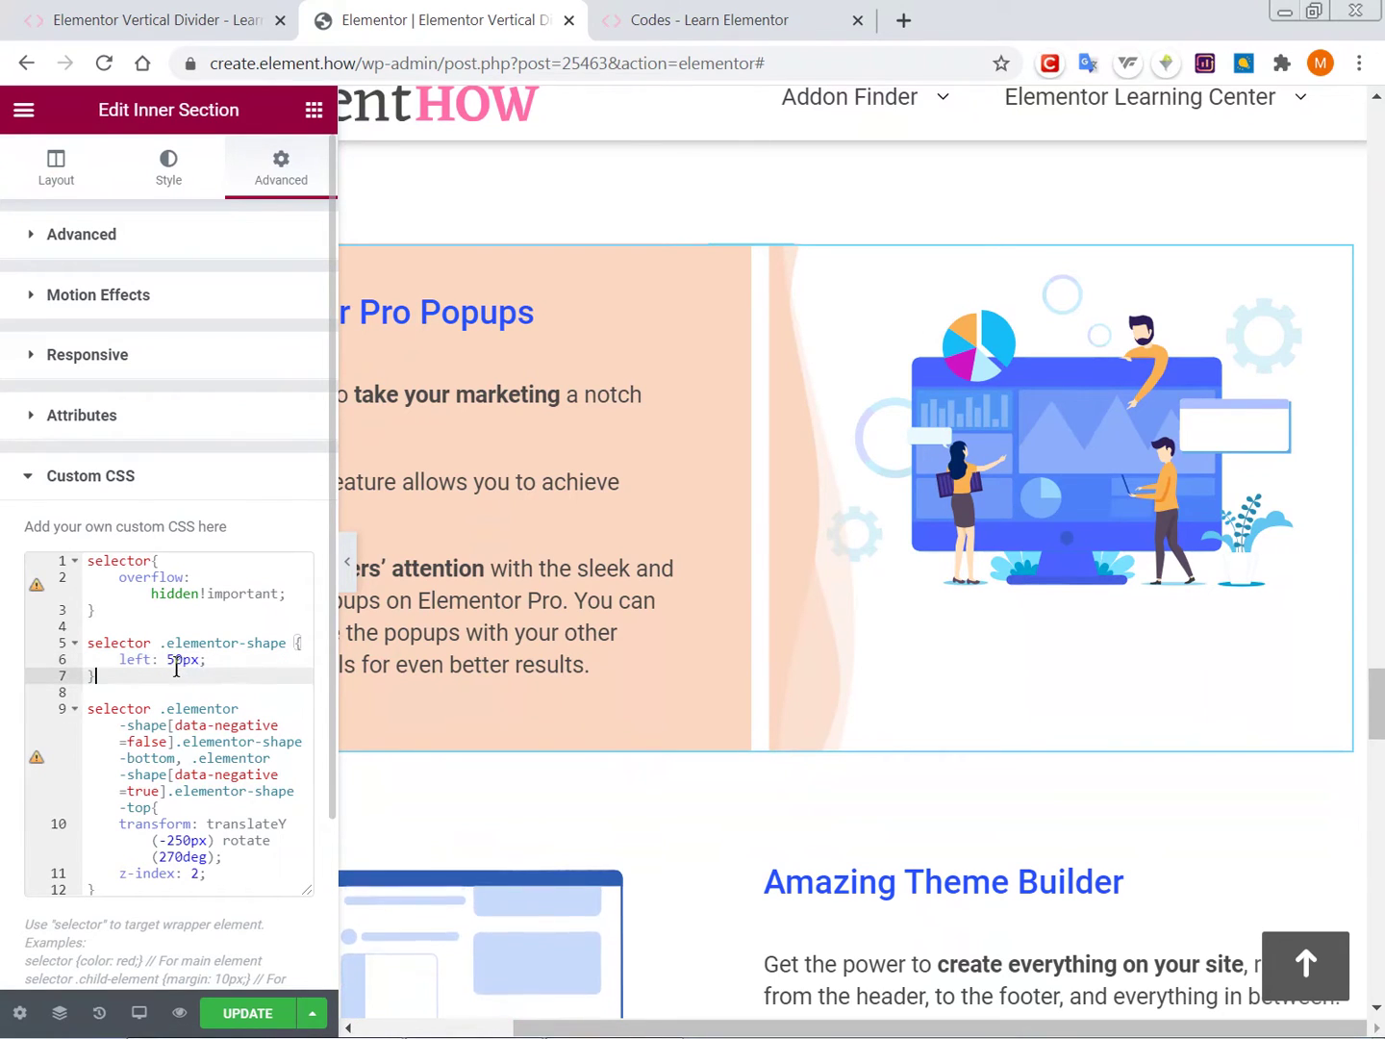
text(3)
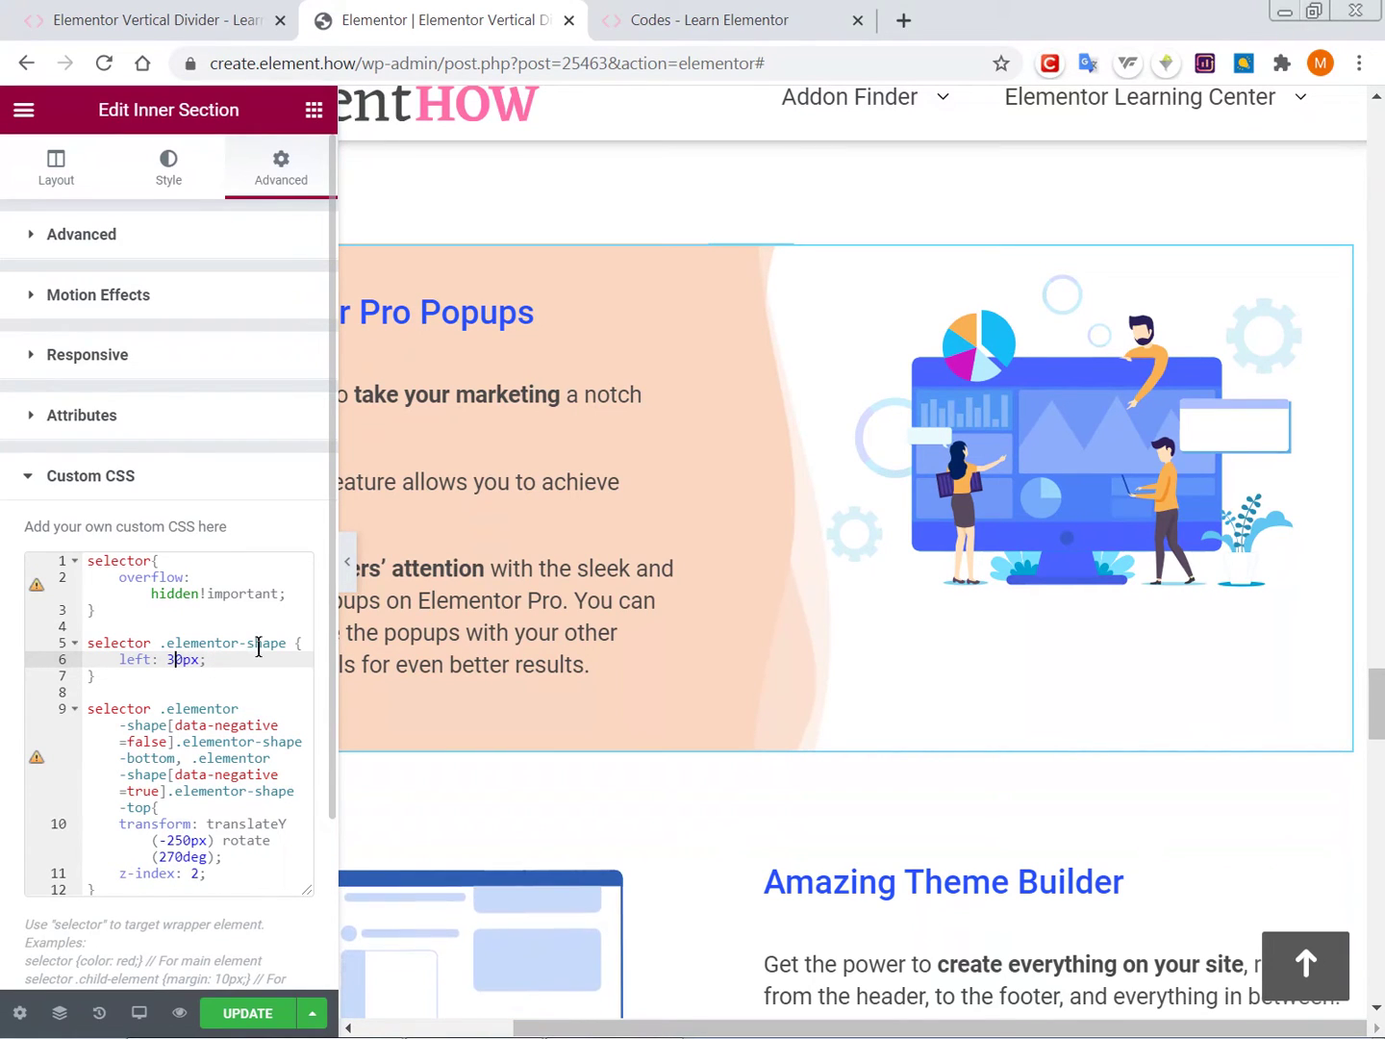
key(Delete)
text(4)
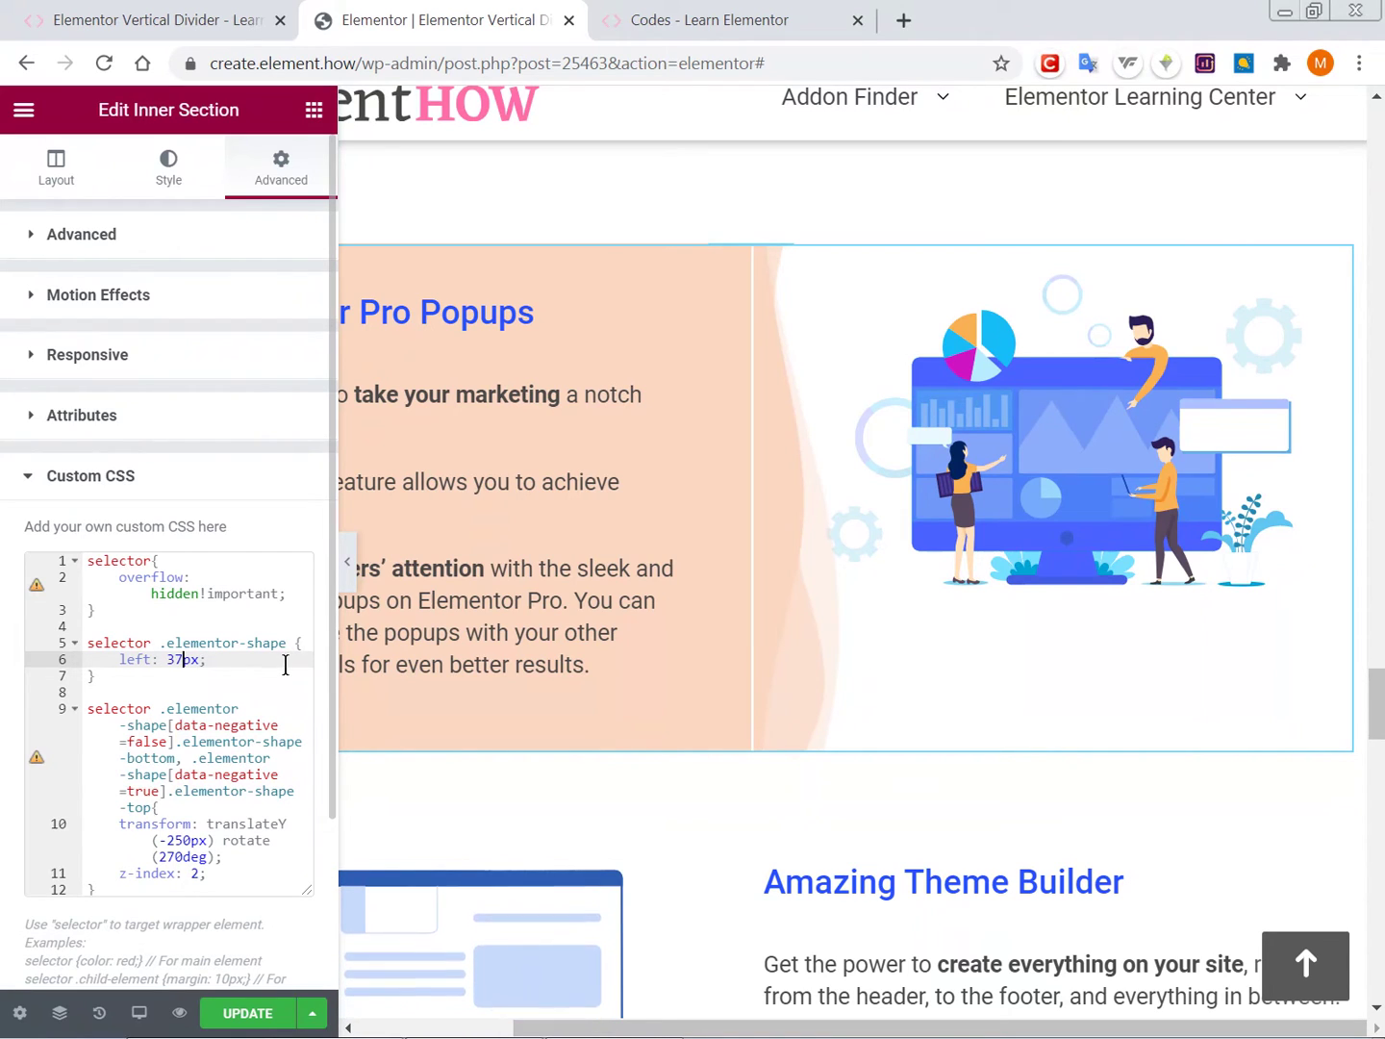
key(BackSpace)
text(4)
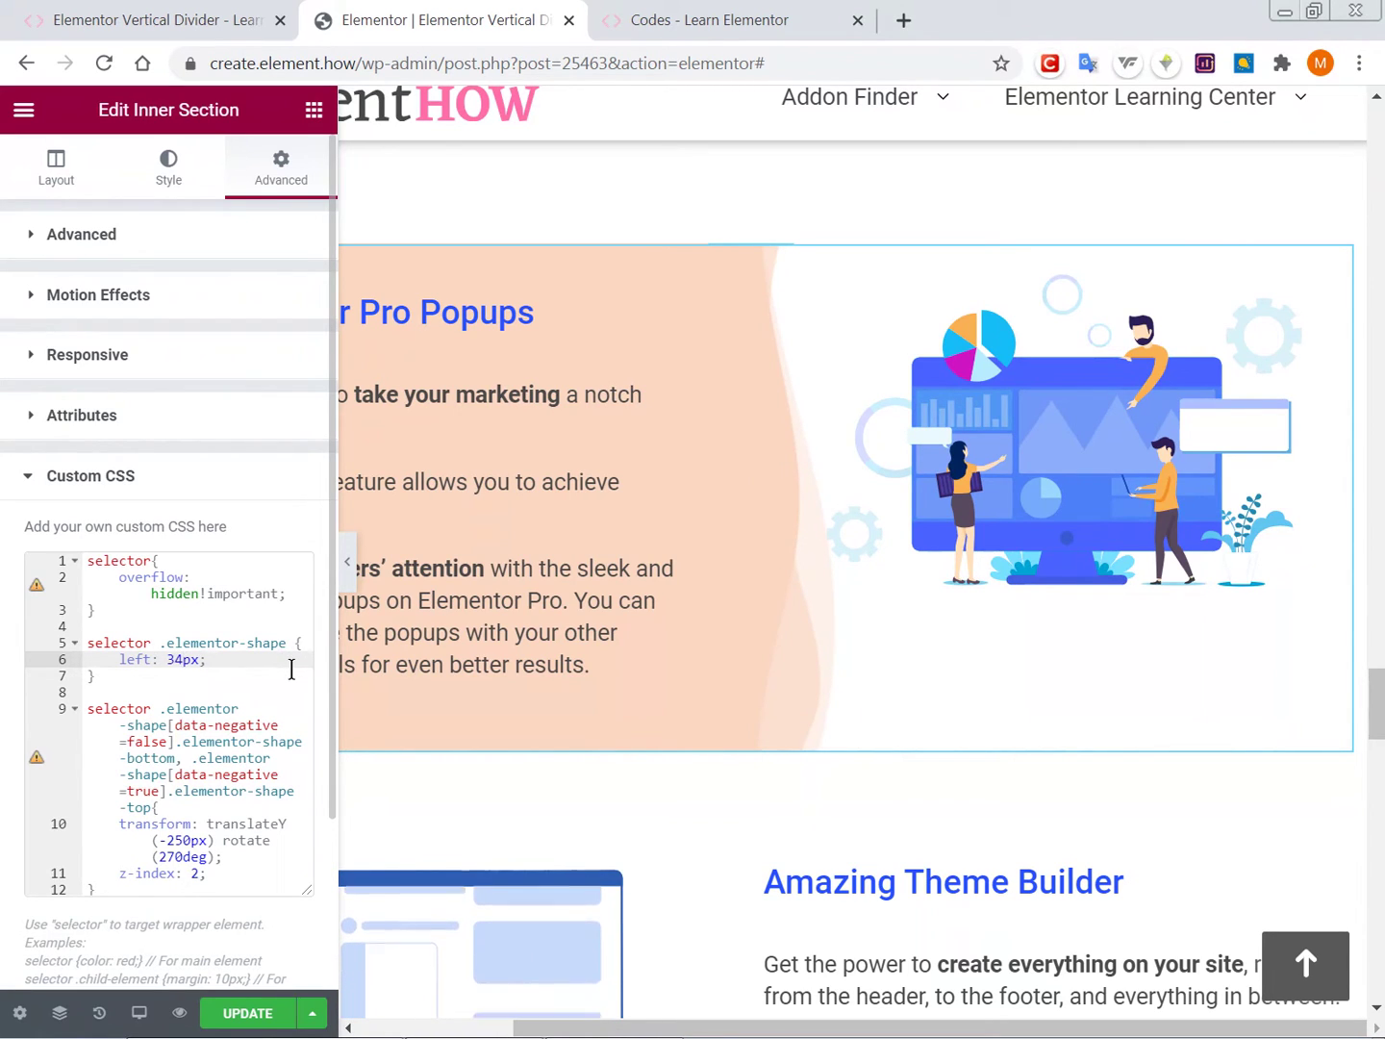
Preview the "Elementor Pro Popups" section at full width and check the vertical divider at 90% browser zoom.
click(354, 577)
click(350, 567)
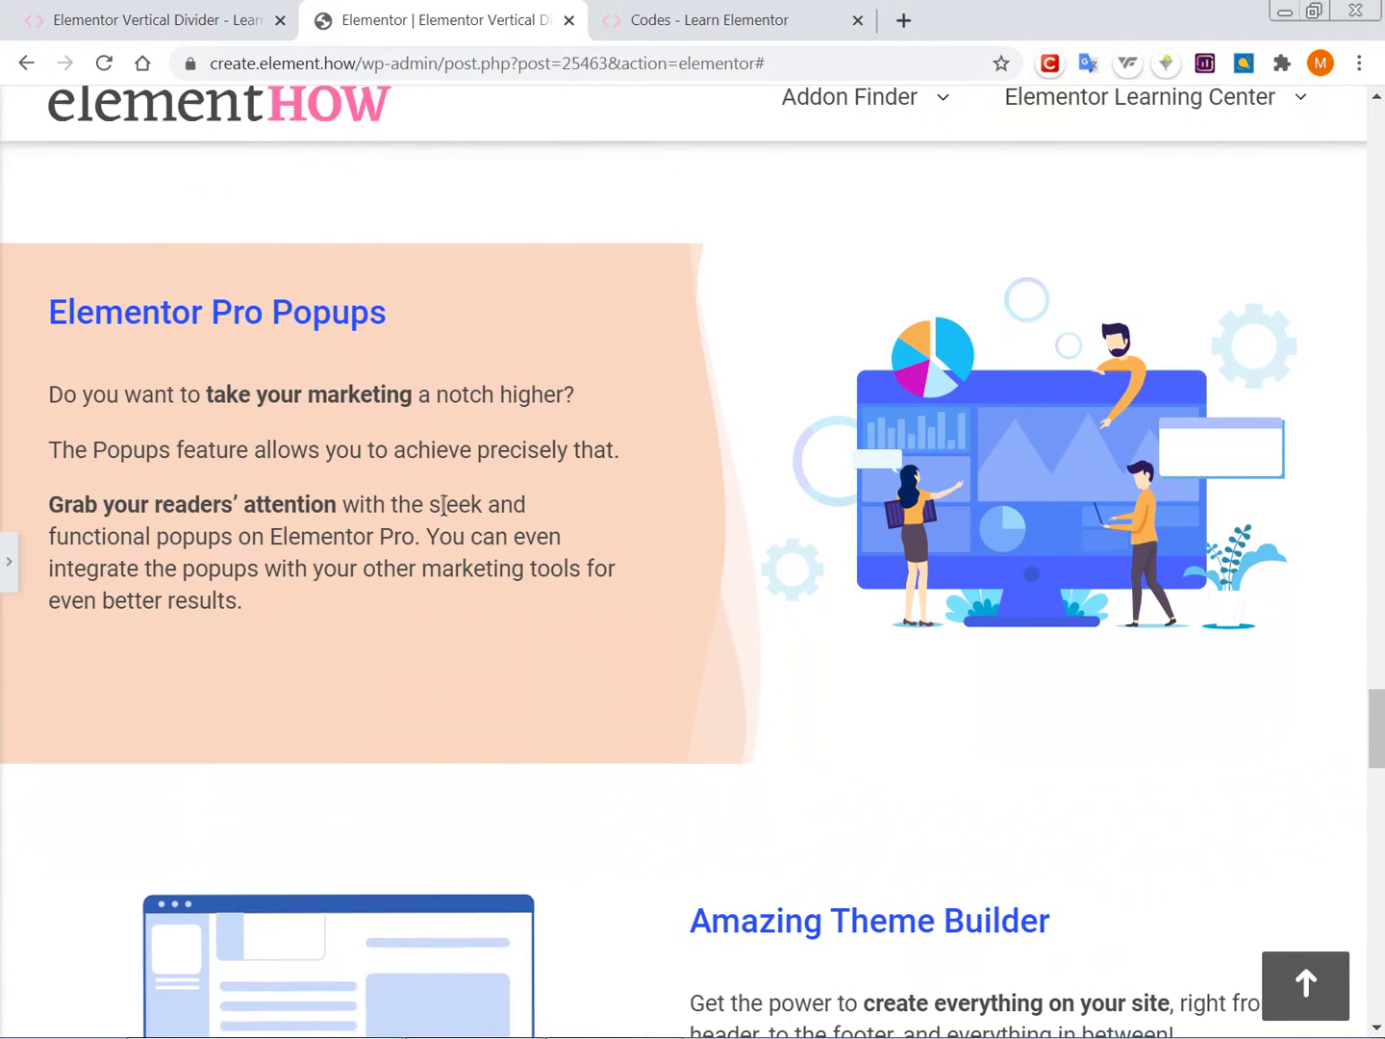
key(ctrl+minus)
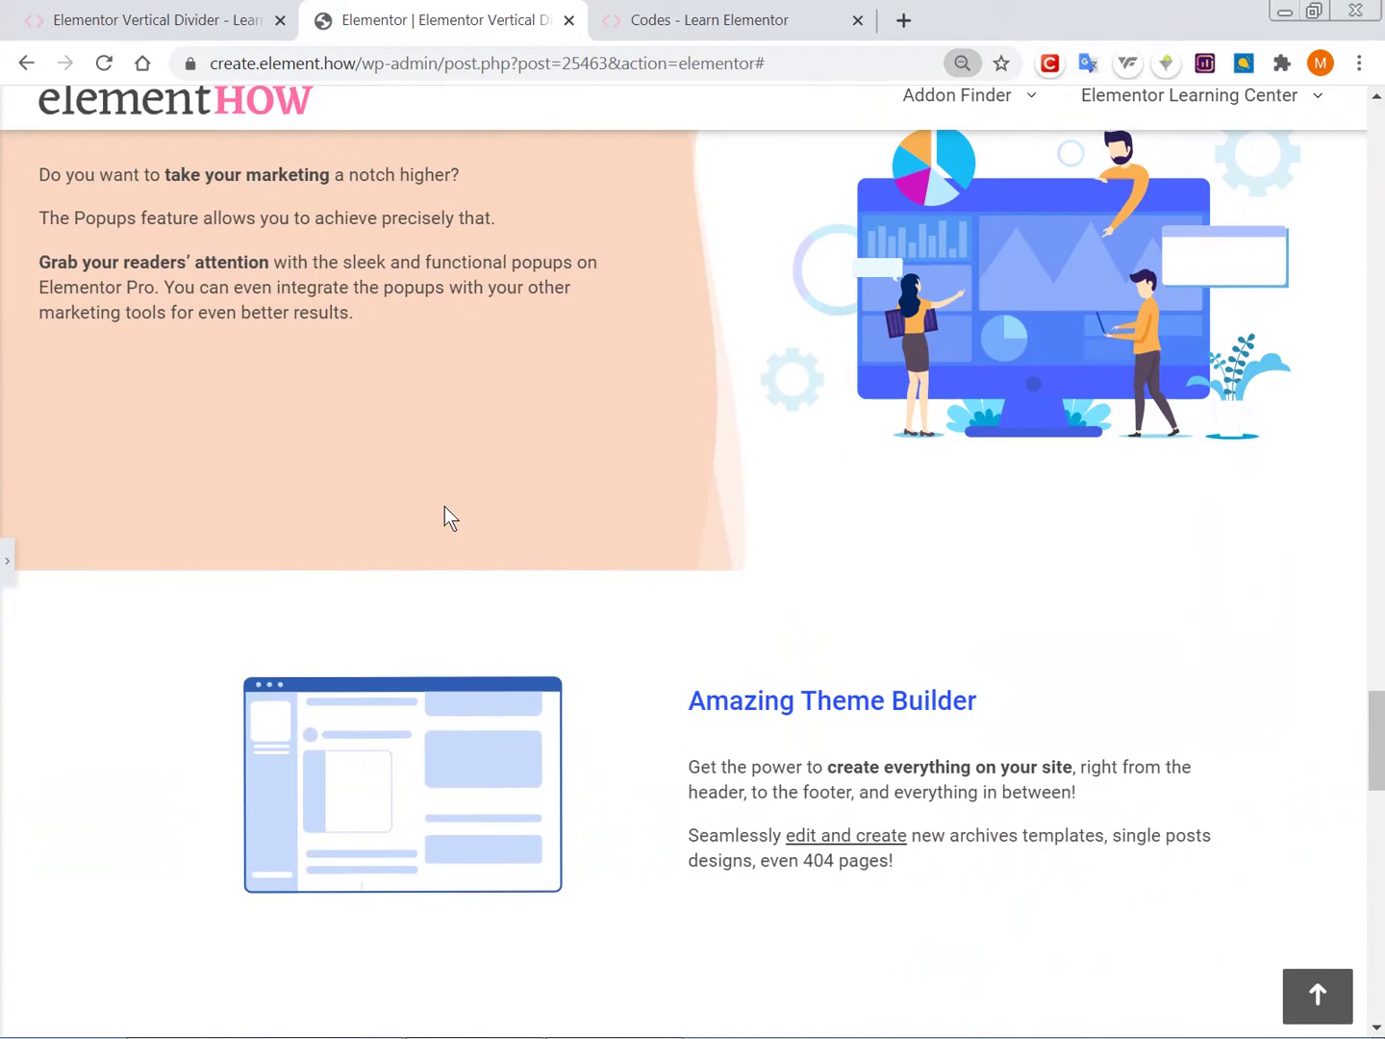
scroll(445, 507, up, 3)
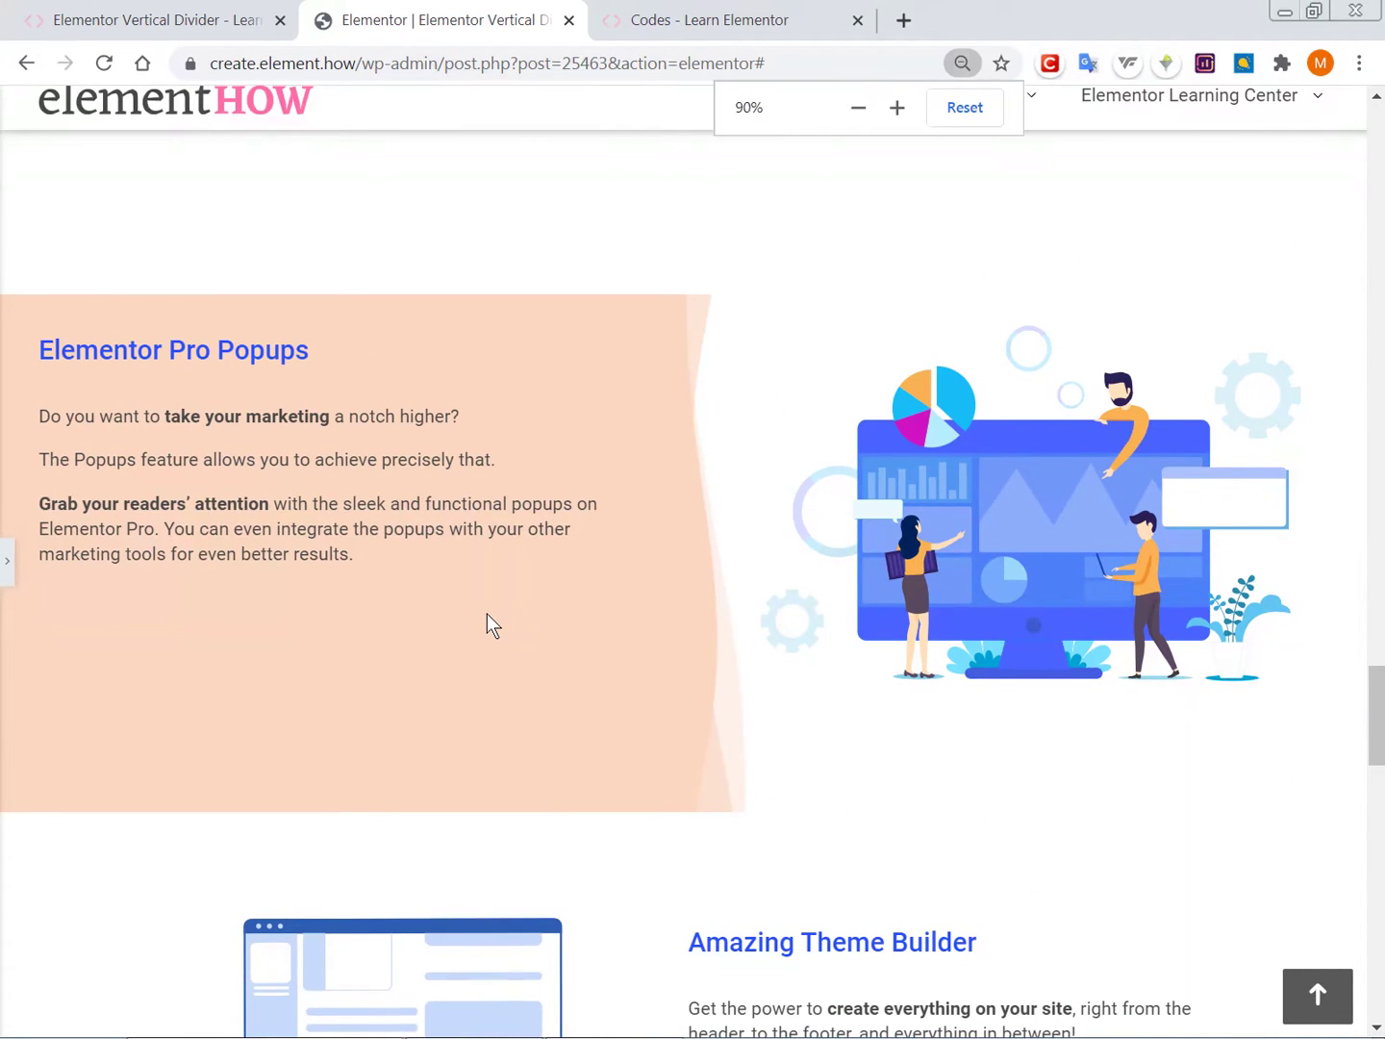
key(ctrl+plus)
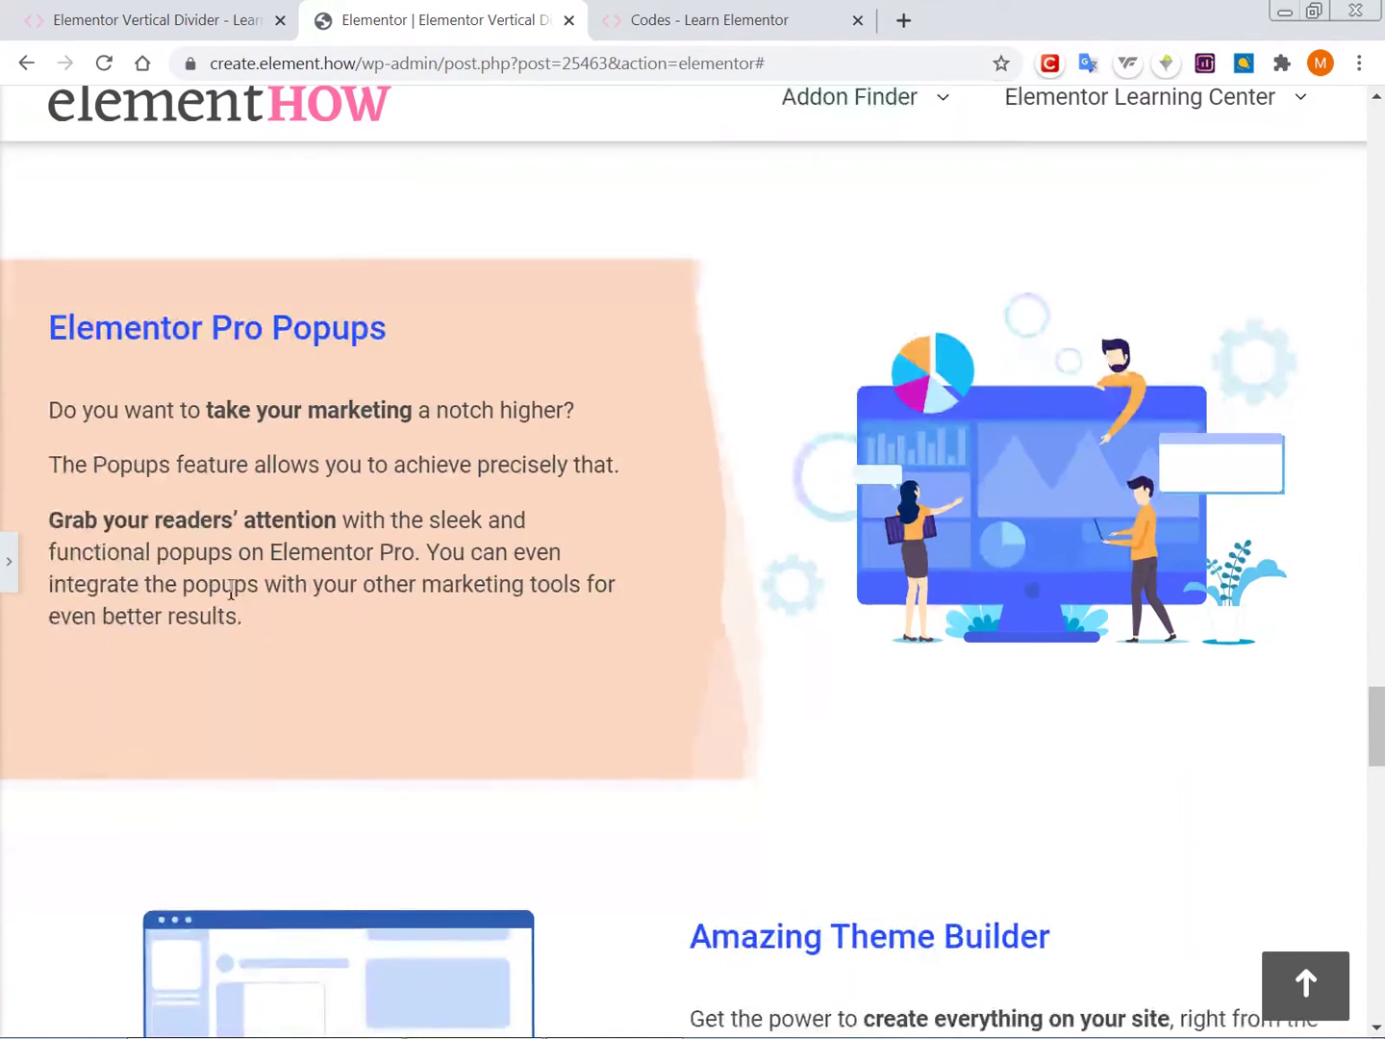
click(208, 560)
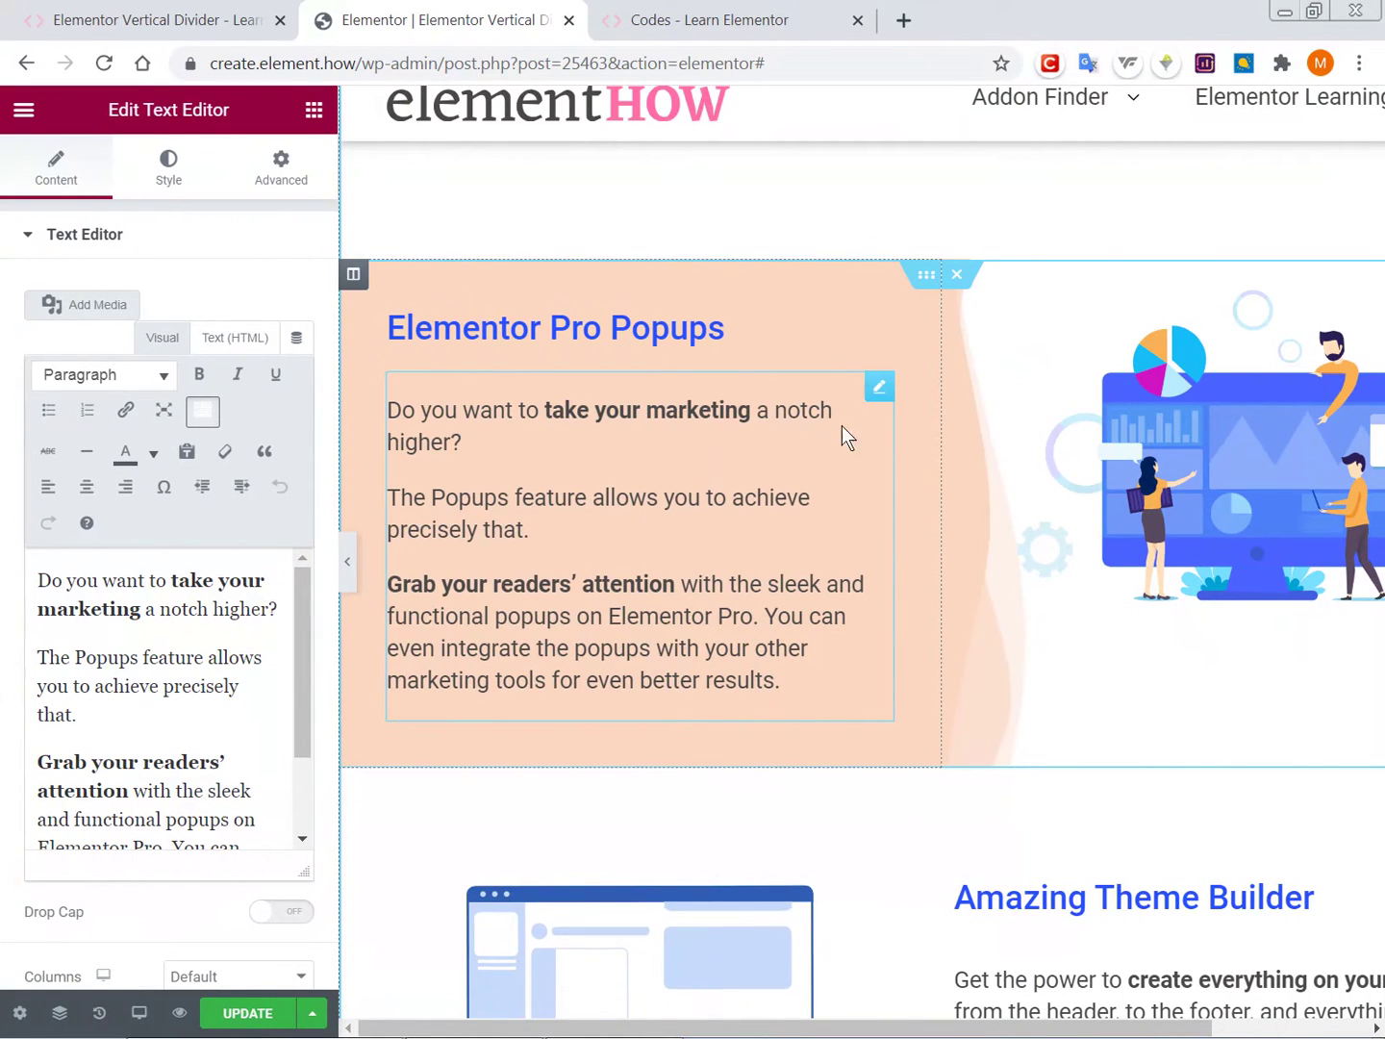
Give the "Amazing Theme Builder" text column a solid background colour of #FBD8C2.
scroll(870, 549, down, 3)
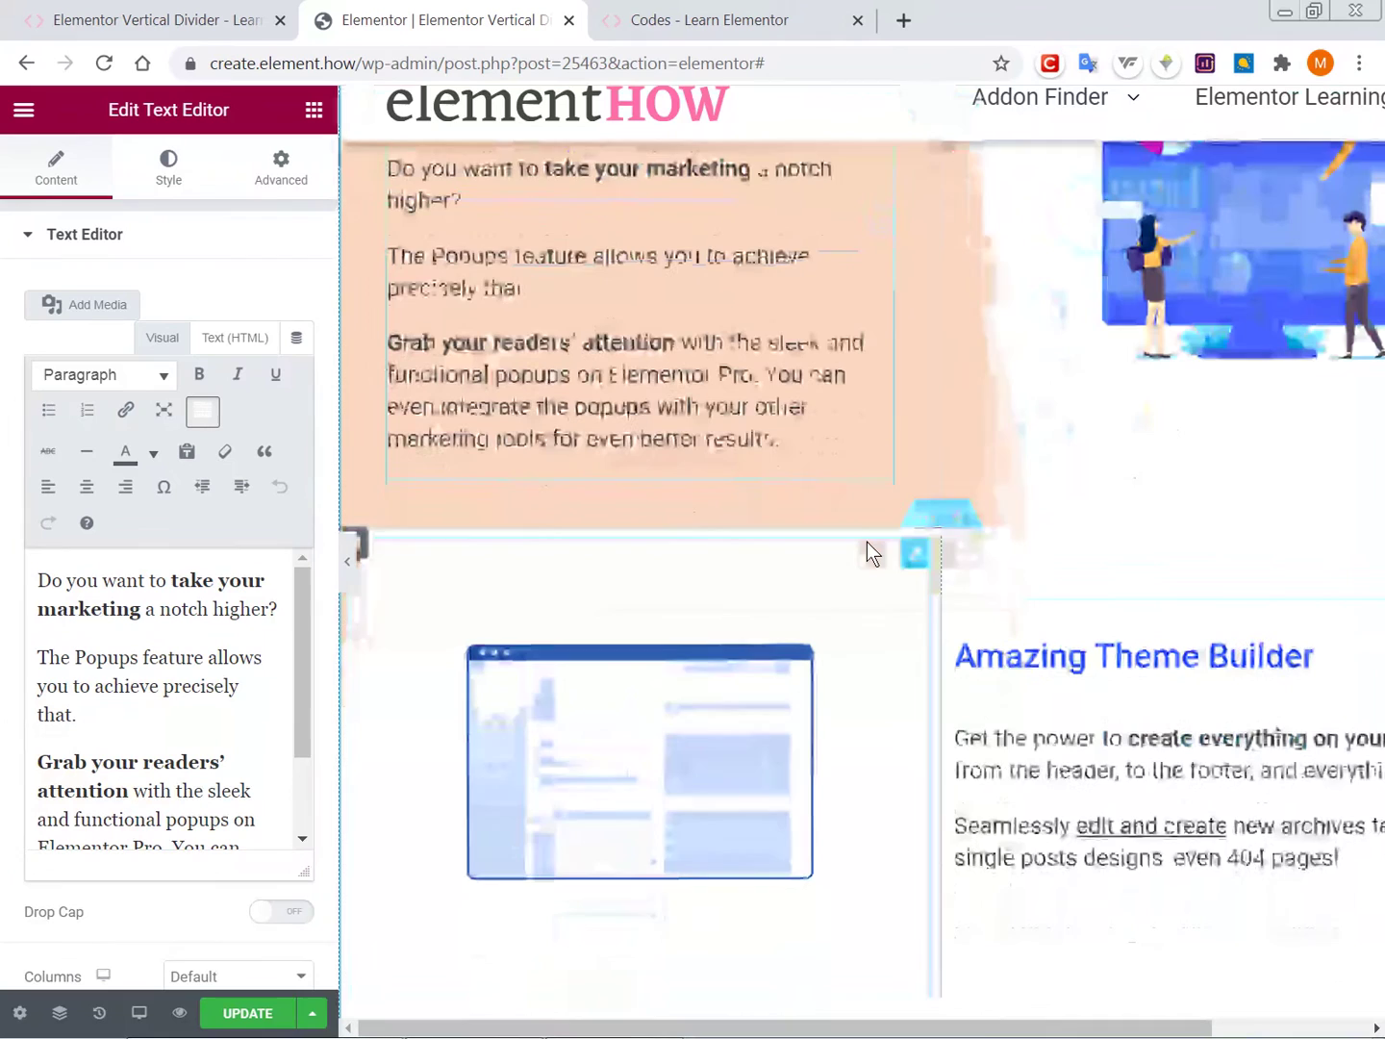
scroll(916, 548, down, 3)
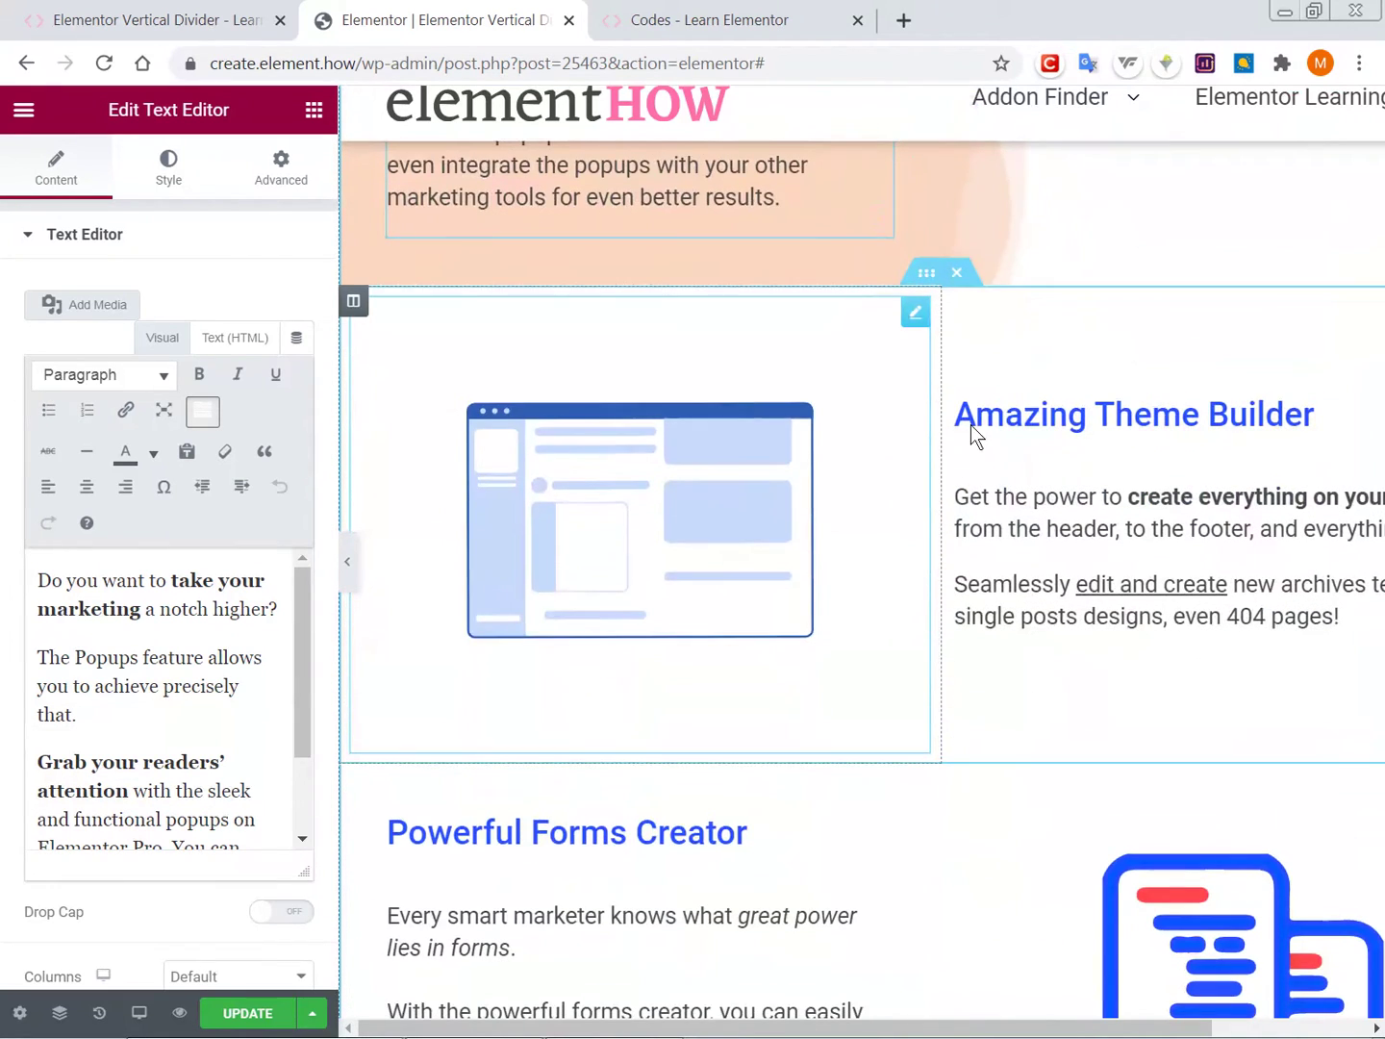
scroll(963, 452, up, 2)
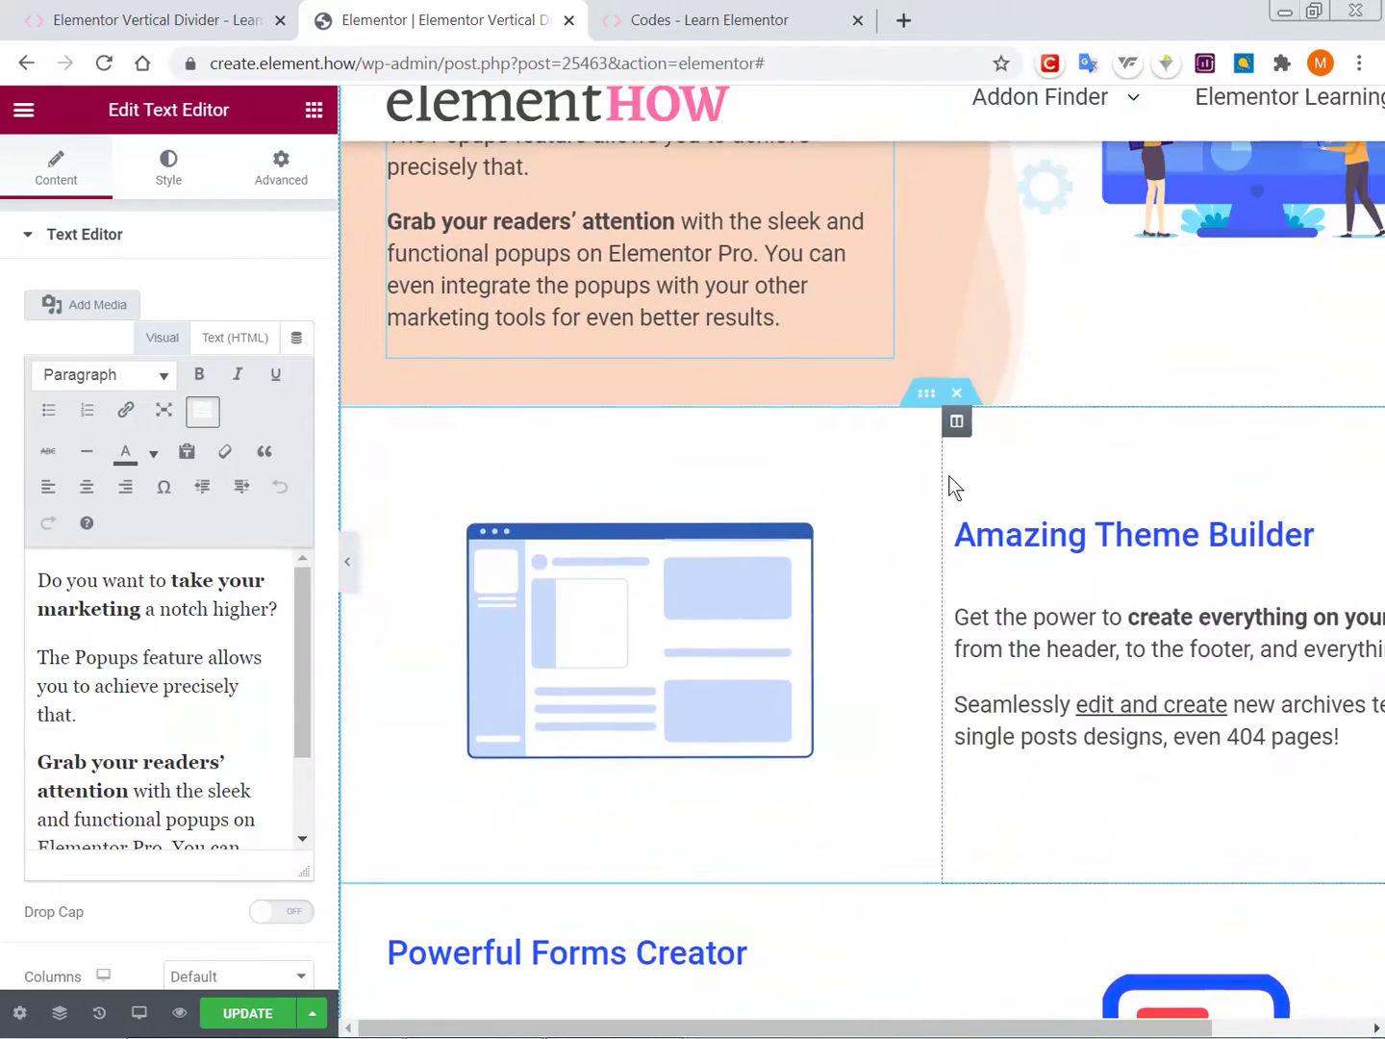
click(928, 404)
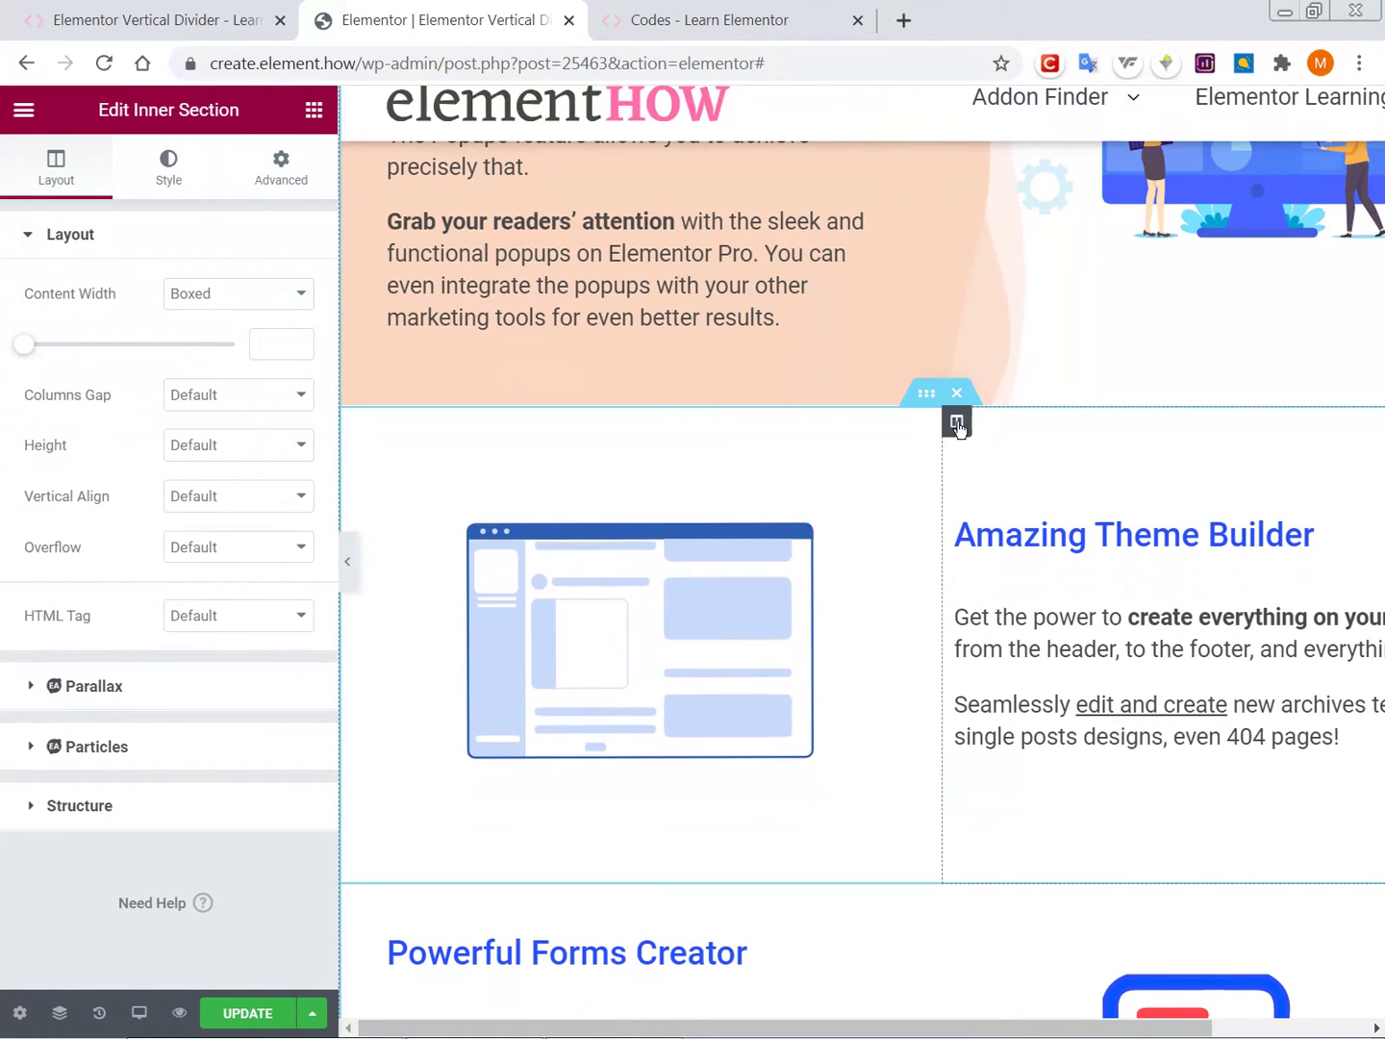
click(956, 423)
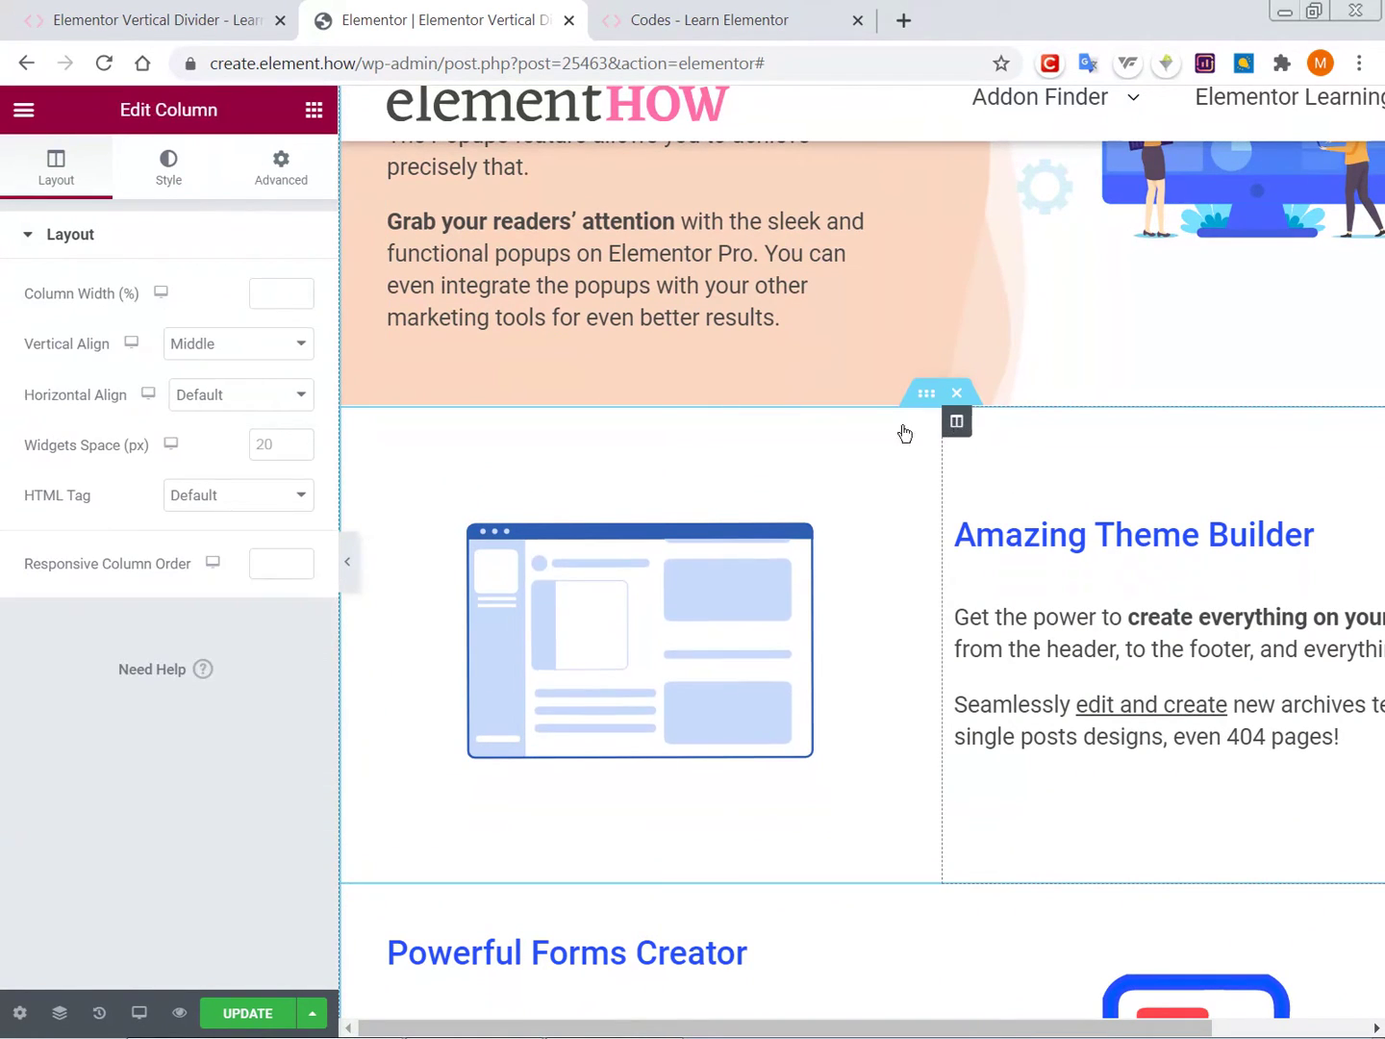
click(168, 168)
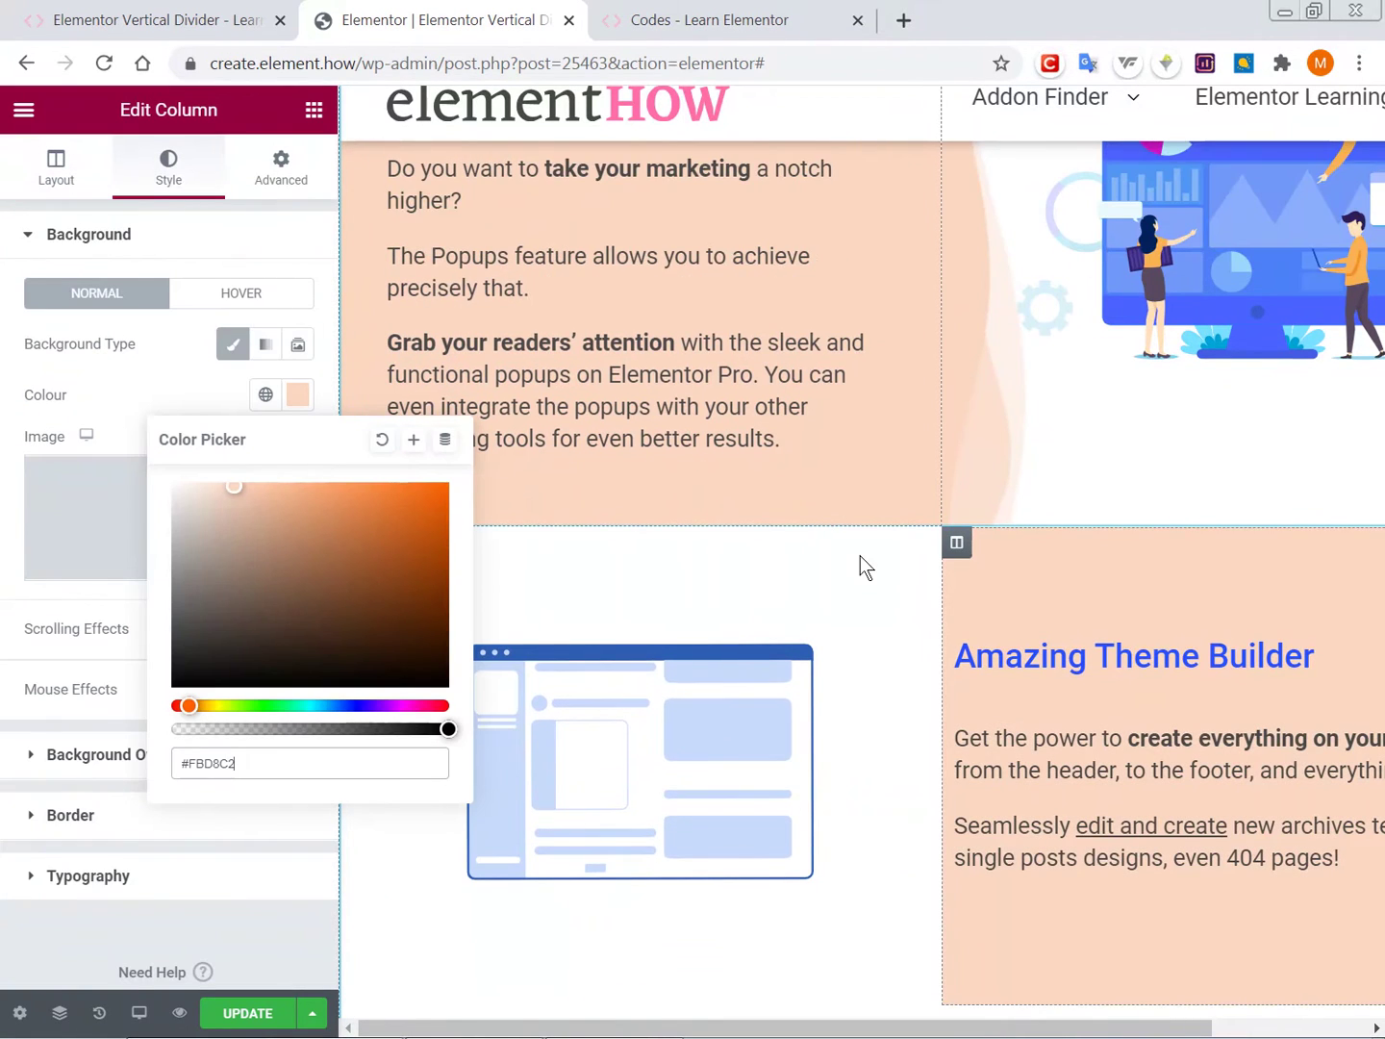
scroll(861, 557, down, 1)
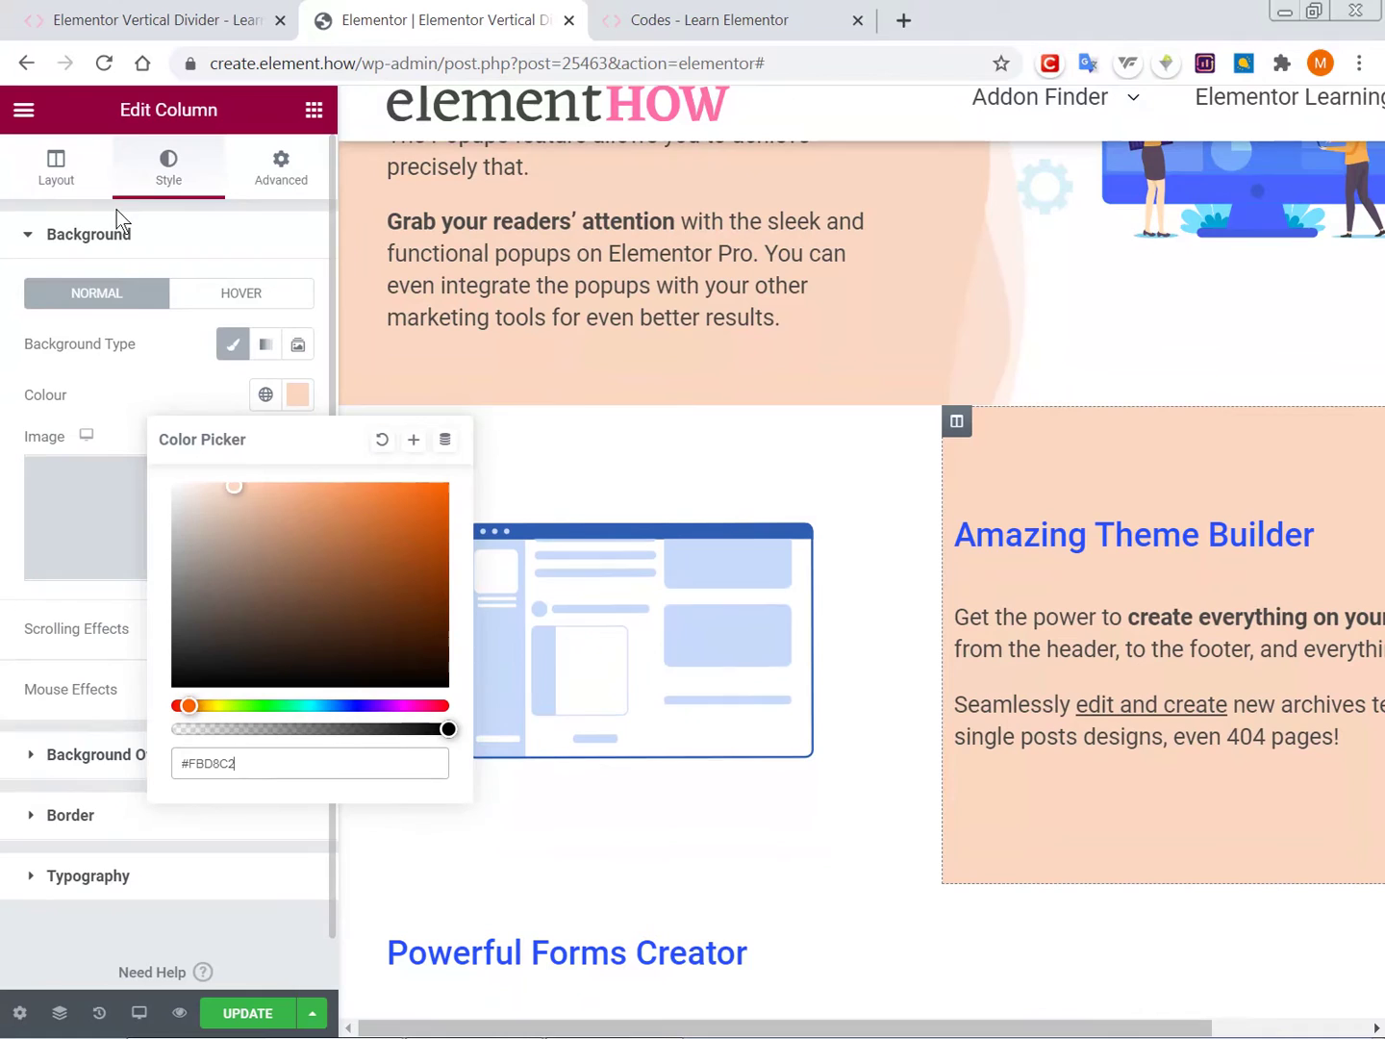
Add a bottom Mountains shape divider in colour #FBD8C2 to the inner section containing "Amazing Theme Builder".
click(927, 395)
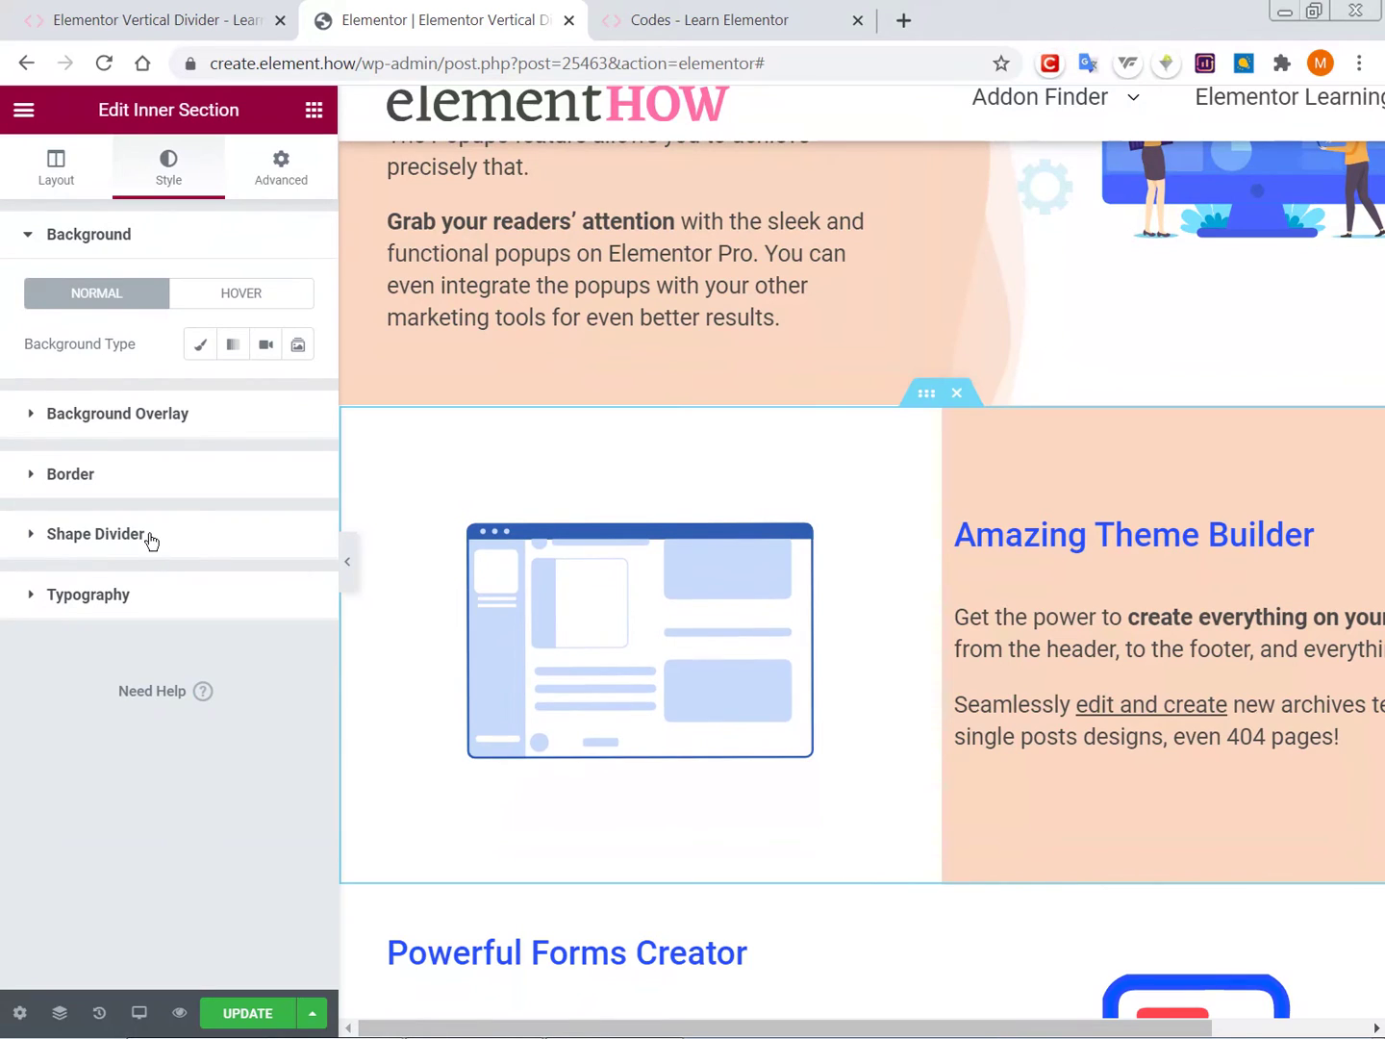
click(152, 540)
click(255, 472)
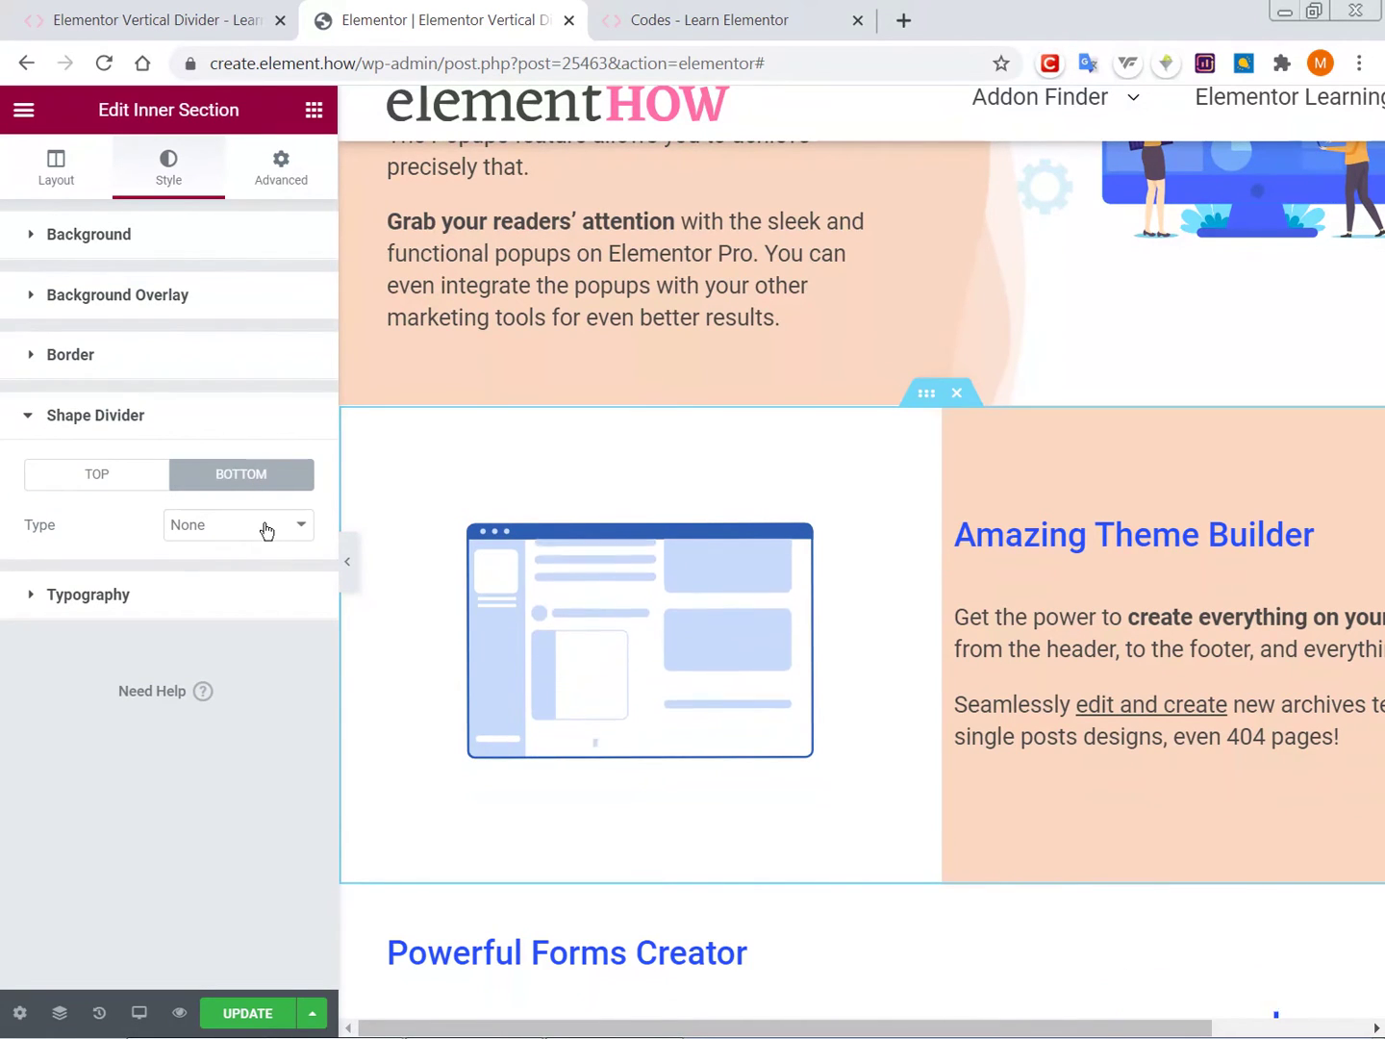
click(266, 527)
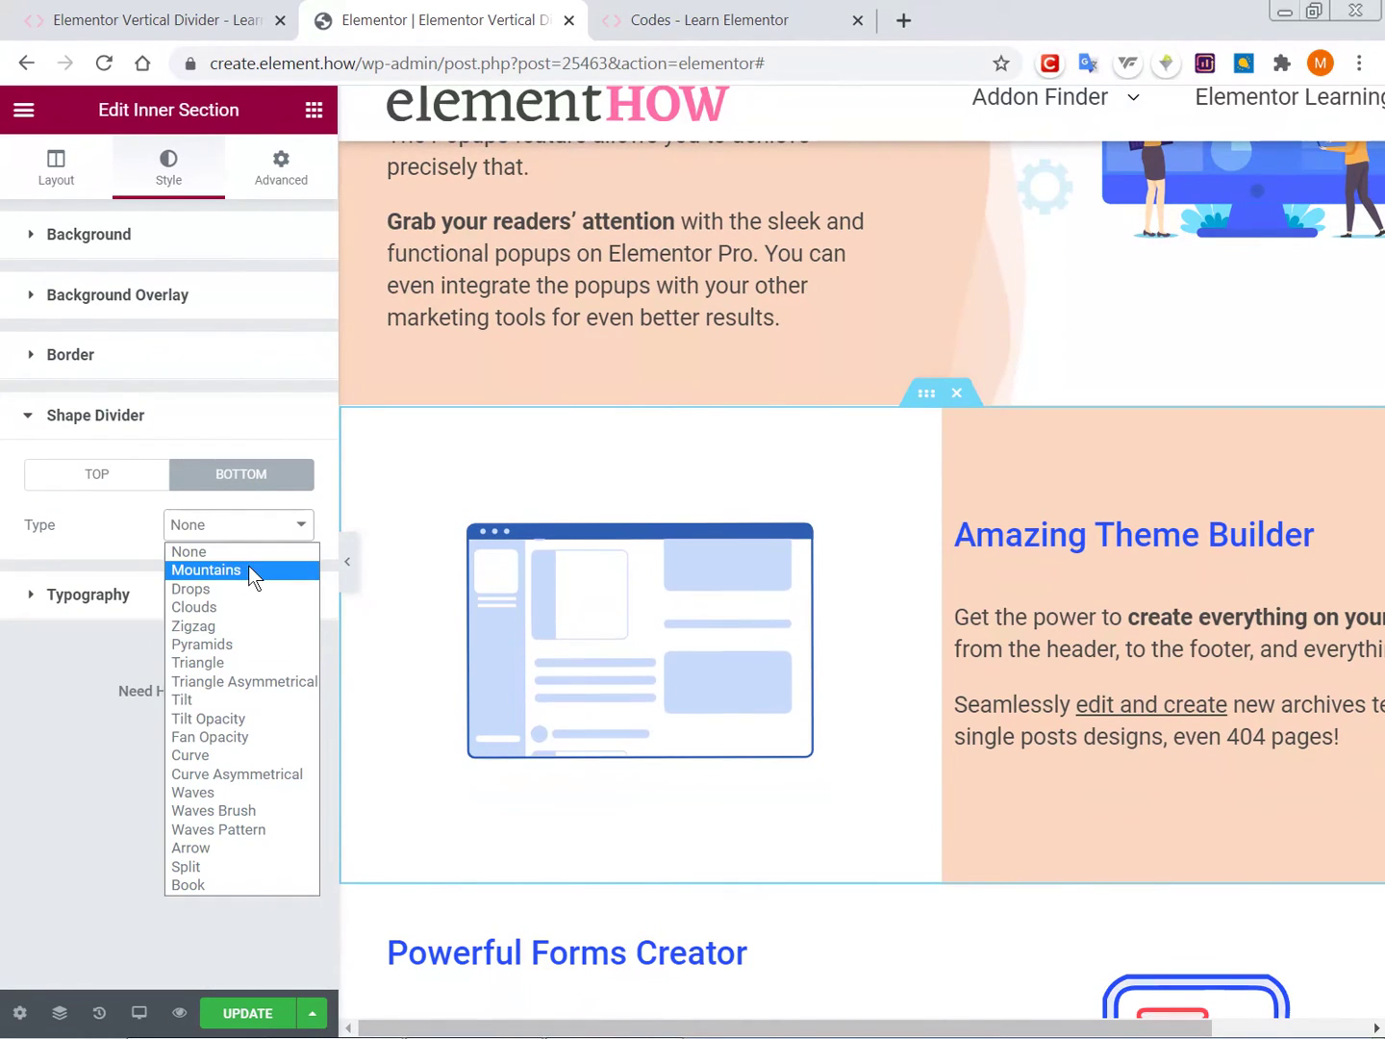
click(252, 574)
click(295, 580)
text(#FBD8C2)
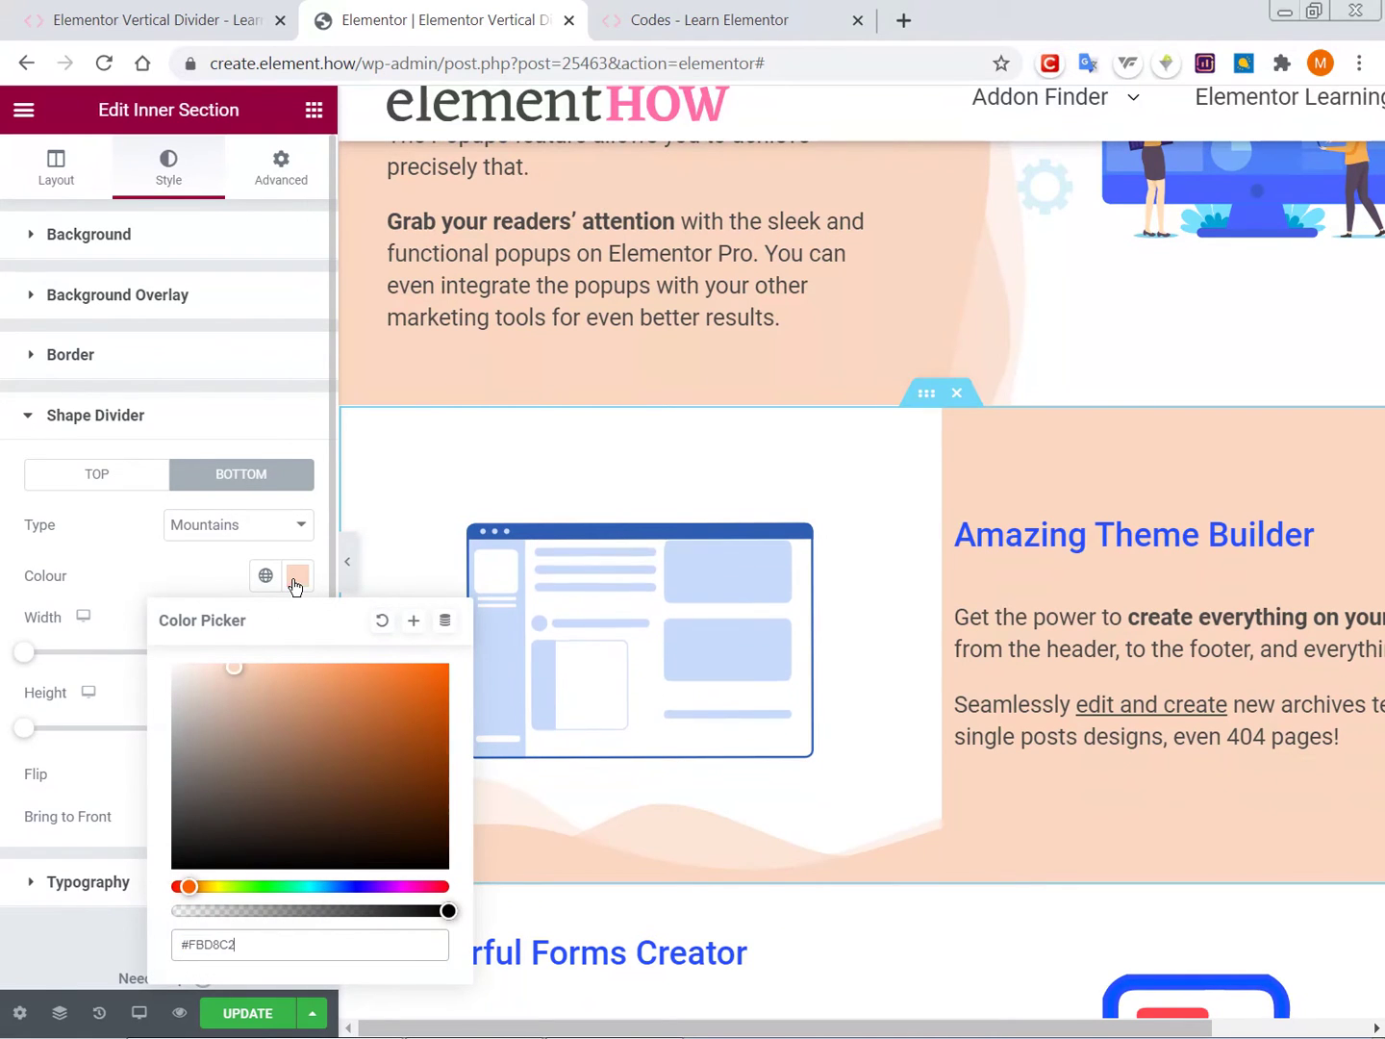
scroll(712, 466, down, 1)
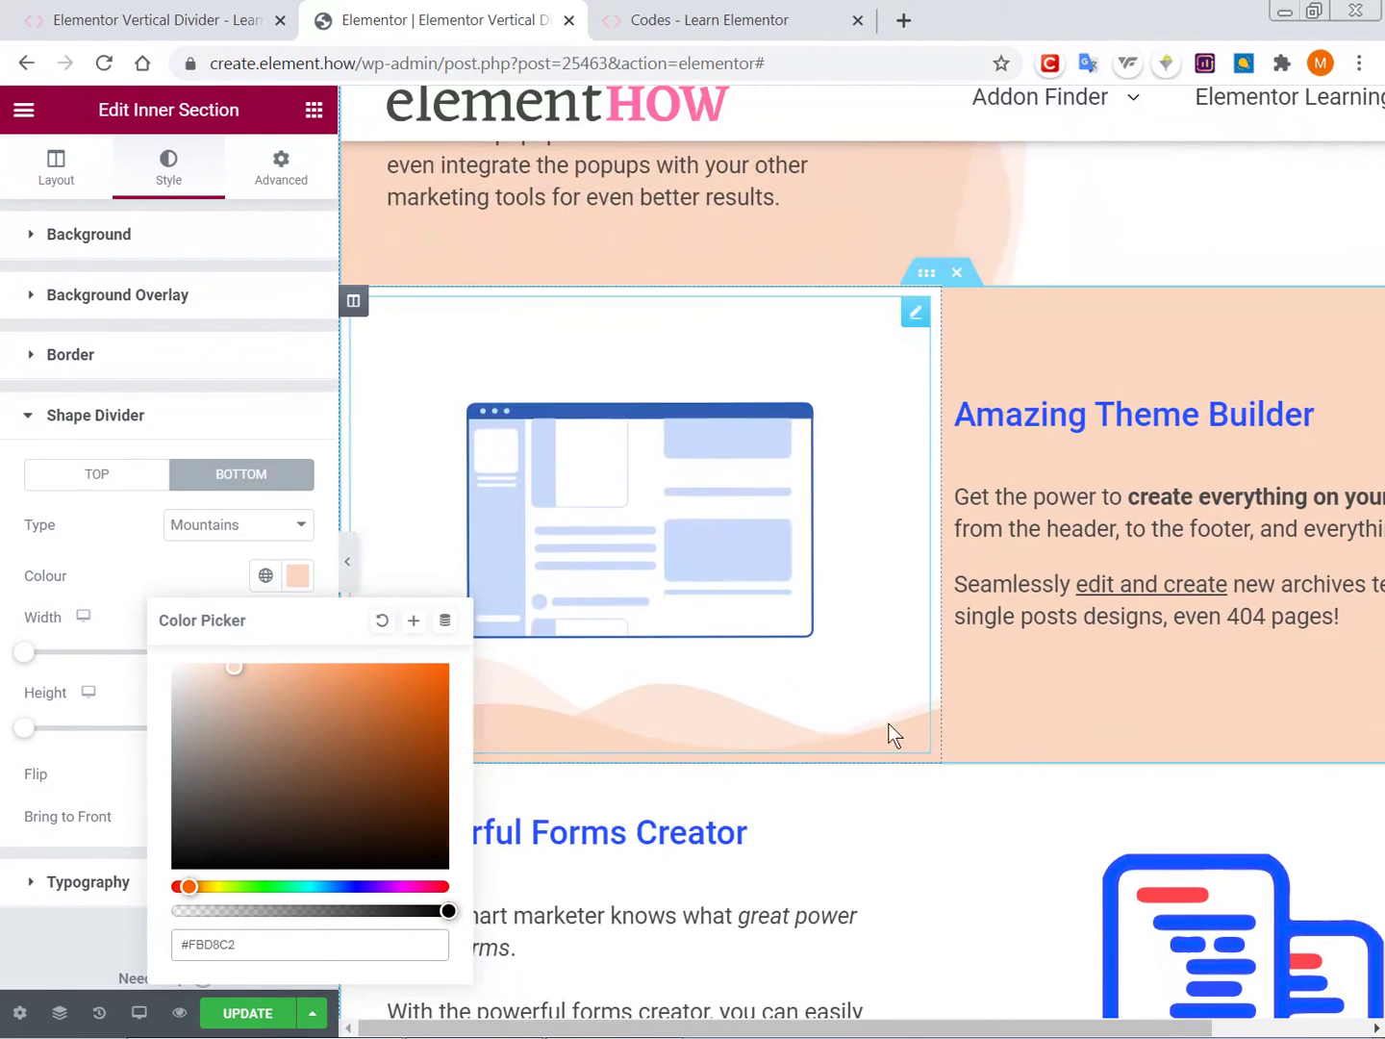
Paste the divider CSS from the untitled Notepad file as custom CSS of the "Amazing Theme Builder" inner section.
click(282, 171)
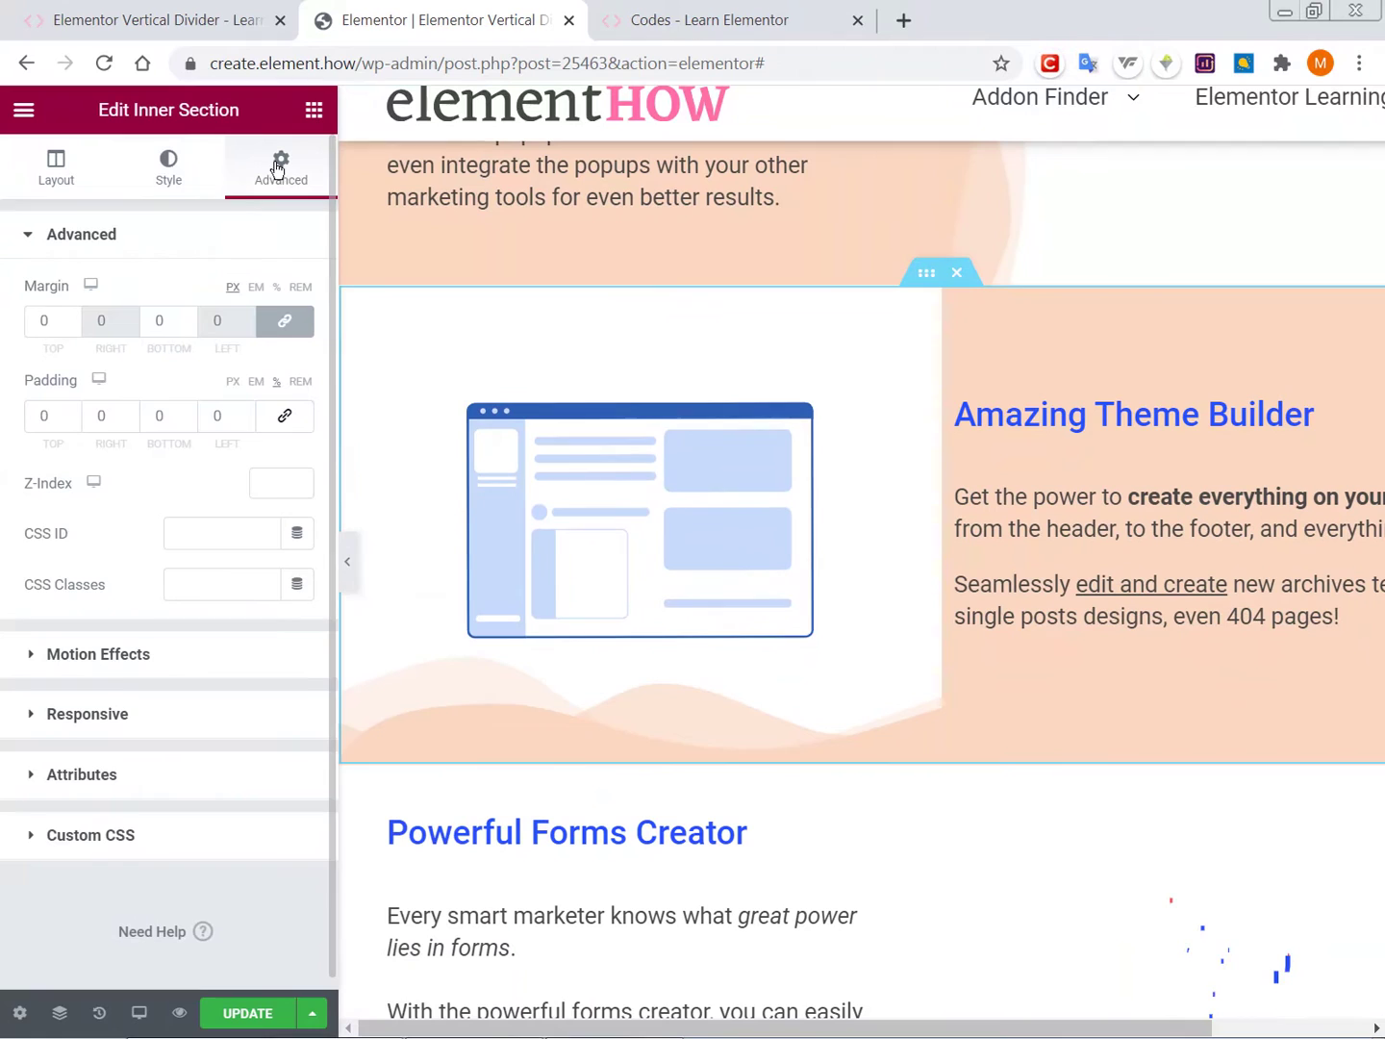
click(616, 1016)
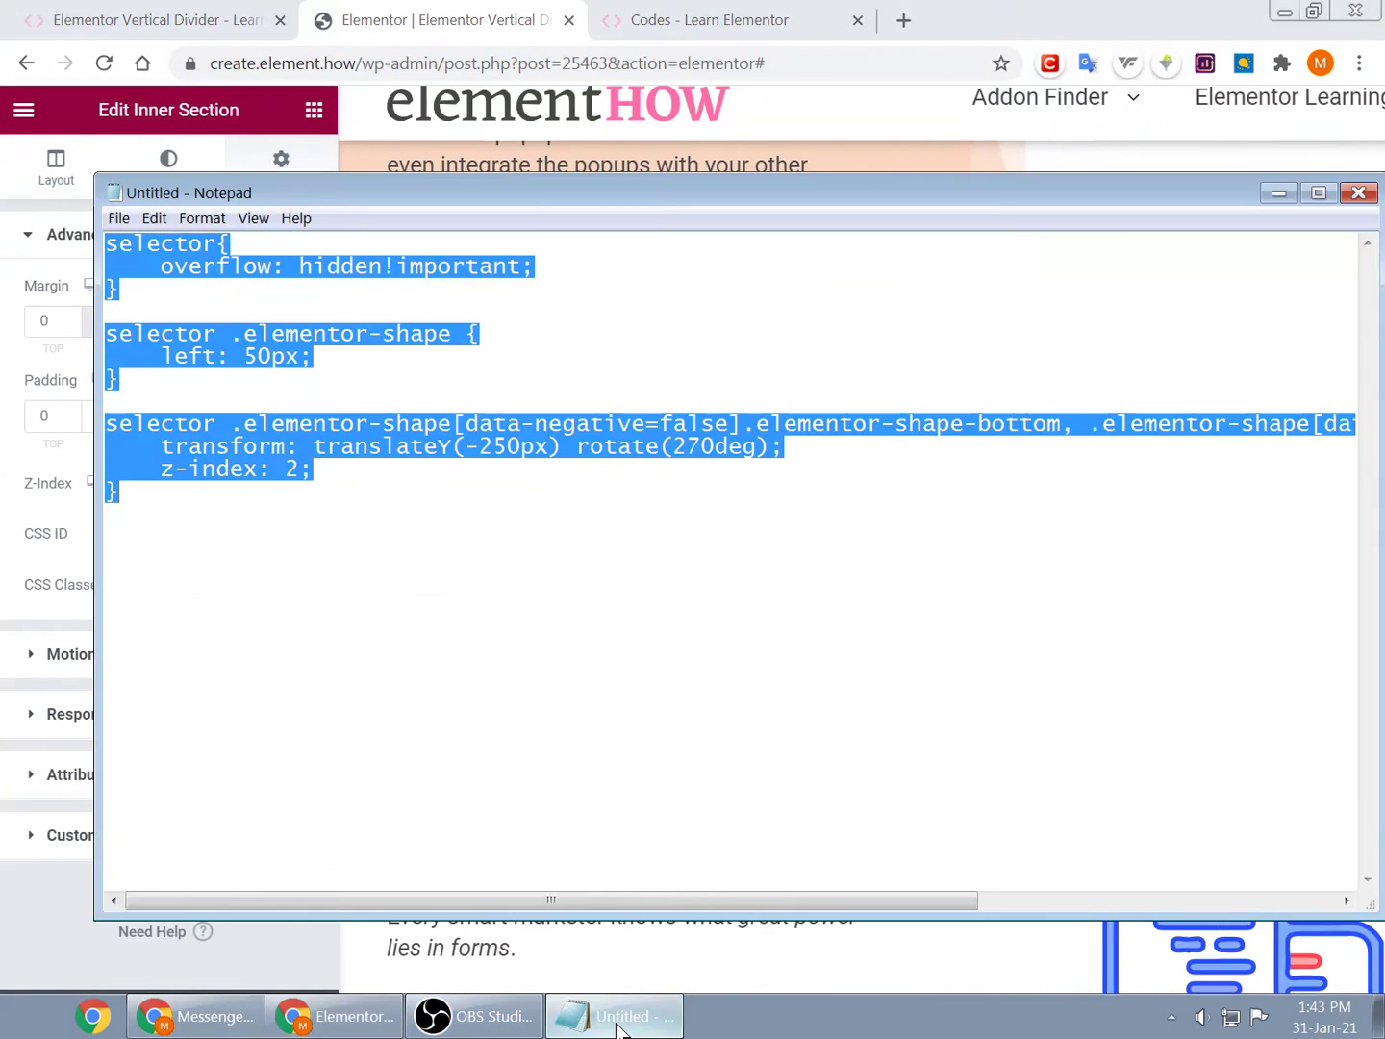
click(67, 836)
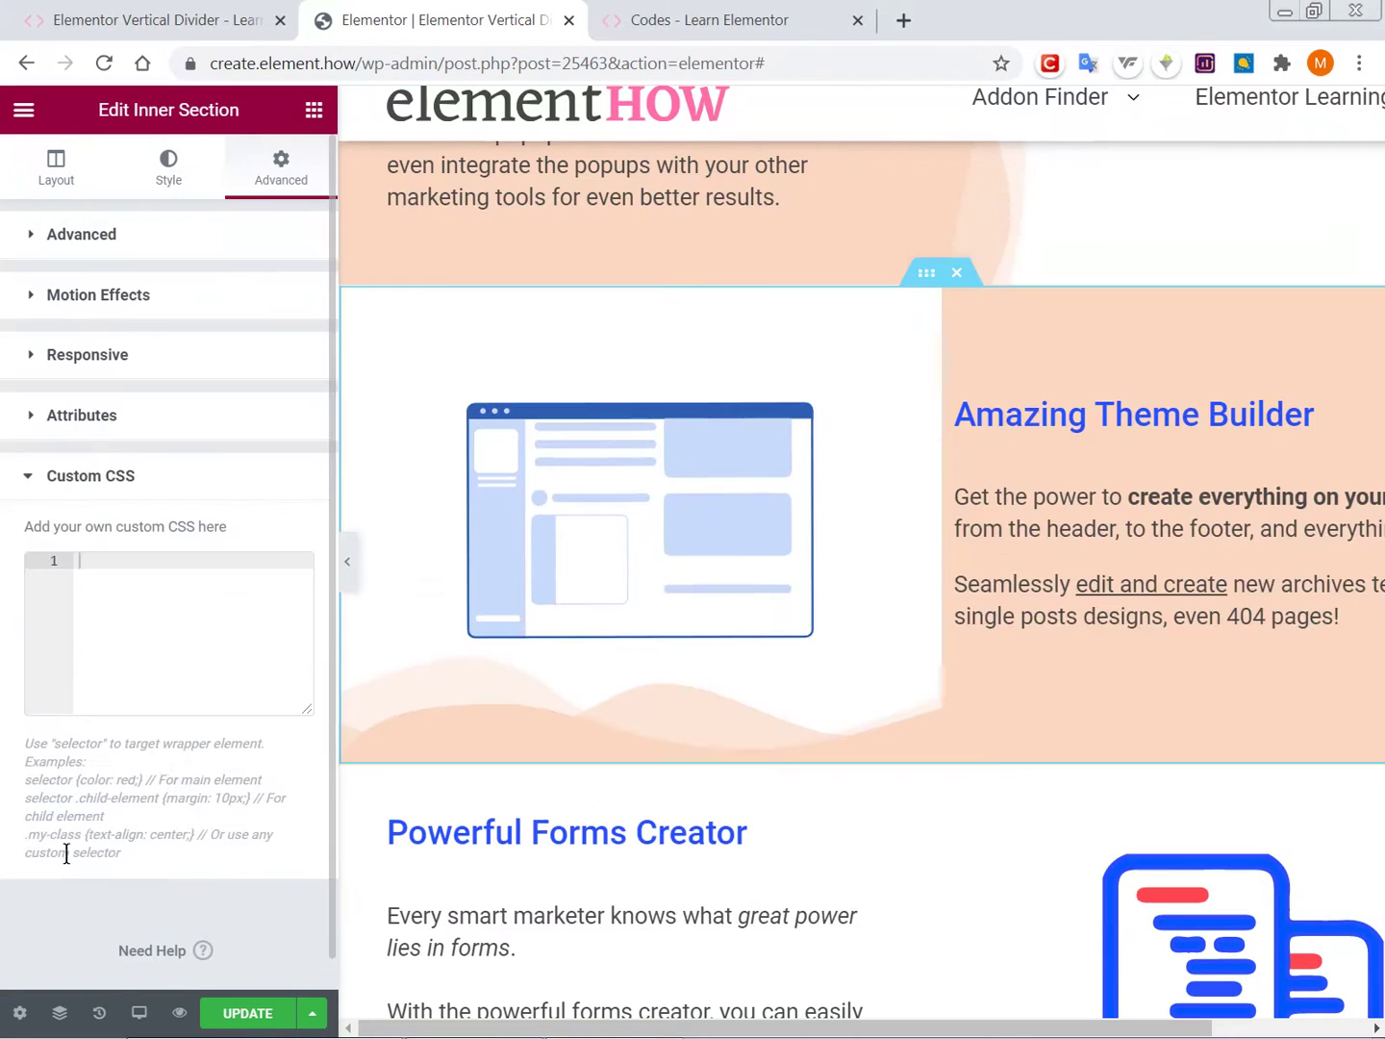
click(87, 658)
text(selector{     overflow: hidden!important; }  selector .elementor-shape {     left: 50px; }  selector .elementor-shape[data-negative=false].elementor-shape-bottom, .elementor-shape[data-negative=true].elementor-shape-top{     transform: translateY(-250px) rotate(270deg);     z-index: 2; })
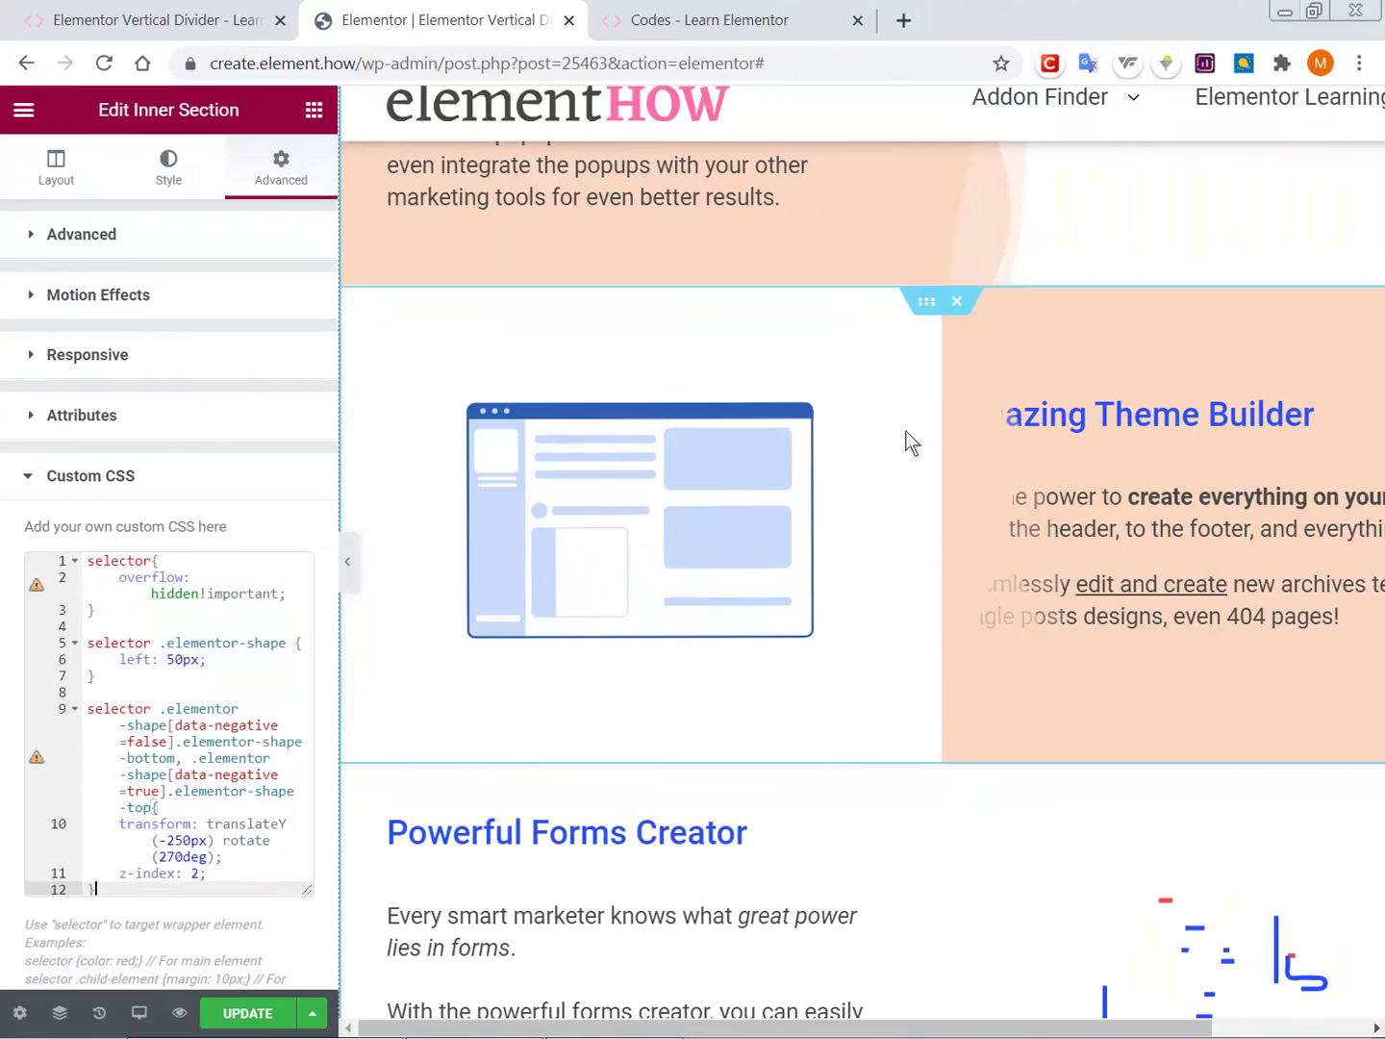
Set the rotation in the pasted CSS's transform line to 90deg.
scroll(148, 737, down, 2)
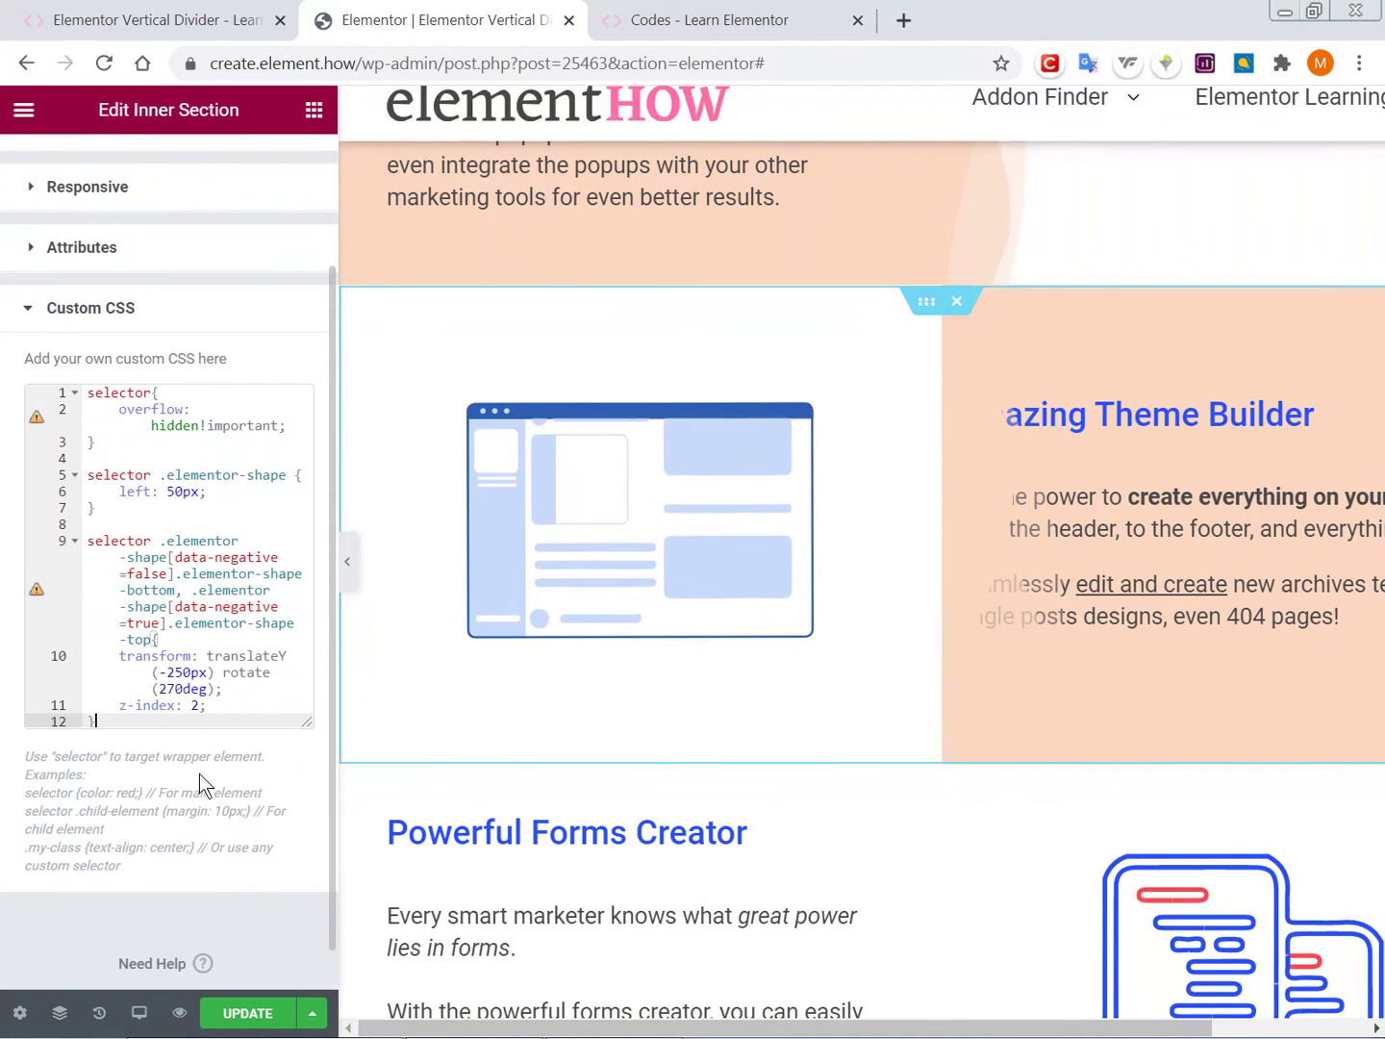
double_click(177, 689)
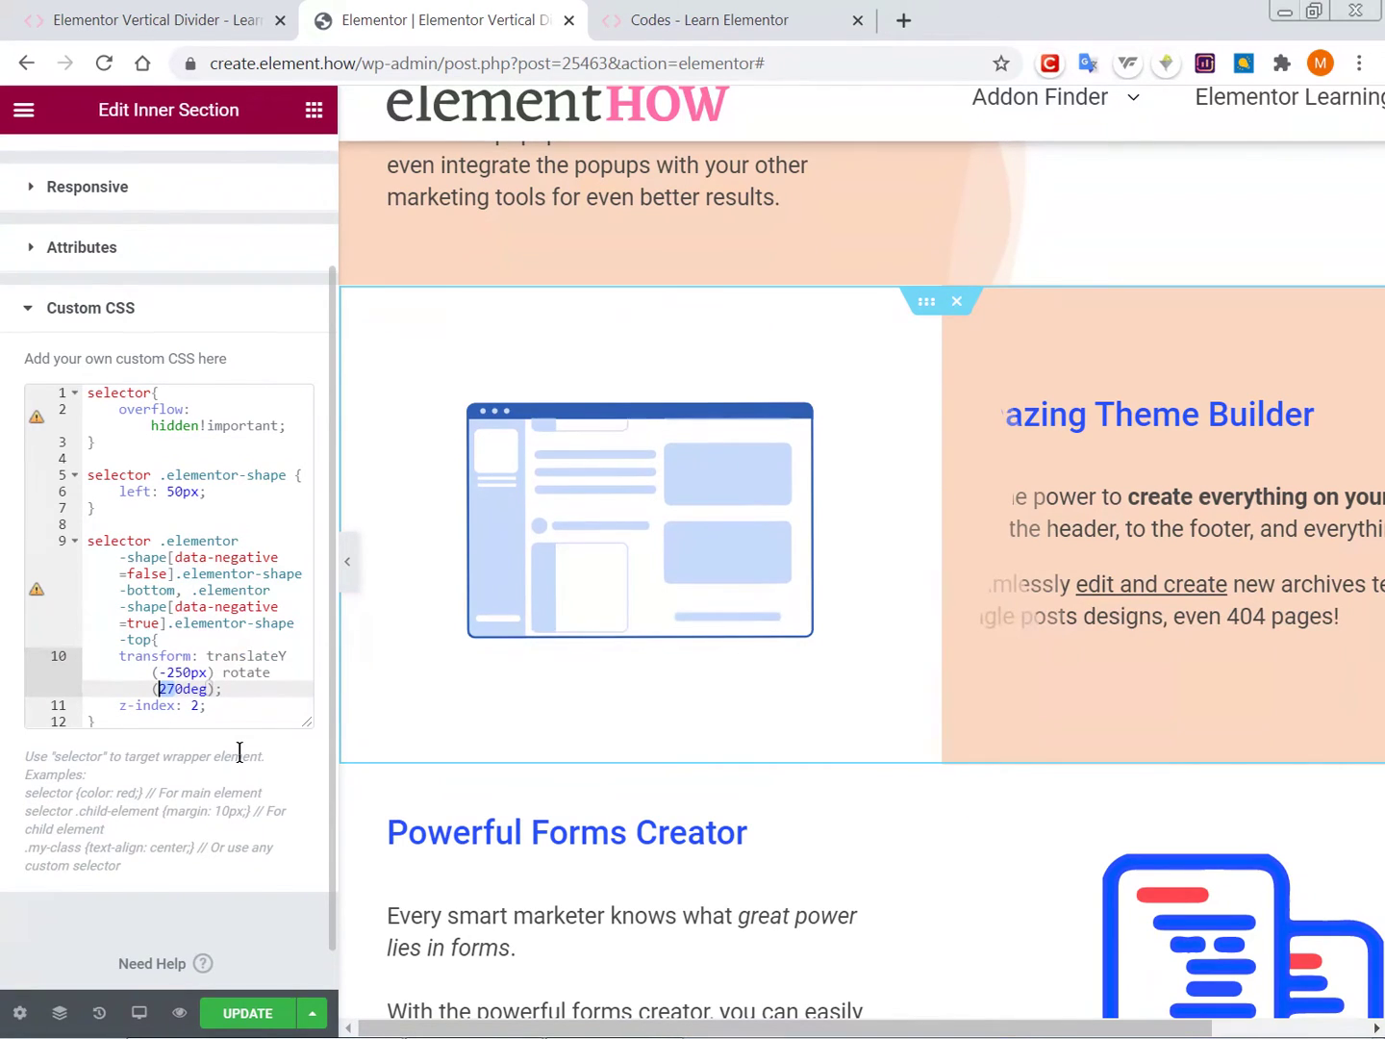
text(90)
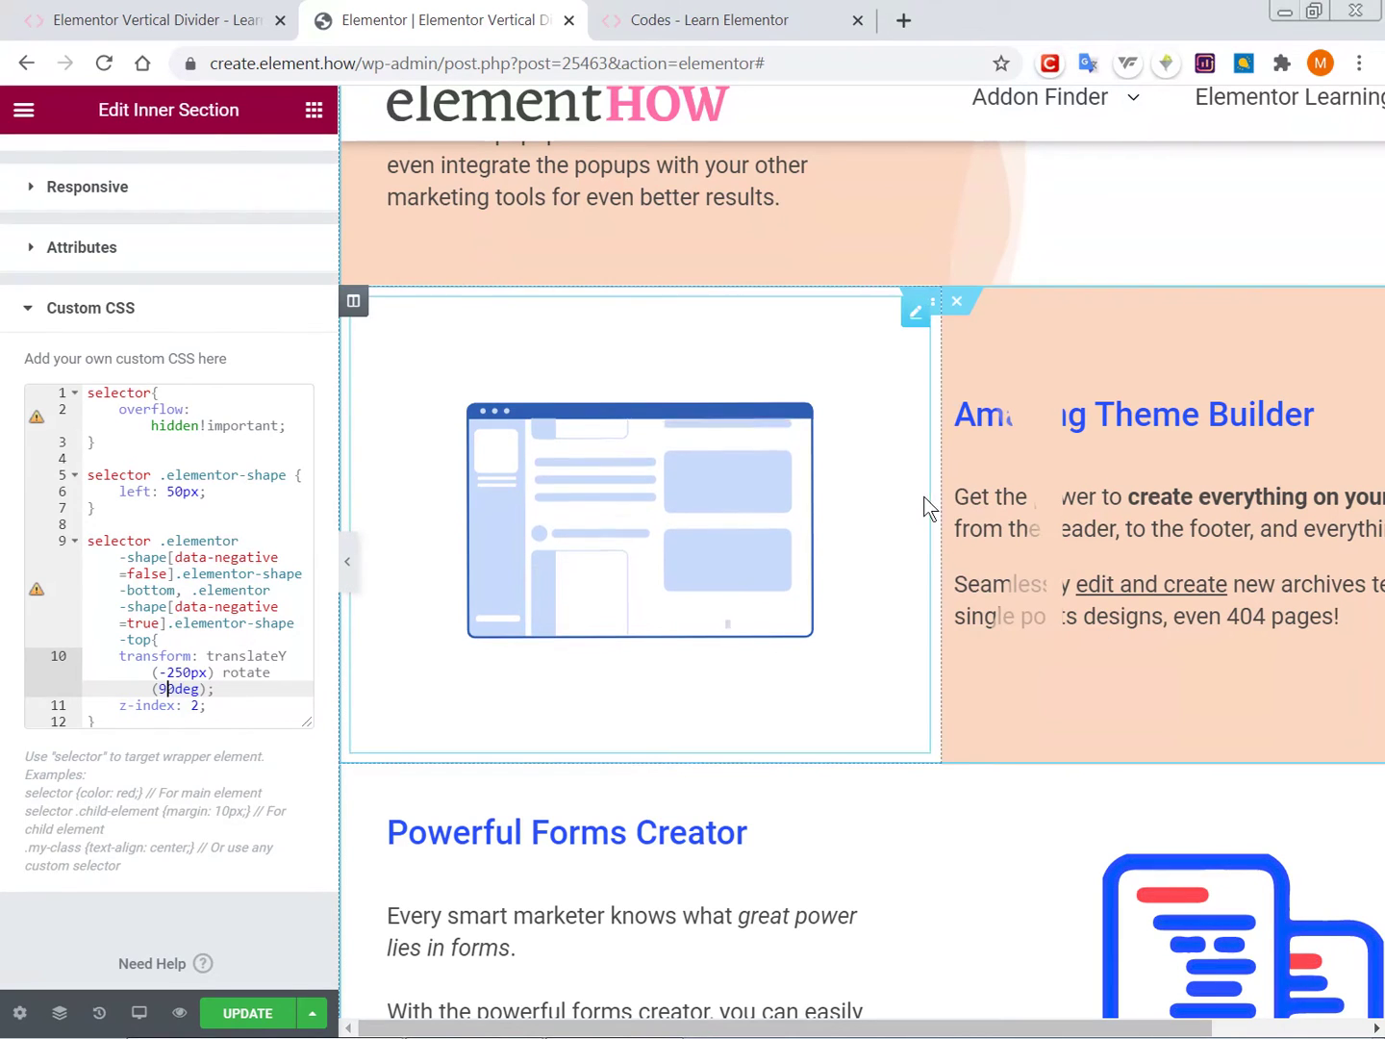
Set the left offset of the .elementor-shape rule in the inner section's custom CSS to -49px.
click(181, 491)
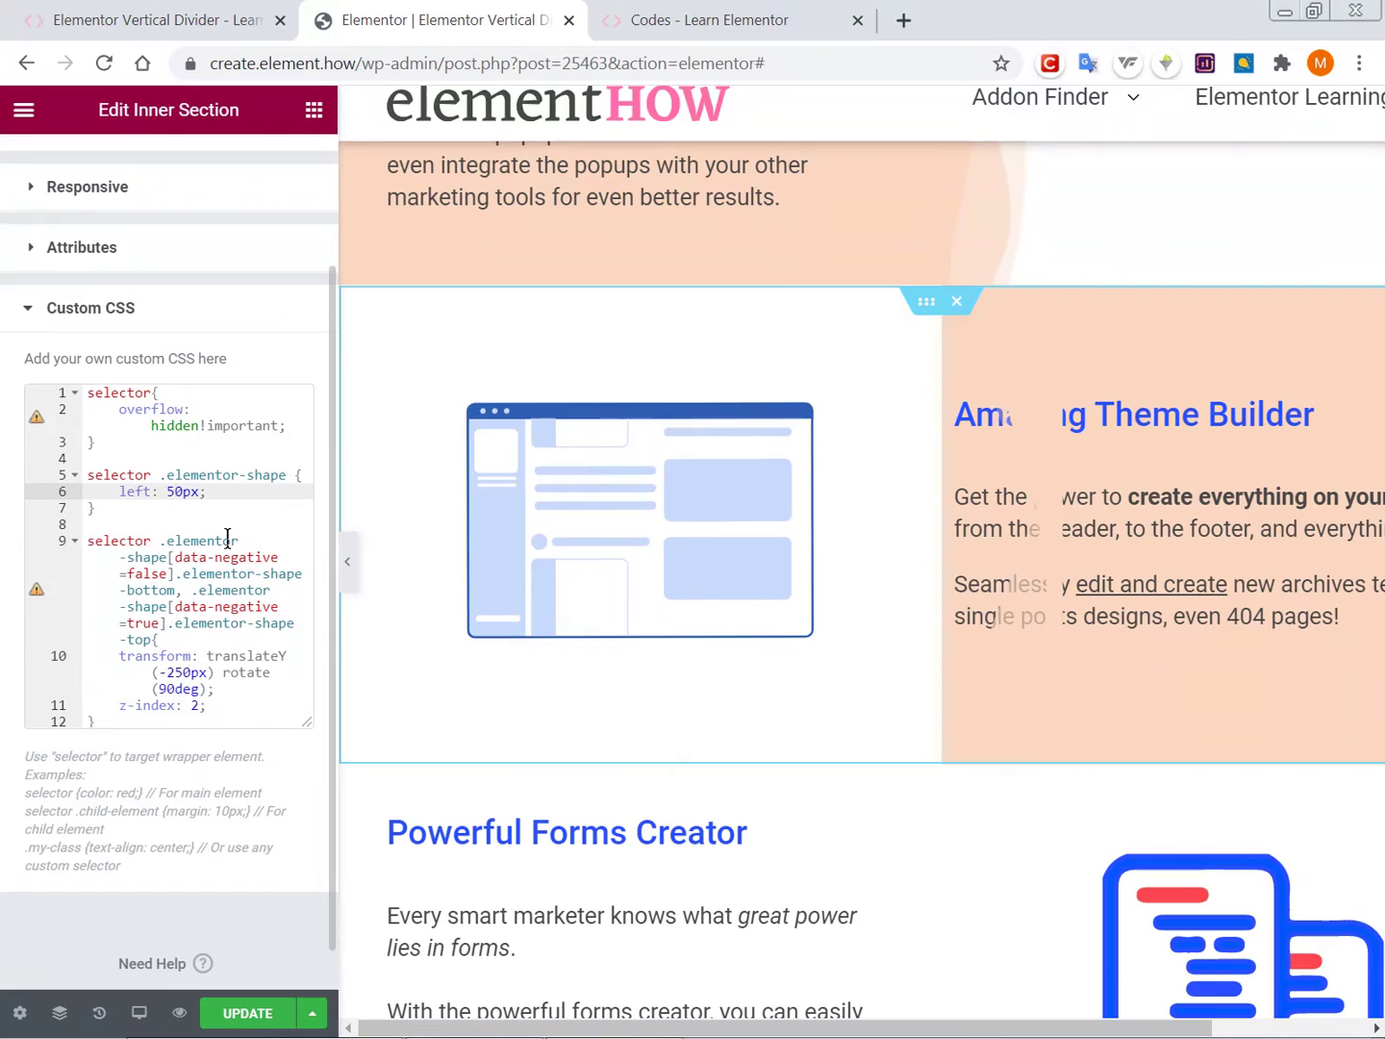
key(BackSpace)
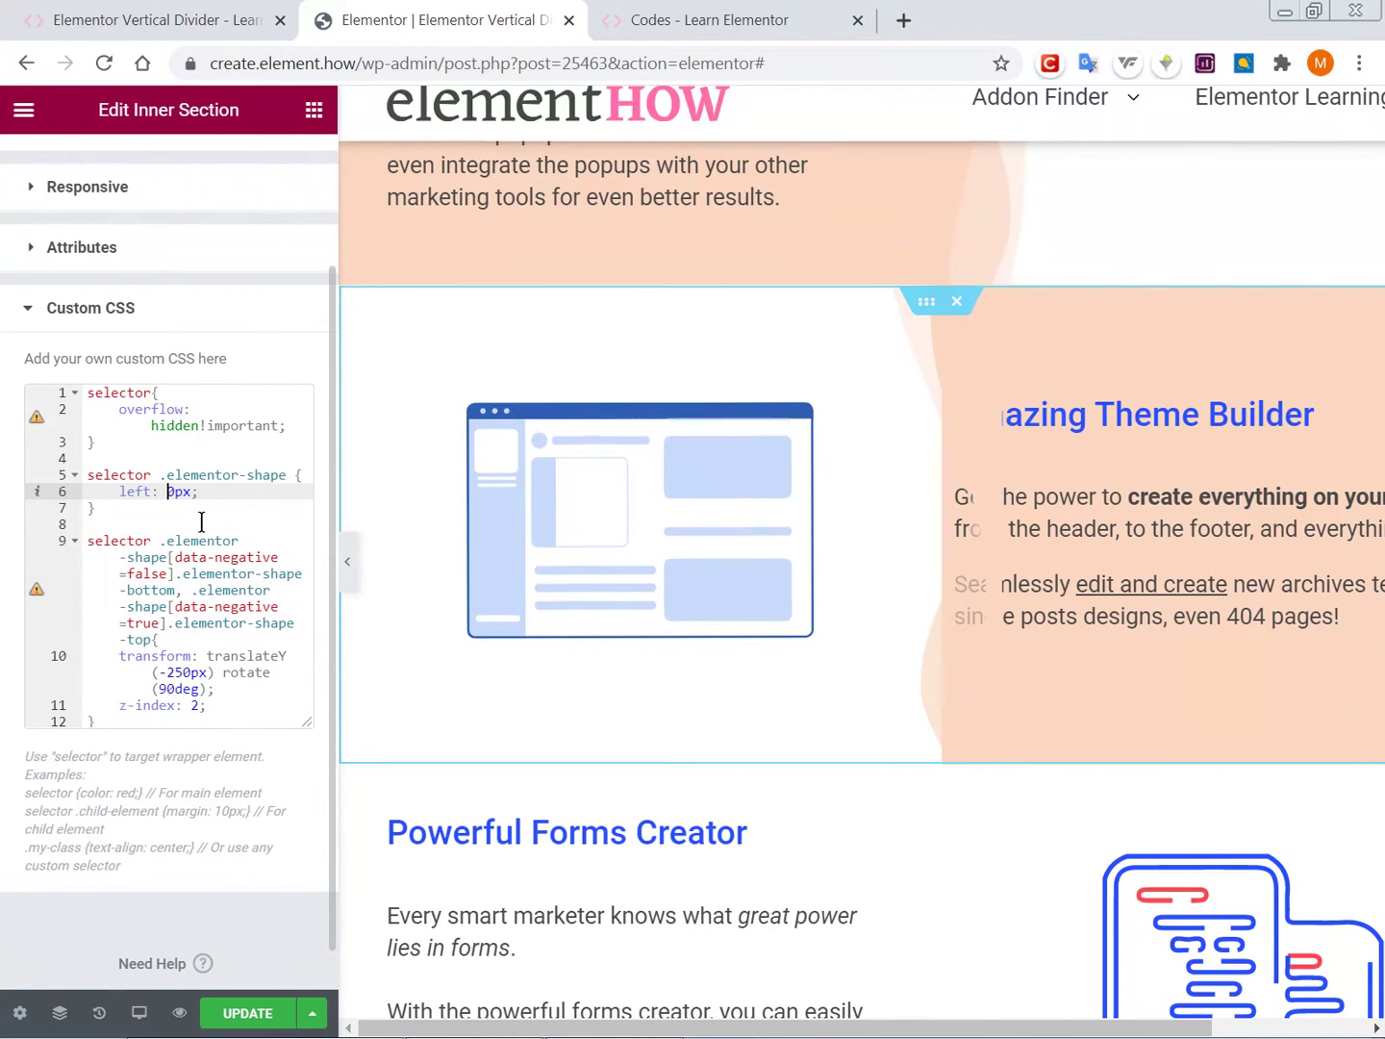
text(-4)
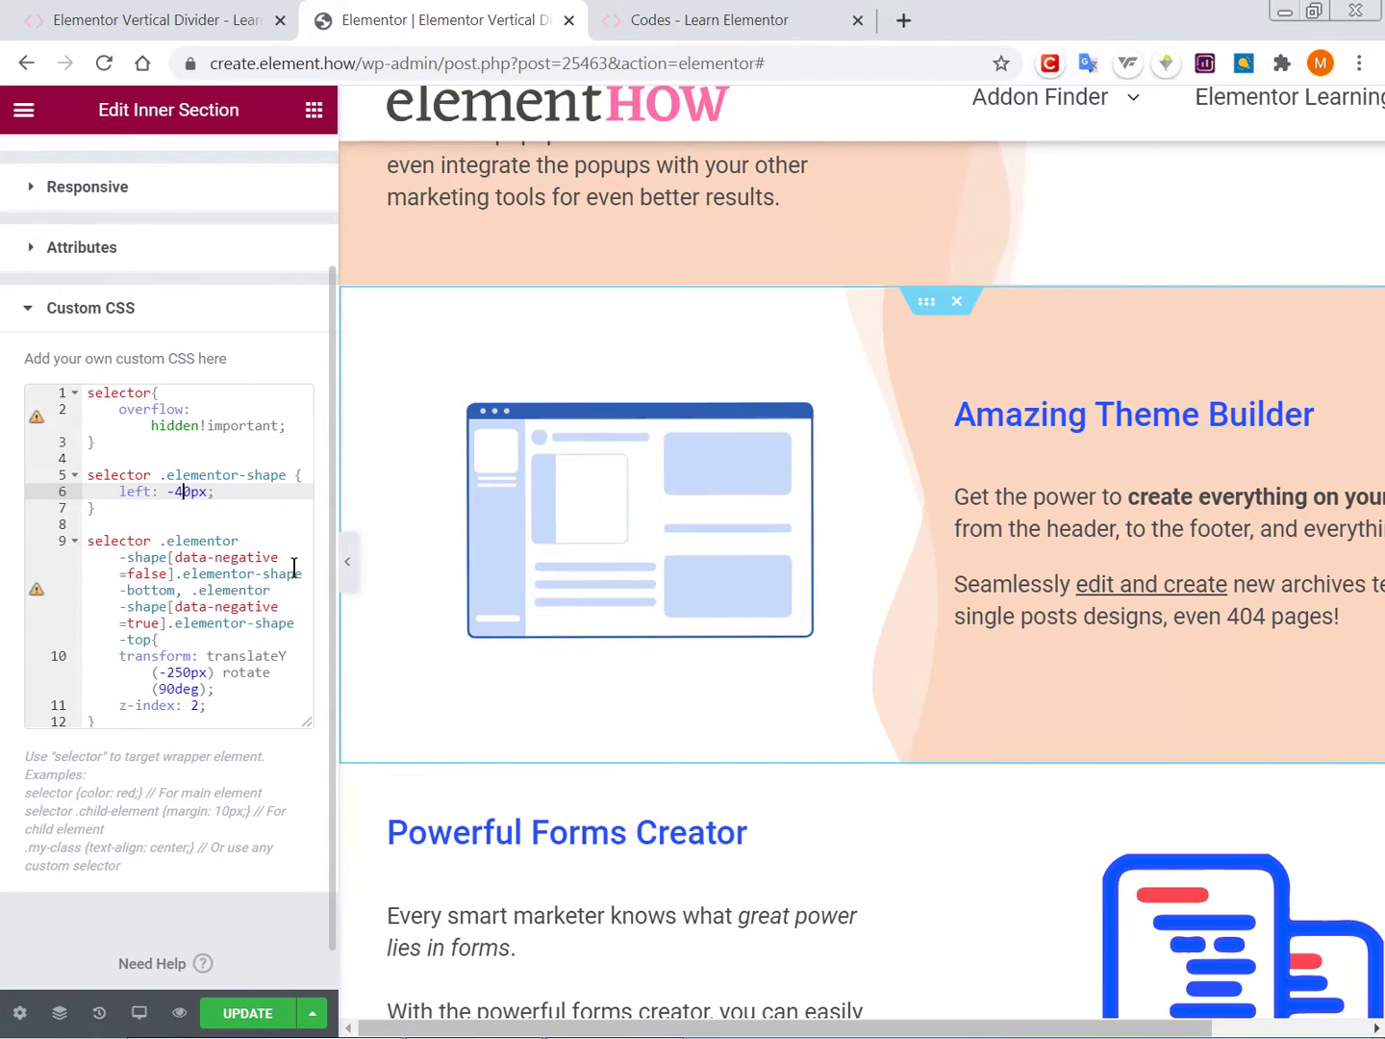
key(BackSpace)
text(6)
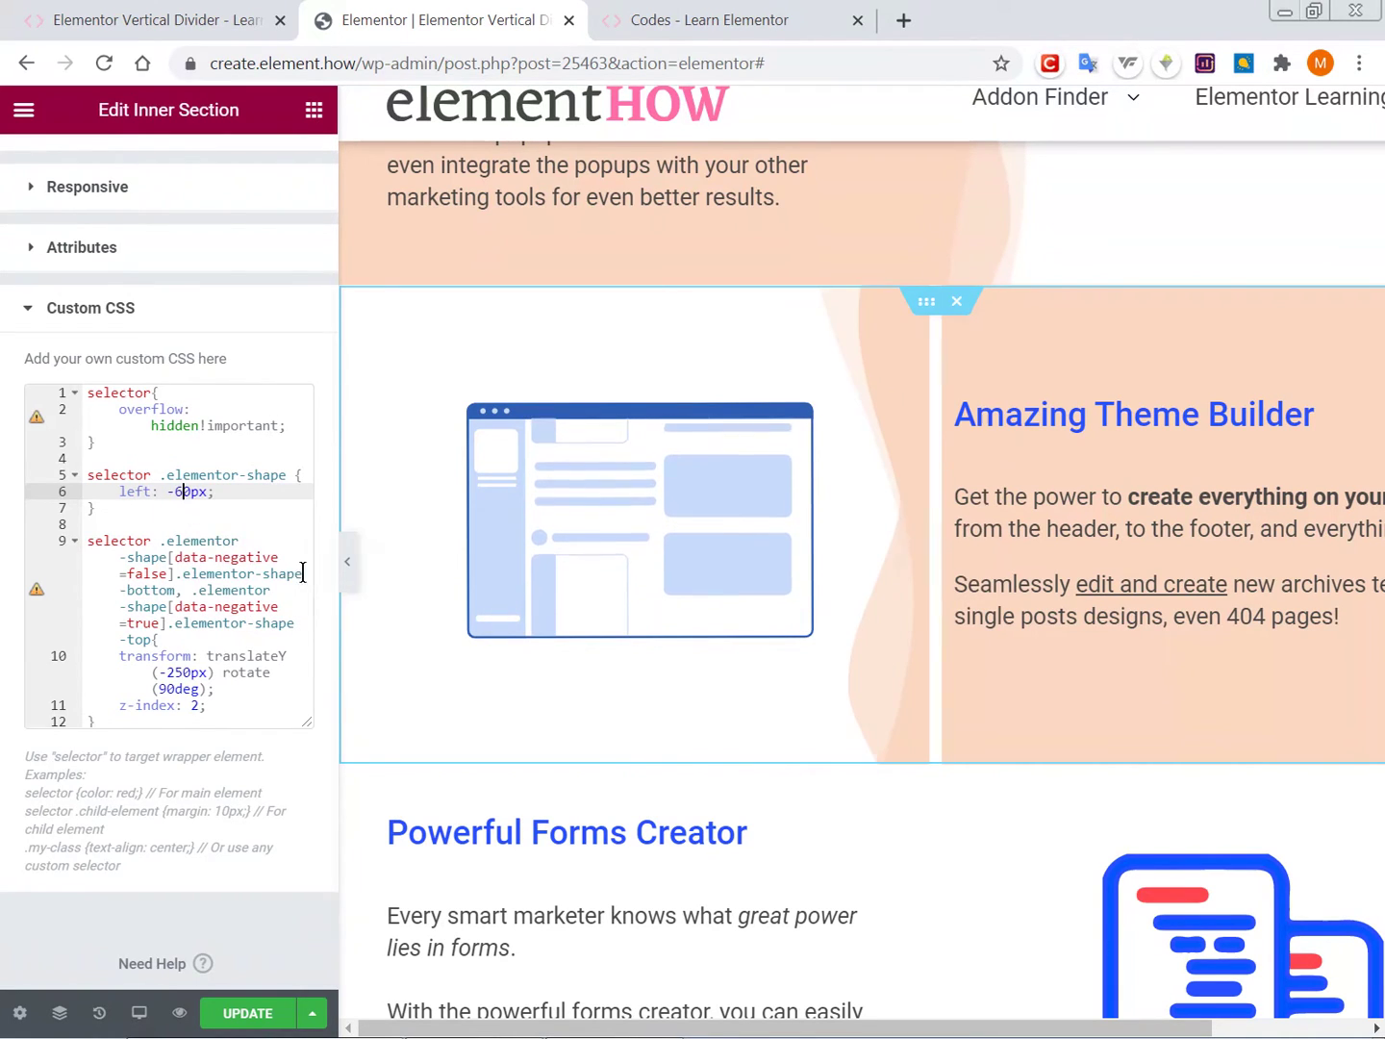
key(BackSpace)
text(5)
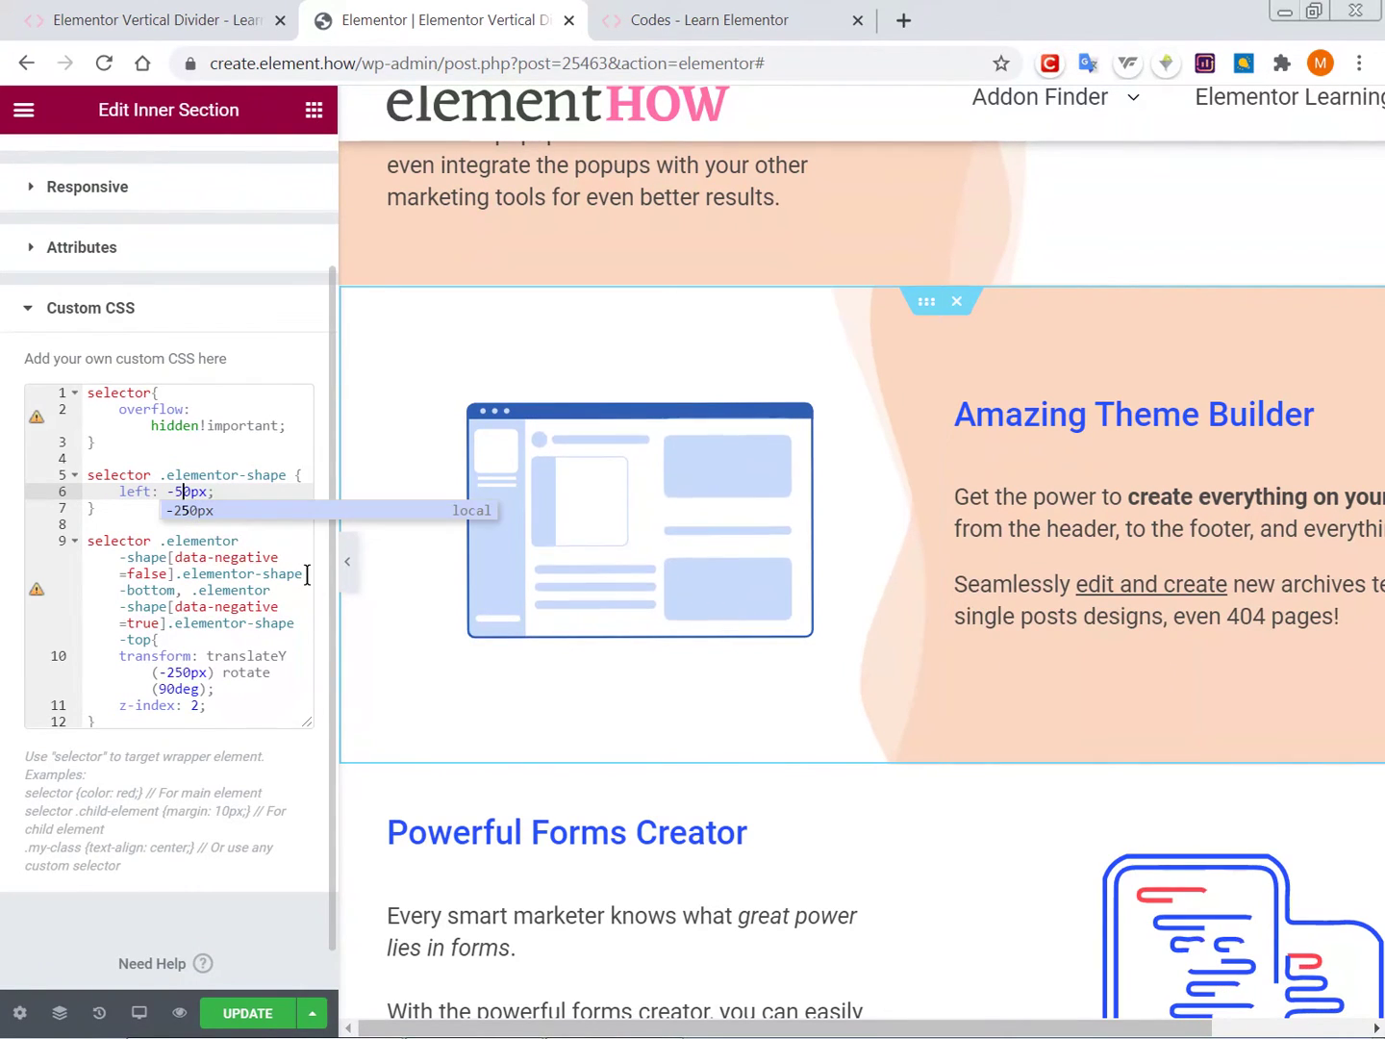
key(Delete)
text(4)
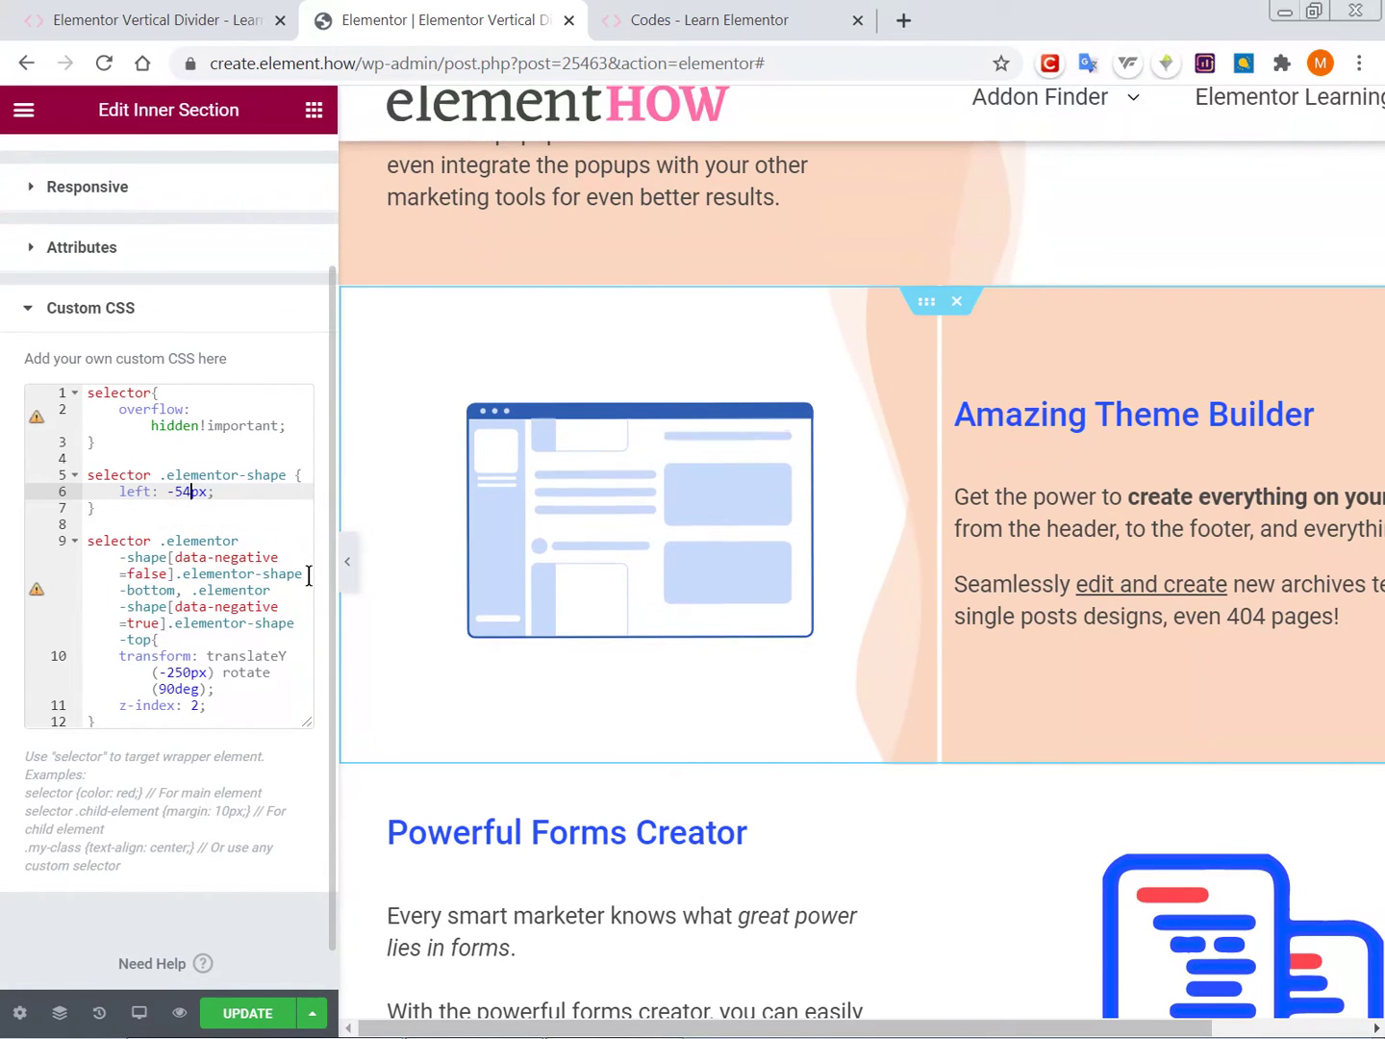
key(BackSpace)
text(1)
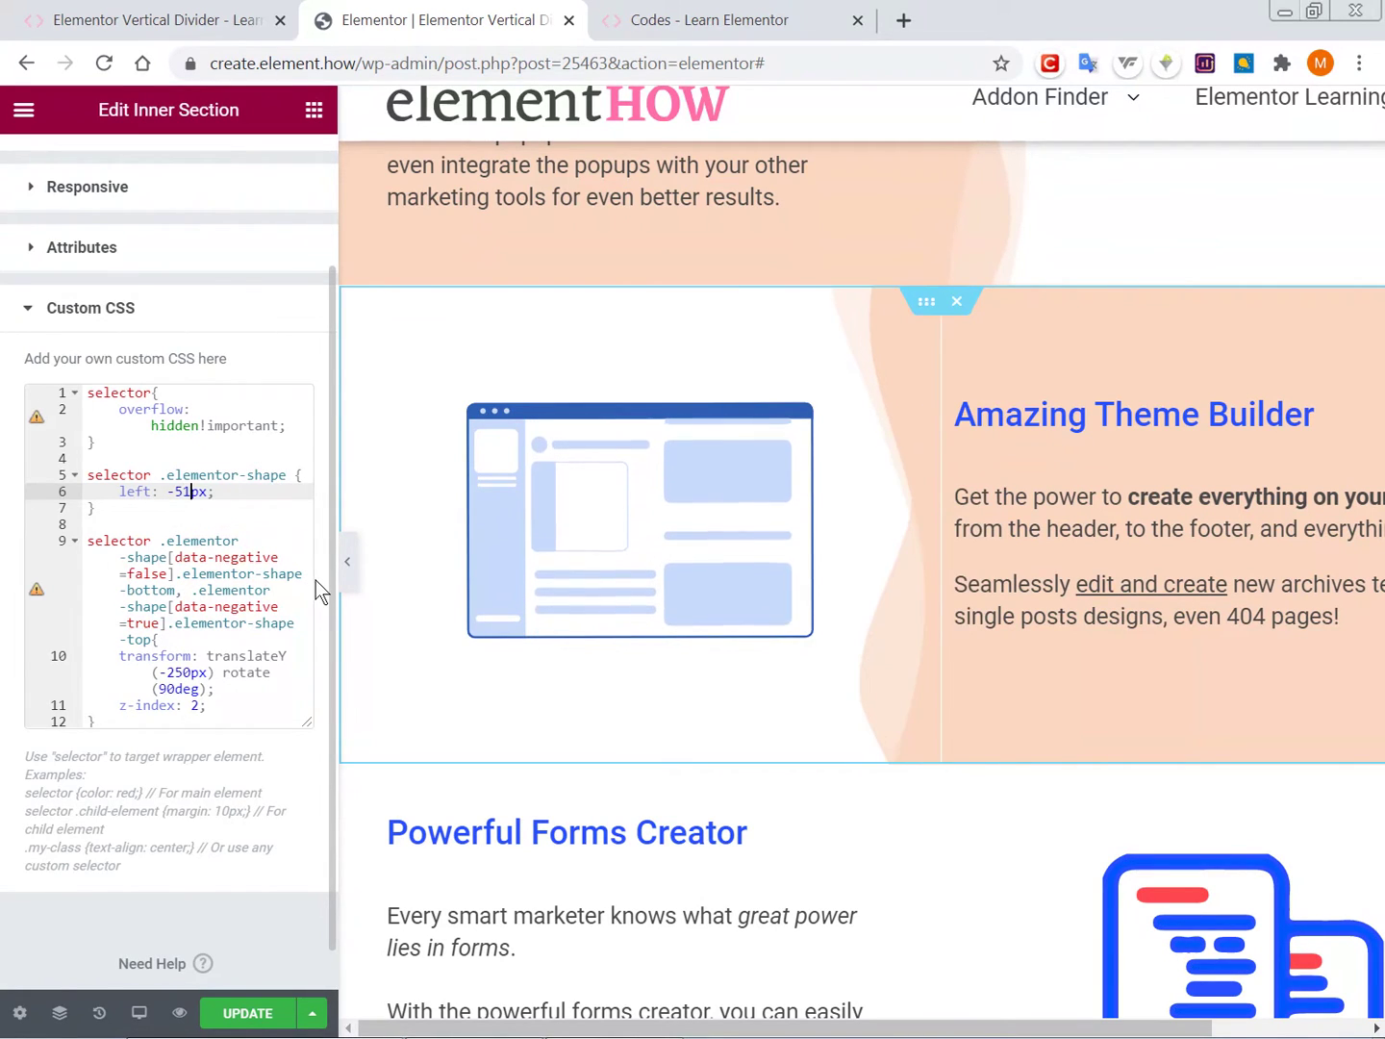
key(BackSpace)
key(BackSpace)
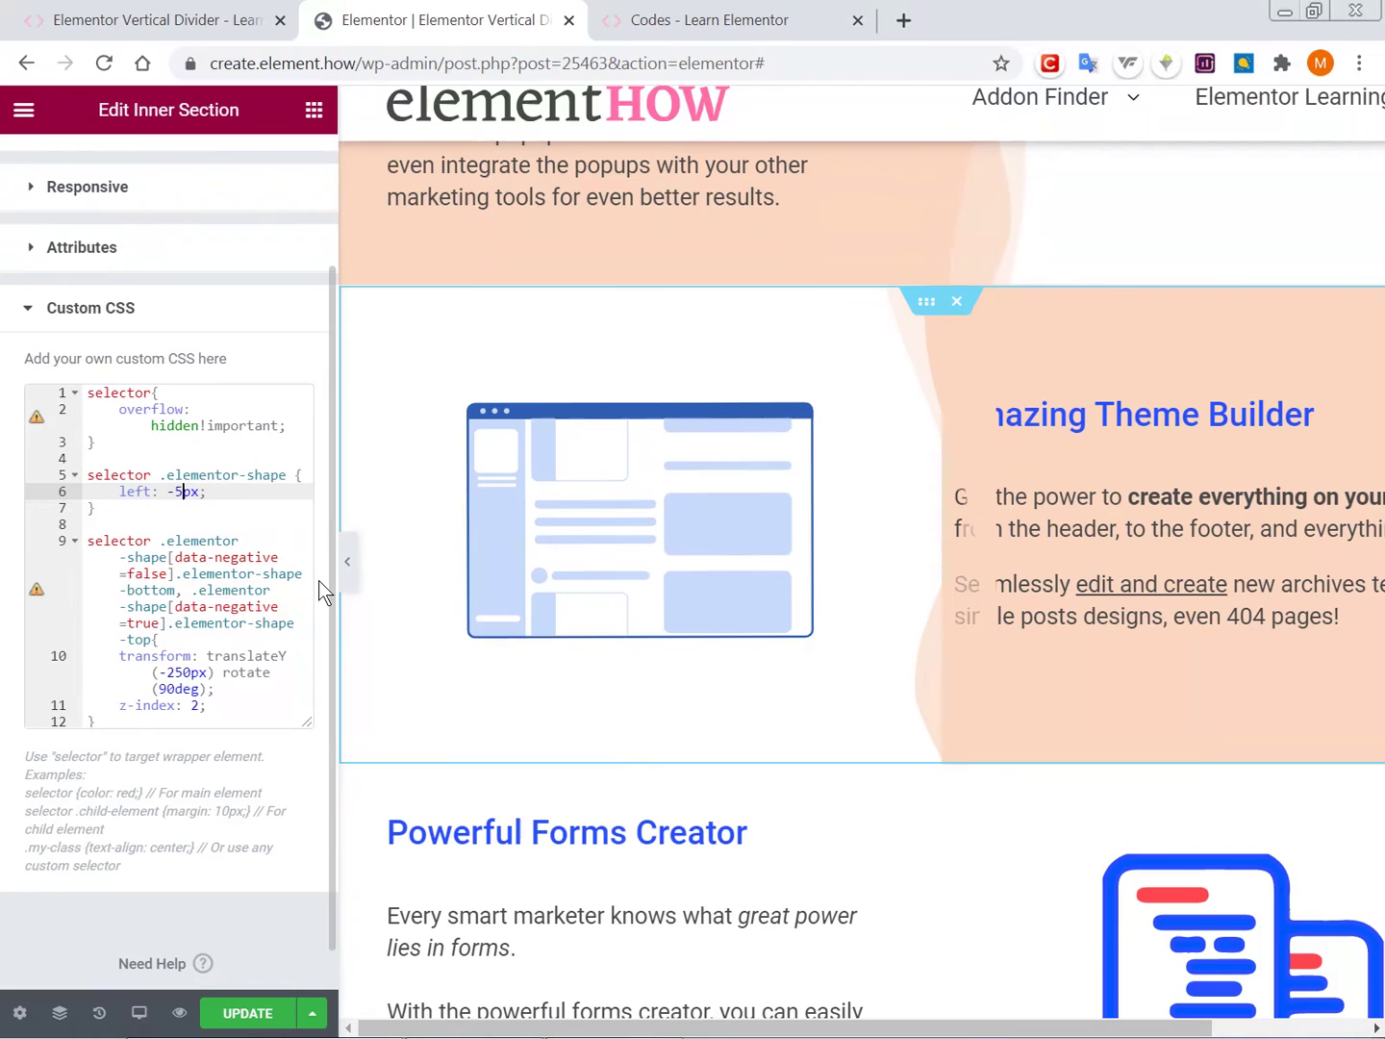
text(49)
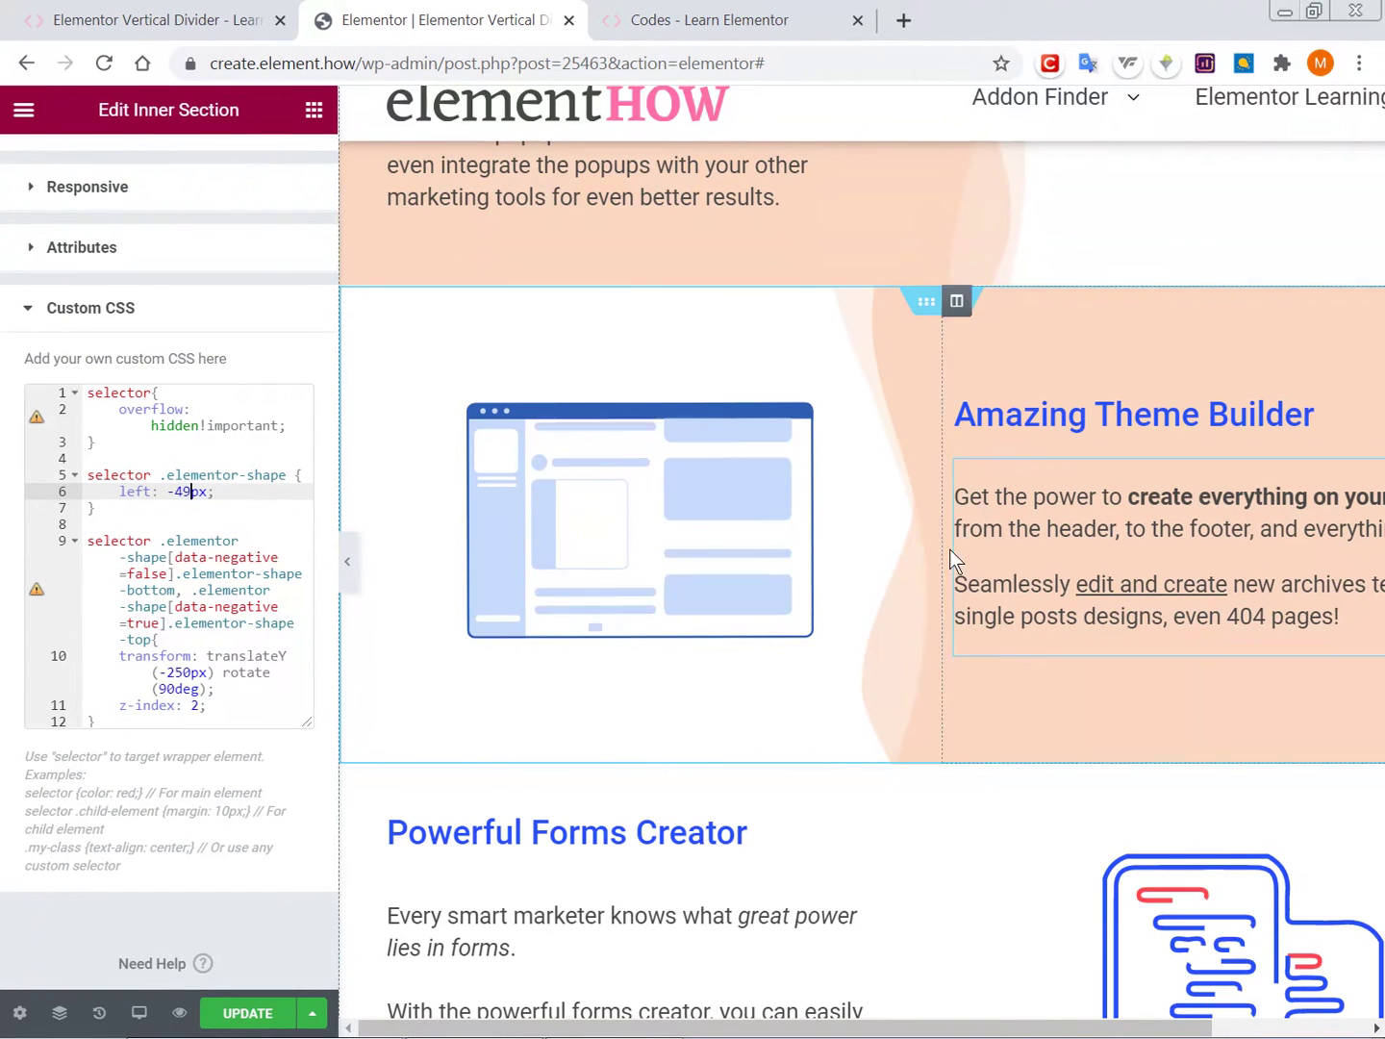
scroll(916, 559, up, 1)
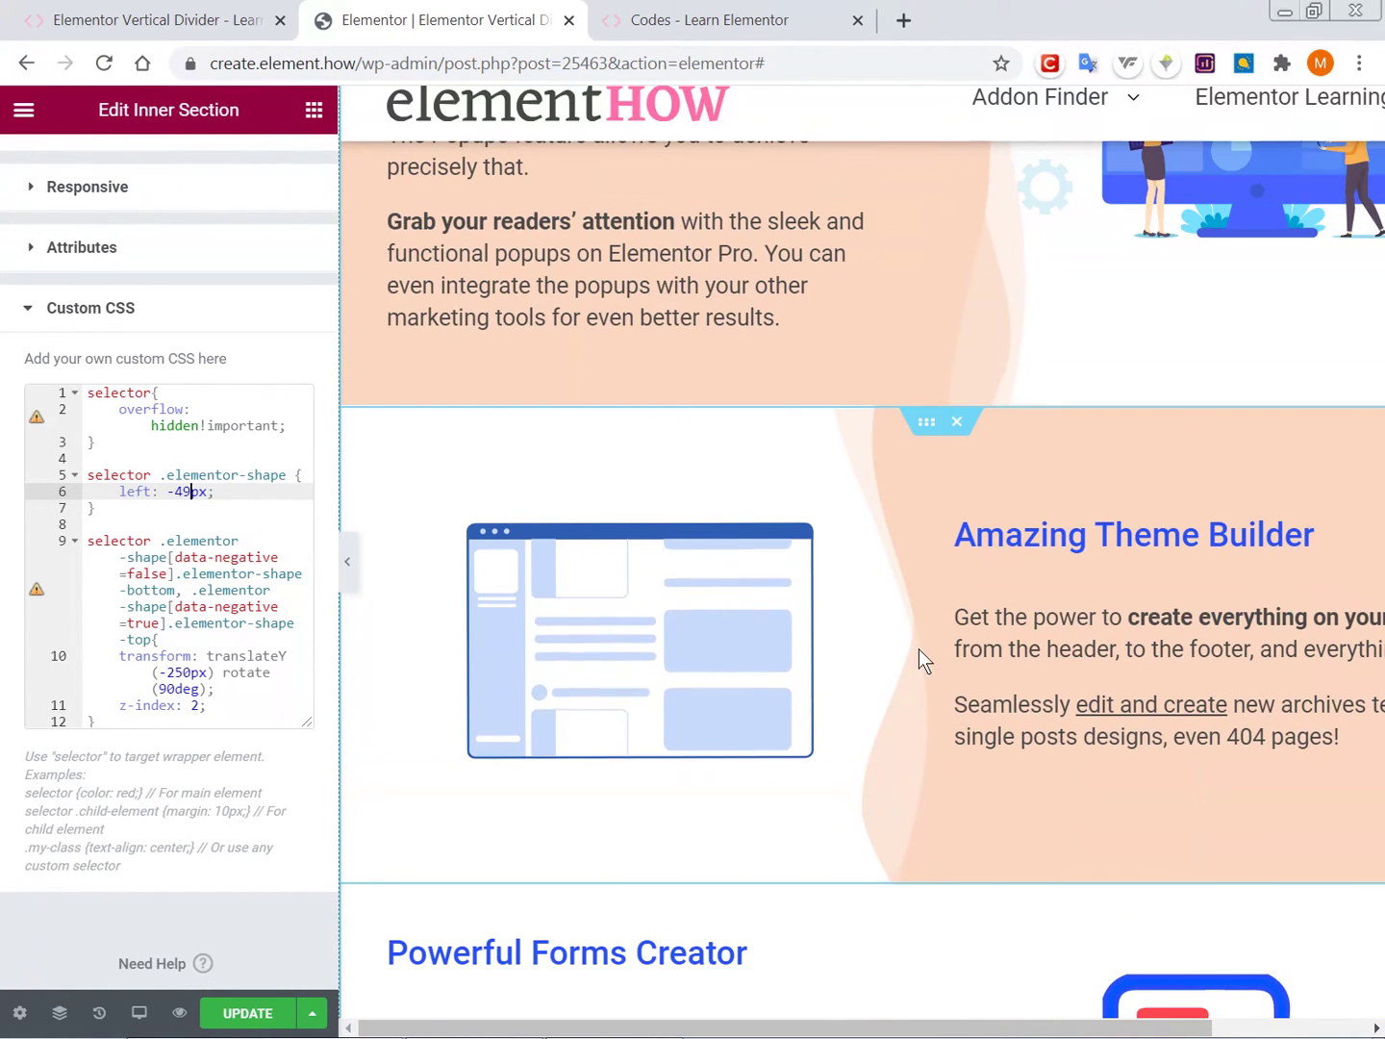
scroll(896, 627, up, 2)
scroll(871, 632, up, 2)
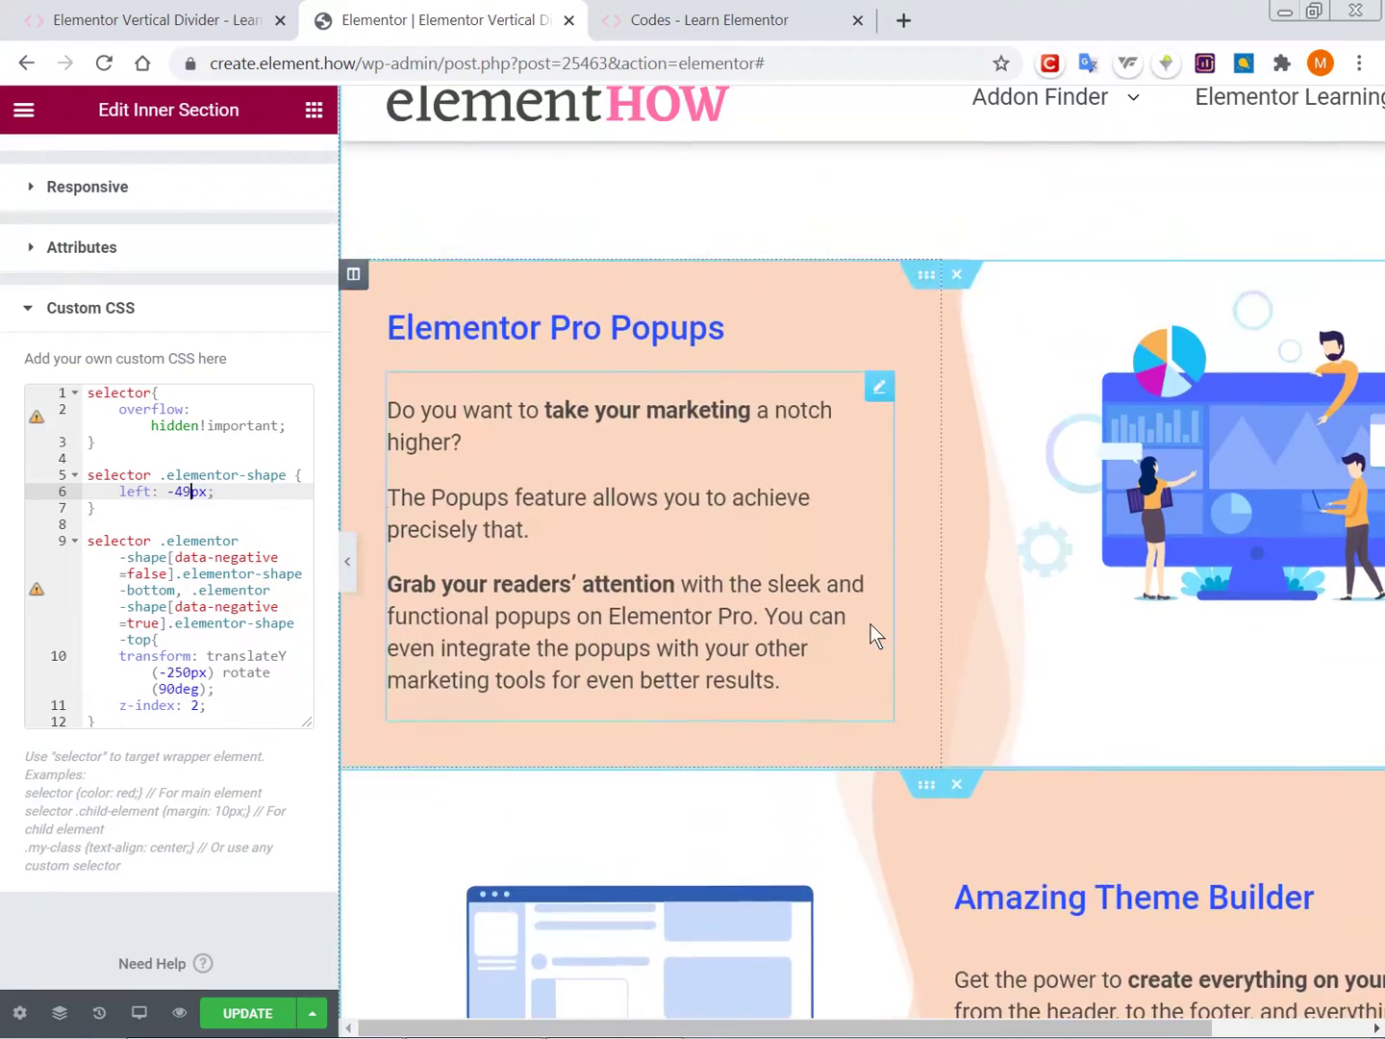
scroll(870, 633, down, 4)
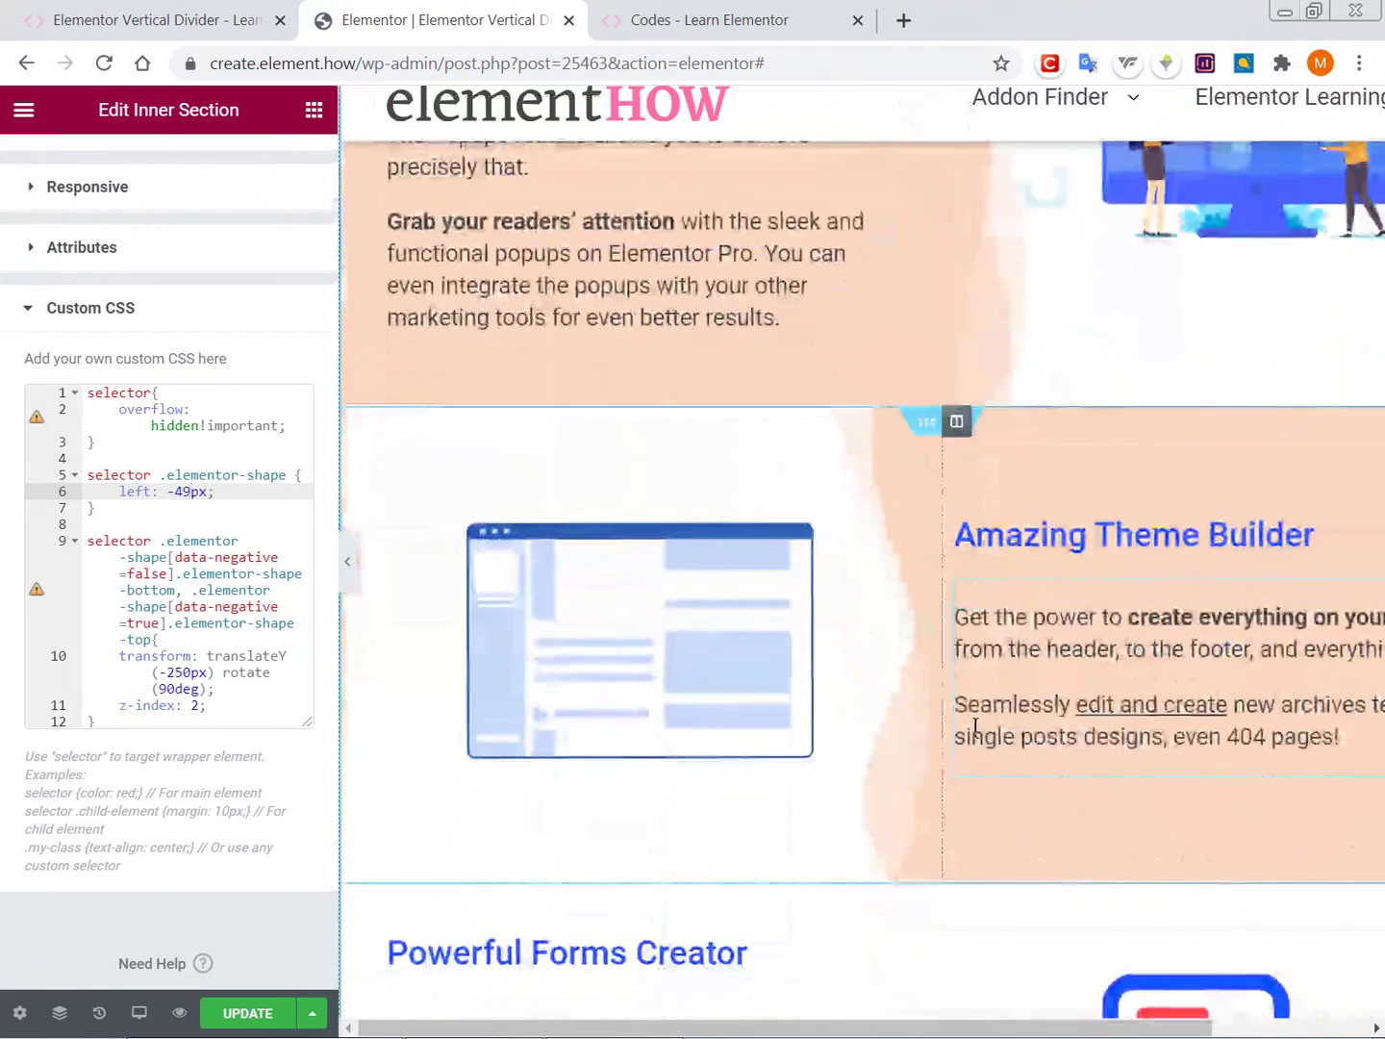
scroll(953, 749, down, 1)
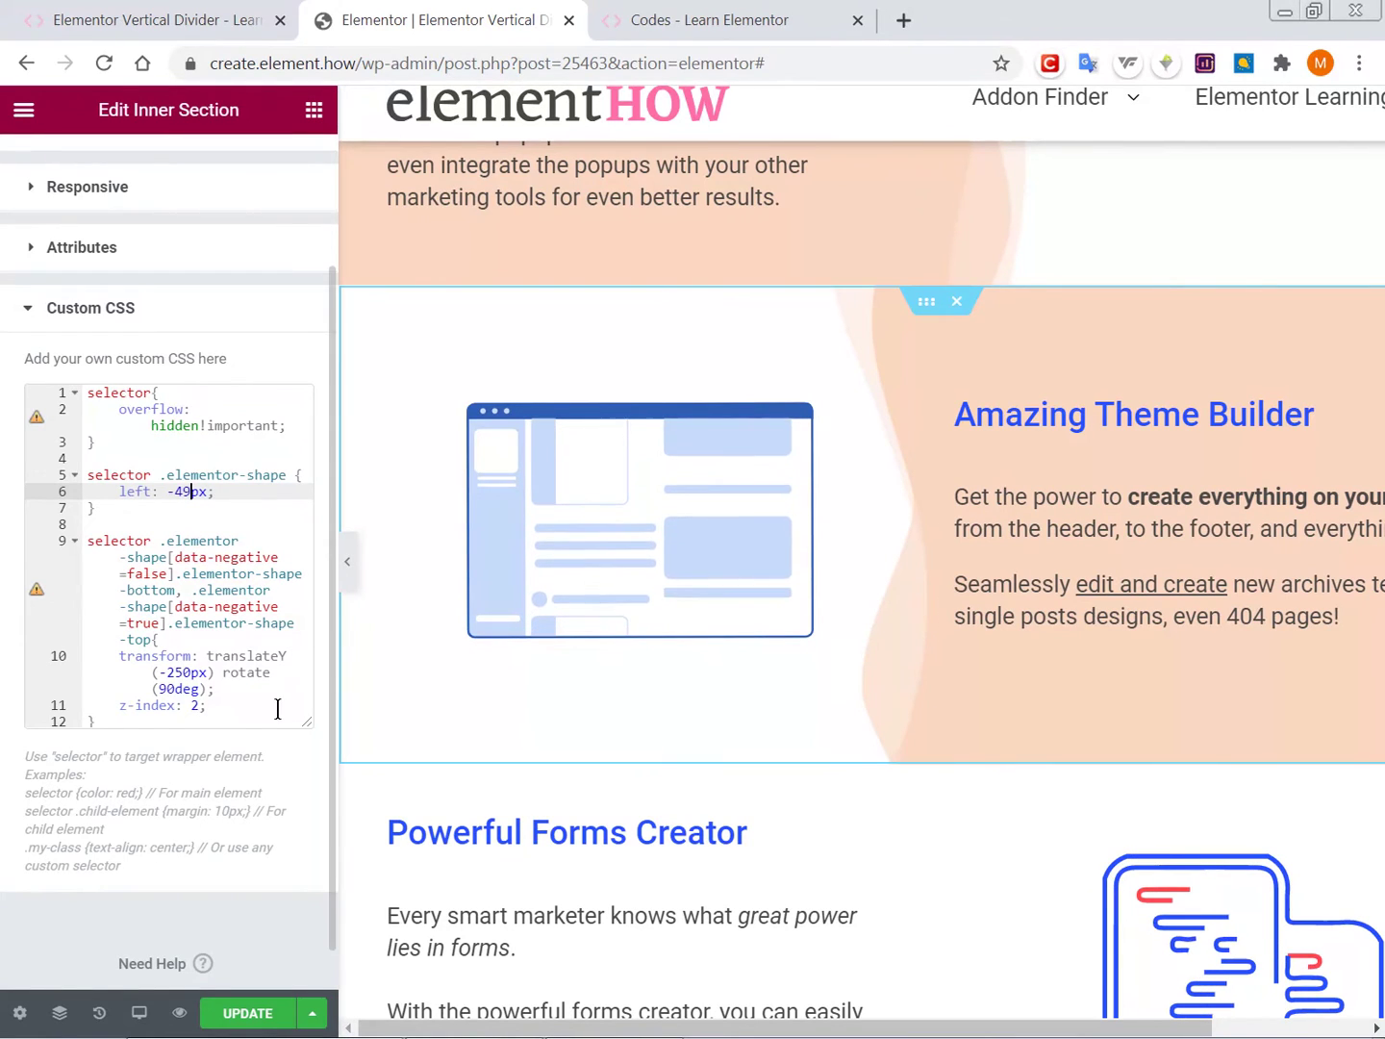
drag(159, 690, 195, 690)
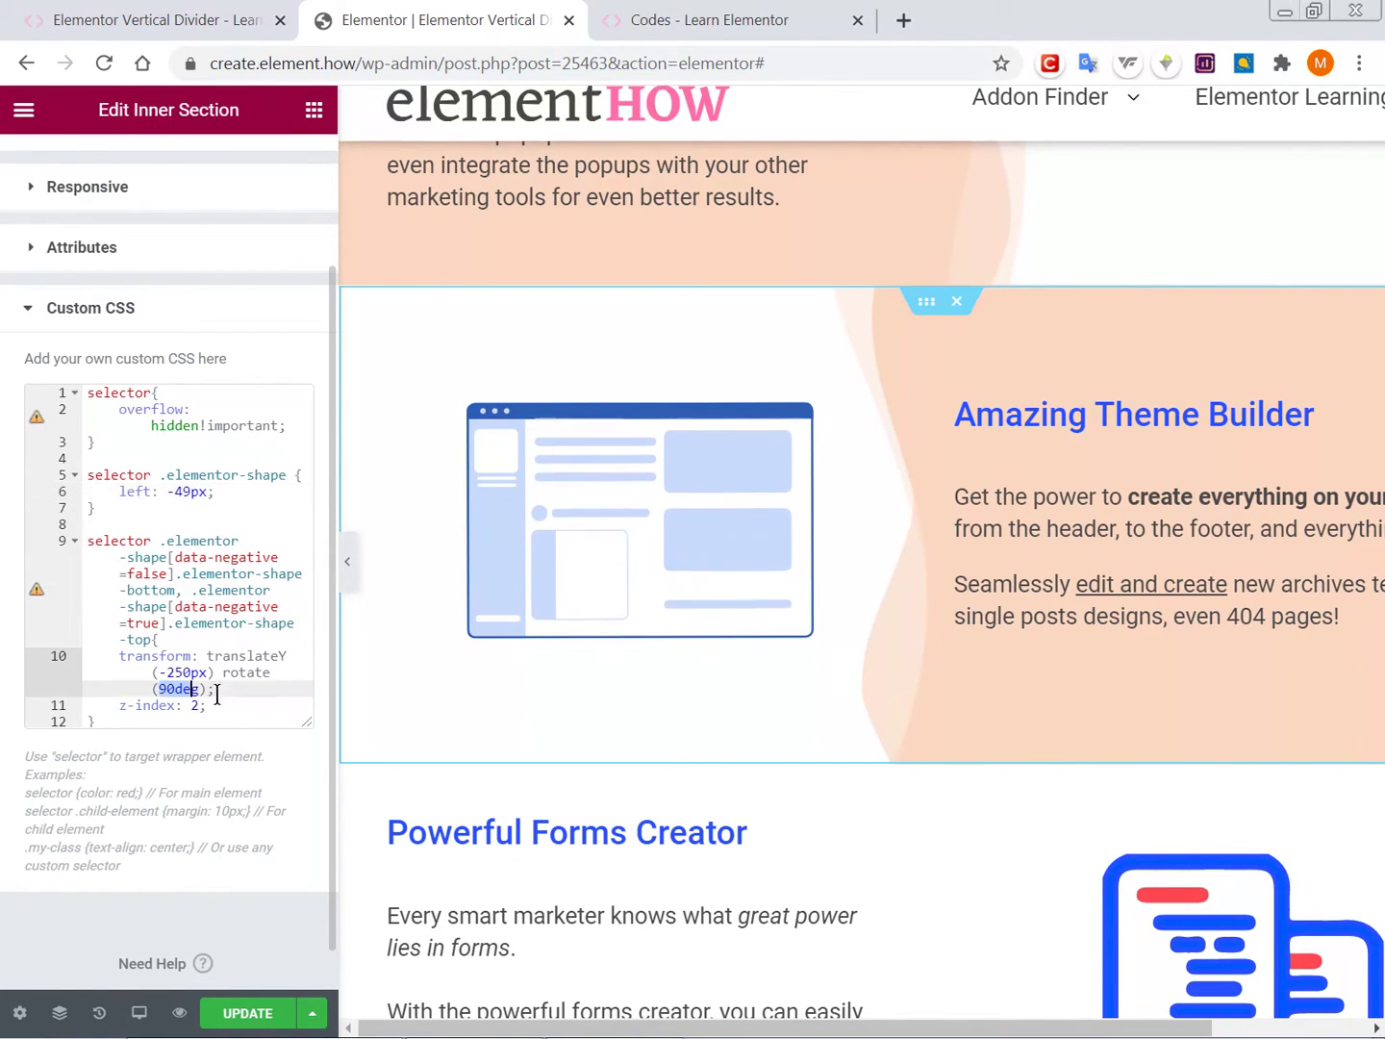
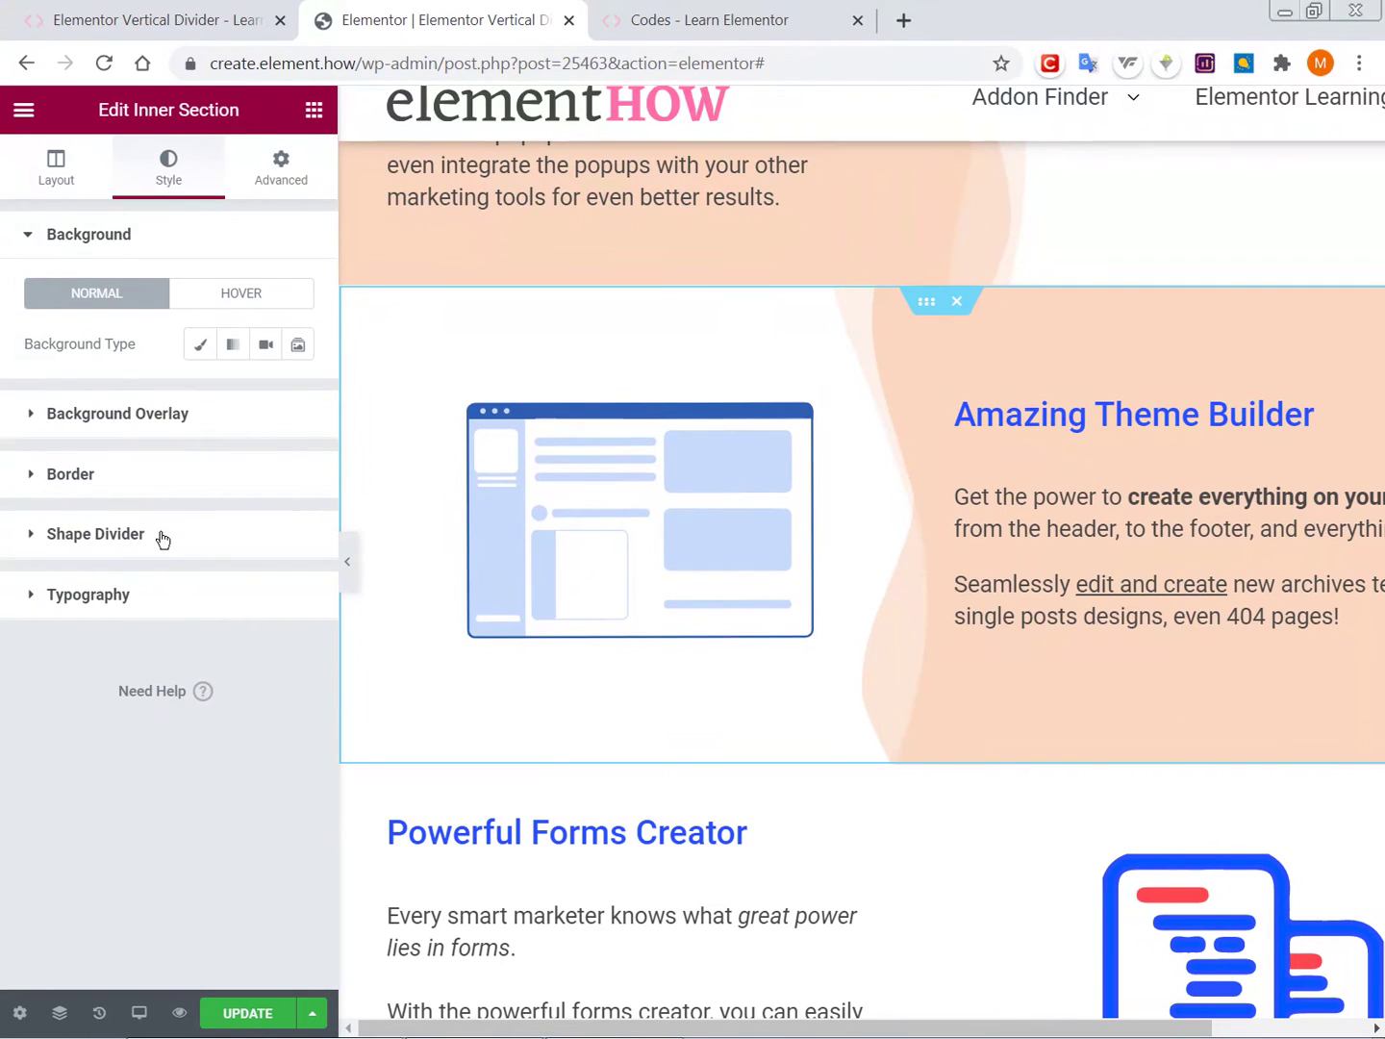
Switch the inner section's bottom shape divider type from Mountains through Drops and Clouds to Zigzag.
click(162, 537)
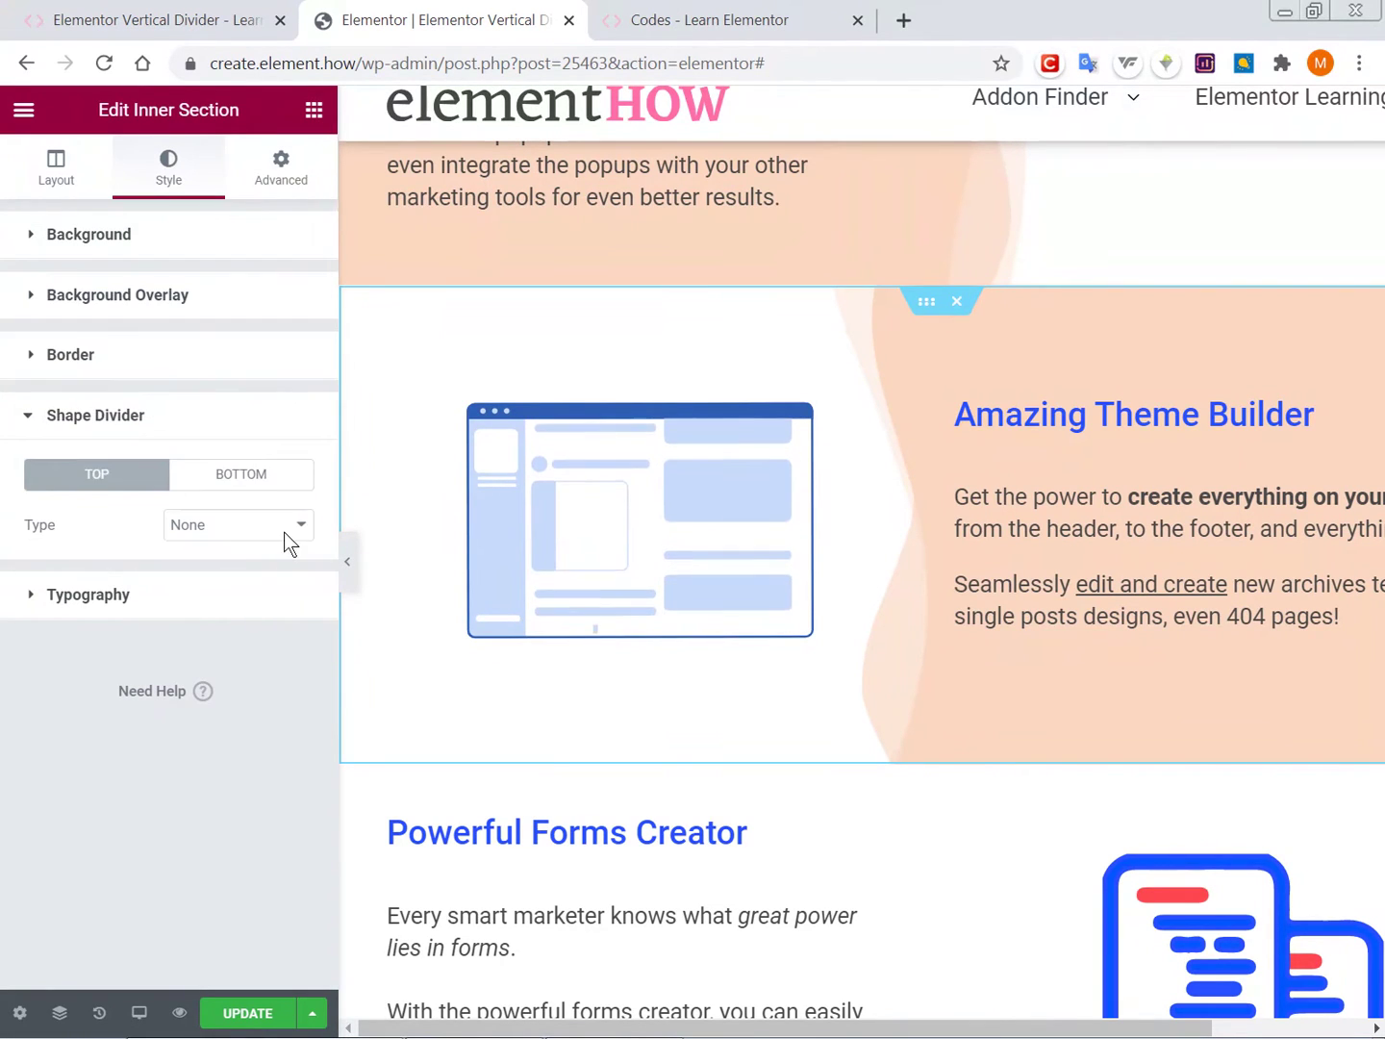
click(260, 483)
click(255, 533)
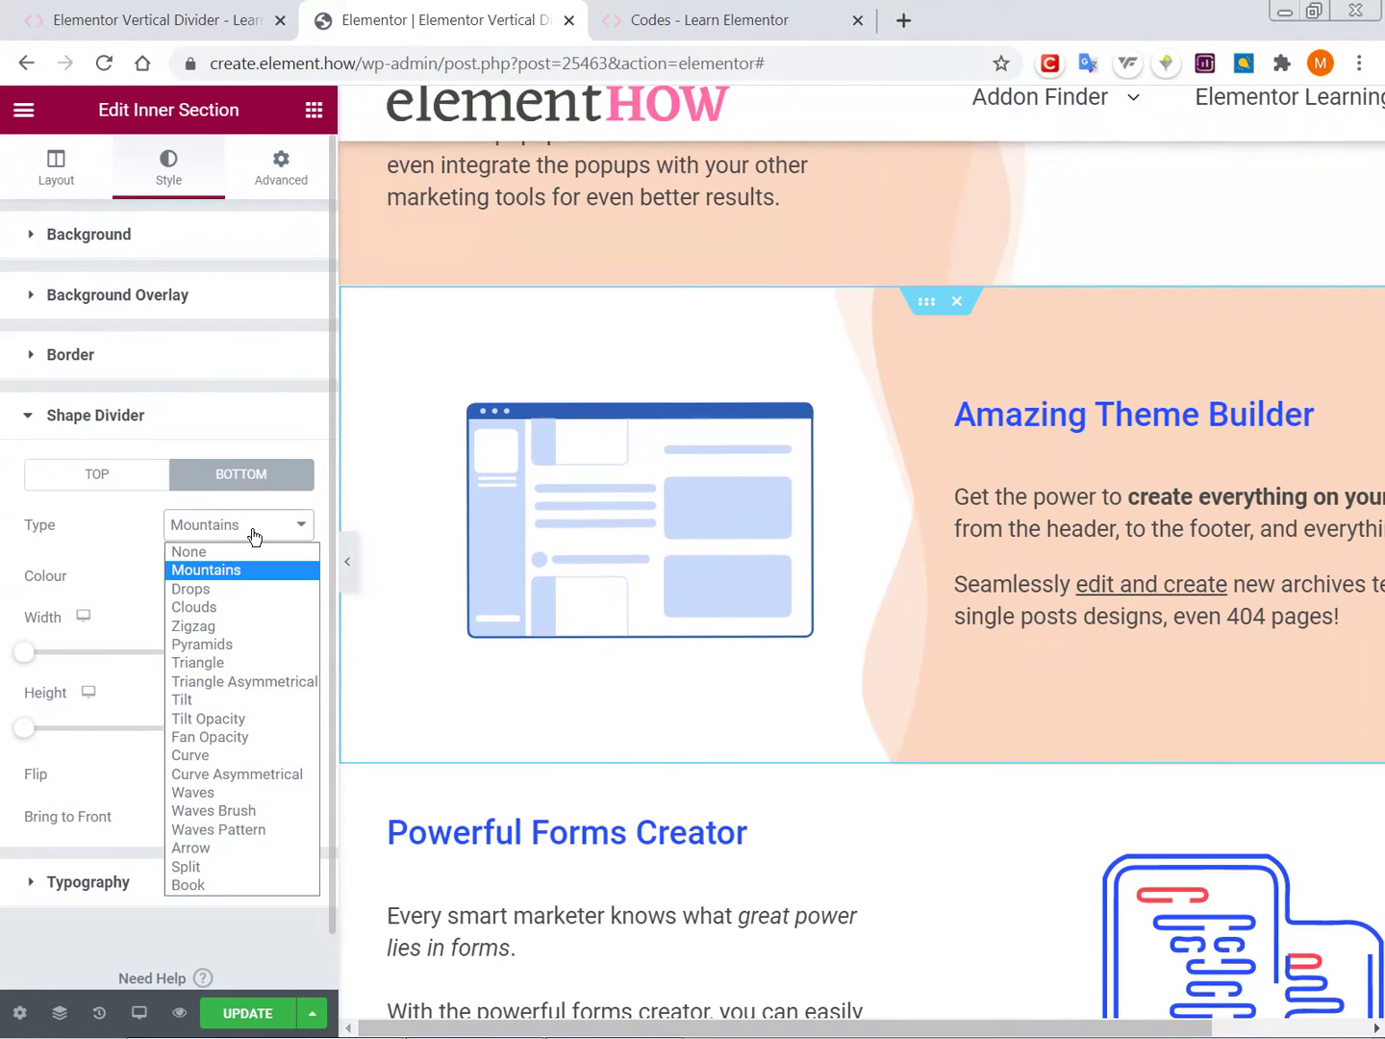
click(254, 533)
key(Down)
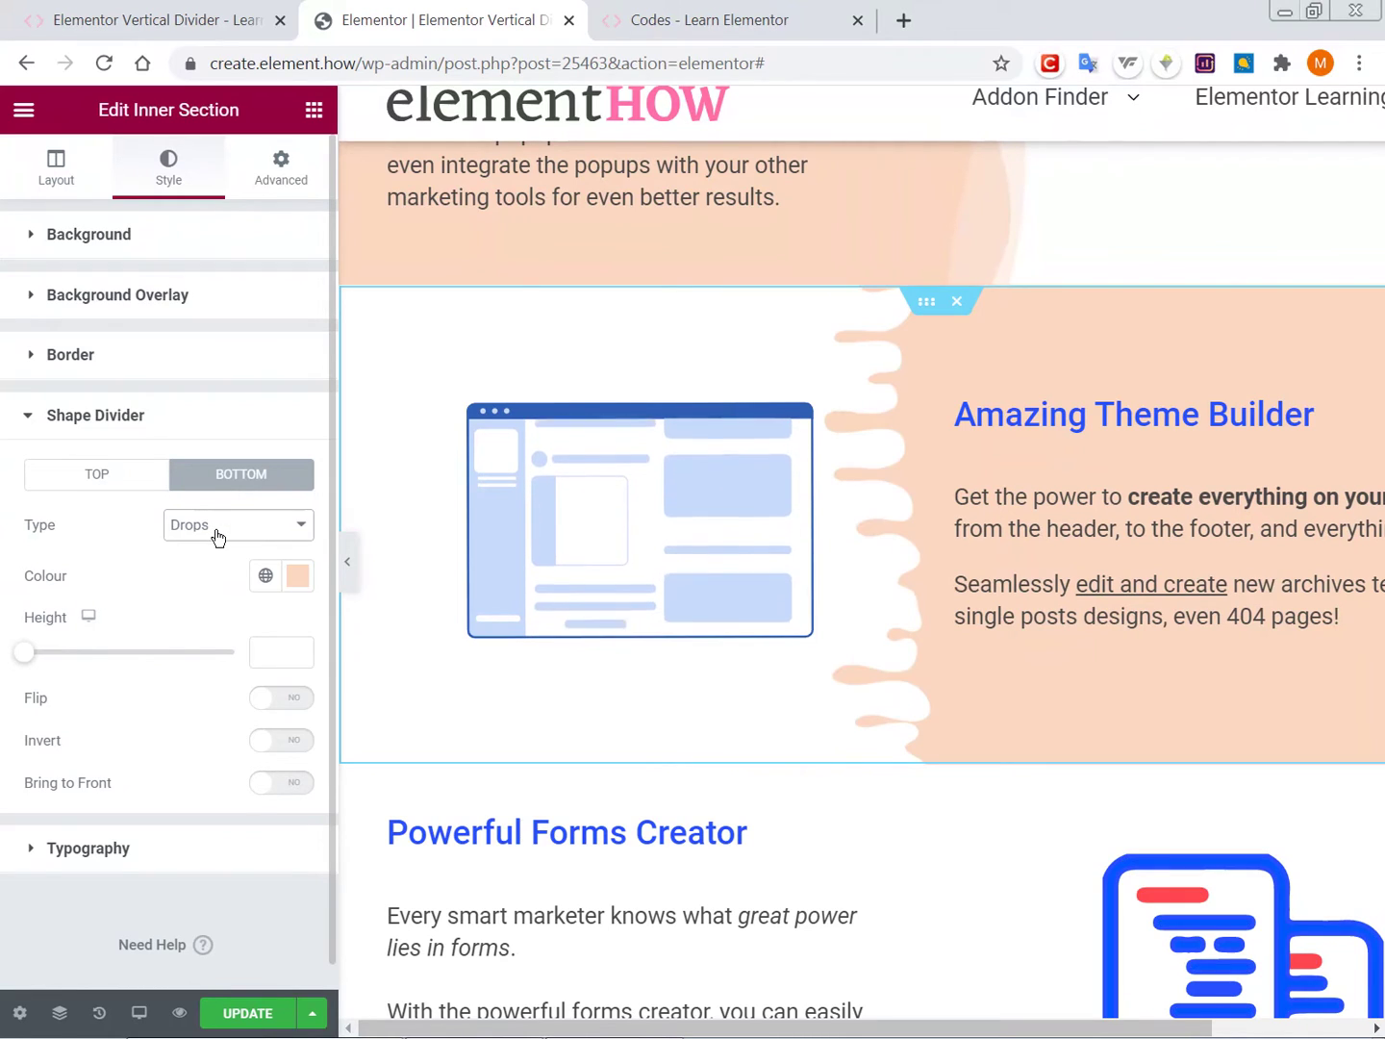
key(Down)
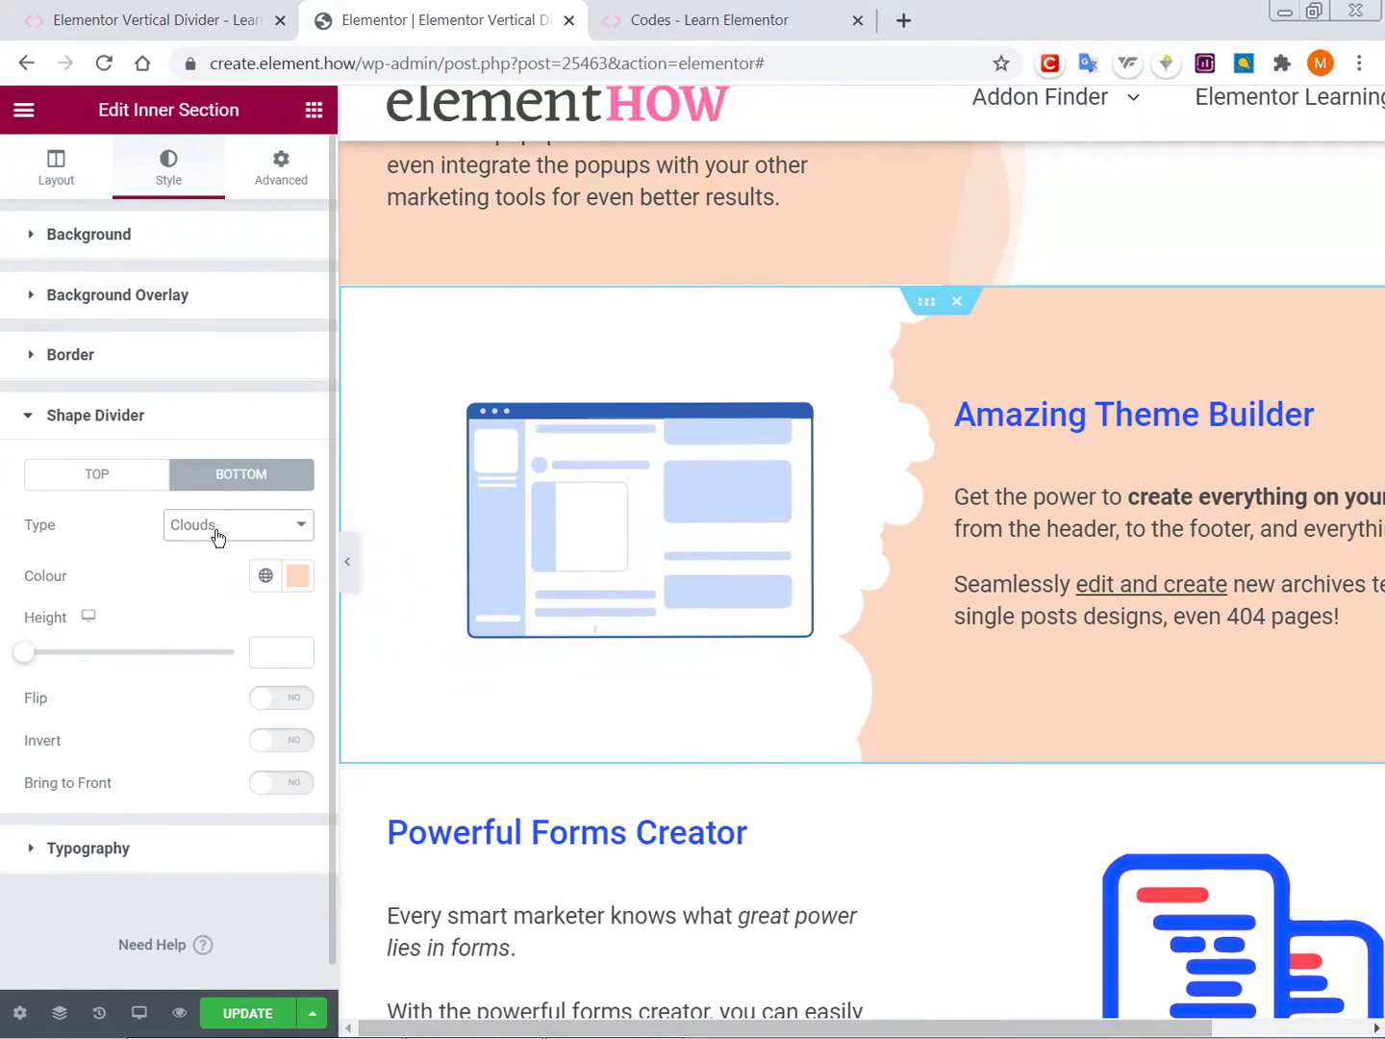
key(Down)
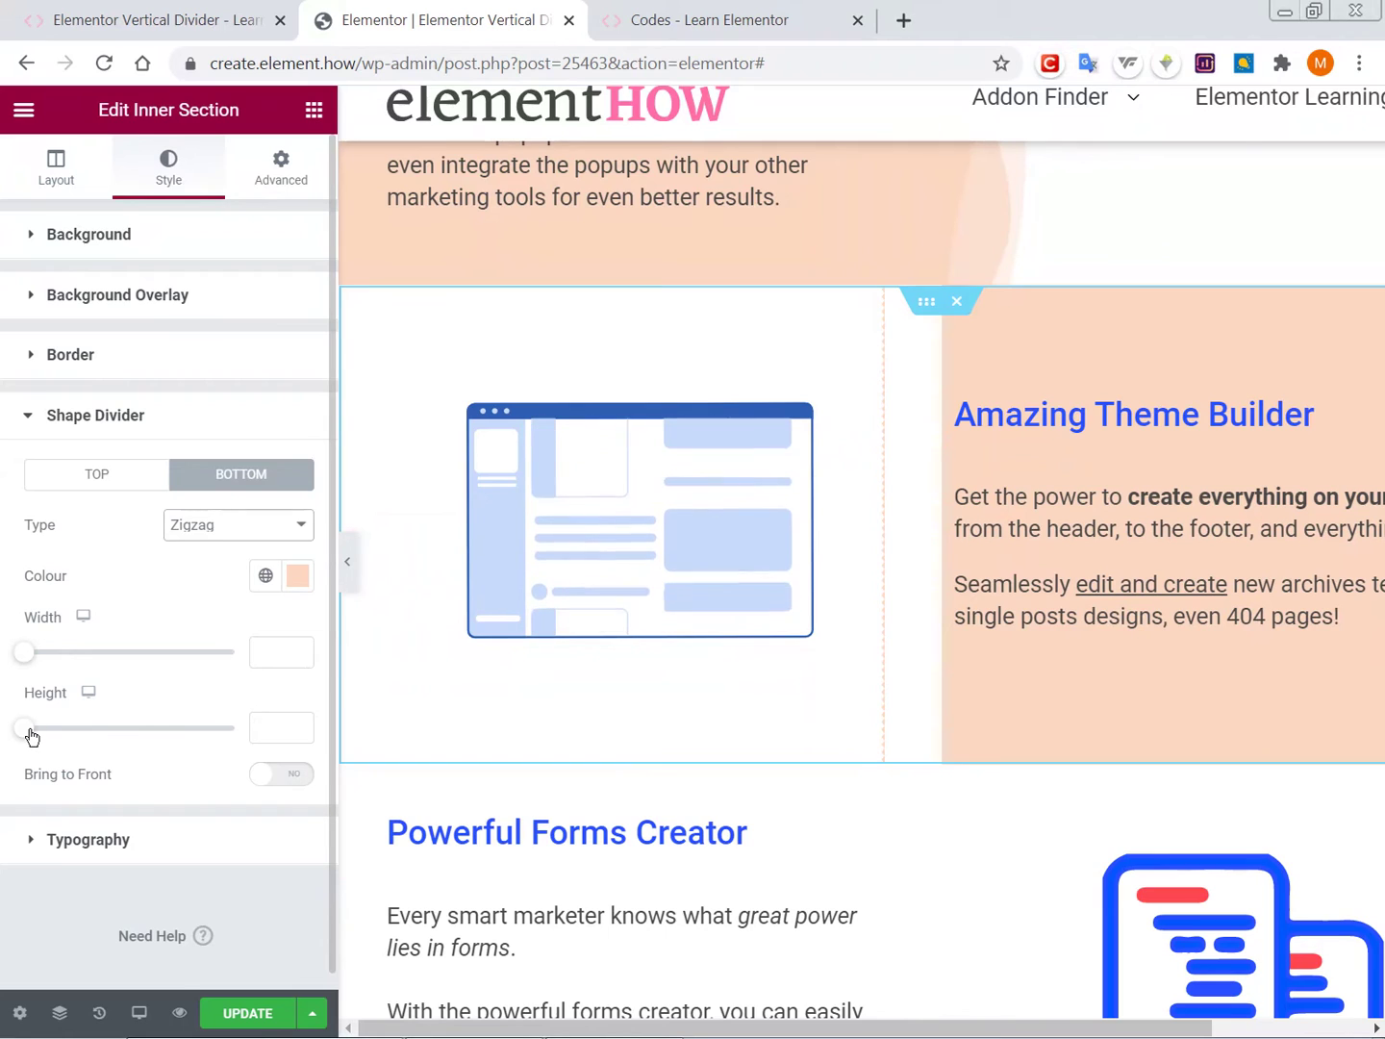
Set the Zigzag divider's height to 103 and its width to 1300.
drag(31, 736, 76, 755)
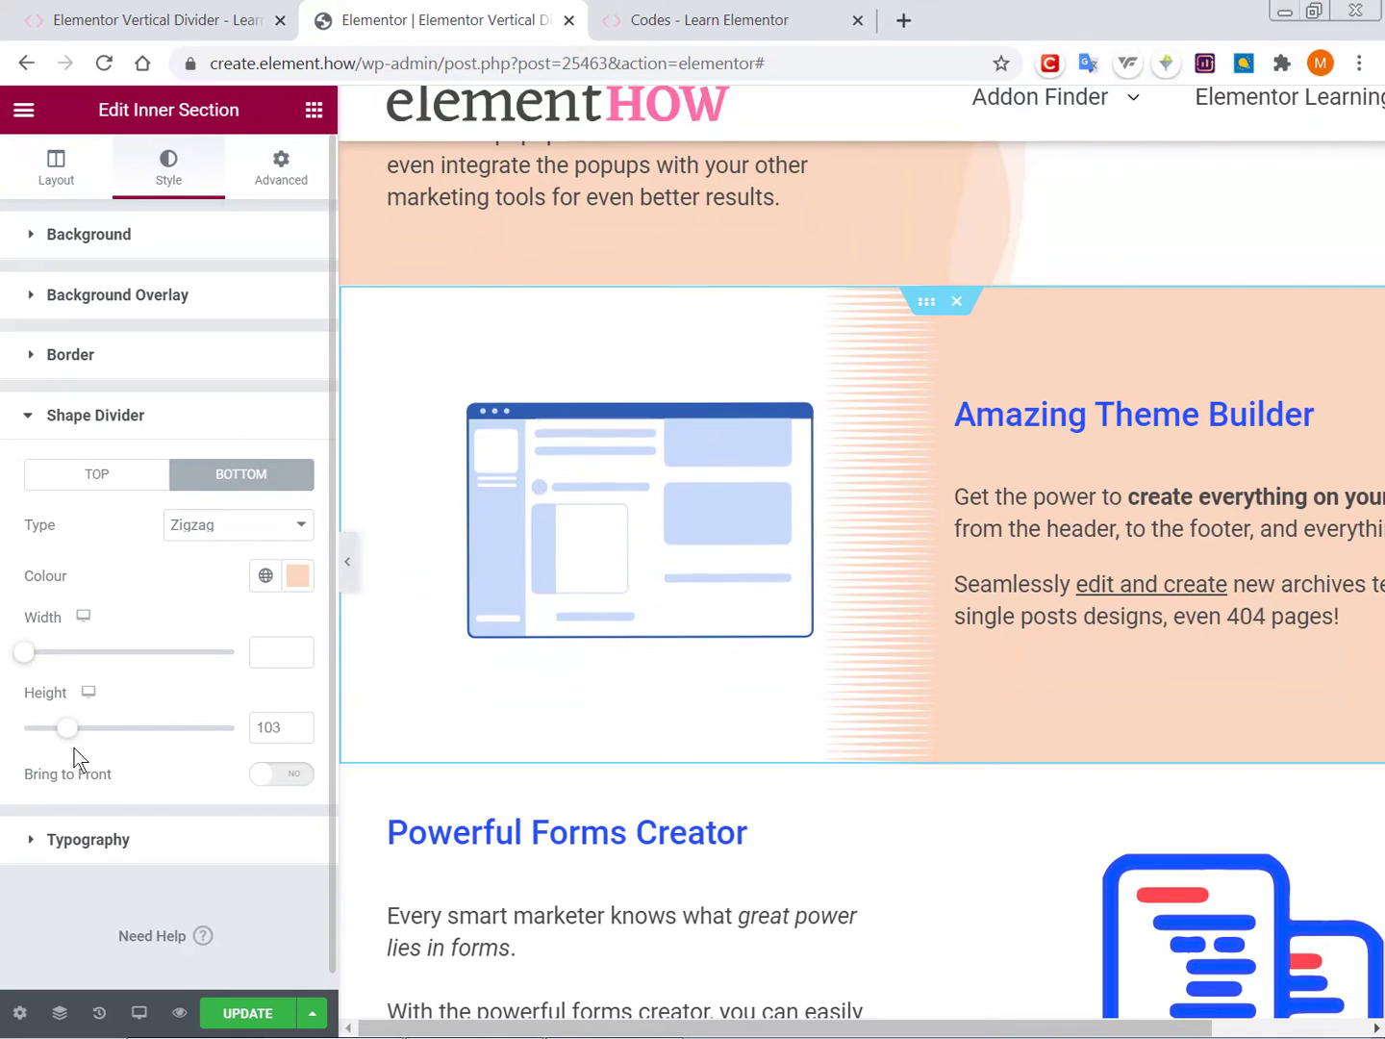
drag(102, 660, 264, 654)
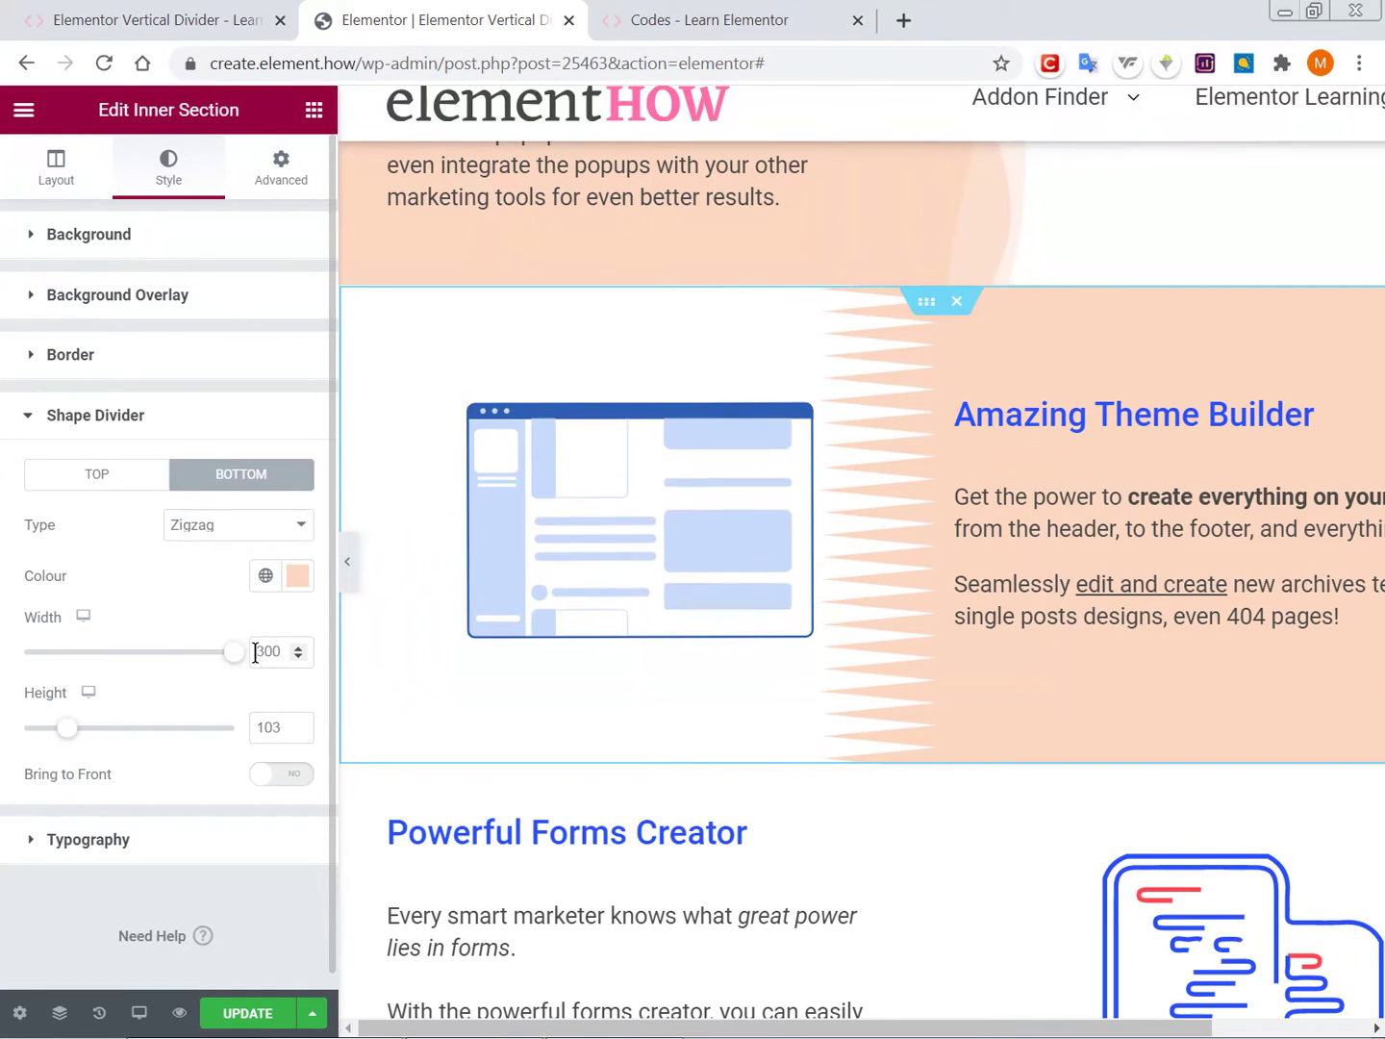
text(2)
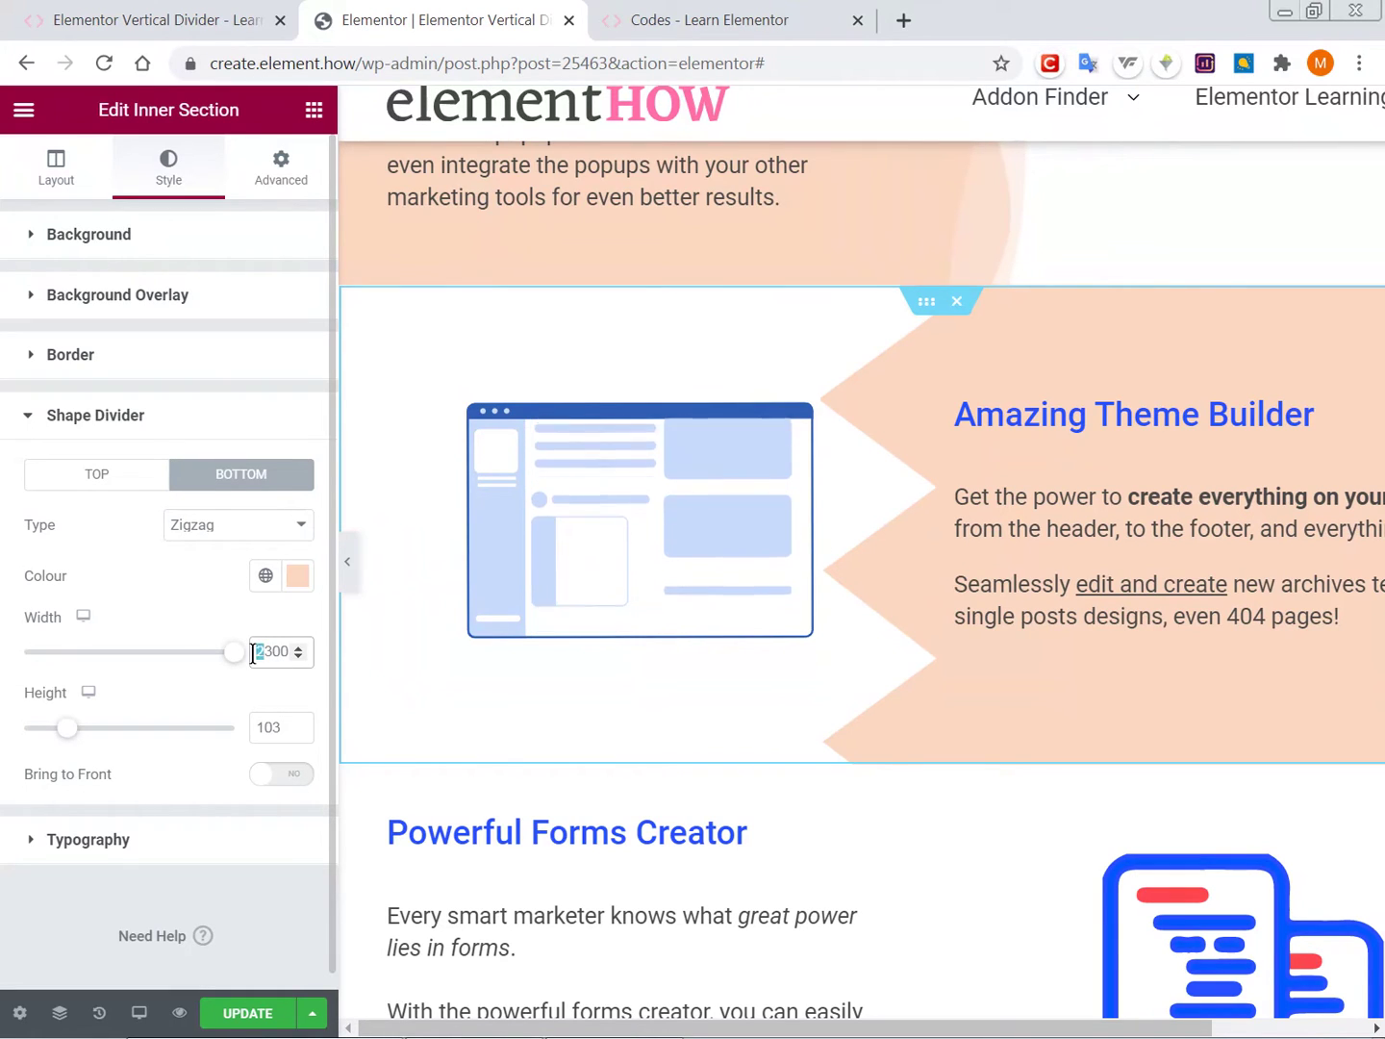
key(BackSpace)
text(1)
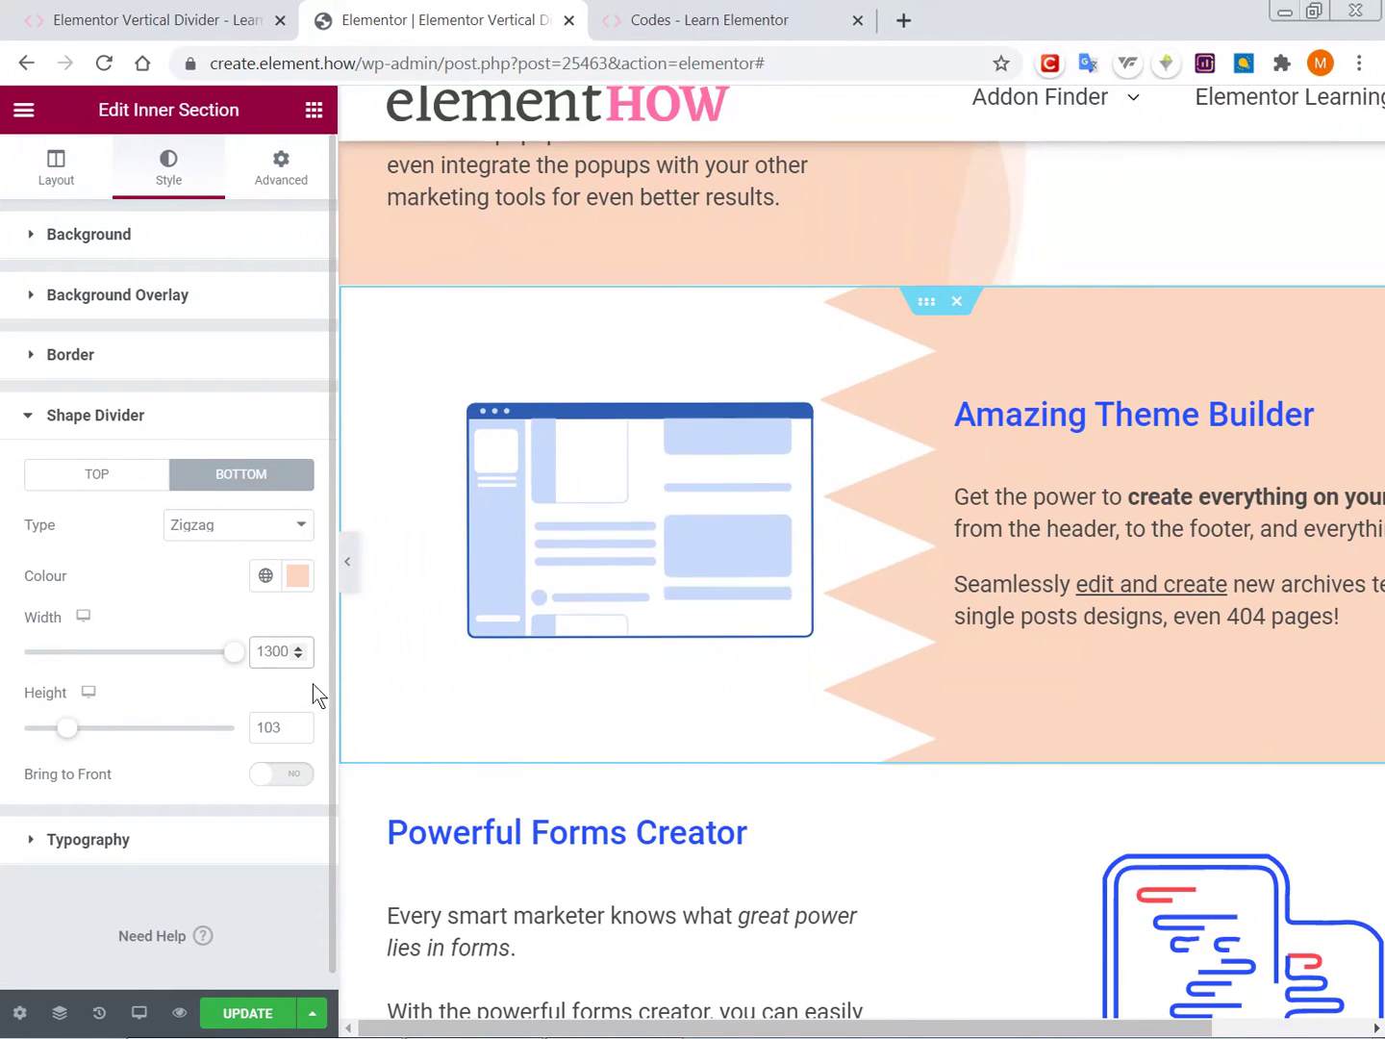
Change the bottom shape divider type to Pyramids and reduce its width to 100.
click(232, 530)
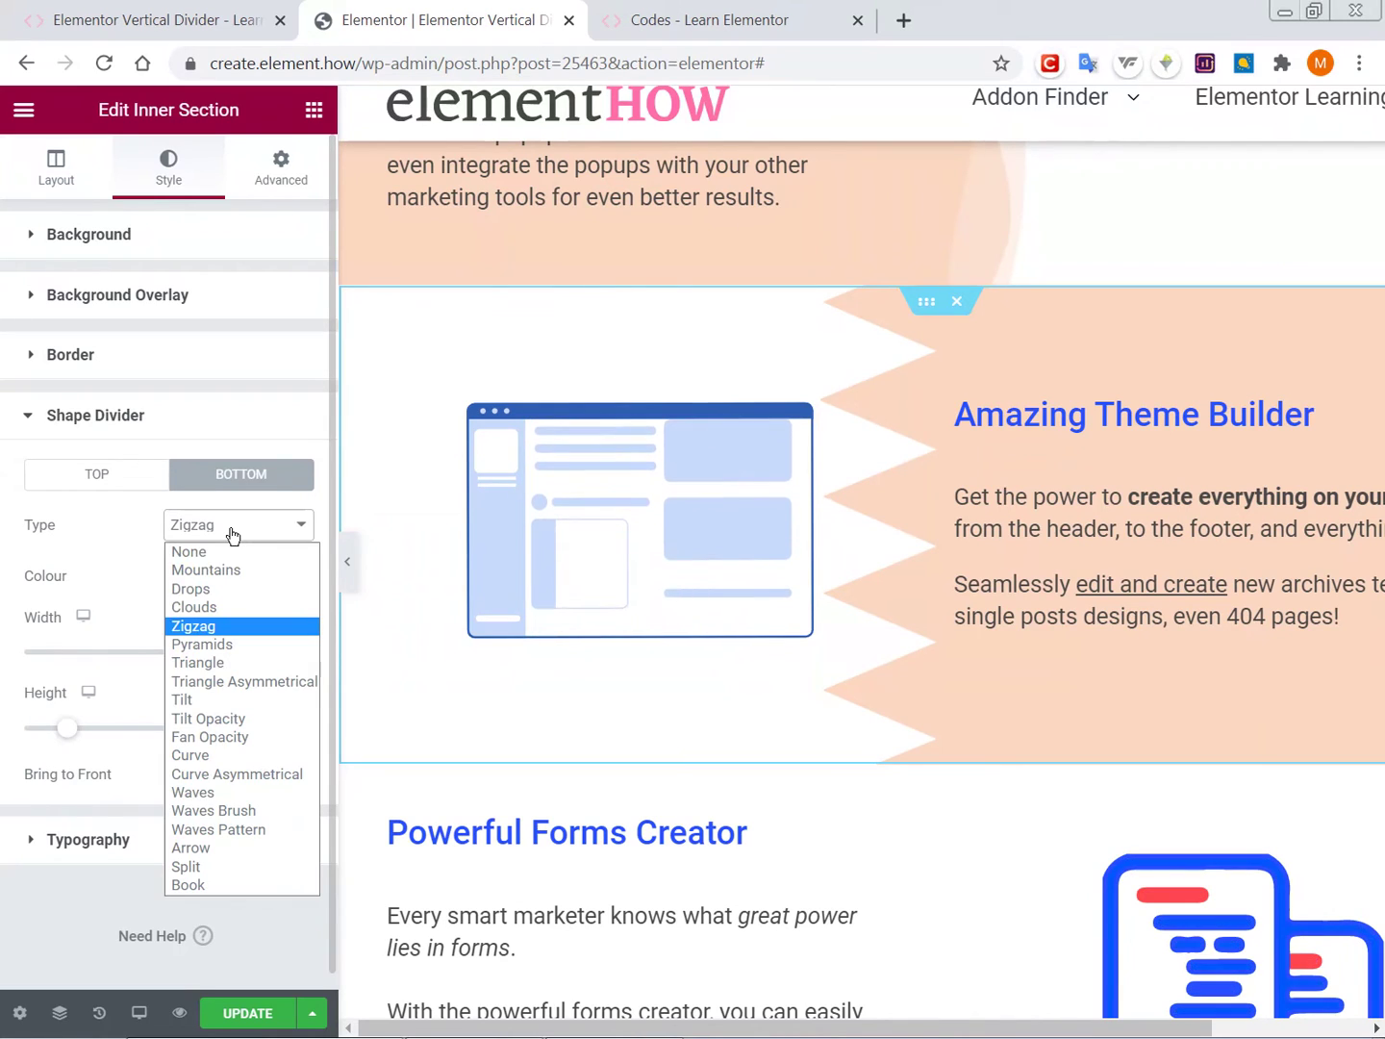
click(229, 531)
key(Down)
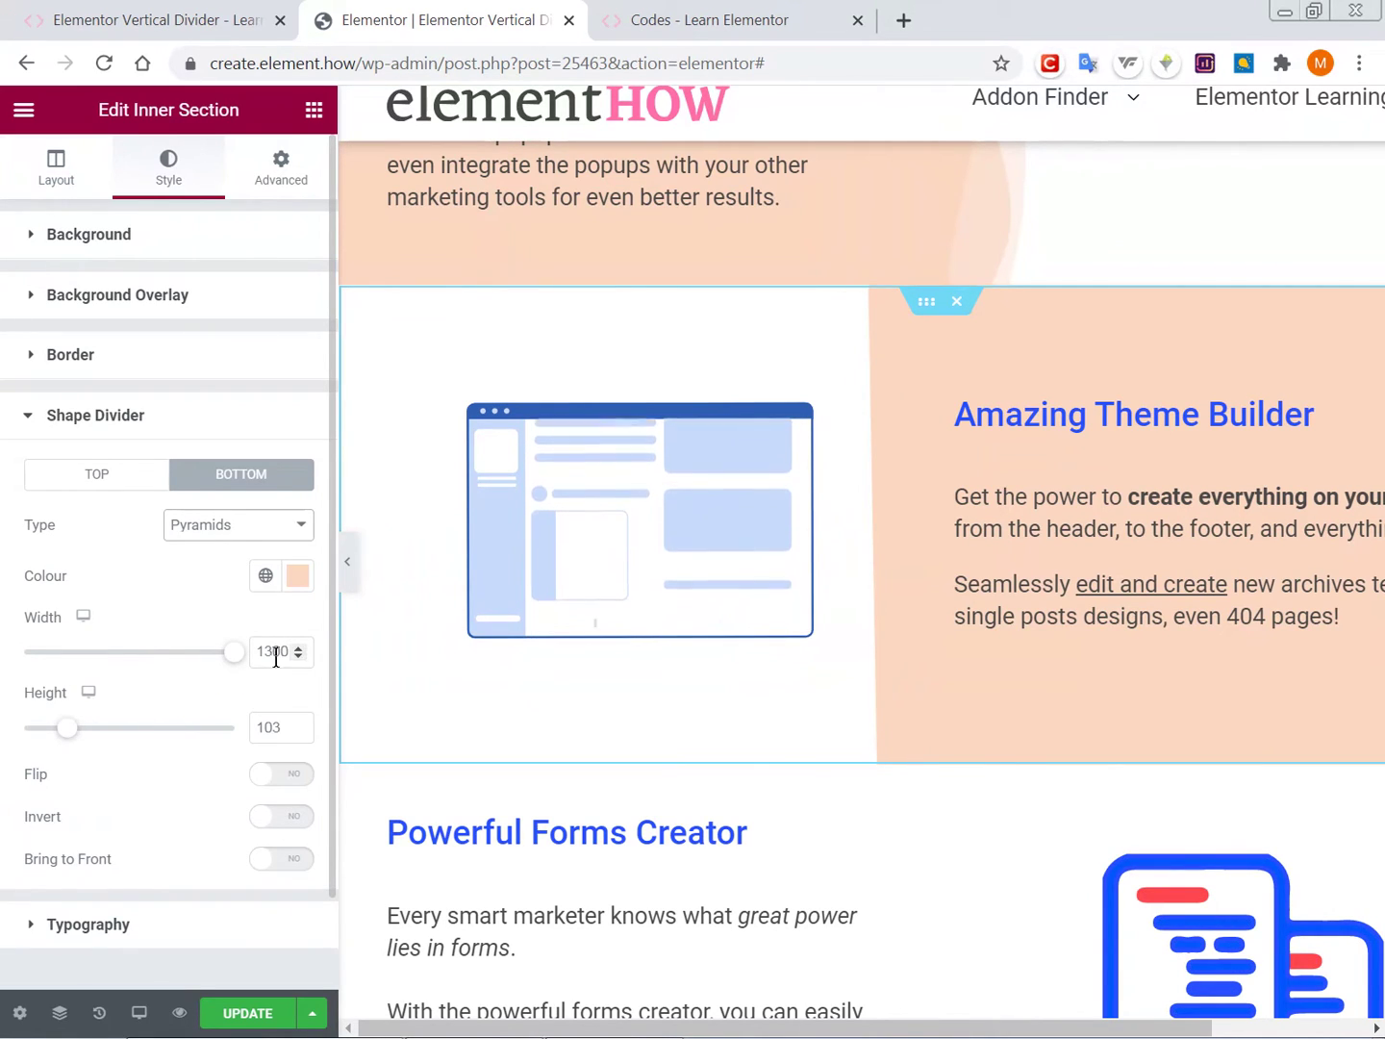
drag(231, 659, 4, 663)
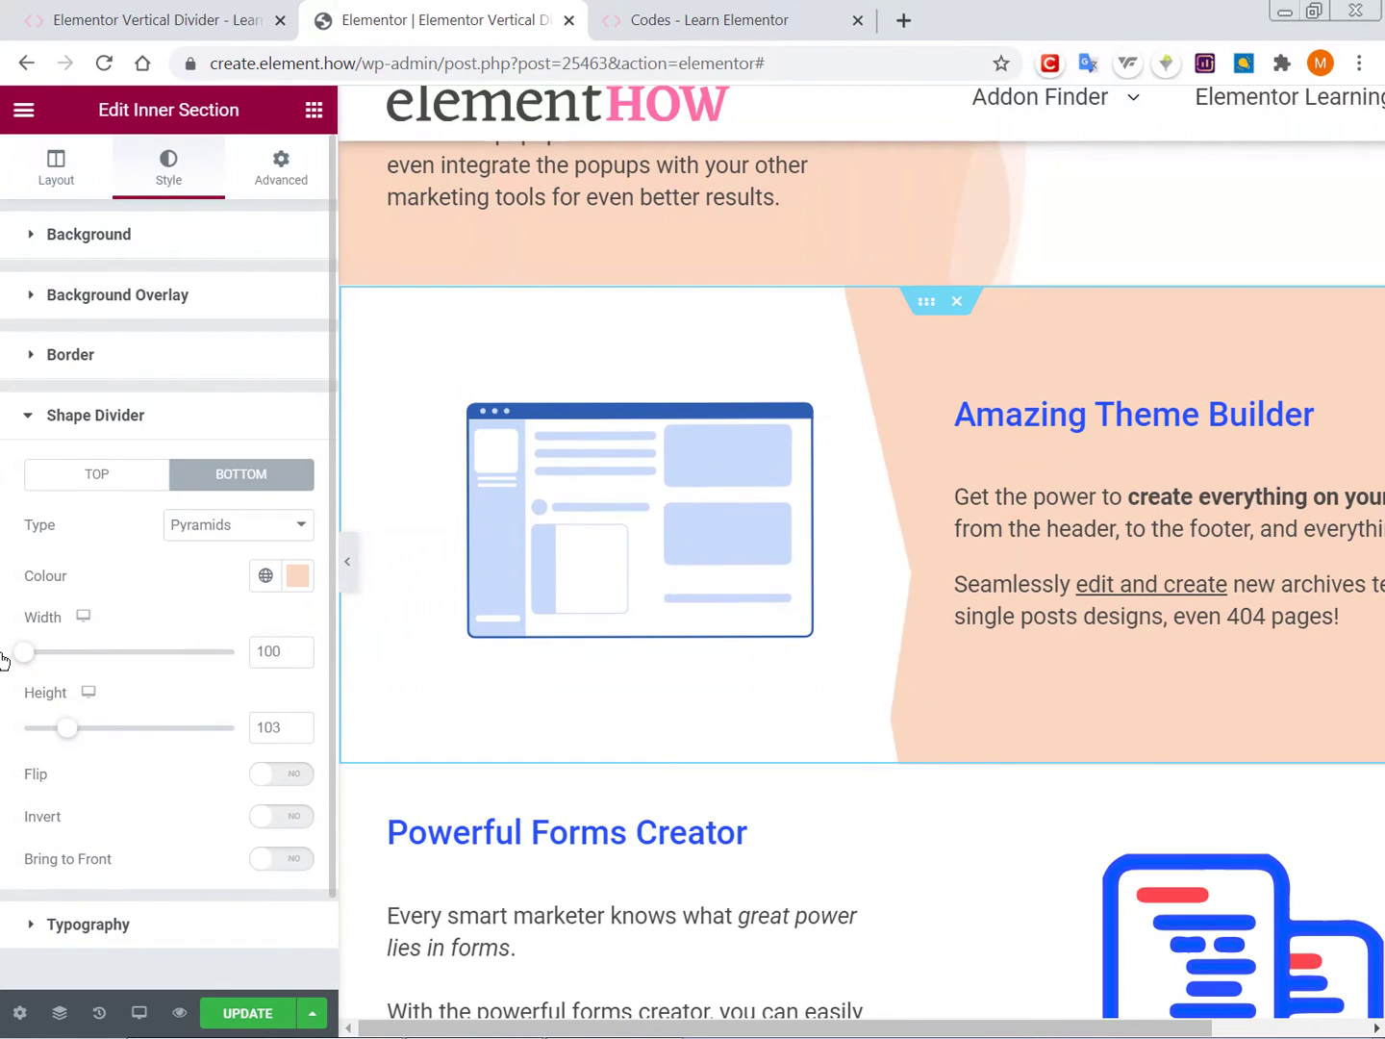
Try the Flip and Invert options on the Pyramids divider, turning each one off again.
click(295, 780)
click(295, 780)
click(295, 780)
click(295, 780)
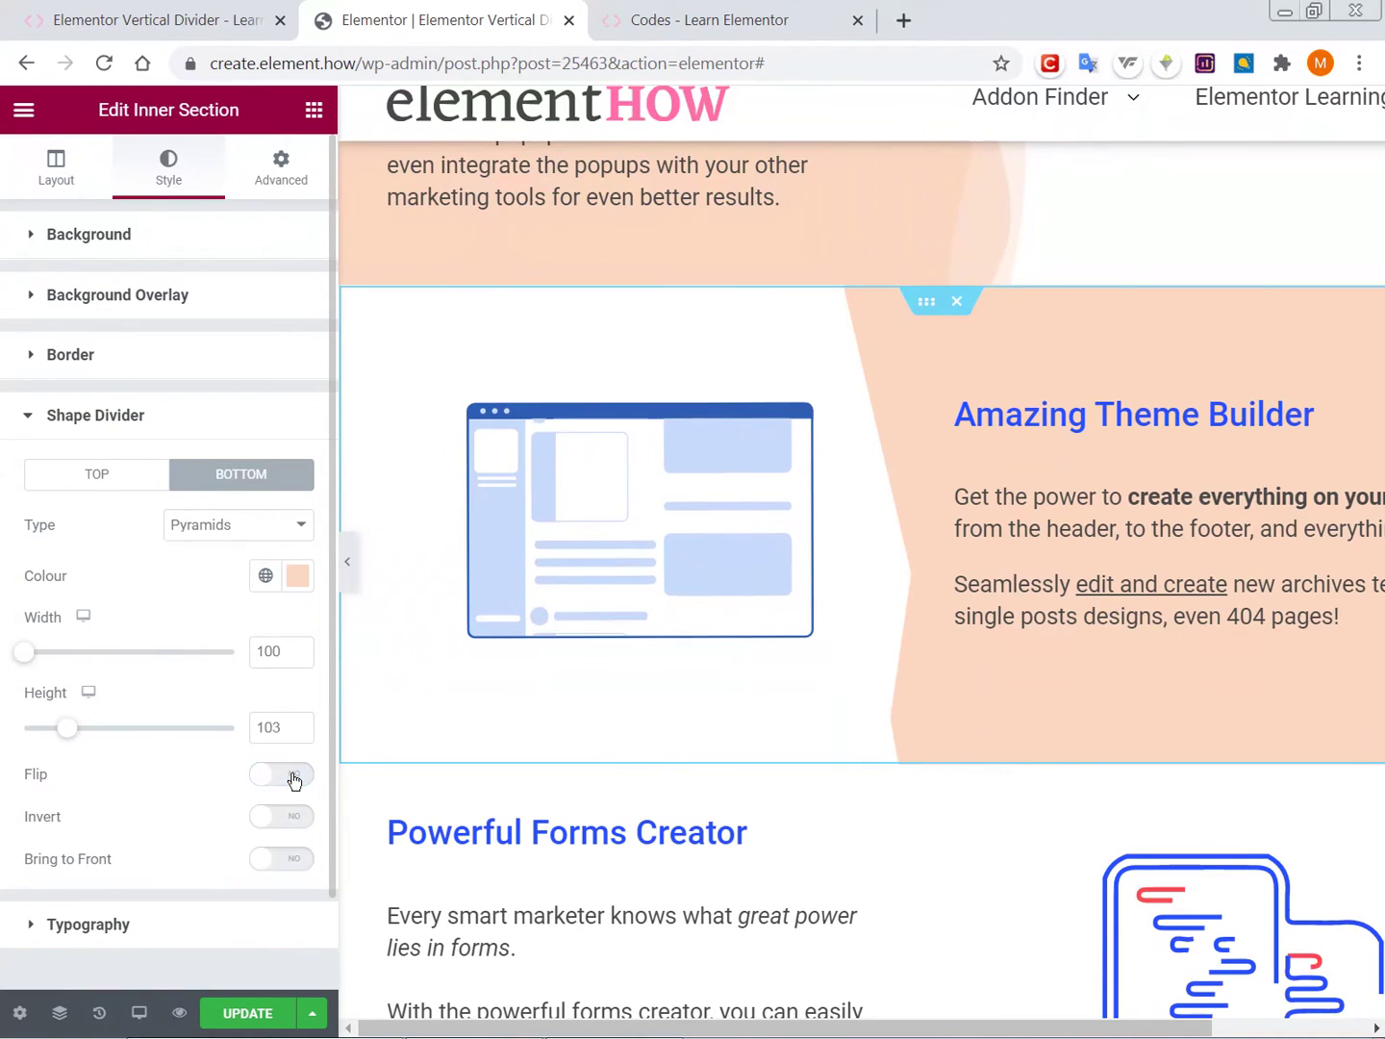
click(298, 819)
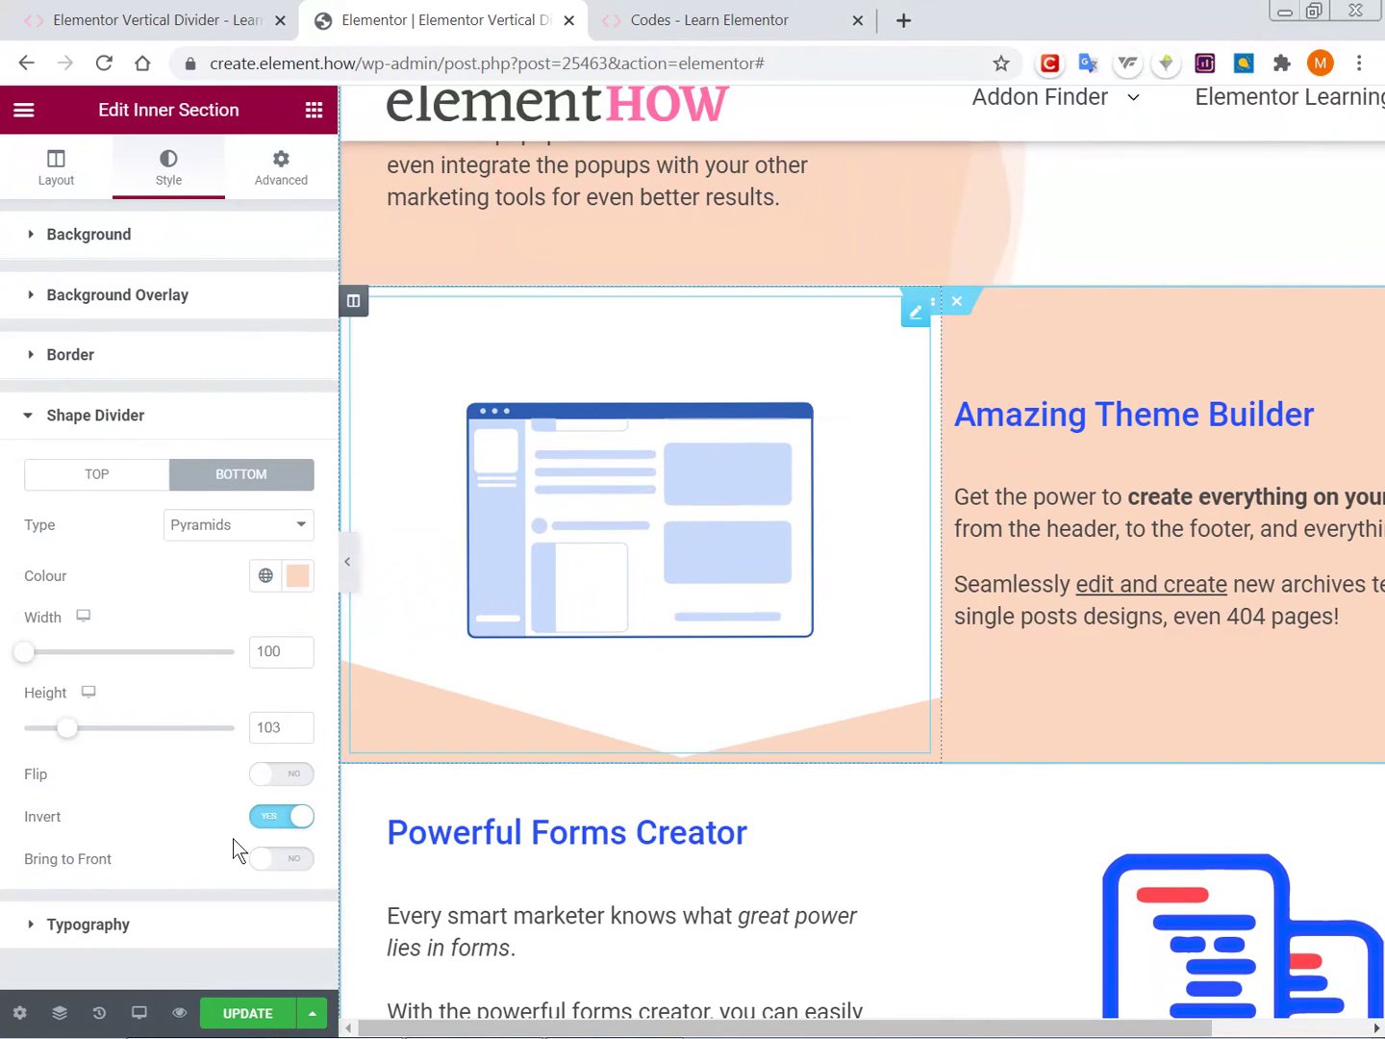
click(293, 819)
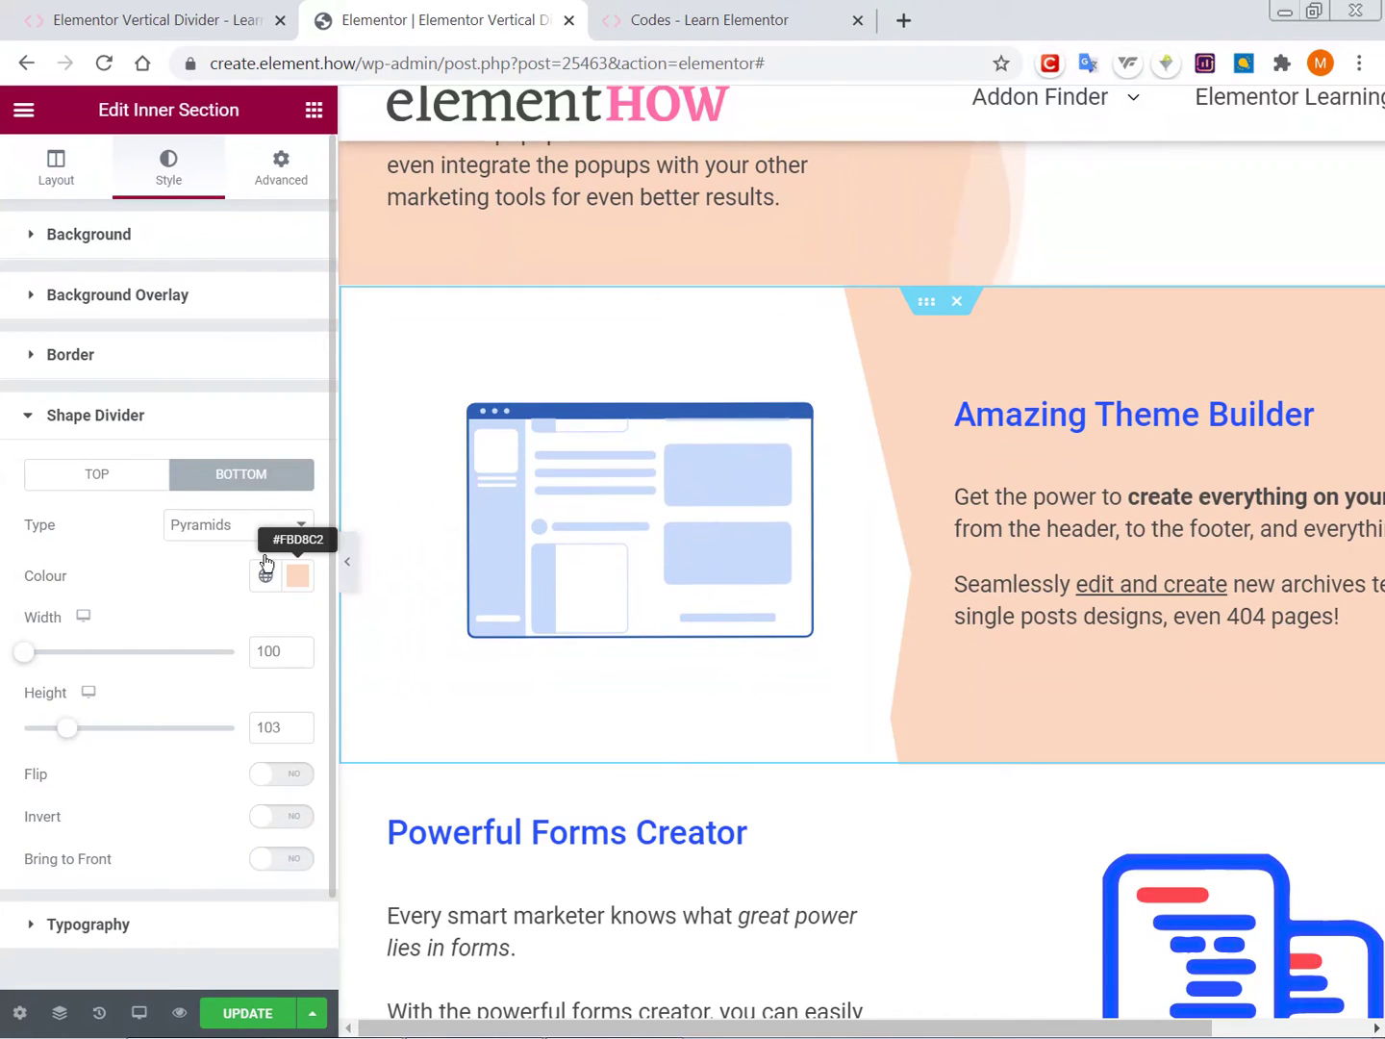
Change the bottom shape divider type to Tilt and increase its height to 250.
click(258, 528)
click(260, 530)
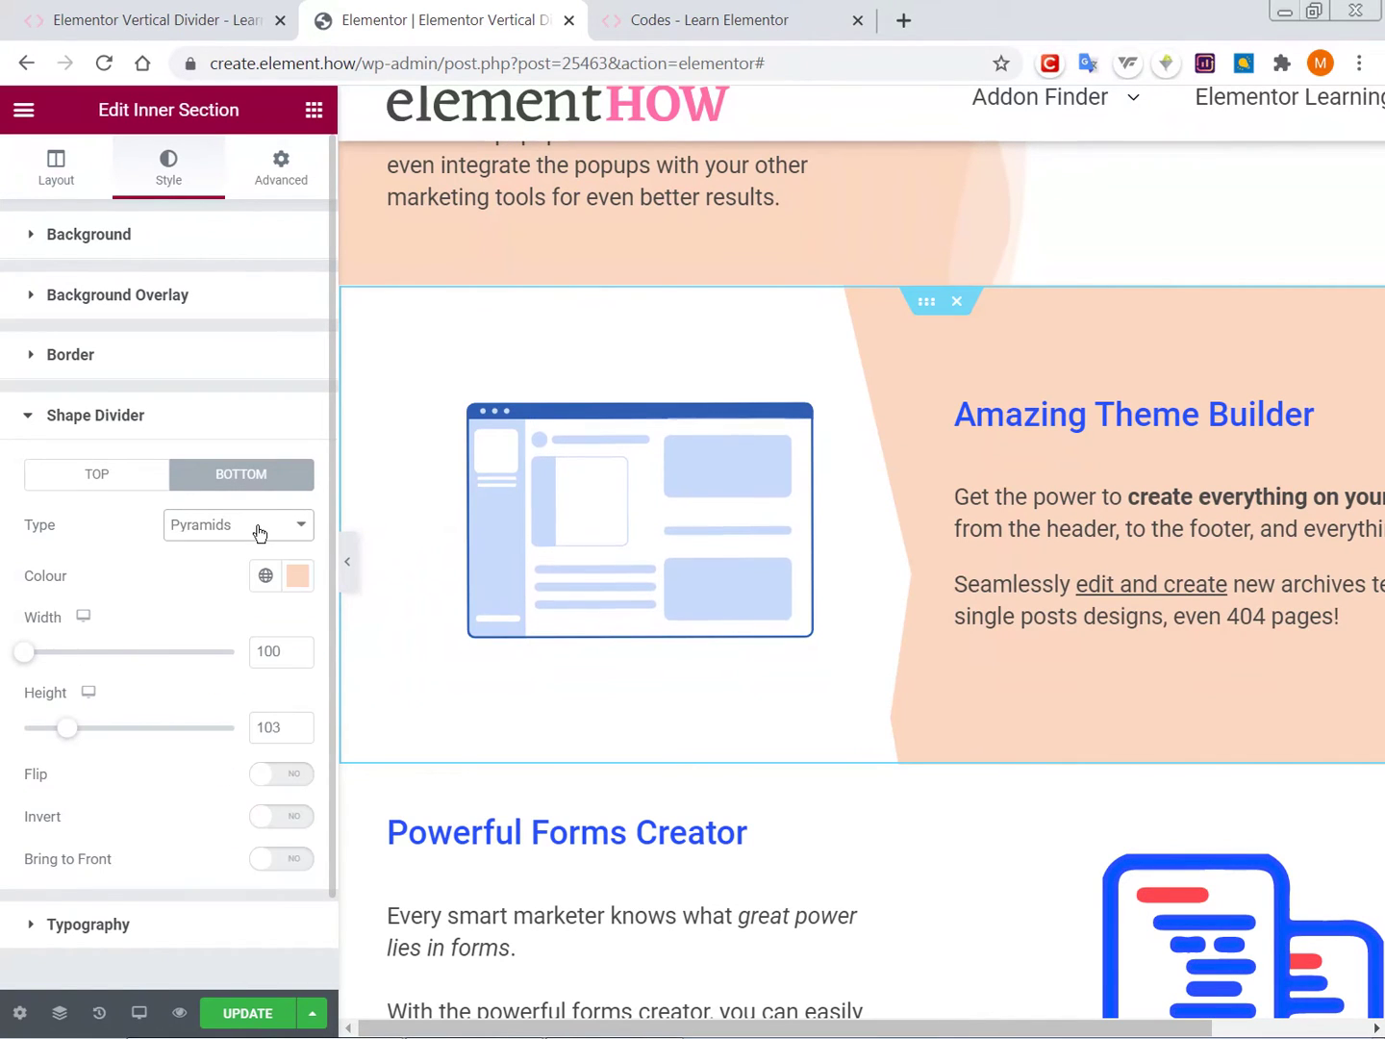
key(Down)
key(Down)
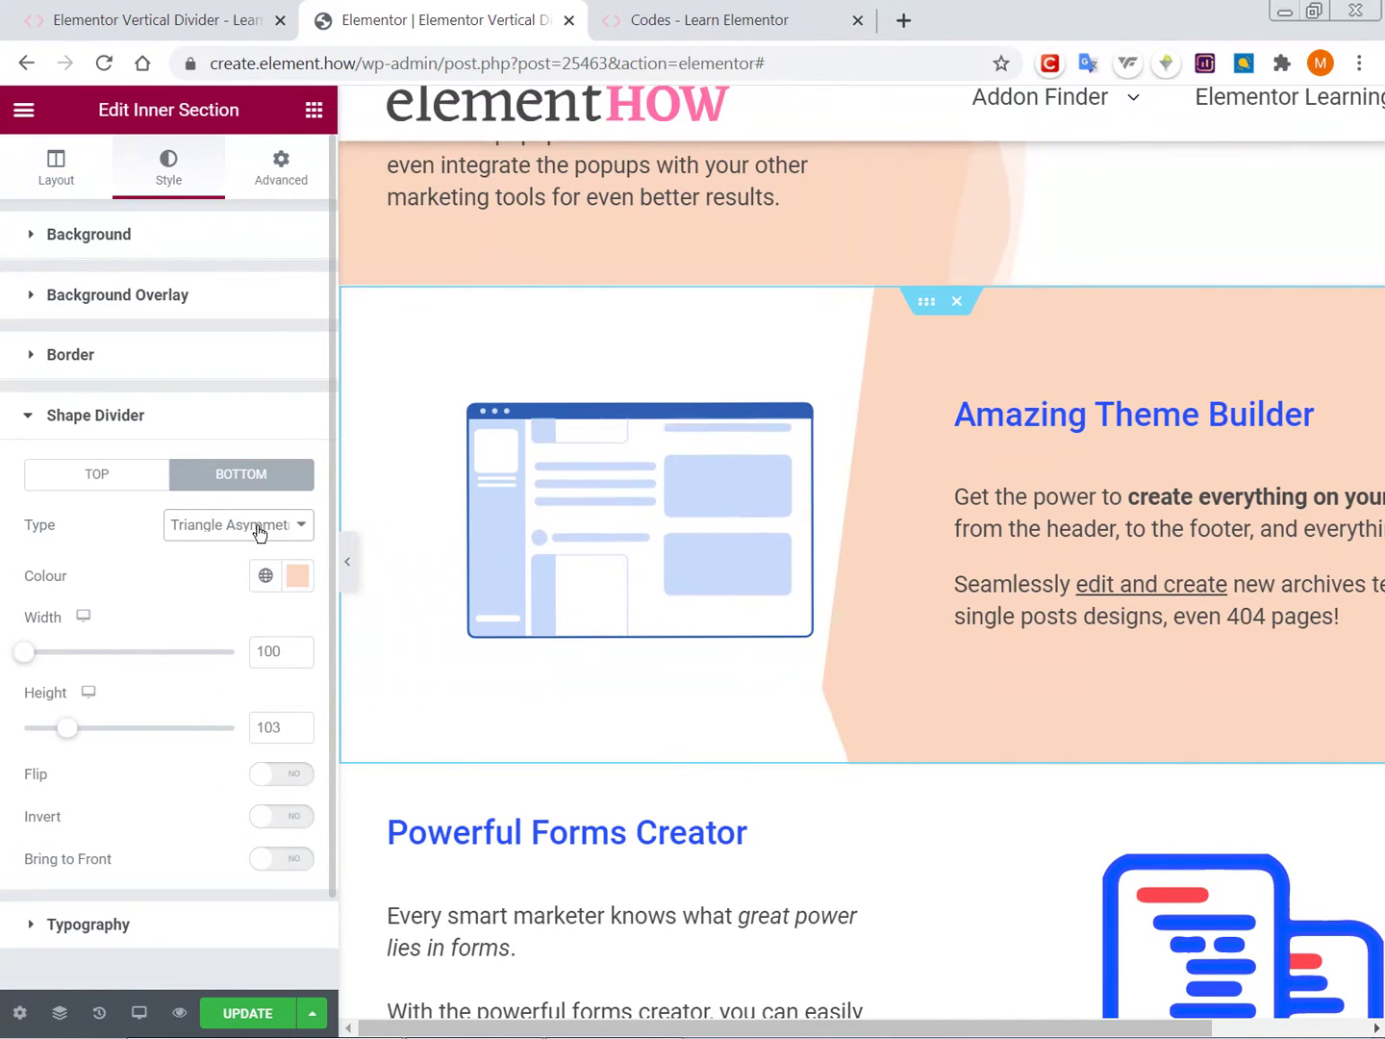
key(Down)
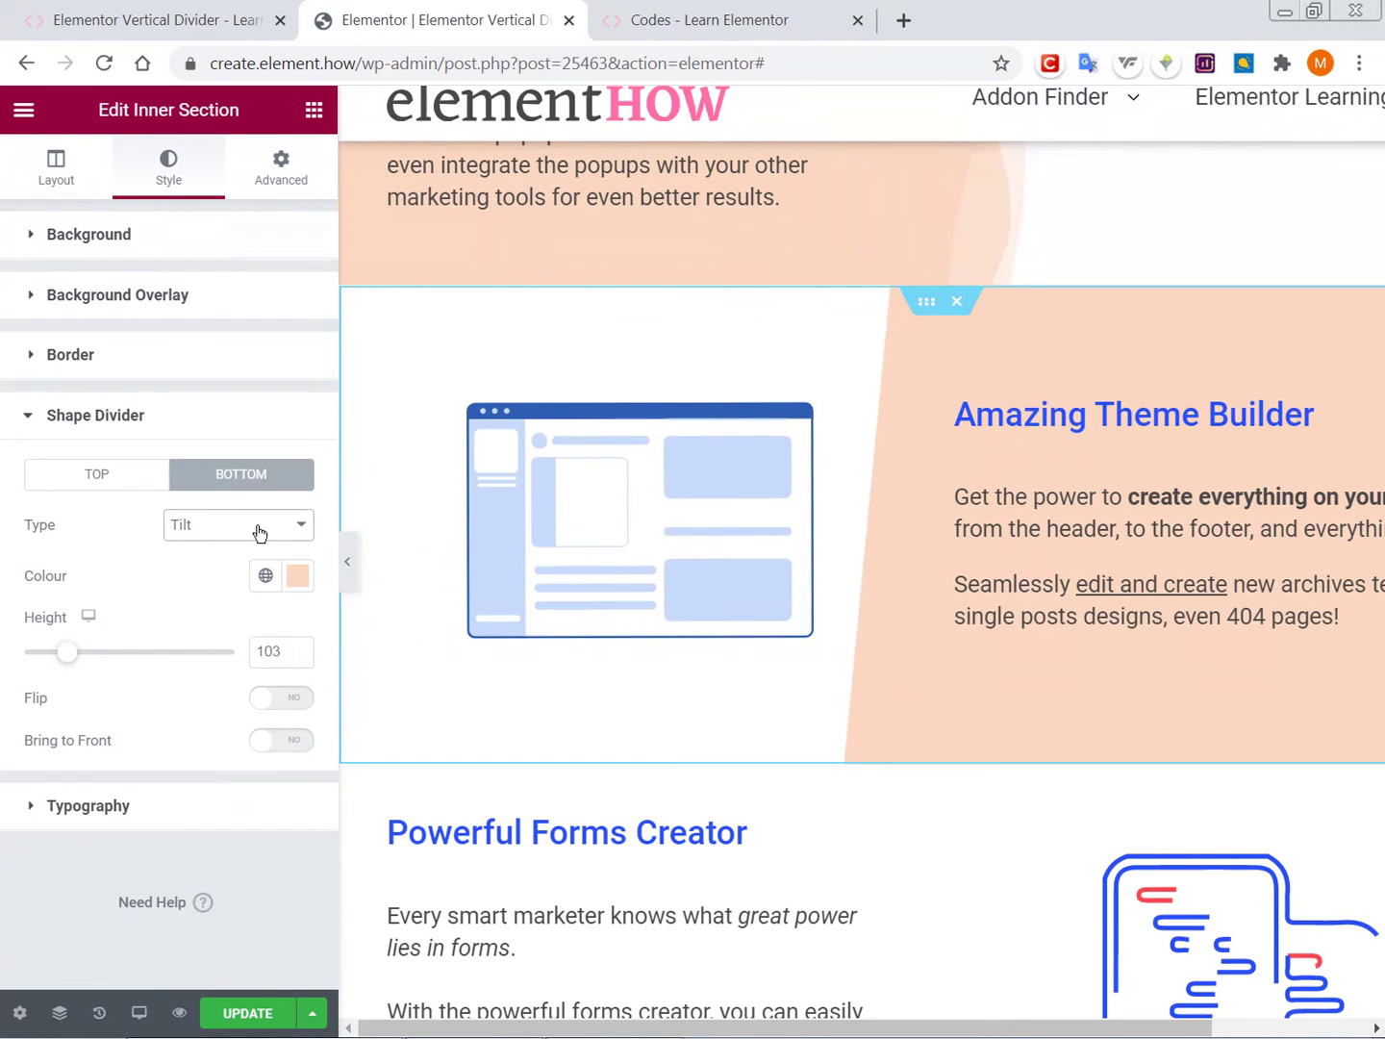
mouse_move(69, 656)
mouse_down()
mouse_move(4, 659)
mouse_move(53, 655)
mouse_up()
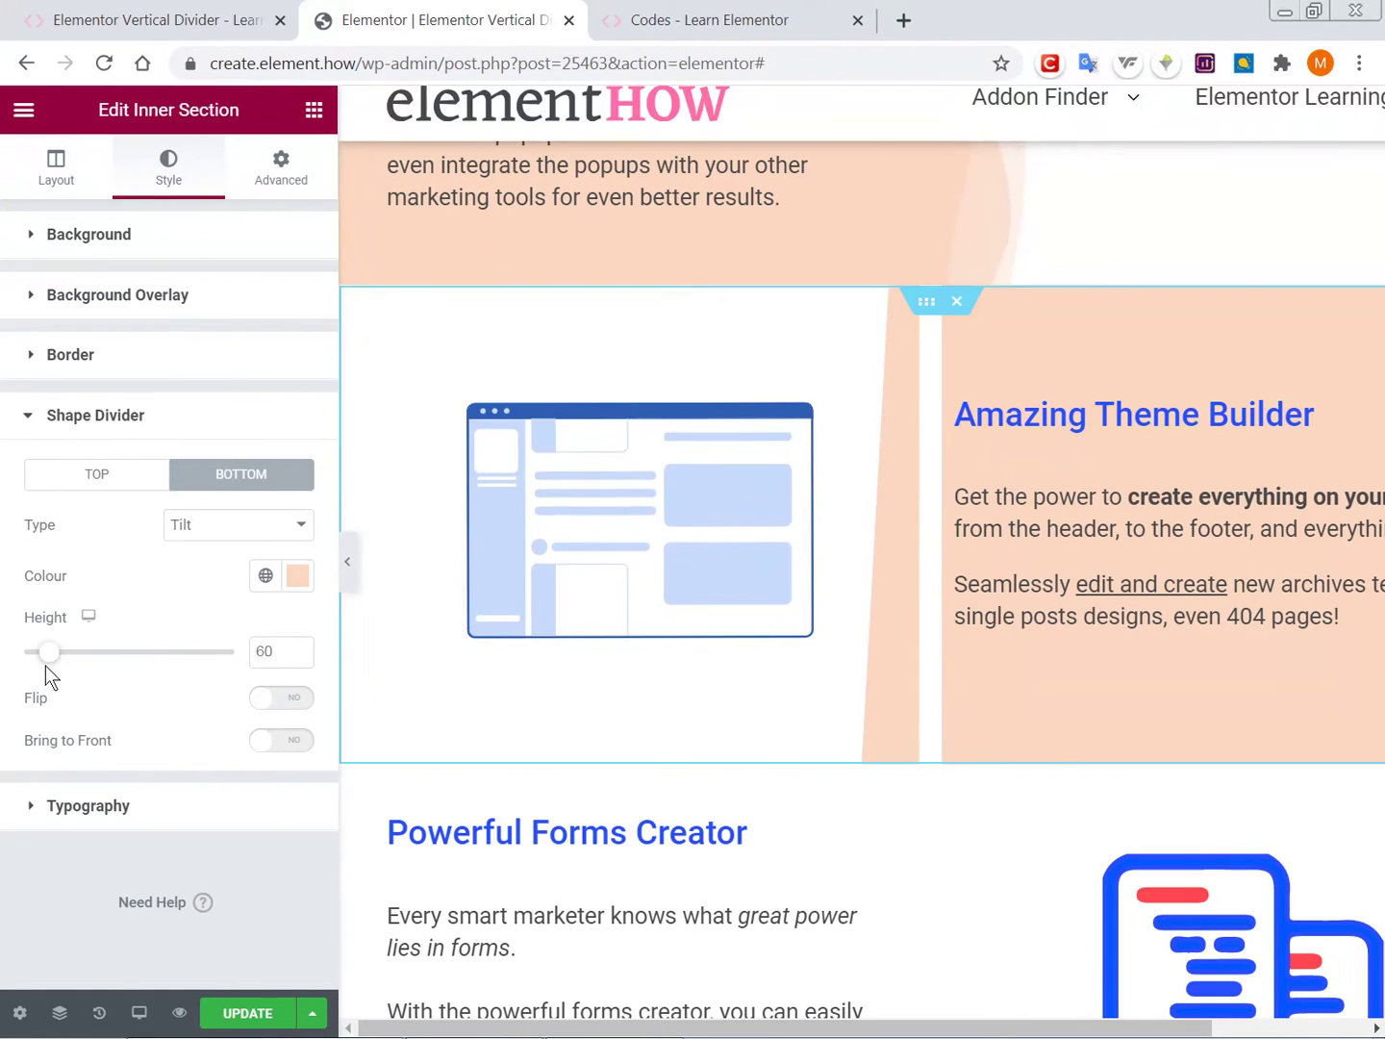
drag(51, 663, 129, 659)
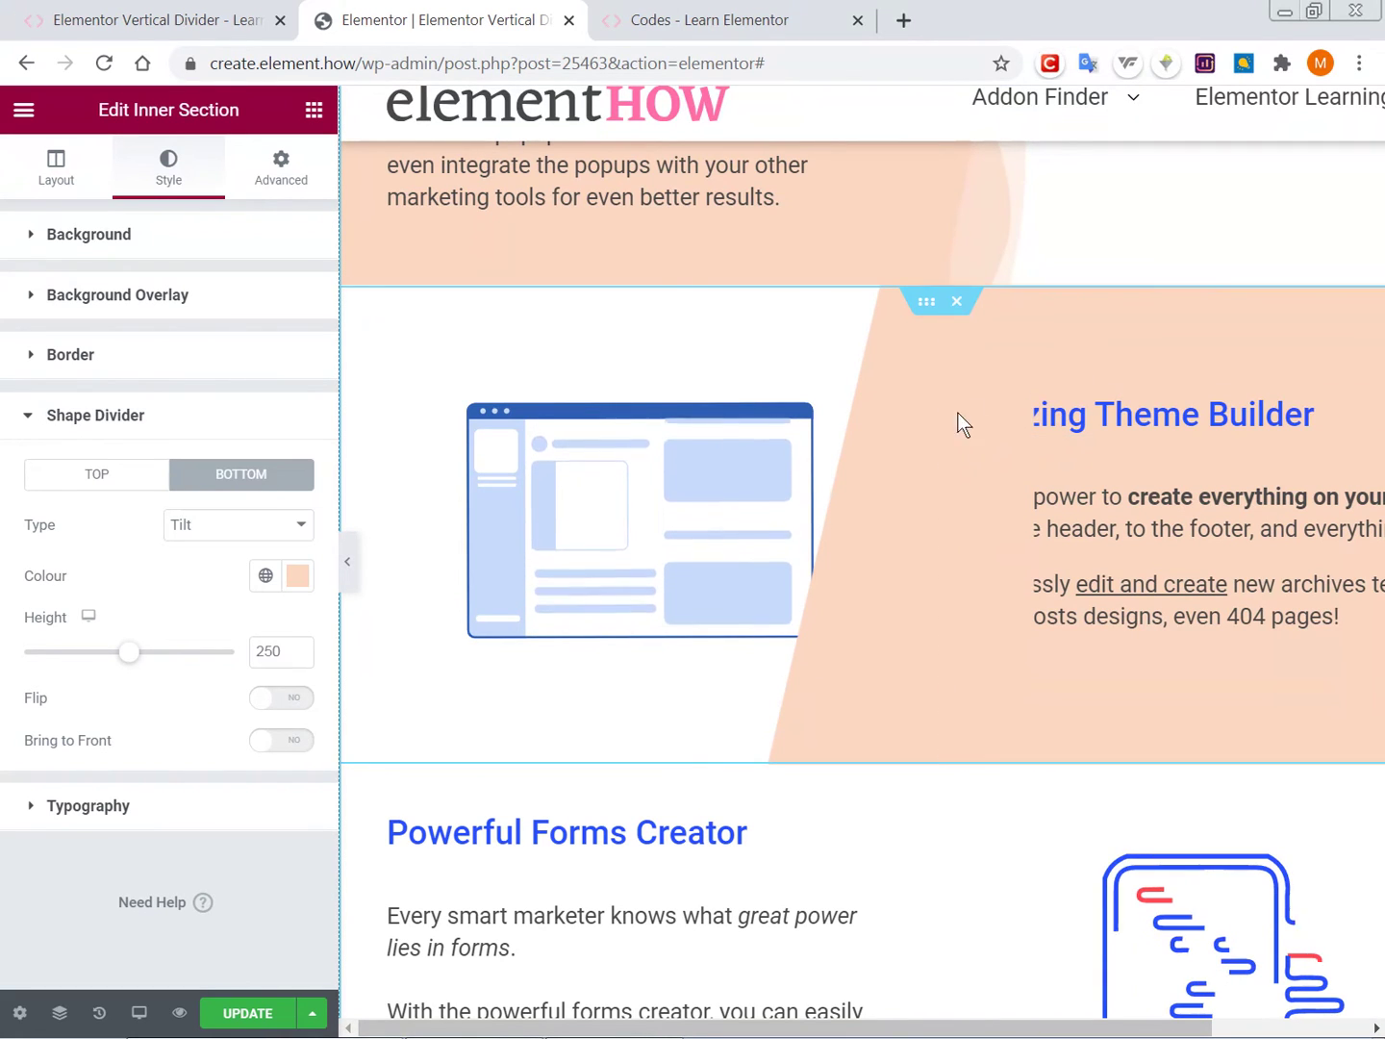
Try the Tilt Opacity bottom divider, then switch the type to Fan Opacity and increase its height to 296.
click(213, 523)
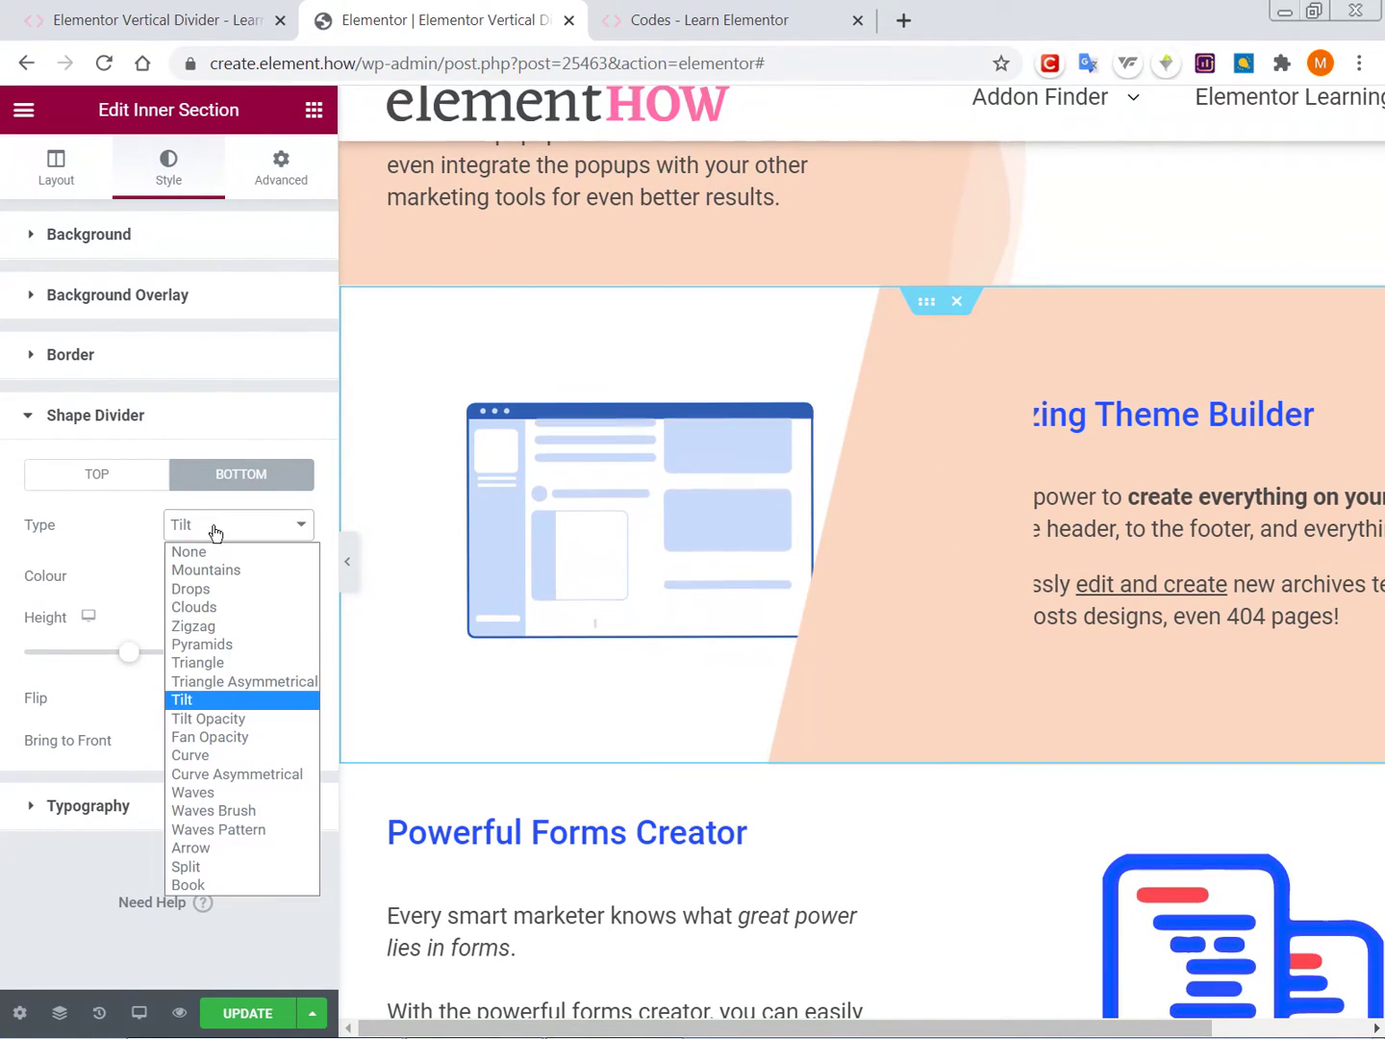
click(227, 721)
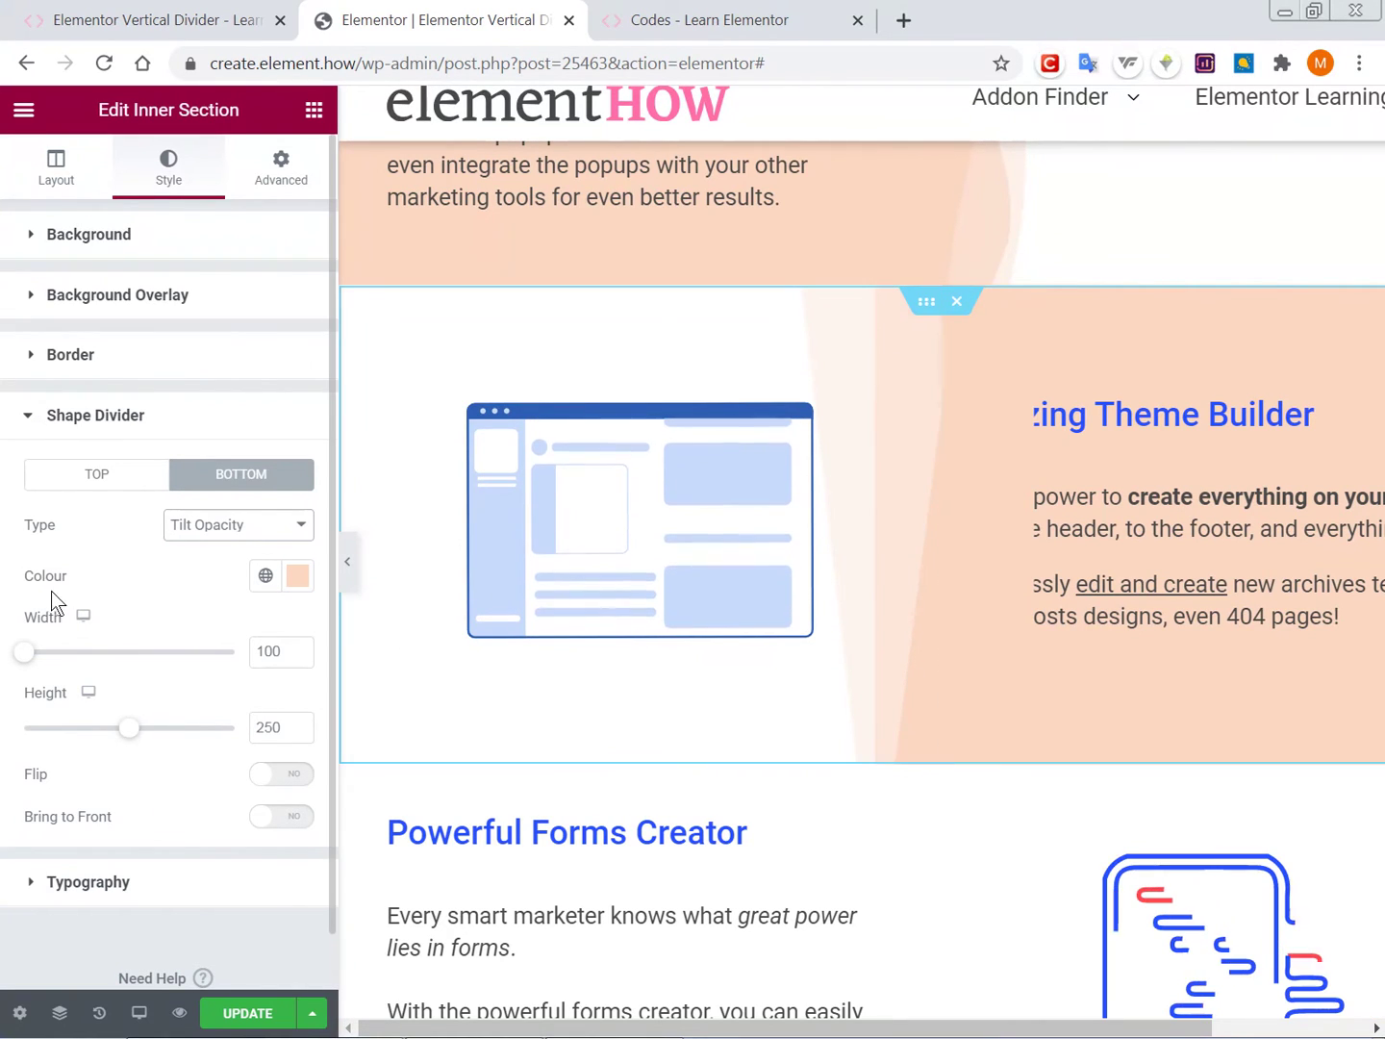
key(Down)
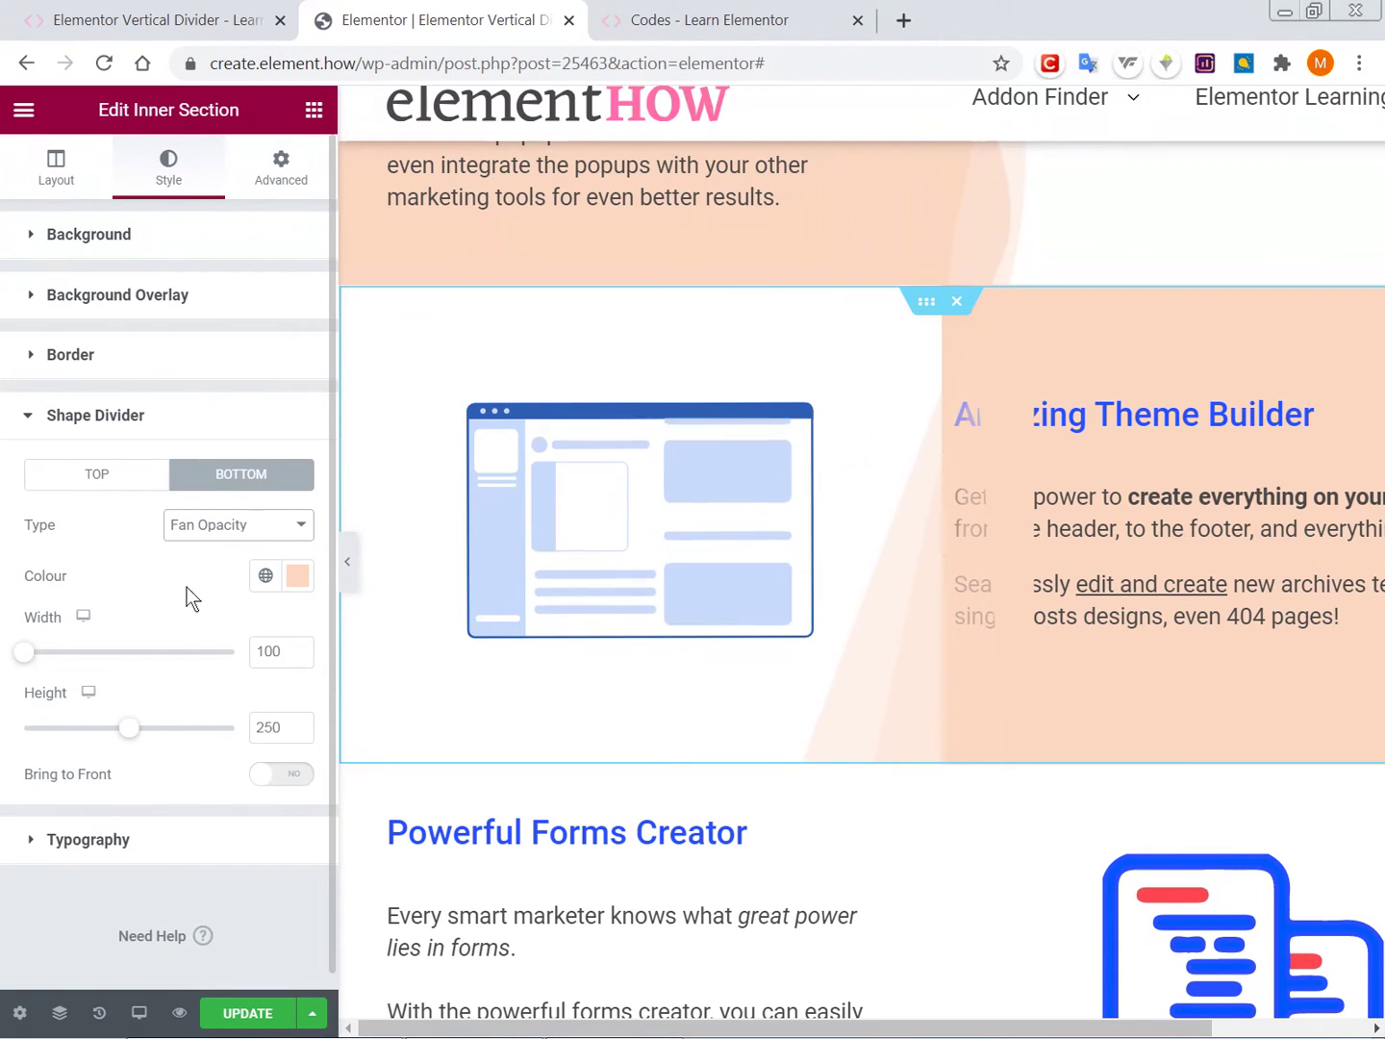
mouse_move(132, 729)
mouse_down()
mouse_move(62, 726)
mouse_move(154, 715)
mouse_up()
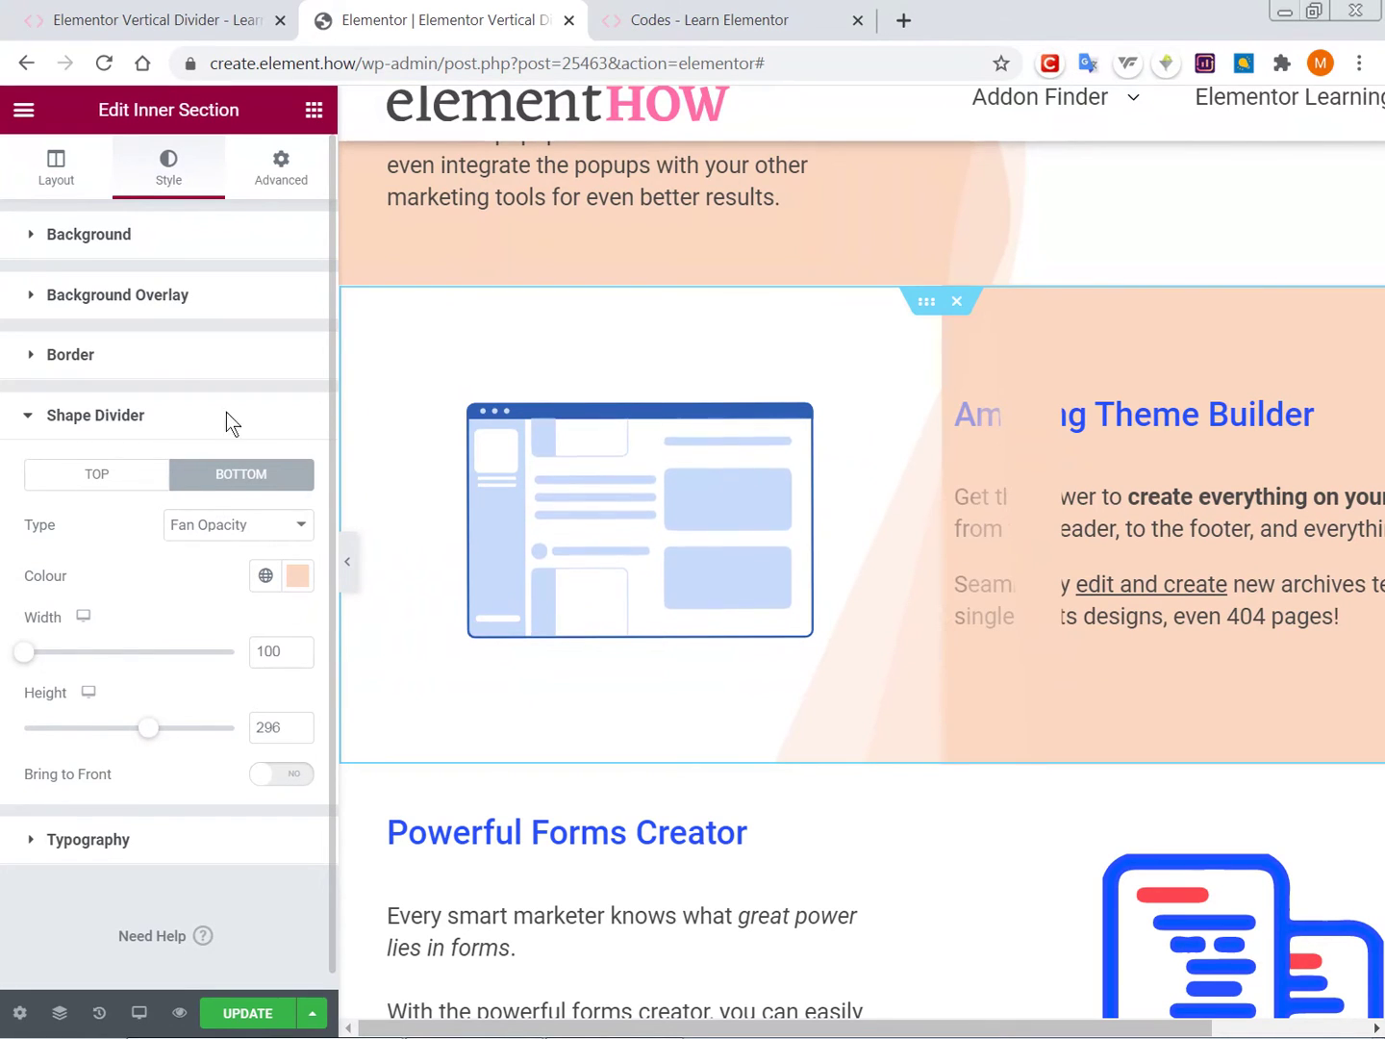
In the inner section's custom CSS, set the left offset of the .elementor-shape rule to -139px.
click(280, 168)
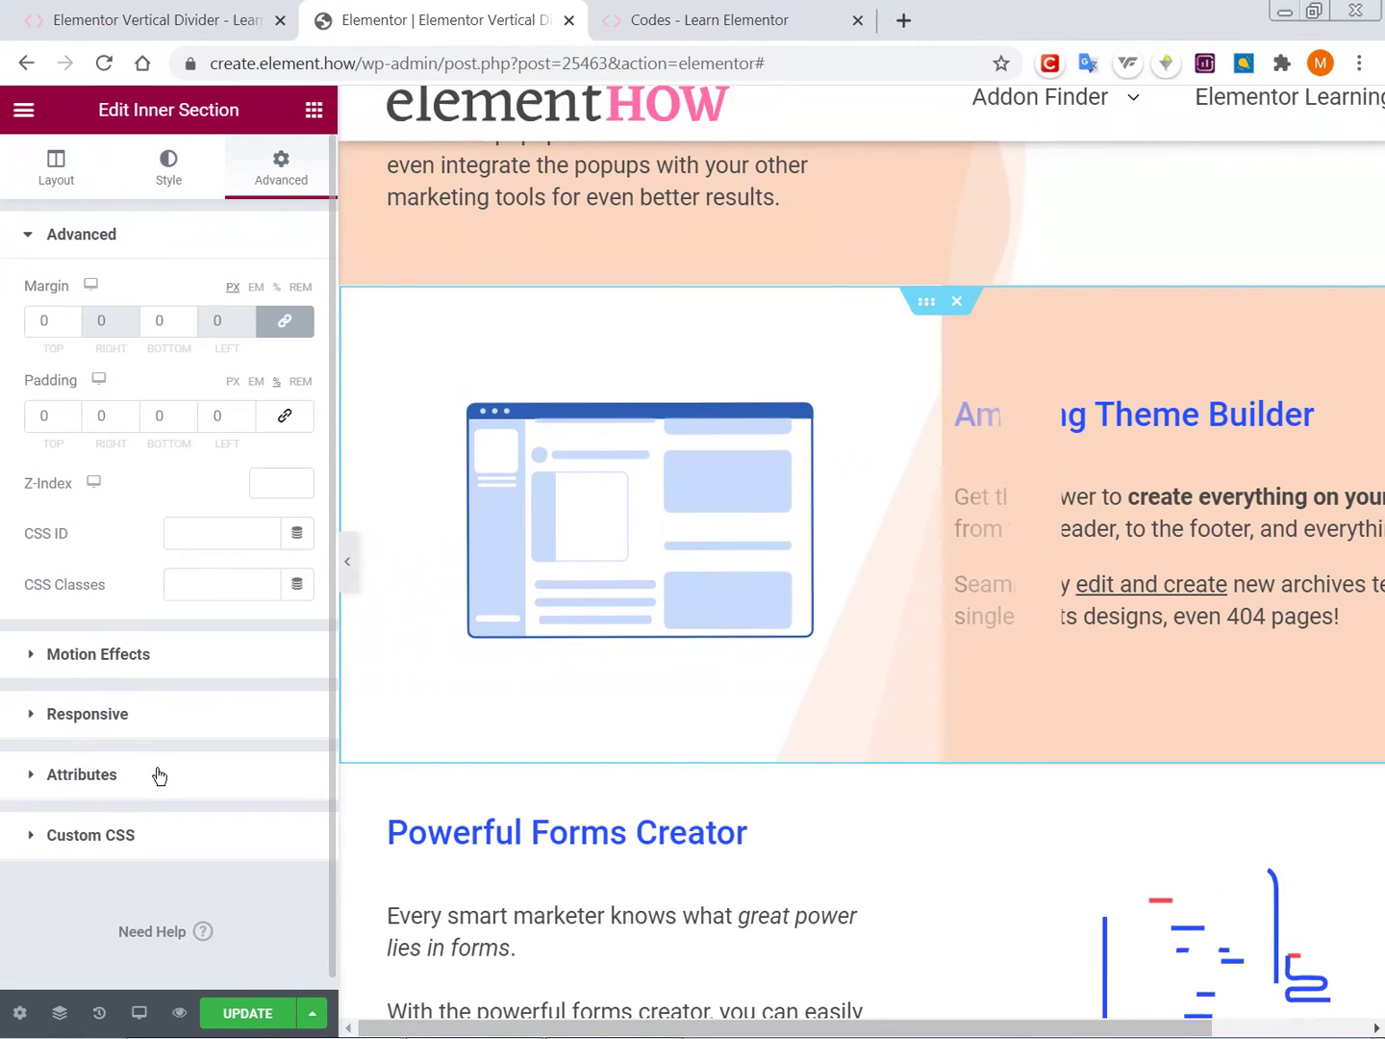
click(112, 831)
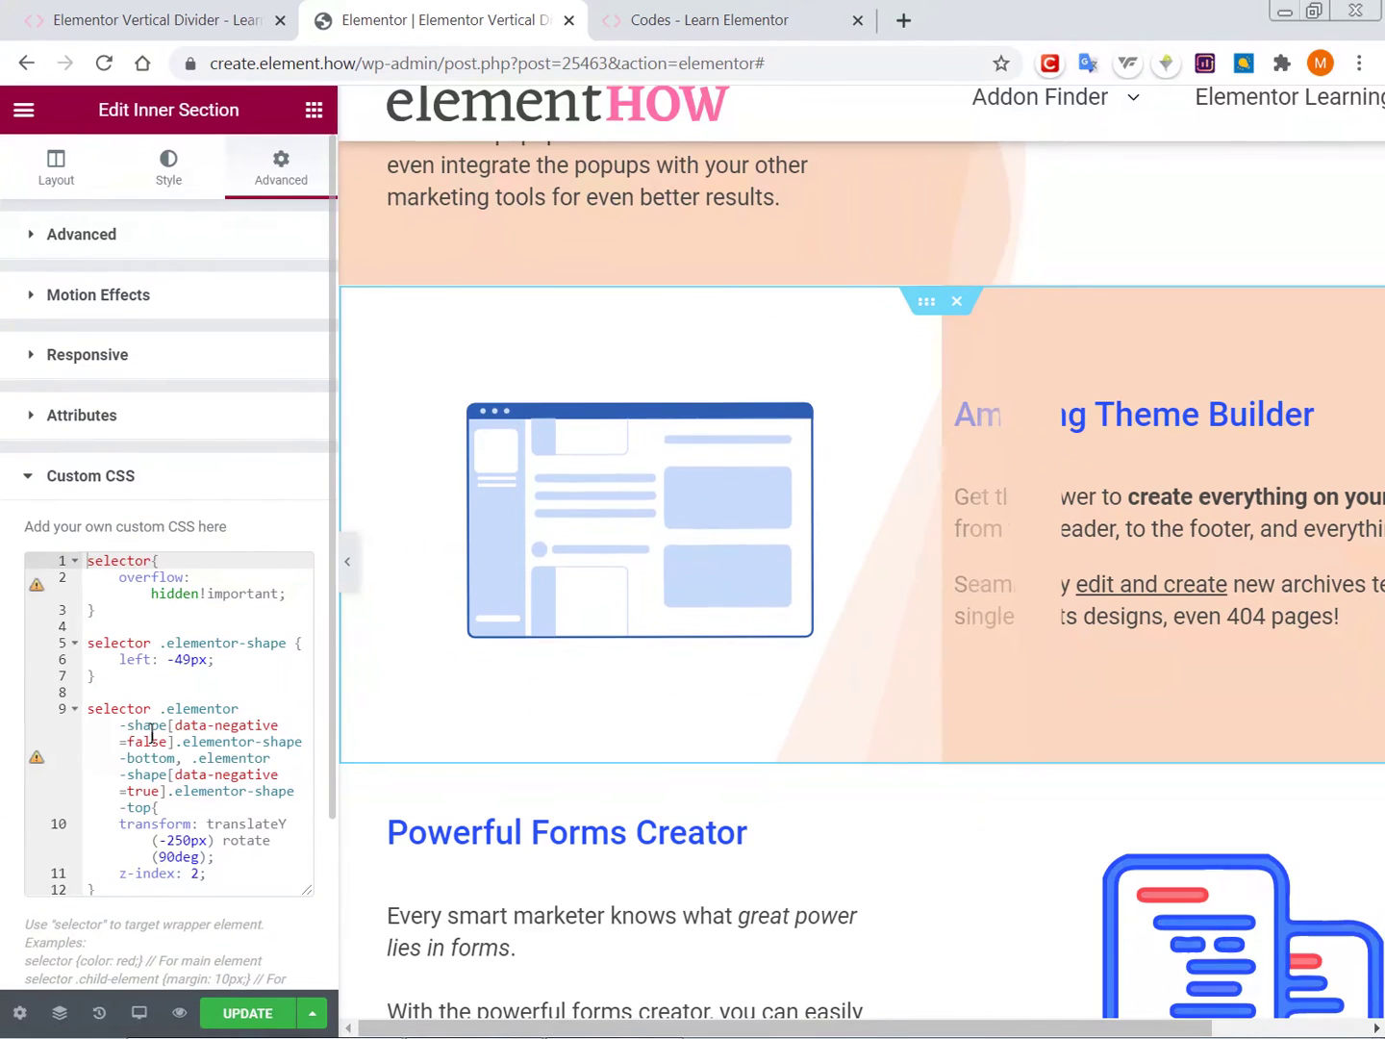
click(173, 660)
key(BackSpace)
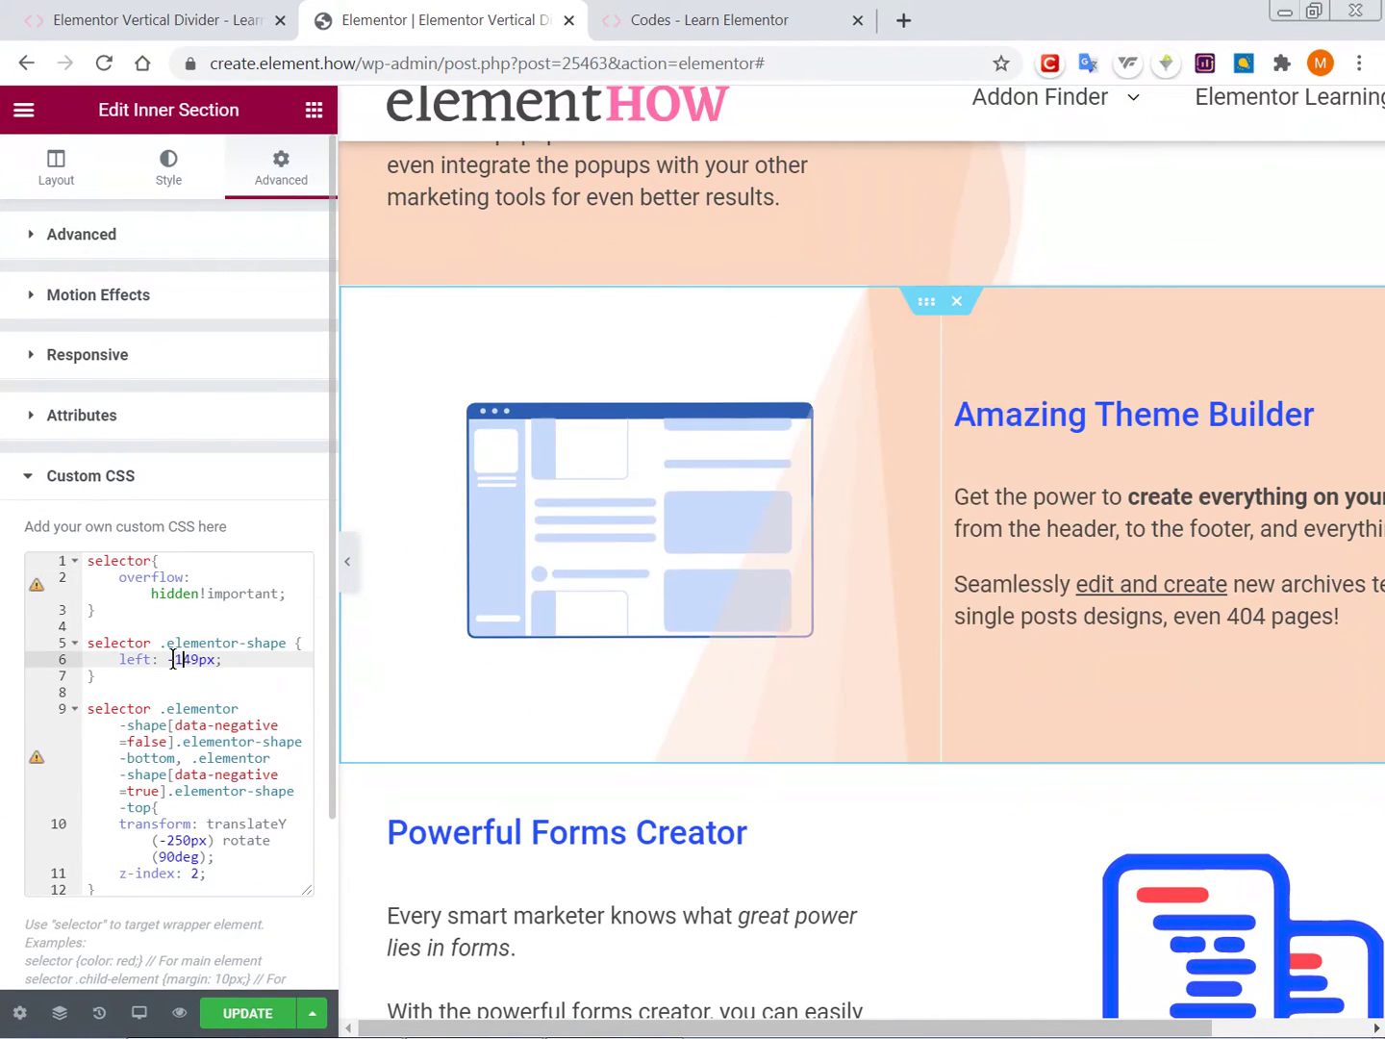
text(-1)
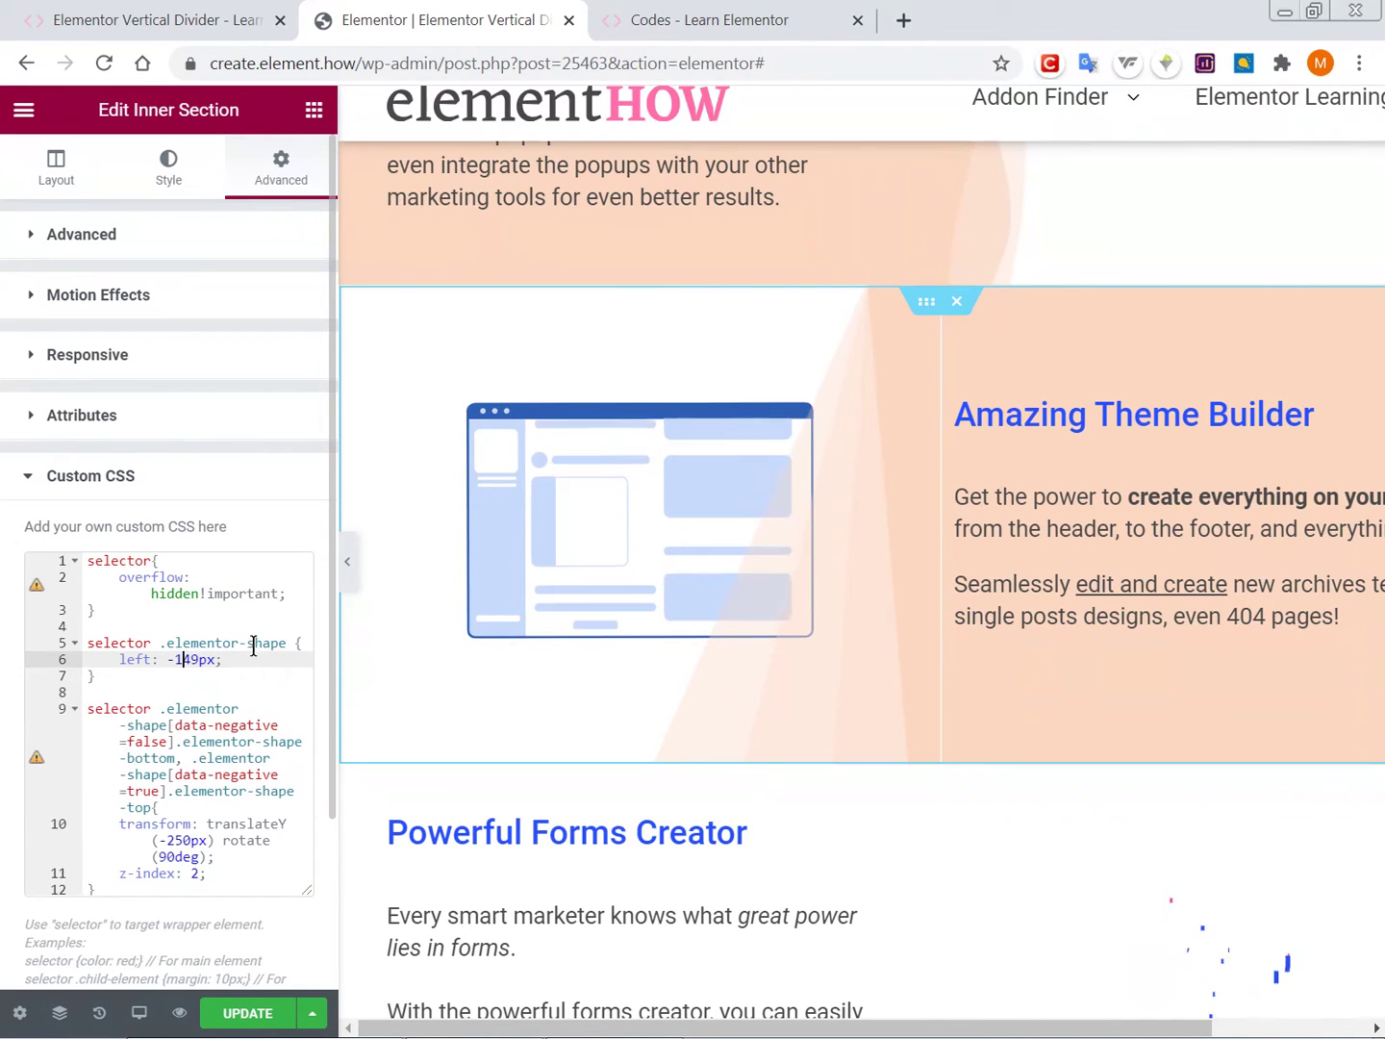
key(Delete)
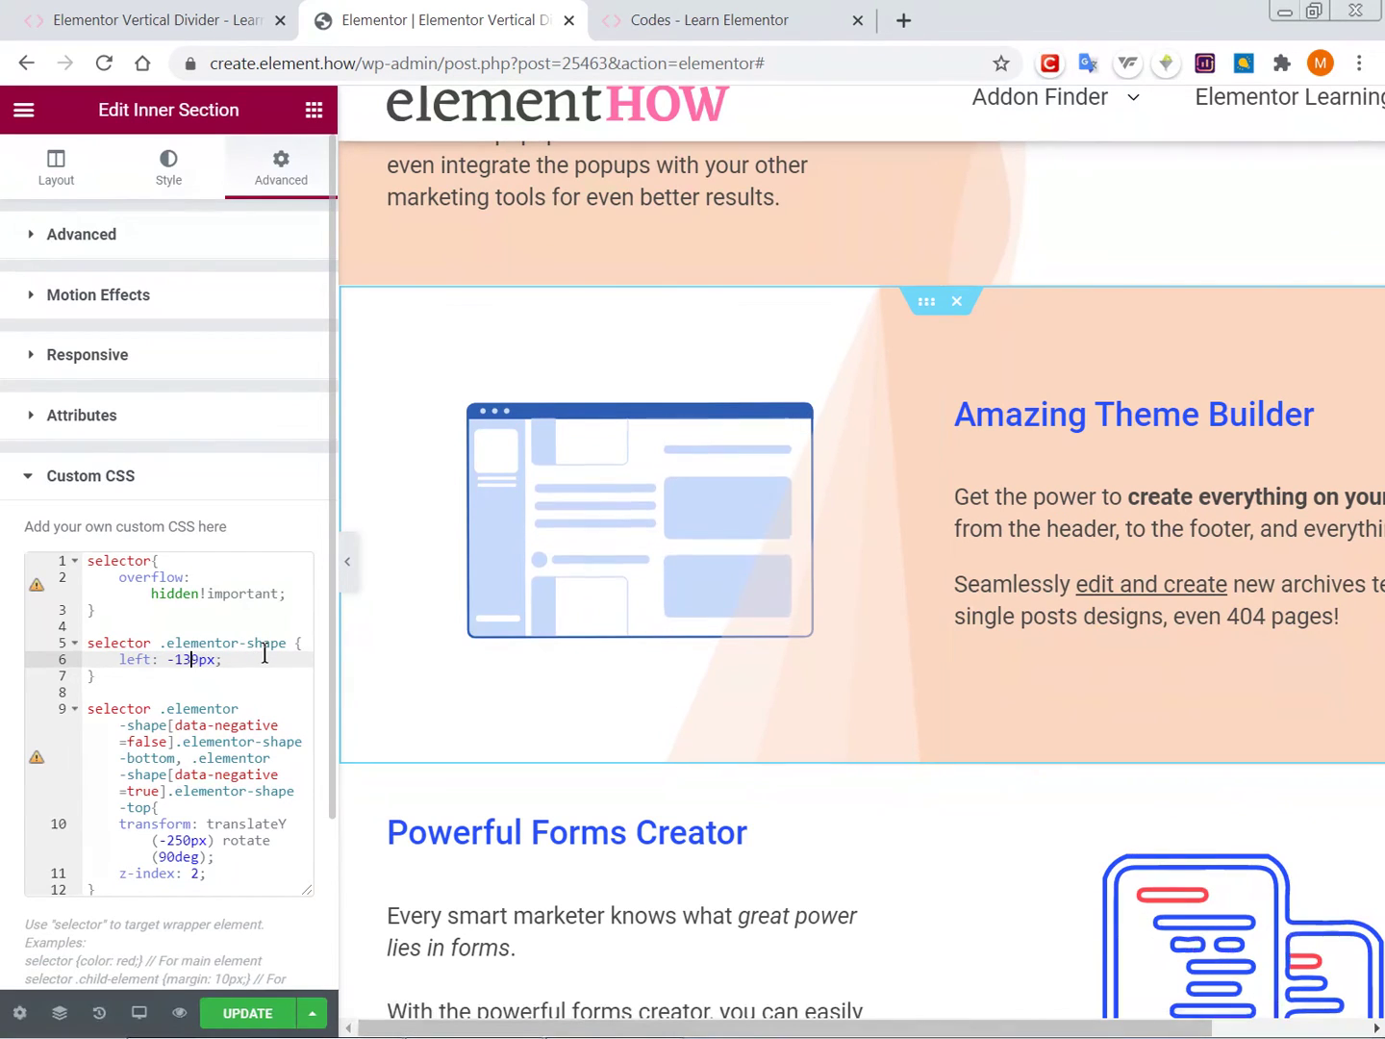
text(3)
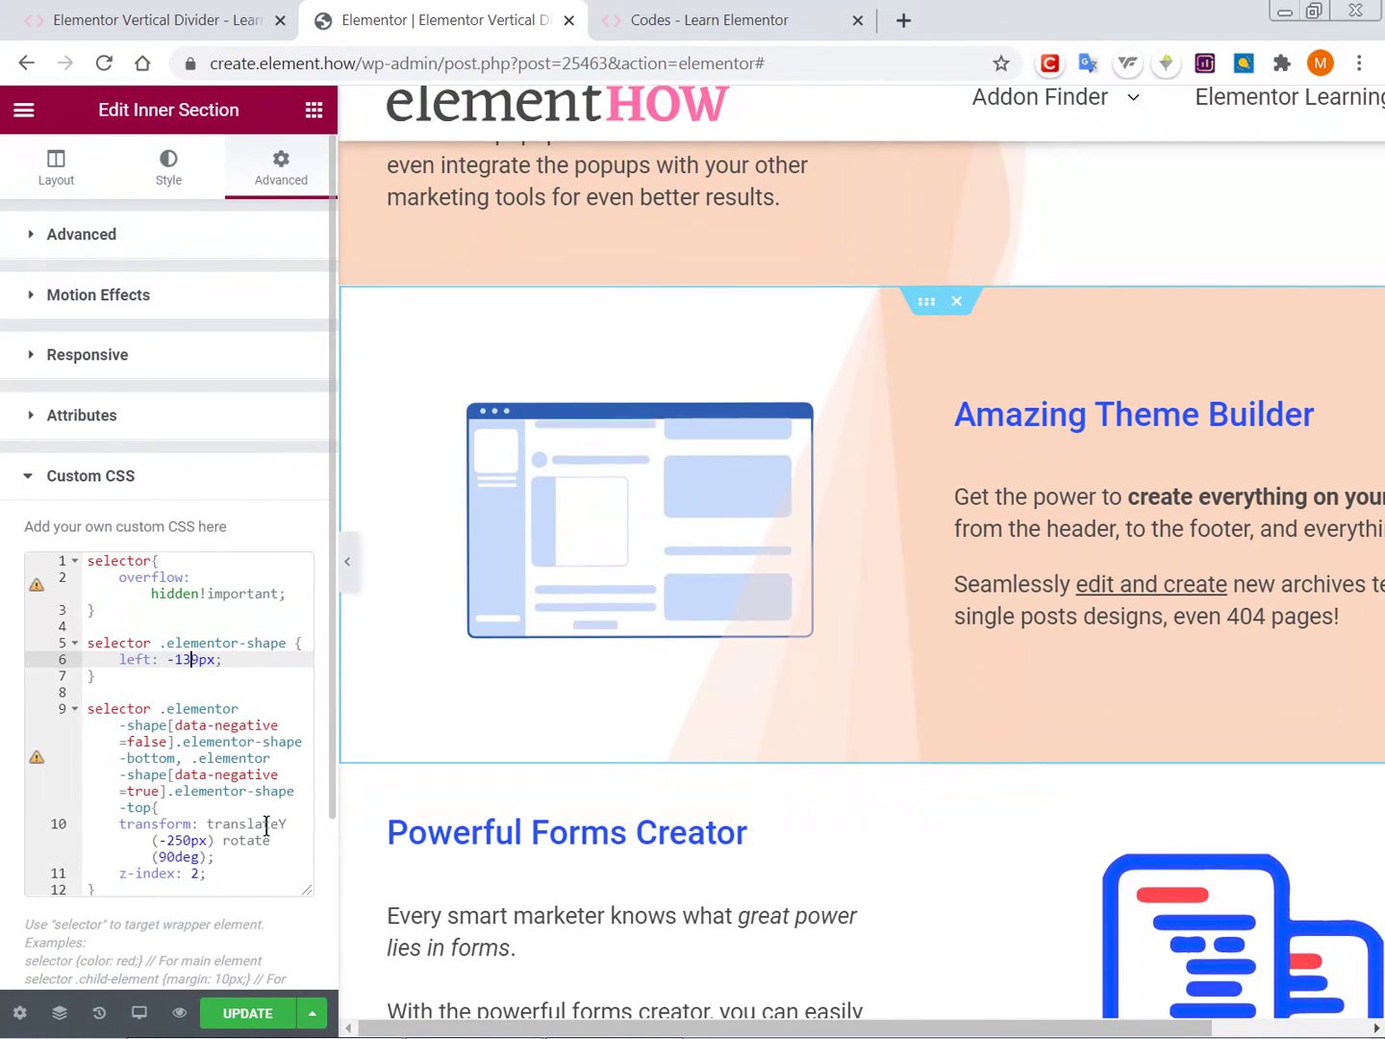
Set the translateY value in the custom CSS transform of the bottom shape to -50px.
click(183, 840)
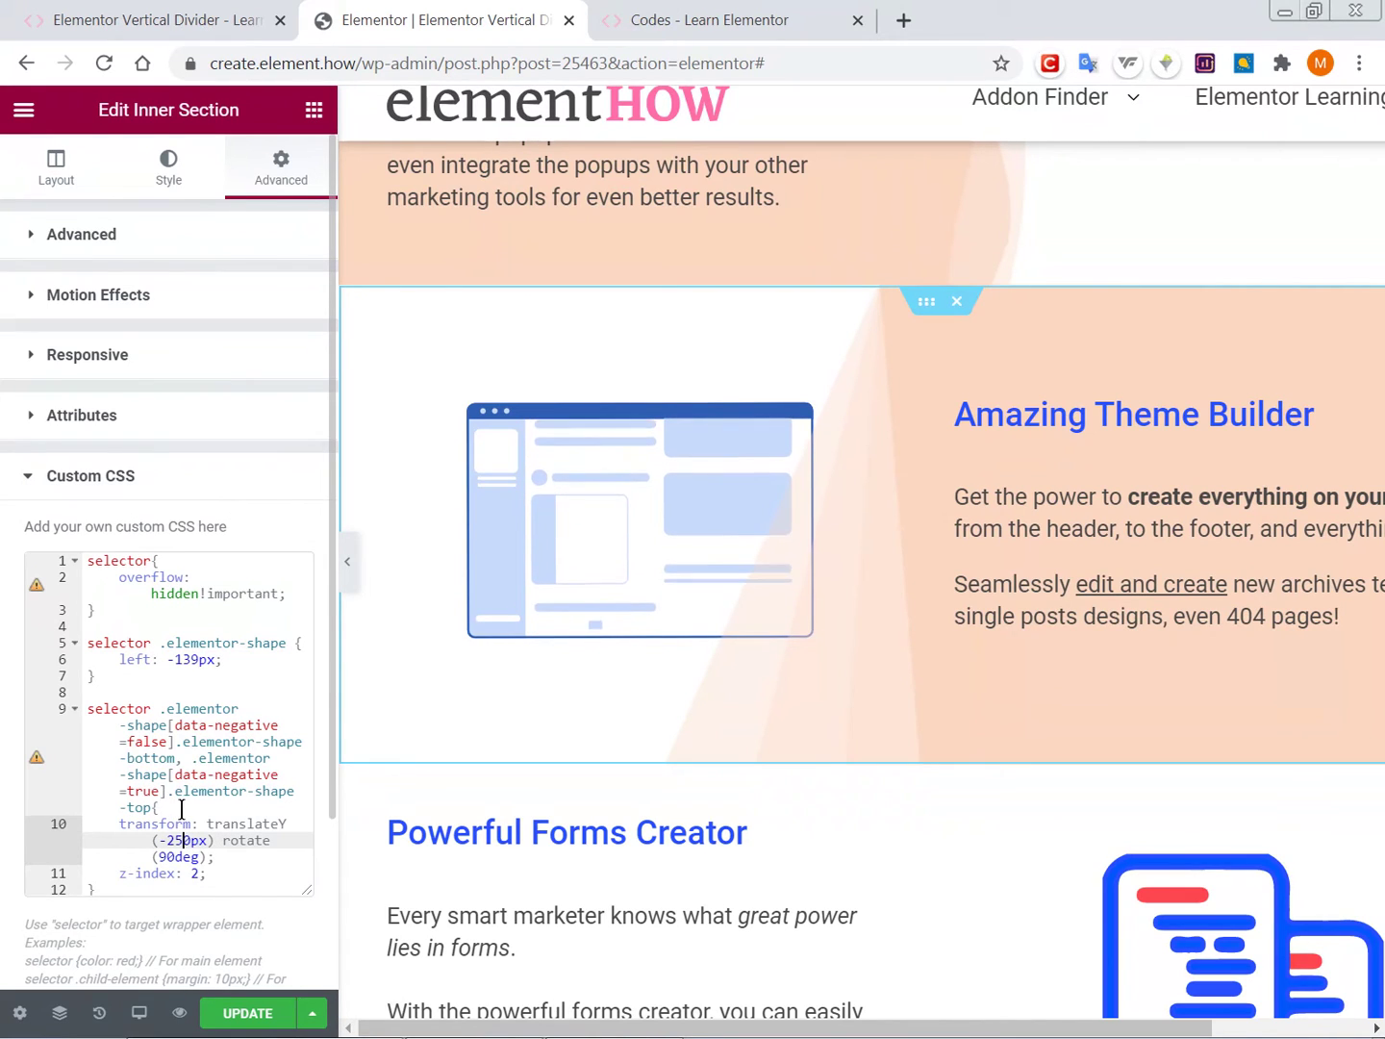
key(Left)
key(BackSpace)
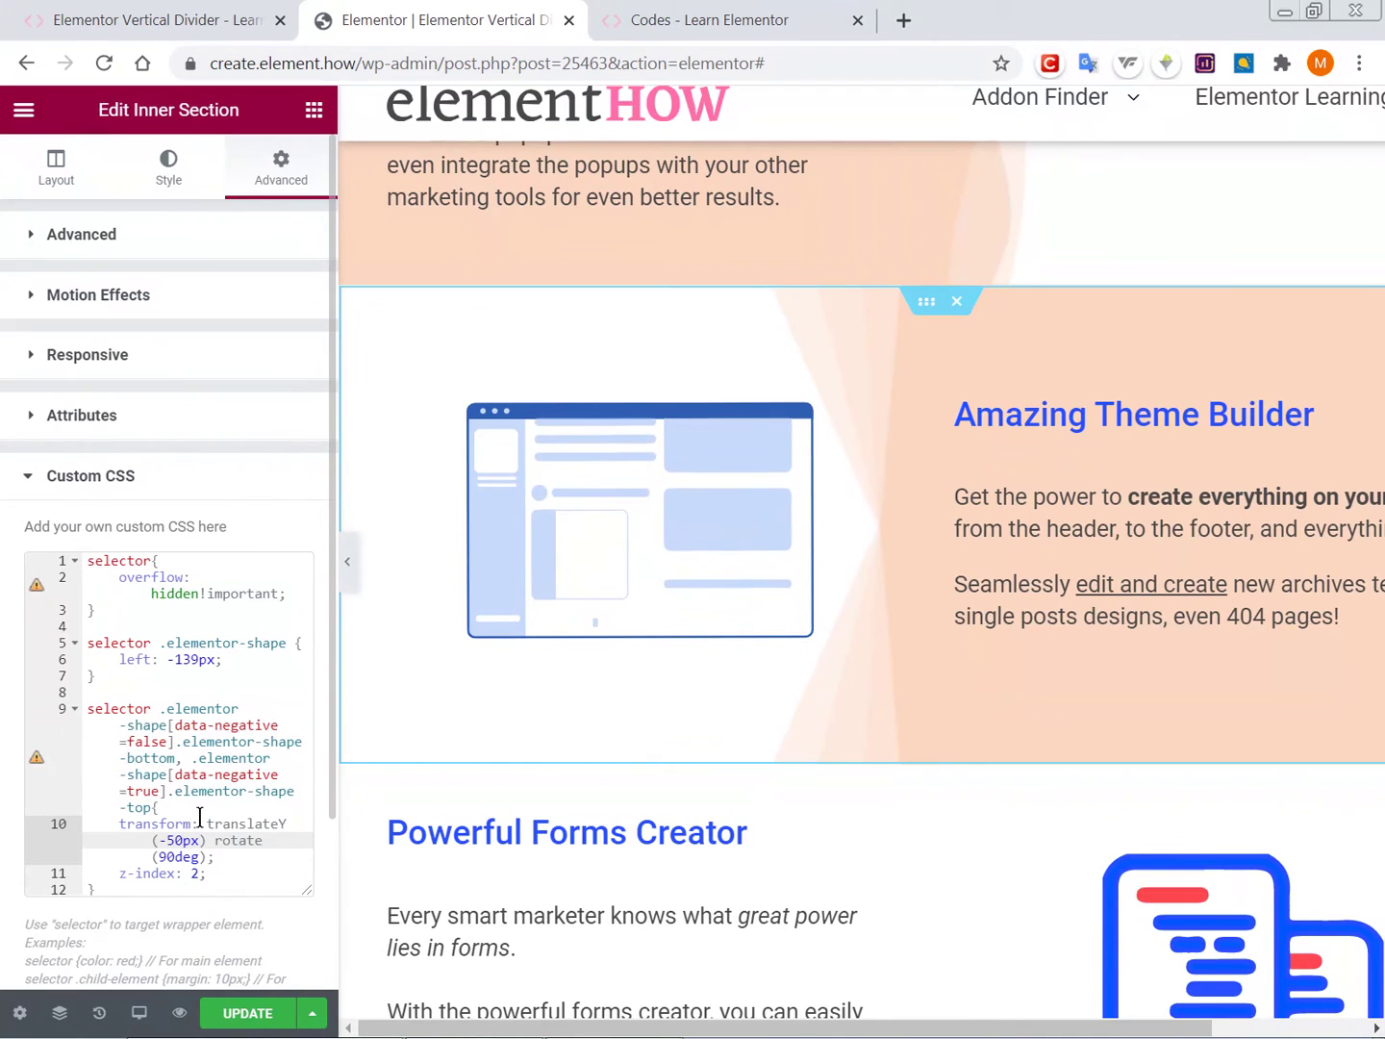
Set the width of the column containing the Powerful Forms Creator text to 60%.
key(ctrl+minus)
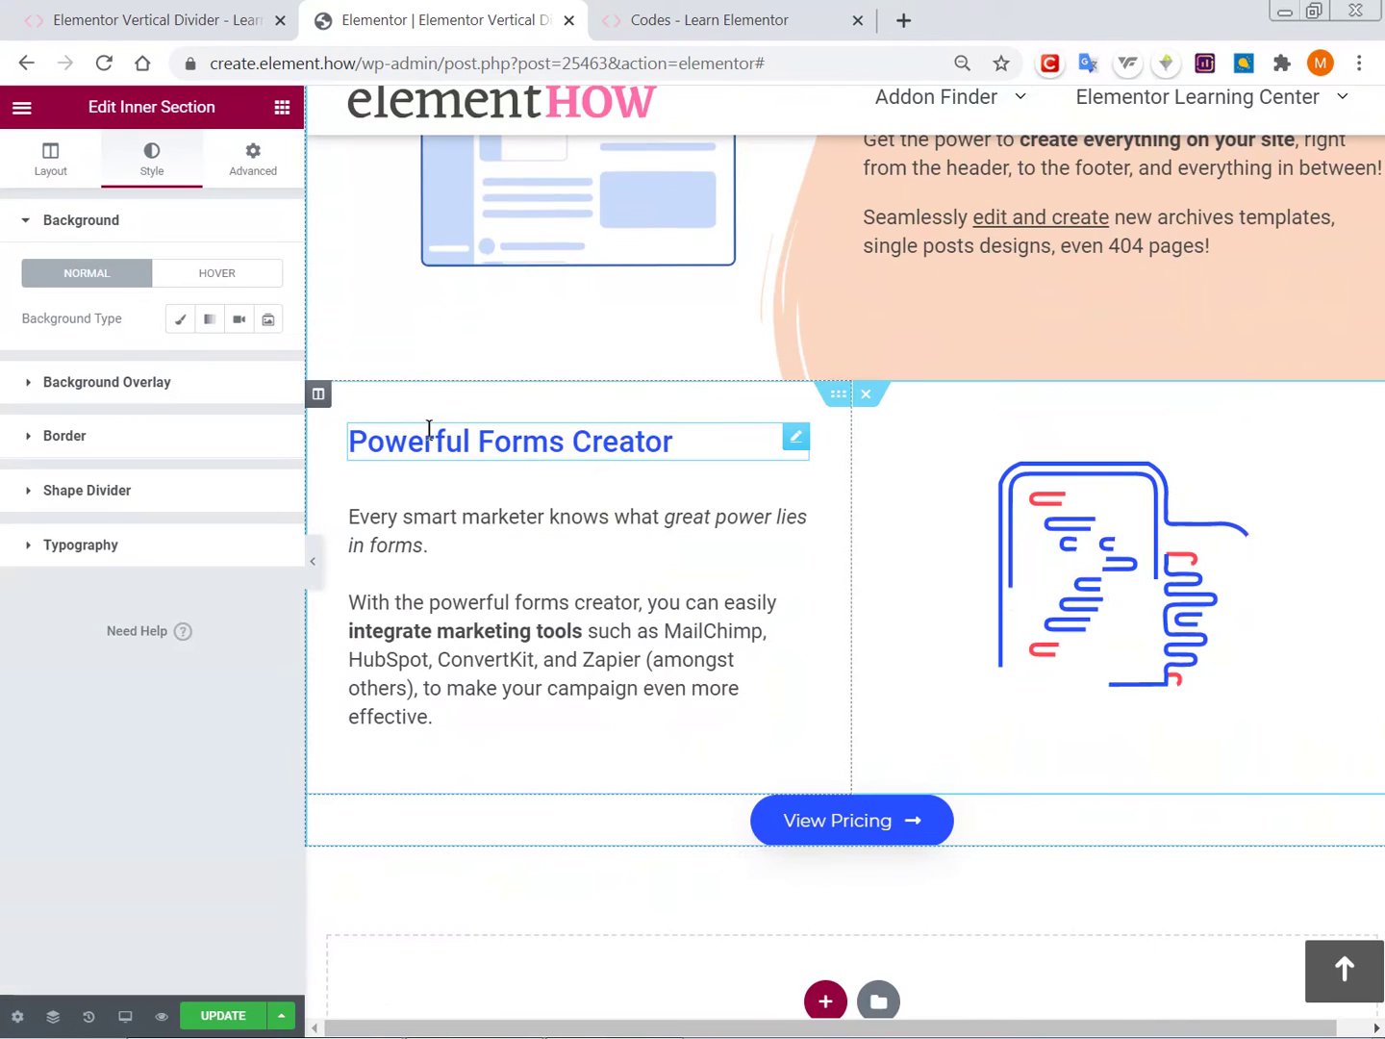
click(322, 401)
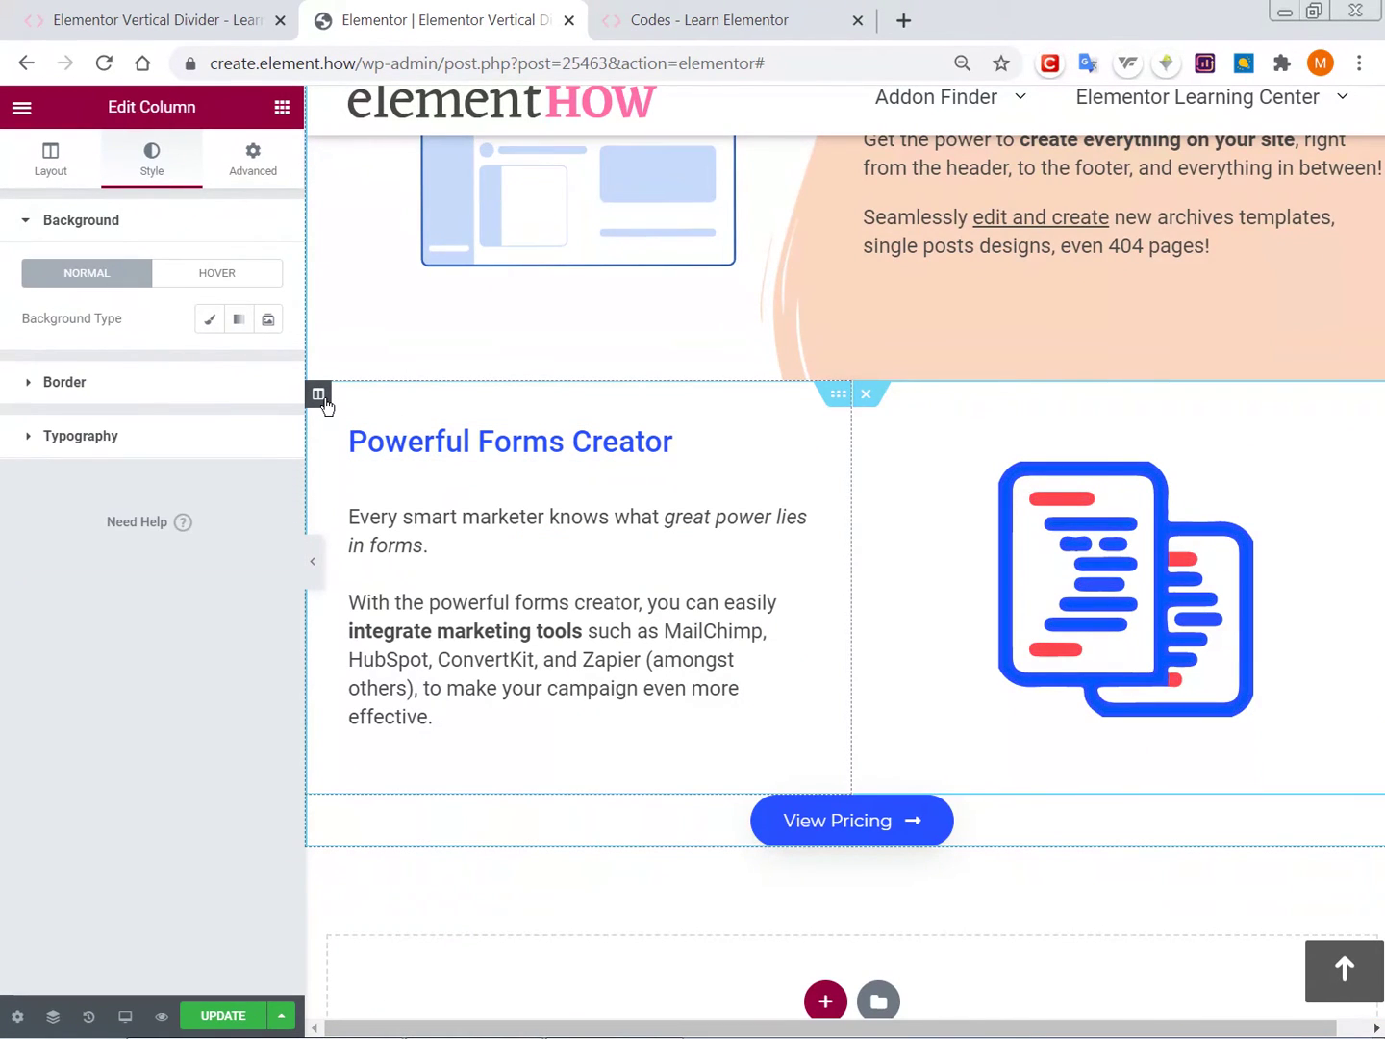
click(63, 161)
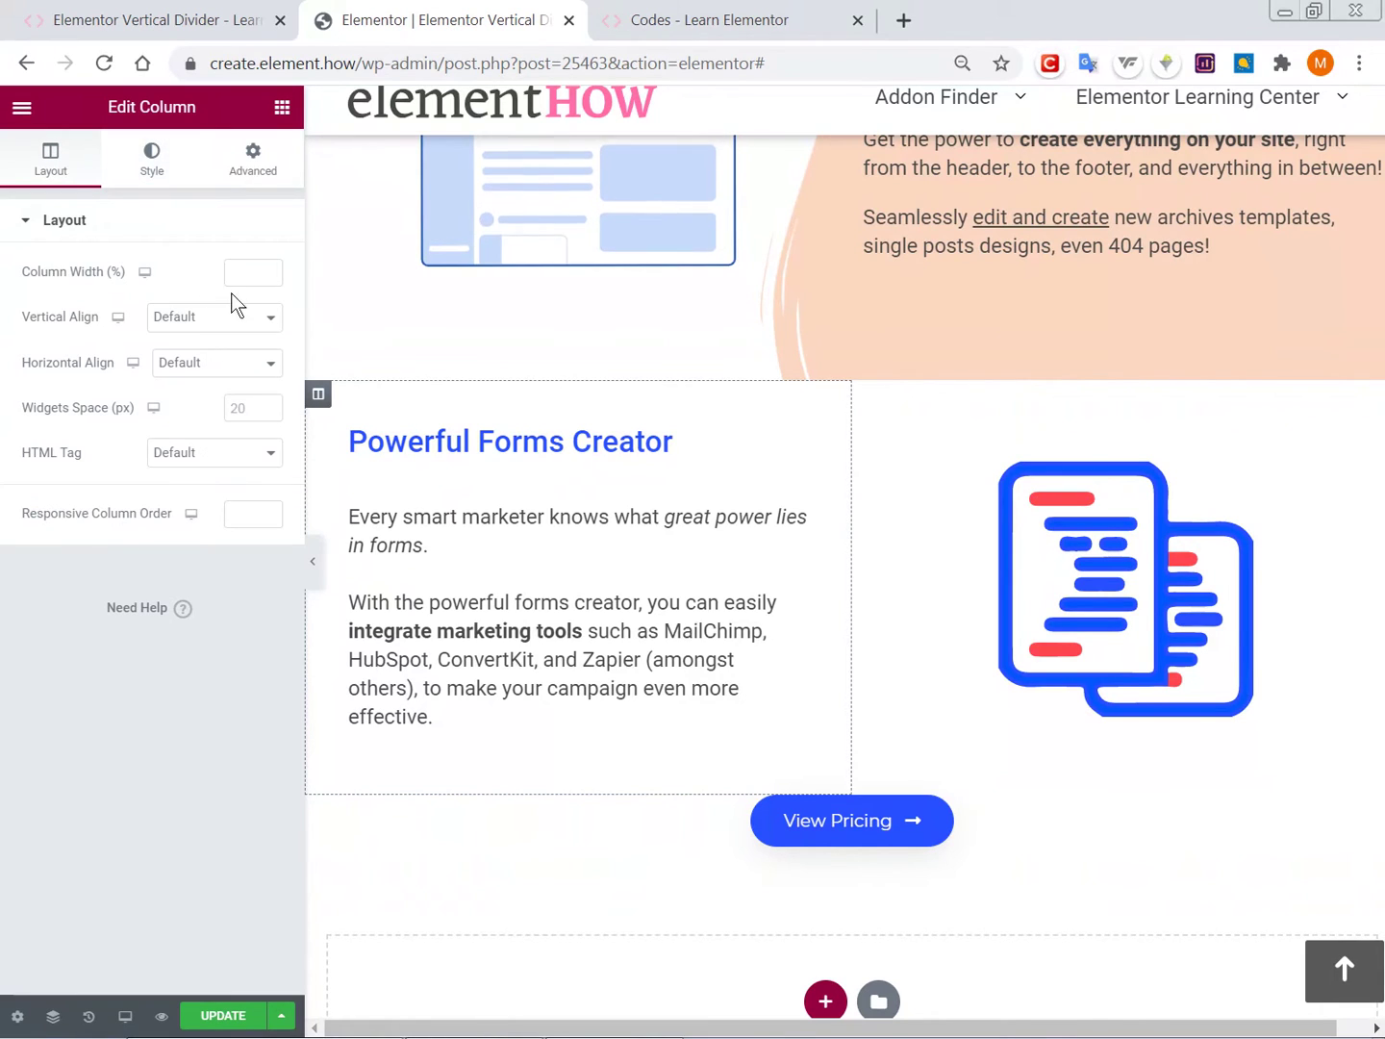
text(60)
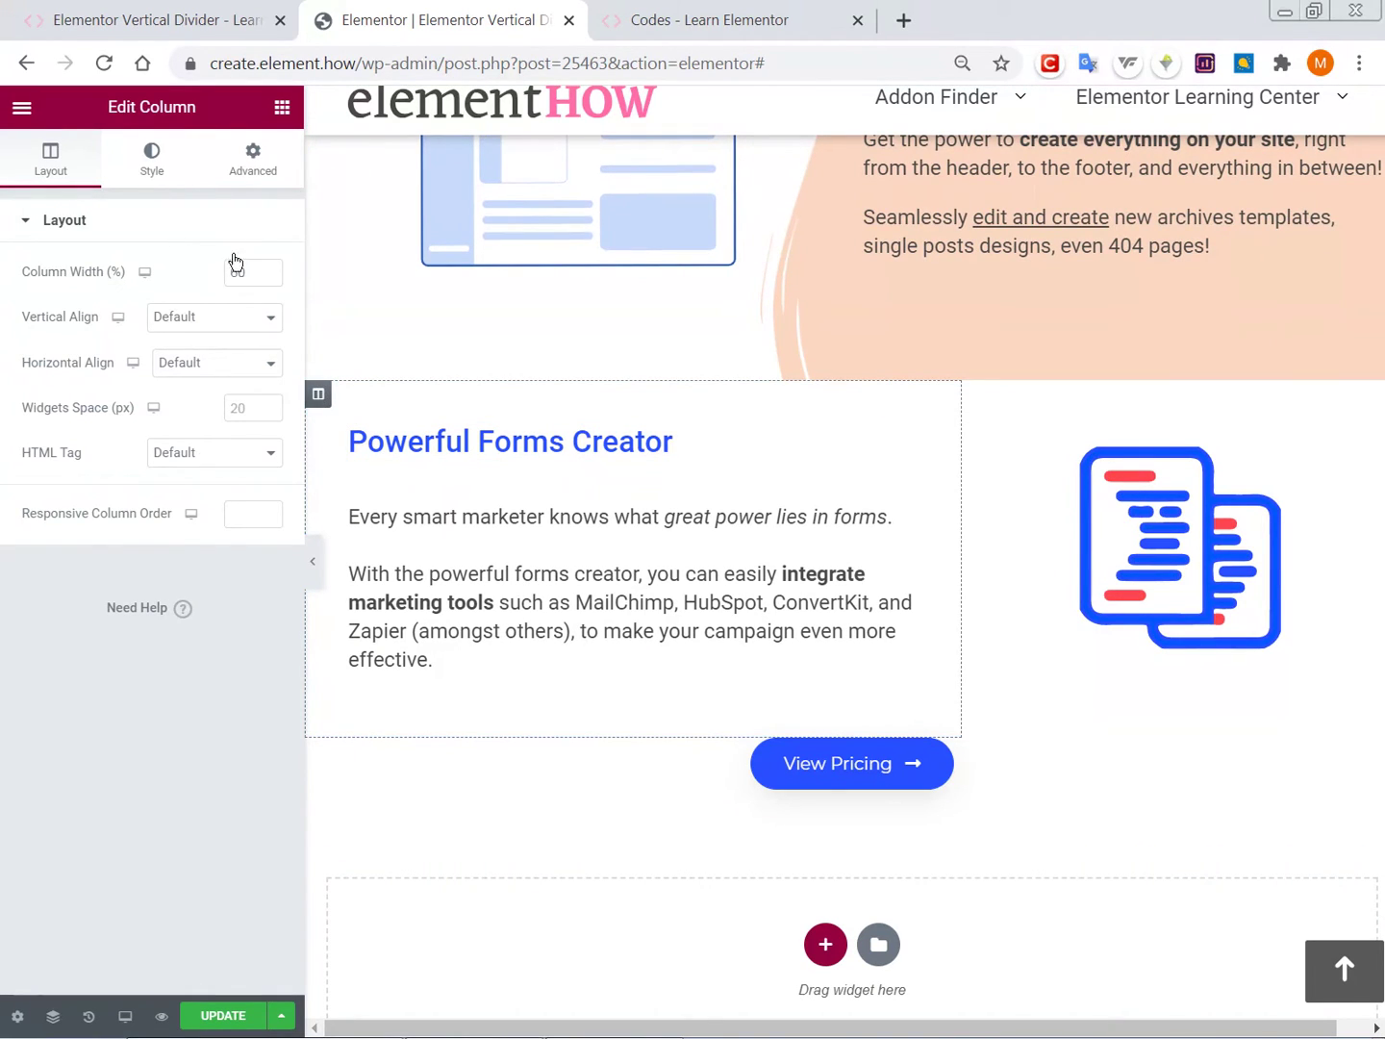
Give the Powerful Forms Creator column a classic background with the colour #FBD8C2.
click(151, 159)
click(212, 321)
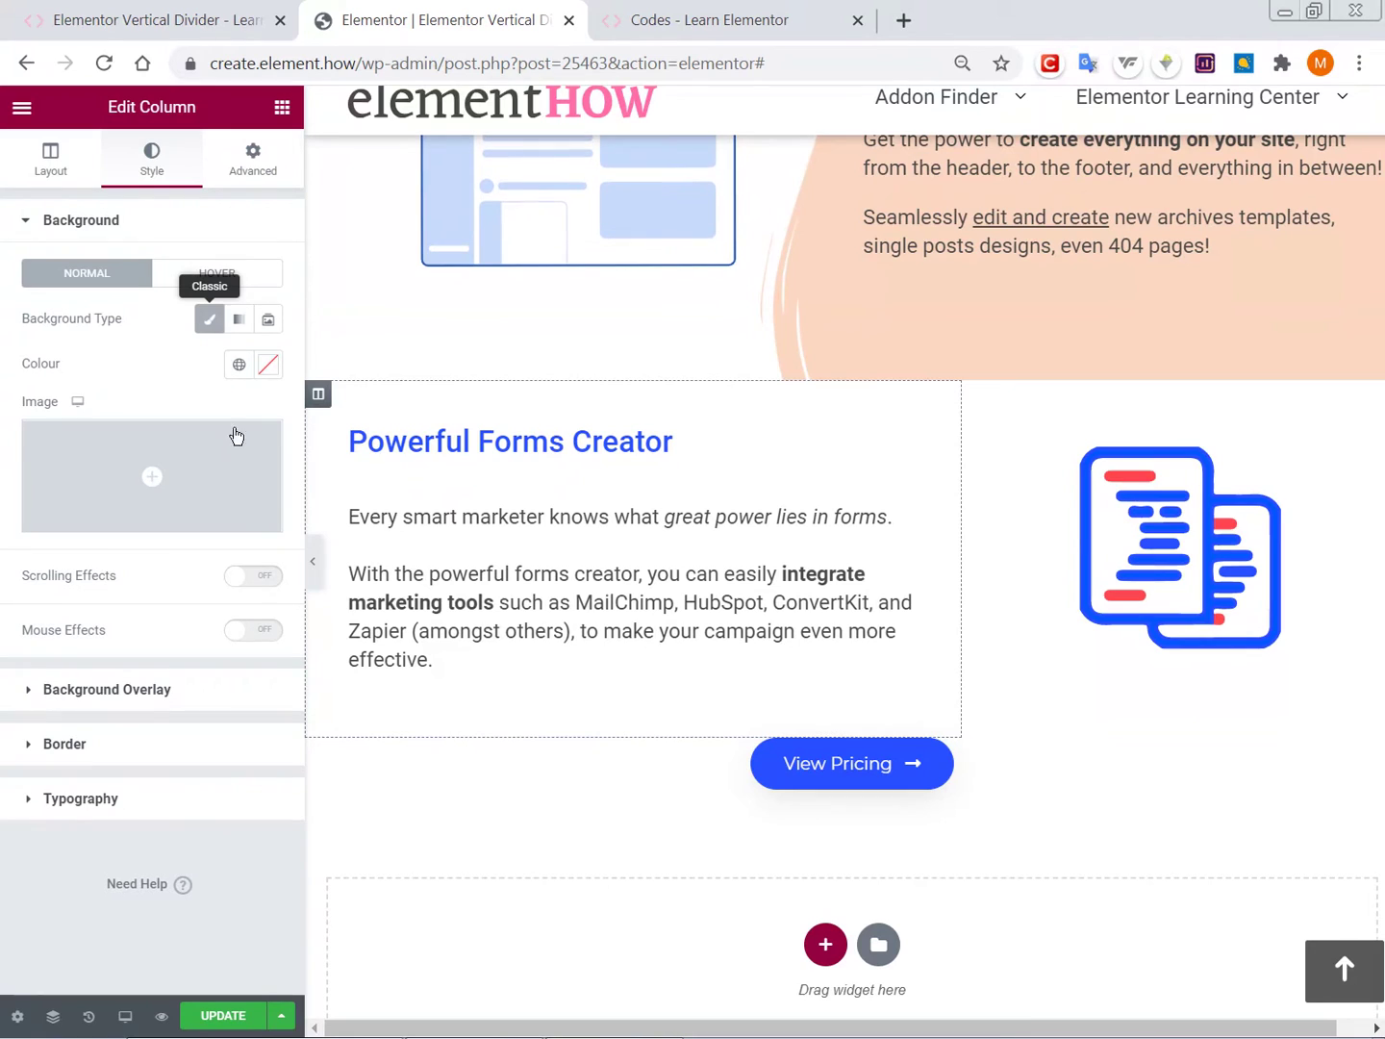
click(271, 368)
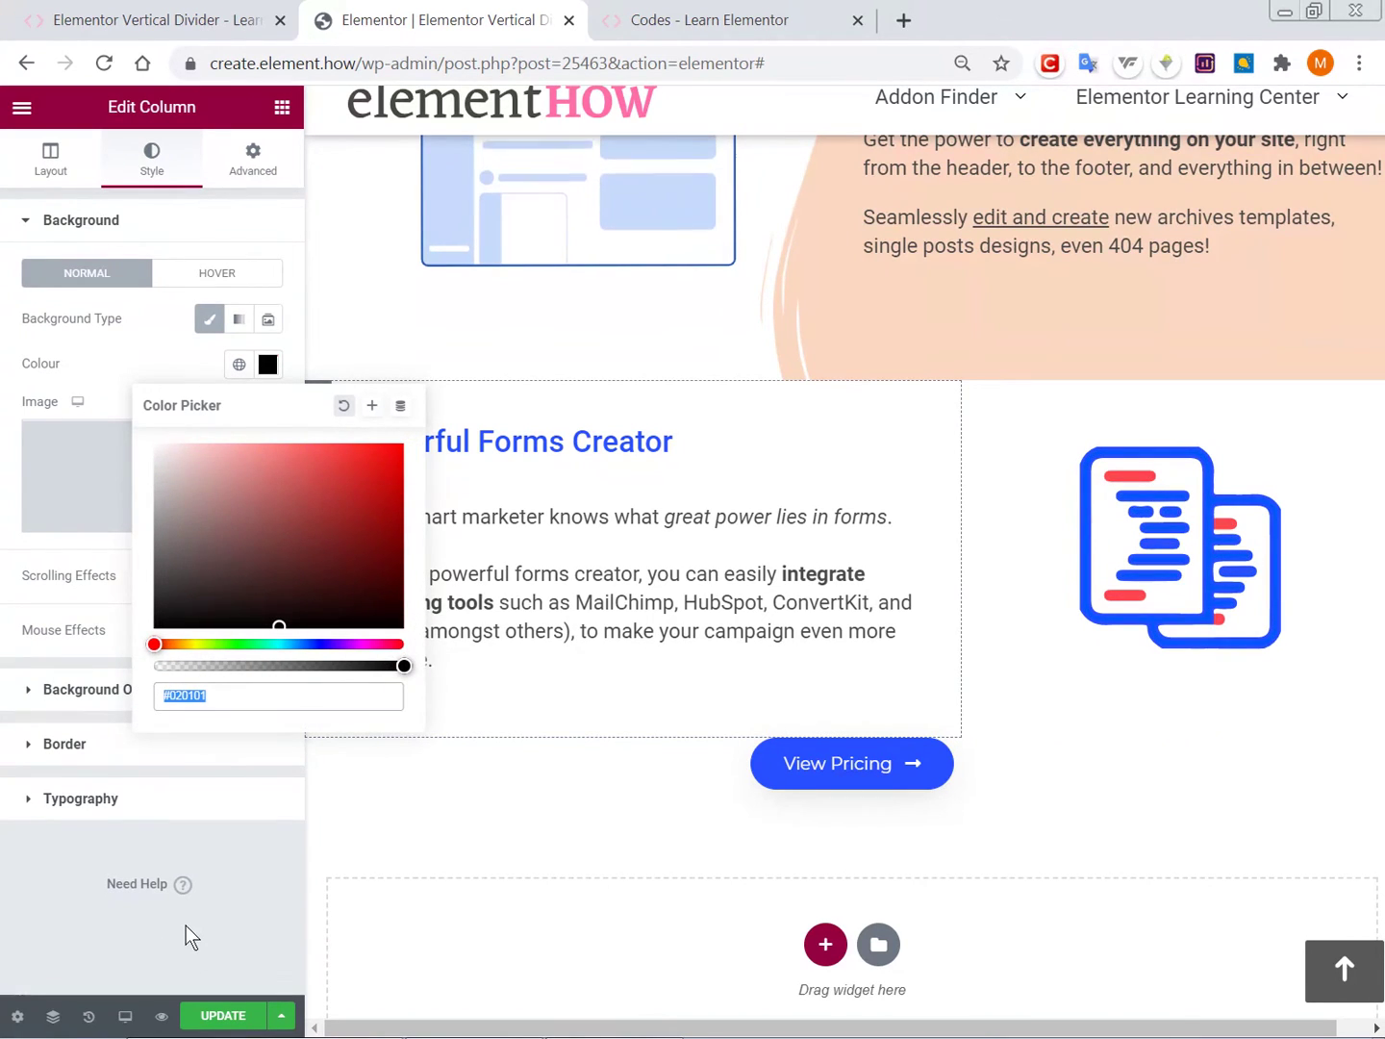
click(186, 926)
click(271, 367)
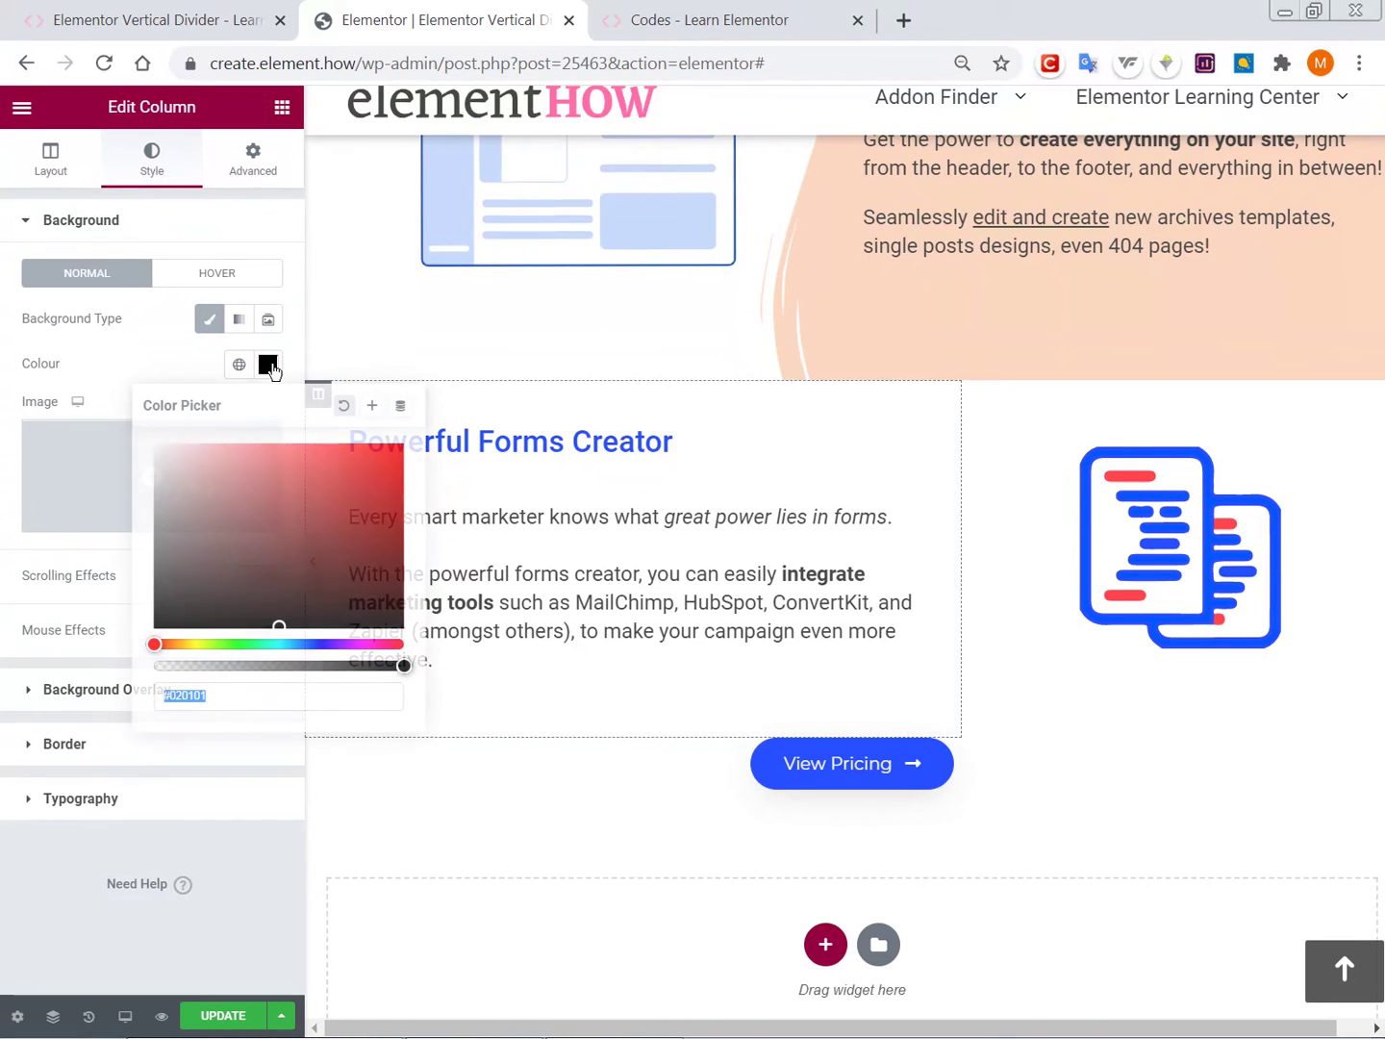
text(#FBD8C2)
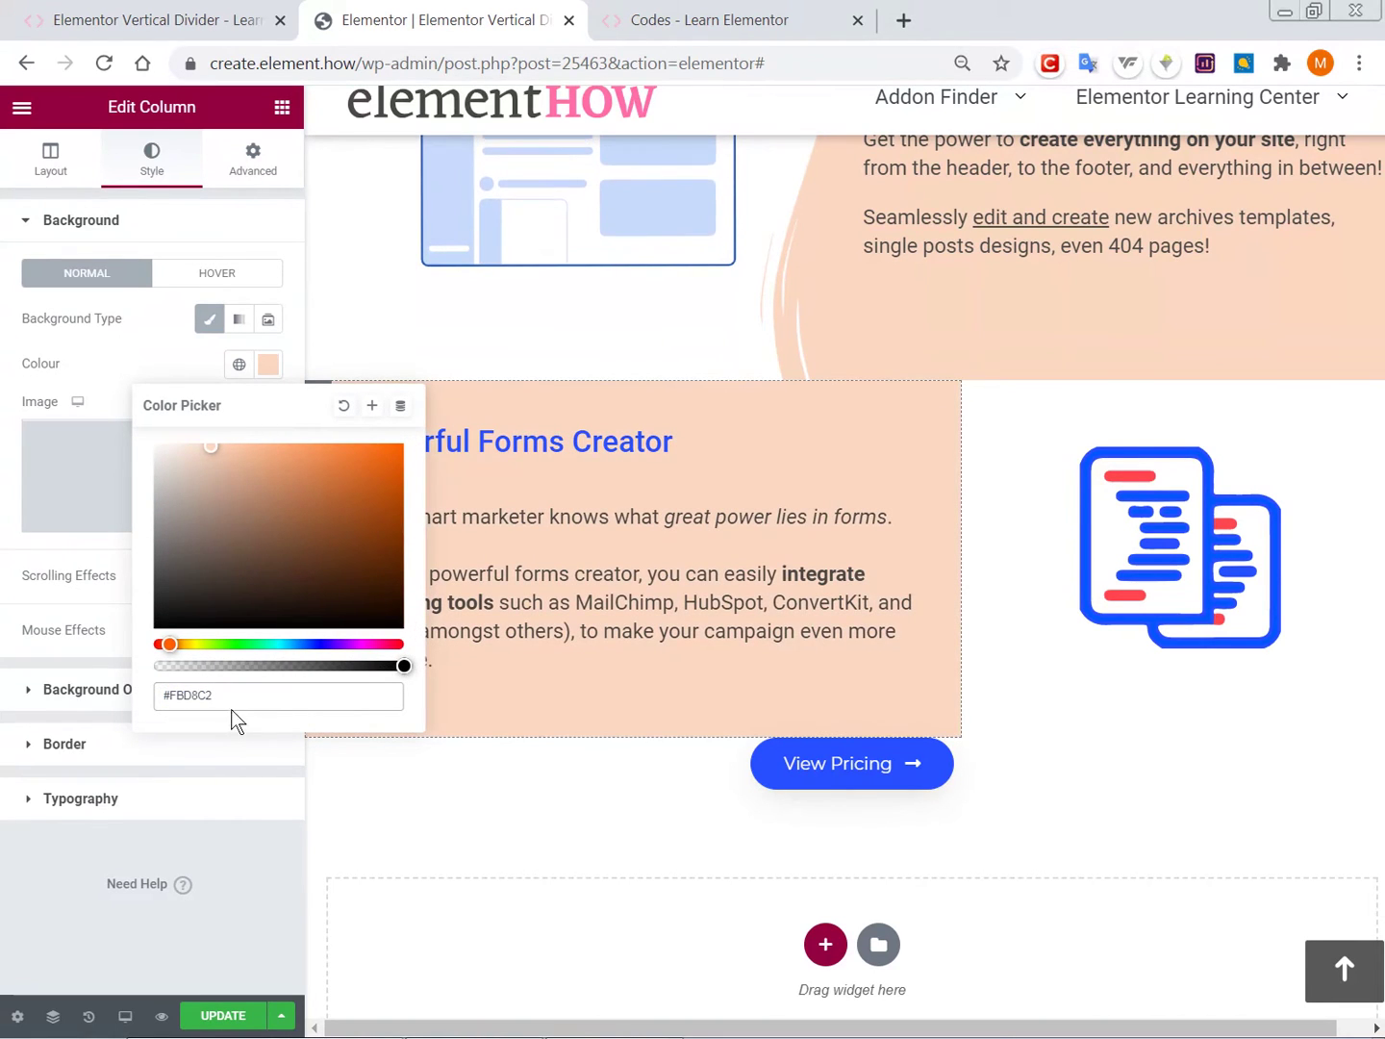
click(258, 851)
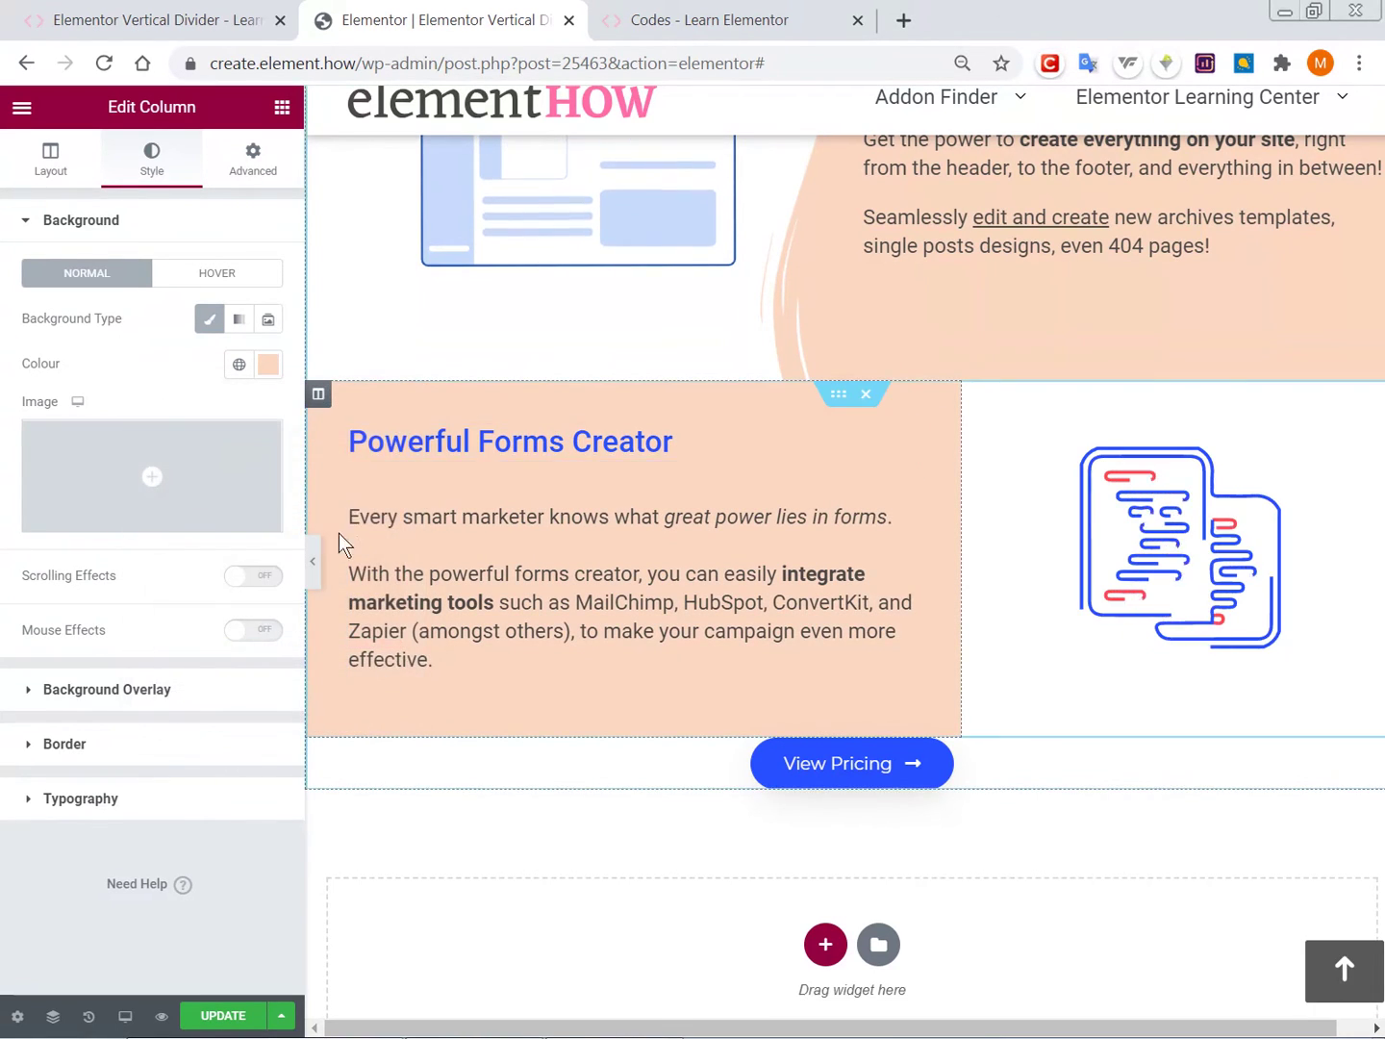
Zoom the page out and compare the outer edges of the coloured columns across the three inner sections.
key(ctrl+minus)
key(ctrl+minus)
key(ctrl+minus)
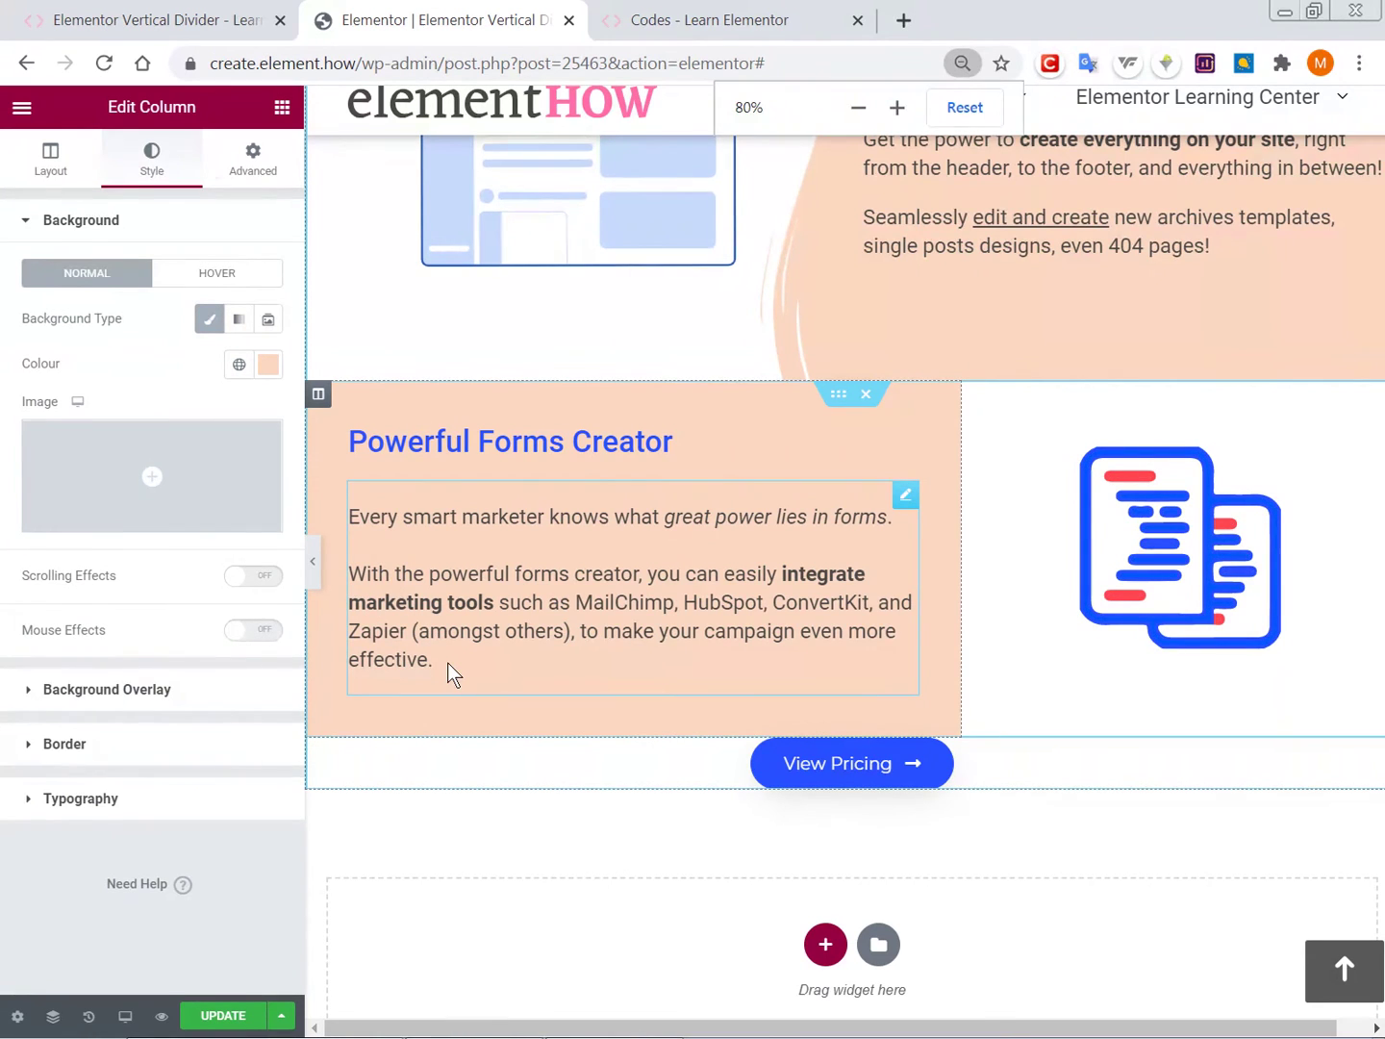
scroll(448, 672, down, 2)
scroll(447, 671, up, 2)
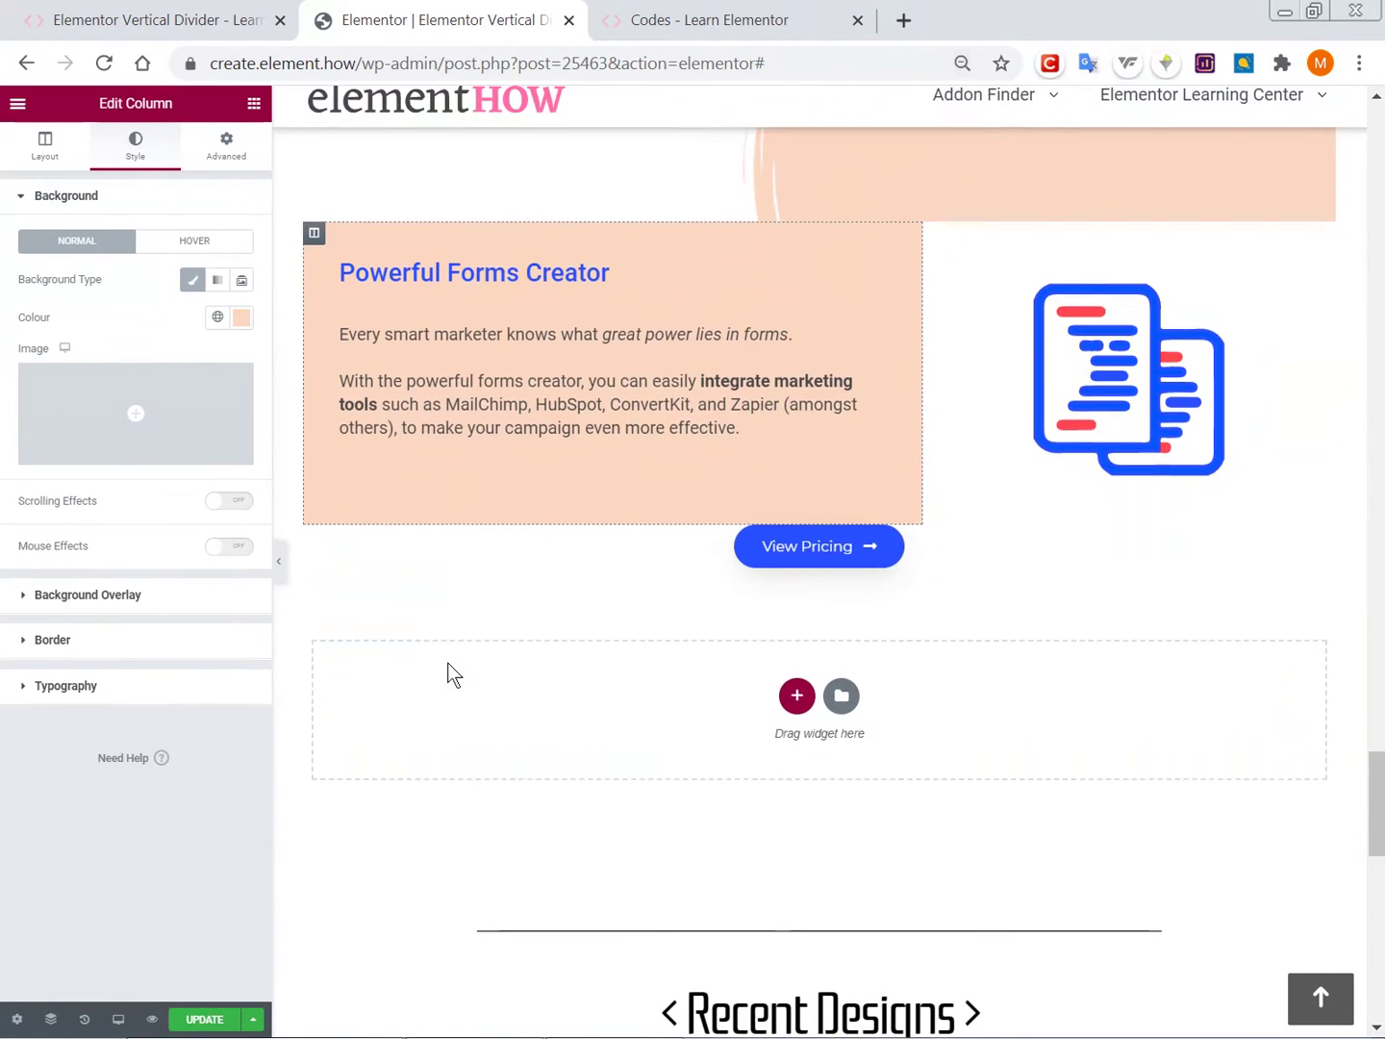
key(ctrl+0)
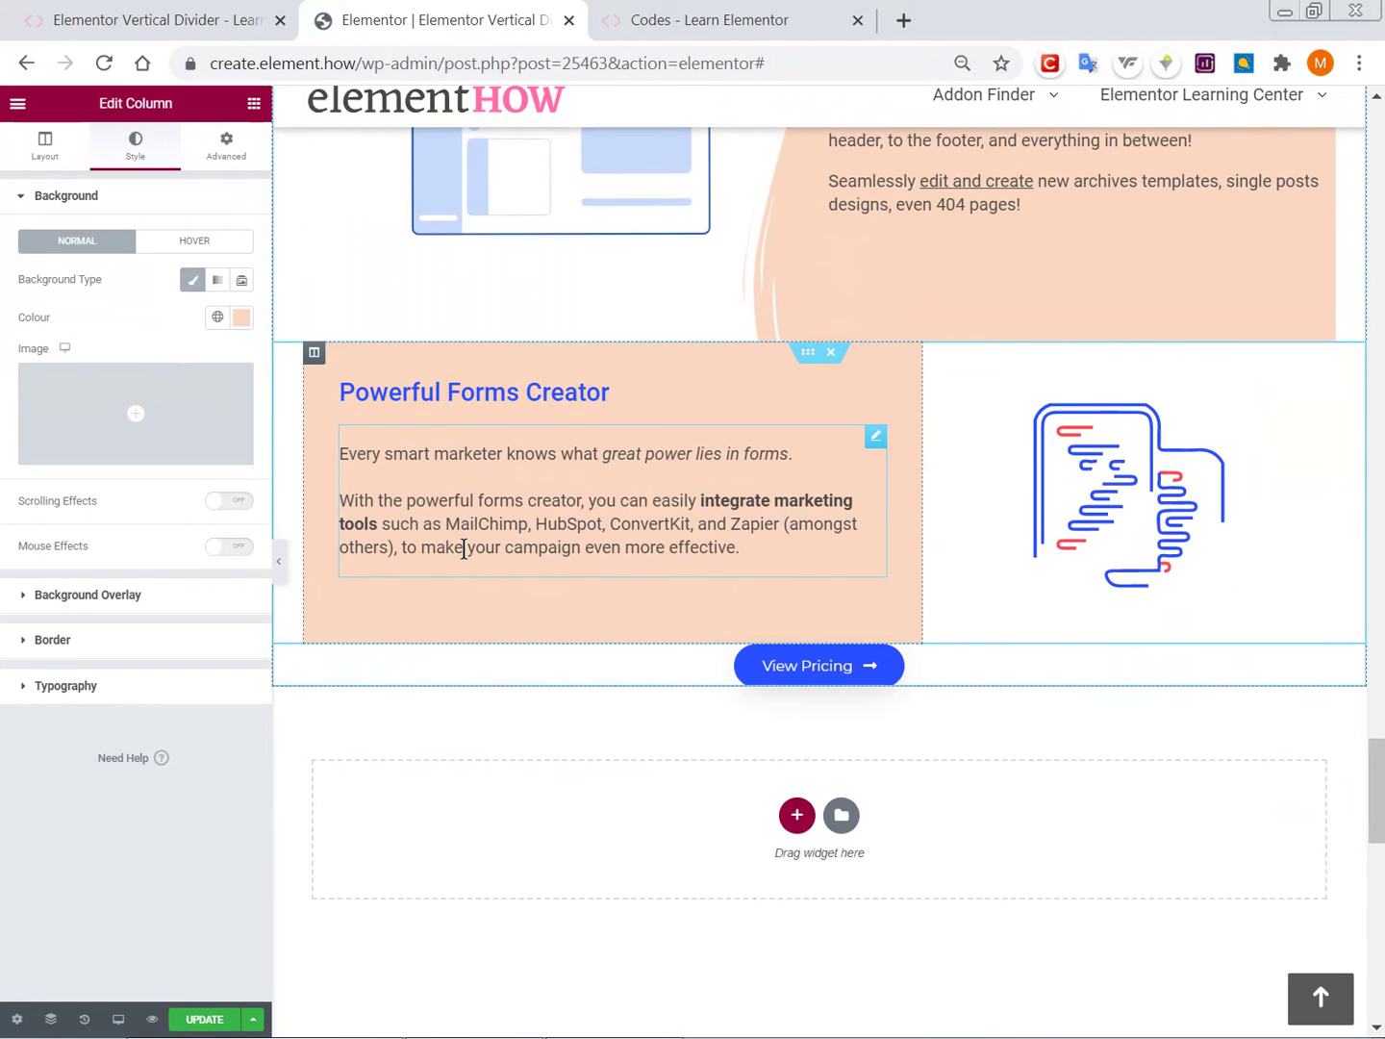
scroll(464, 549, up, 1)
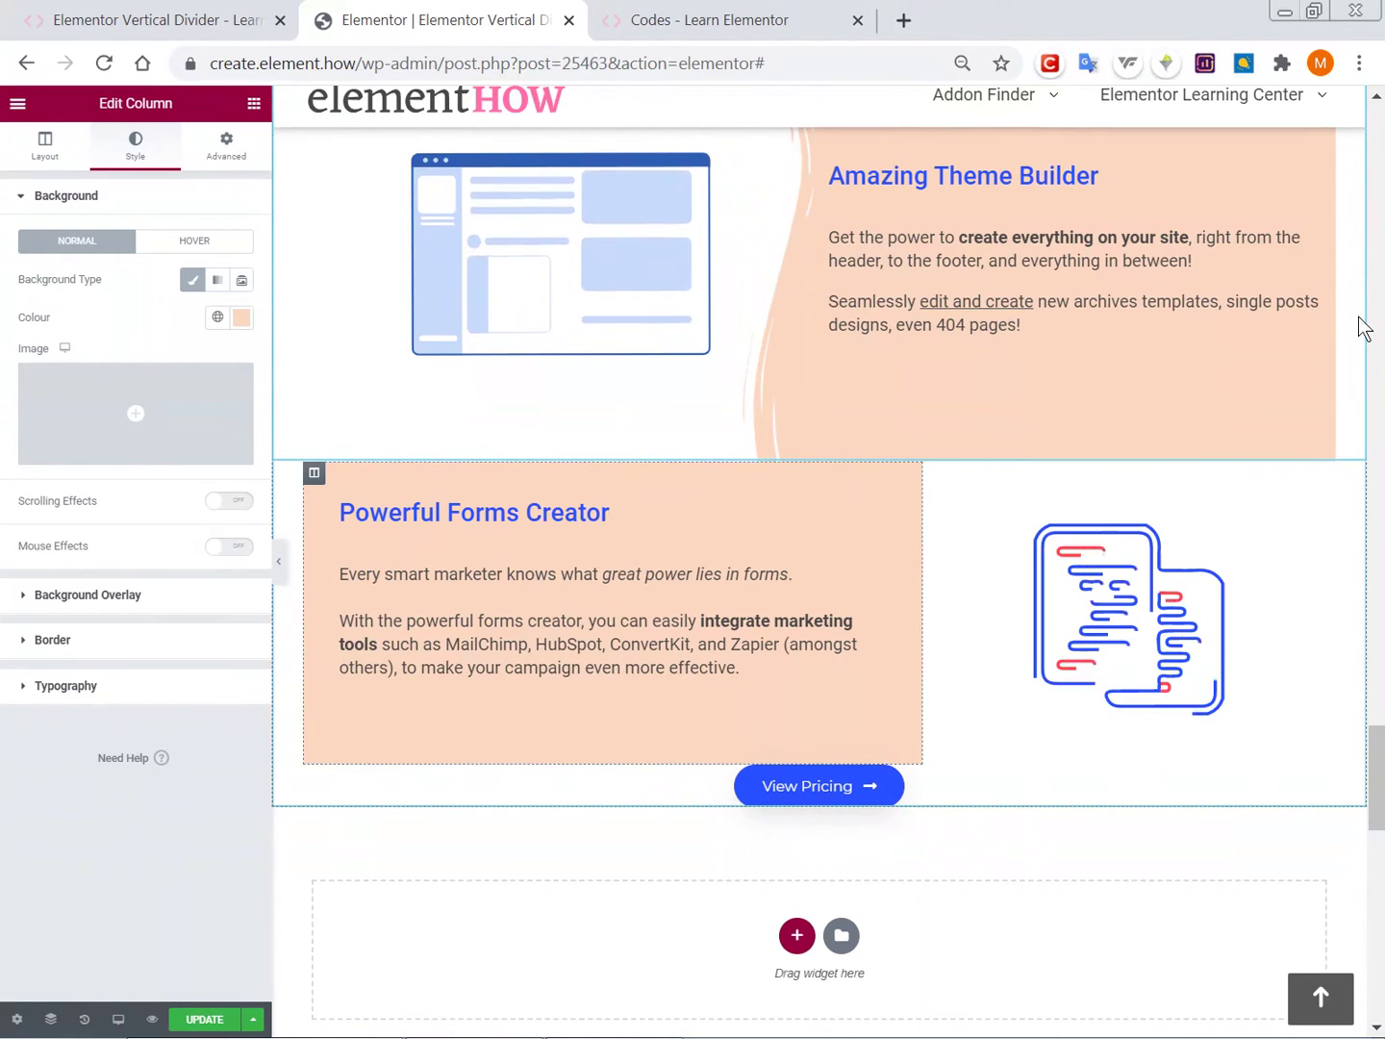
scroll(1356, 323, up, 5)
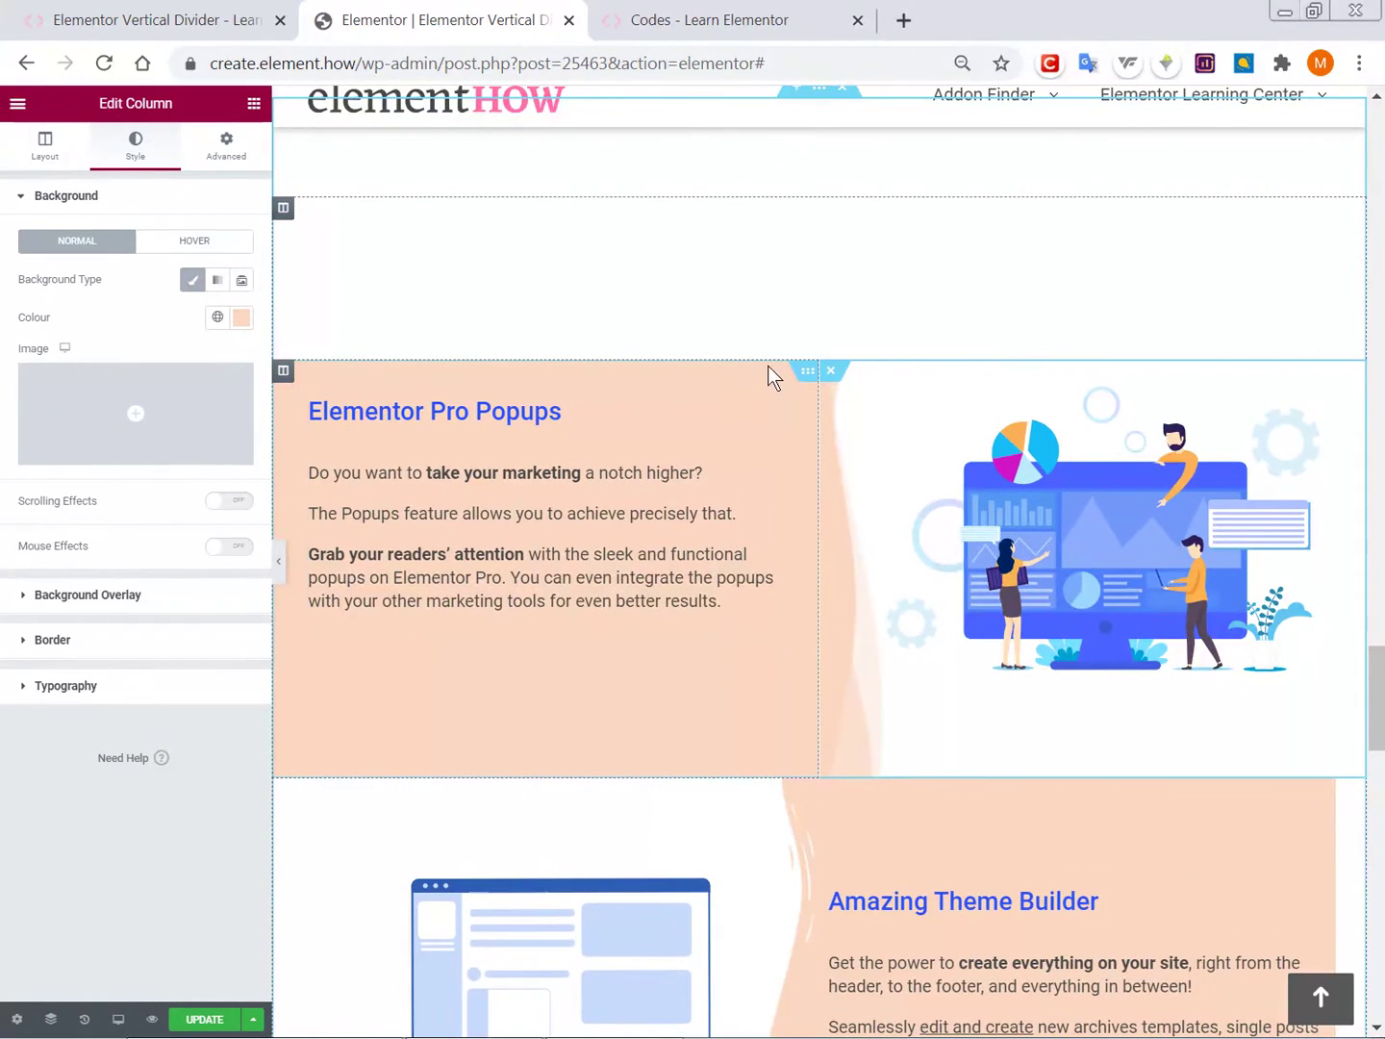
Open the Elementor Pro Popups inner section's layout settings and compare its column edges with the sections below.
click(806, 374)
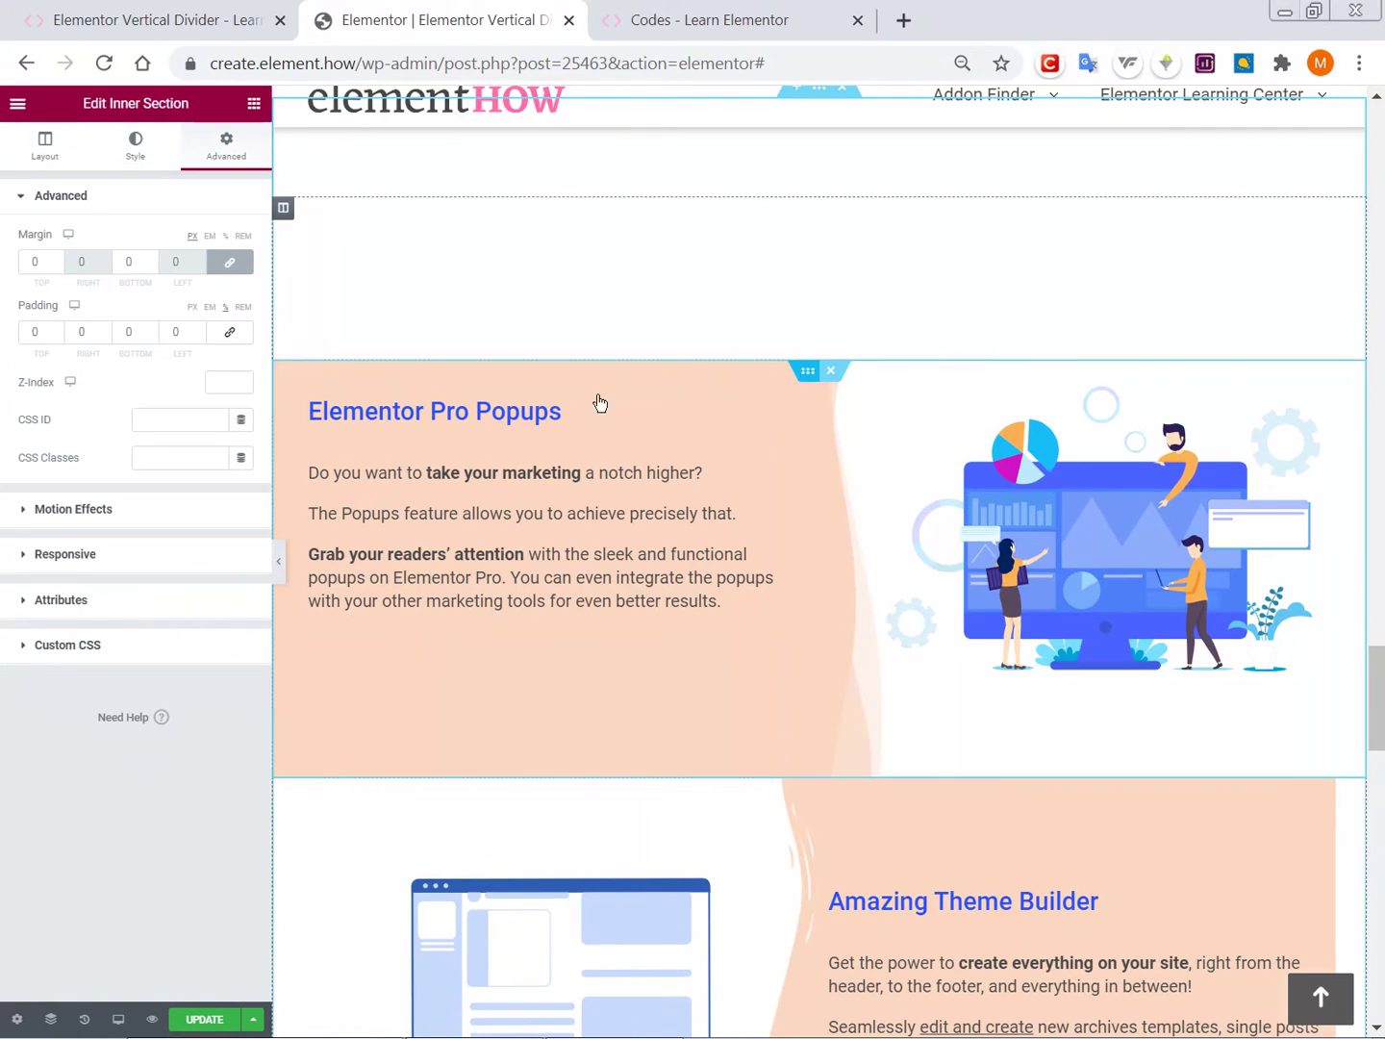
click(26, 148)
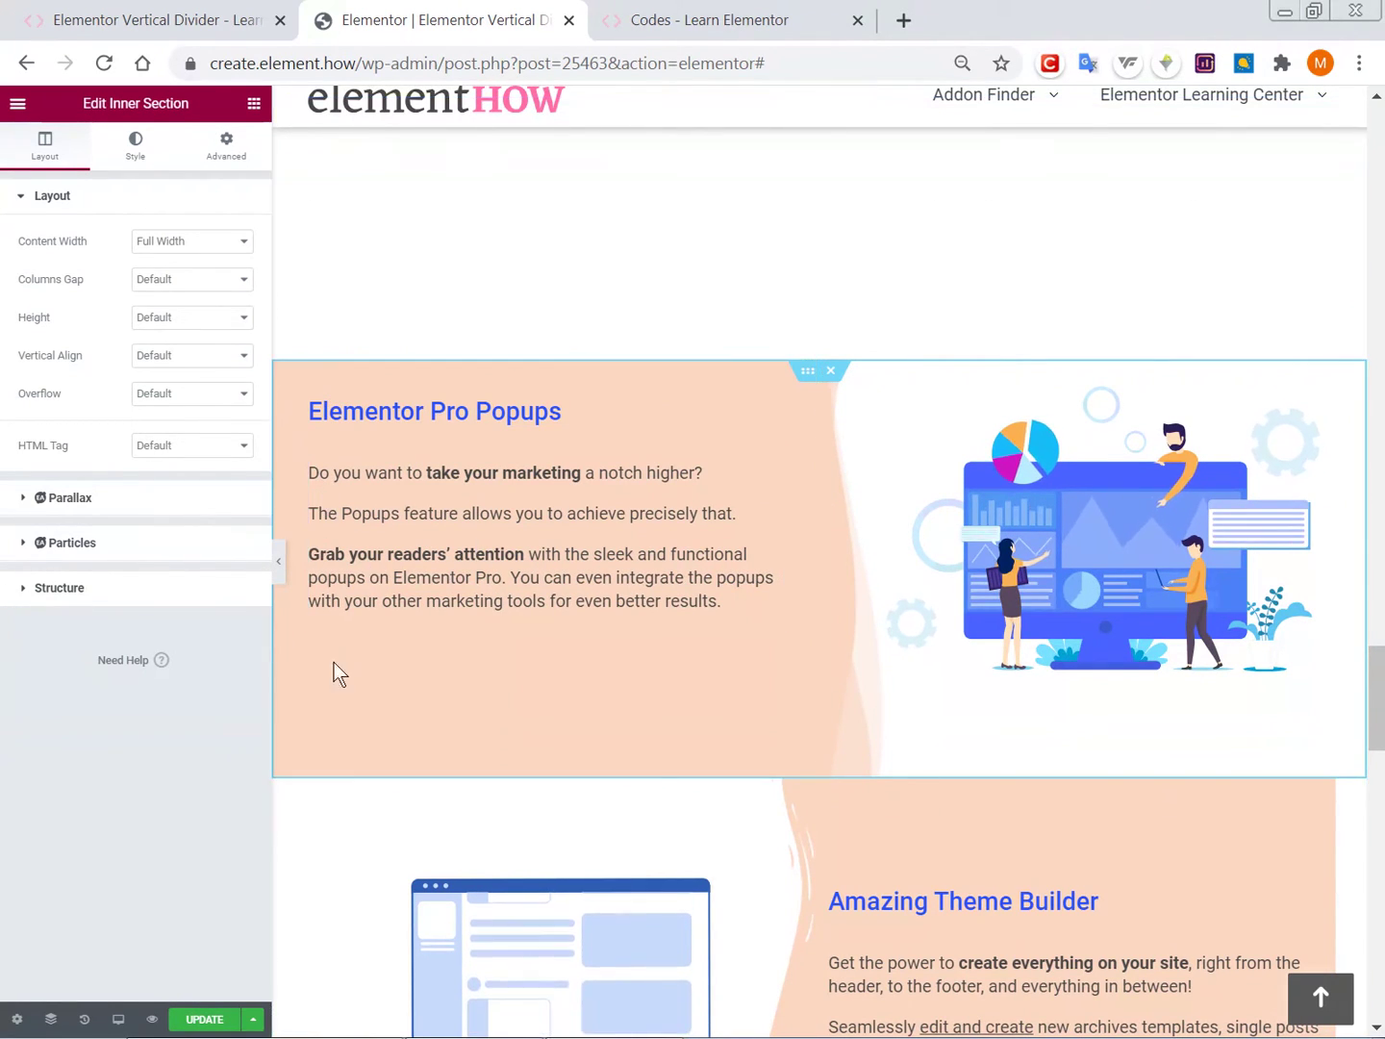
scroll(317, 673, down, 1)
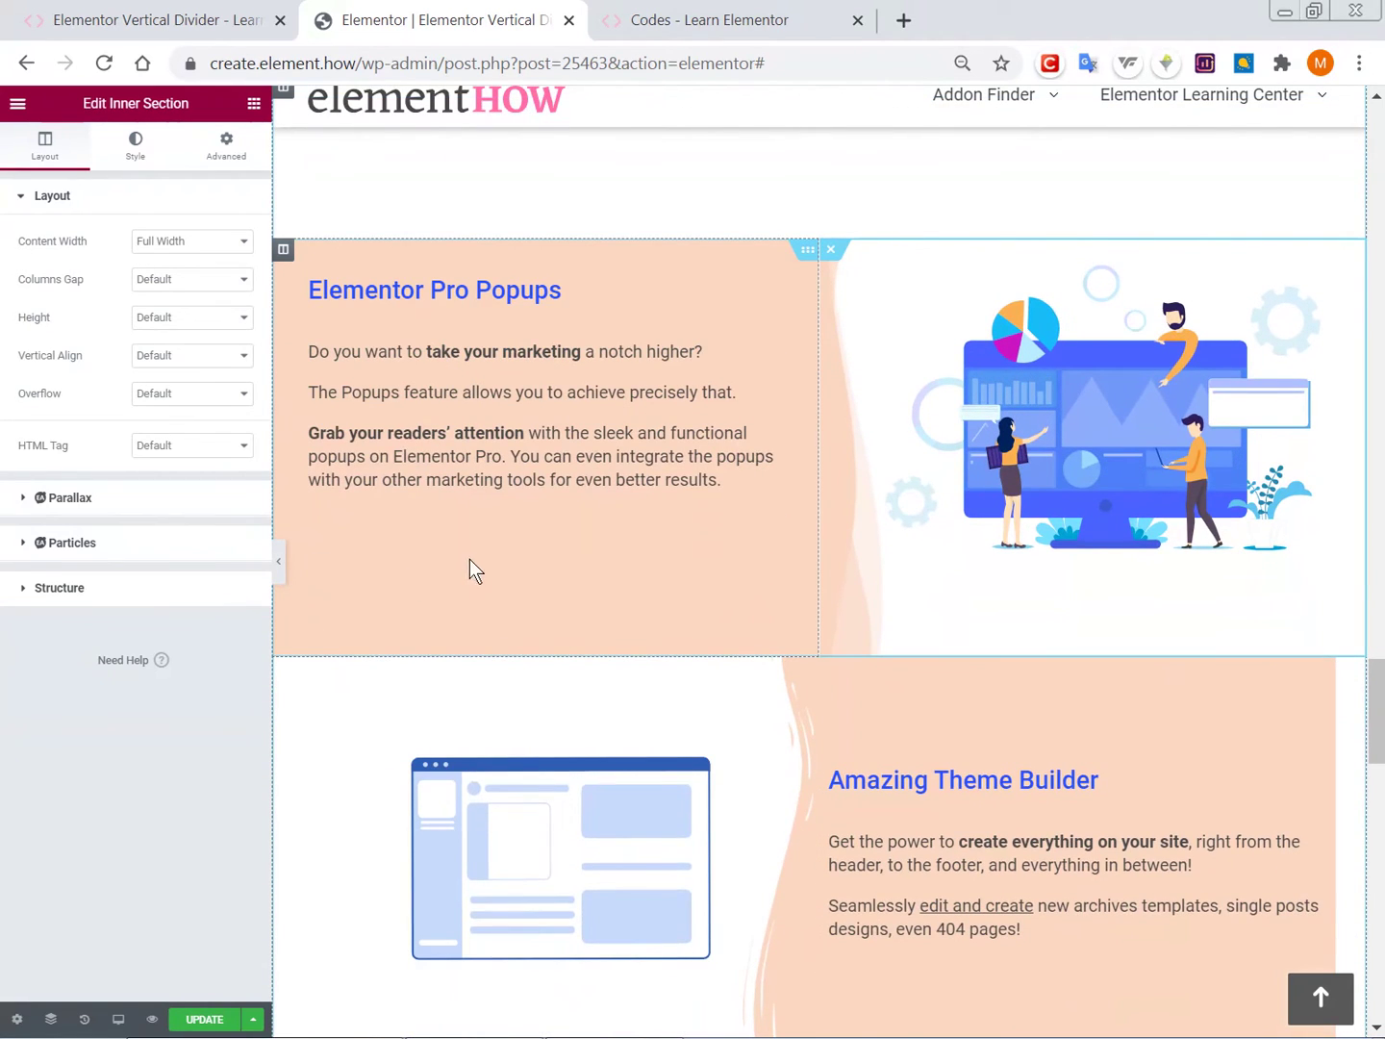
scroll(347, 533, down, 1)
scroll(383, 424, down, 2)
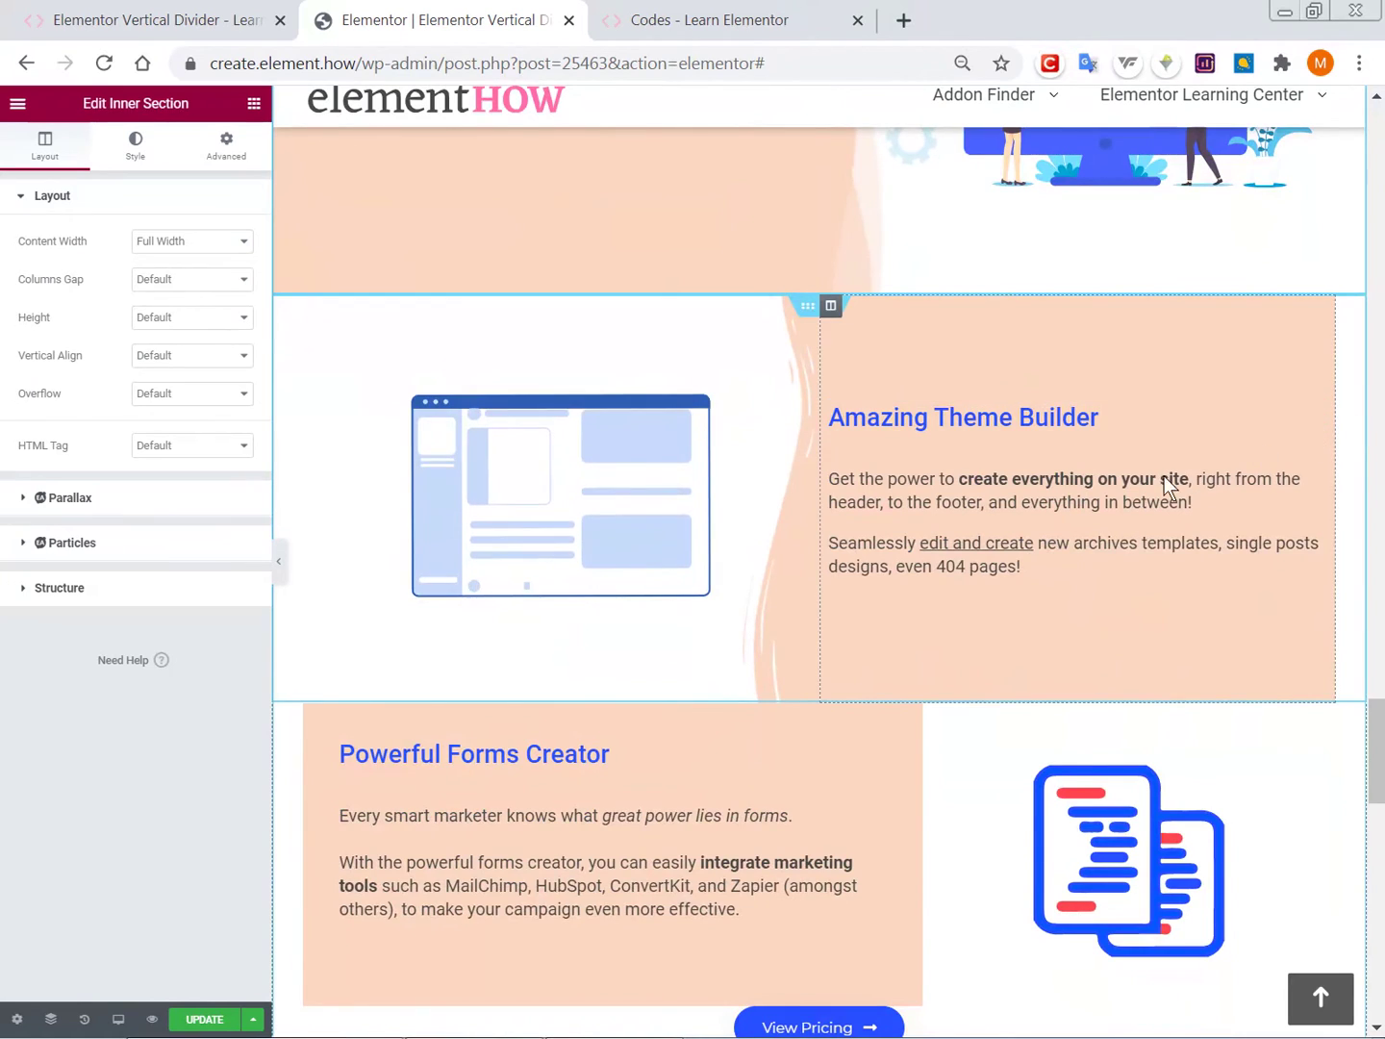
scroll(1193, 471, down, 4)
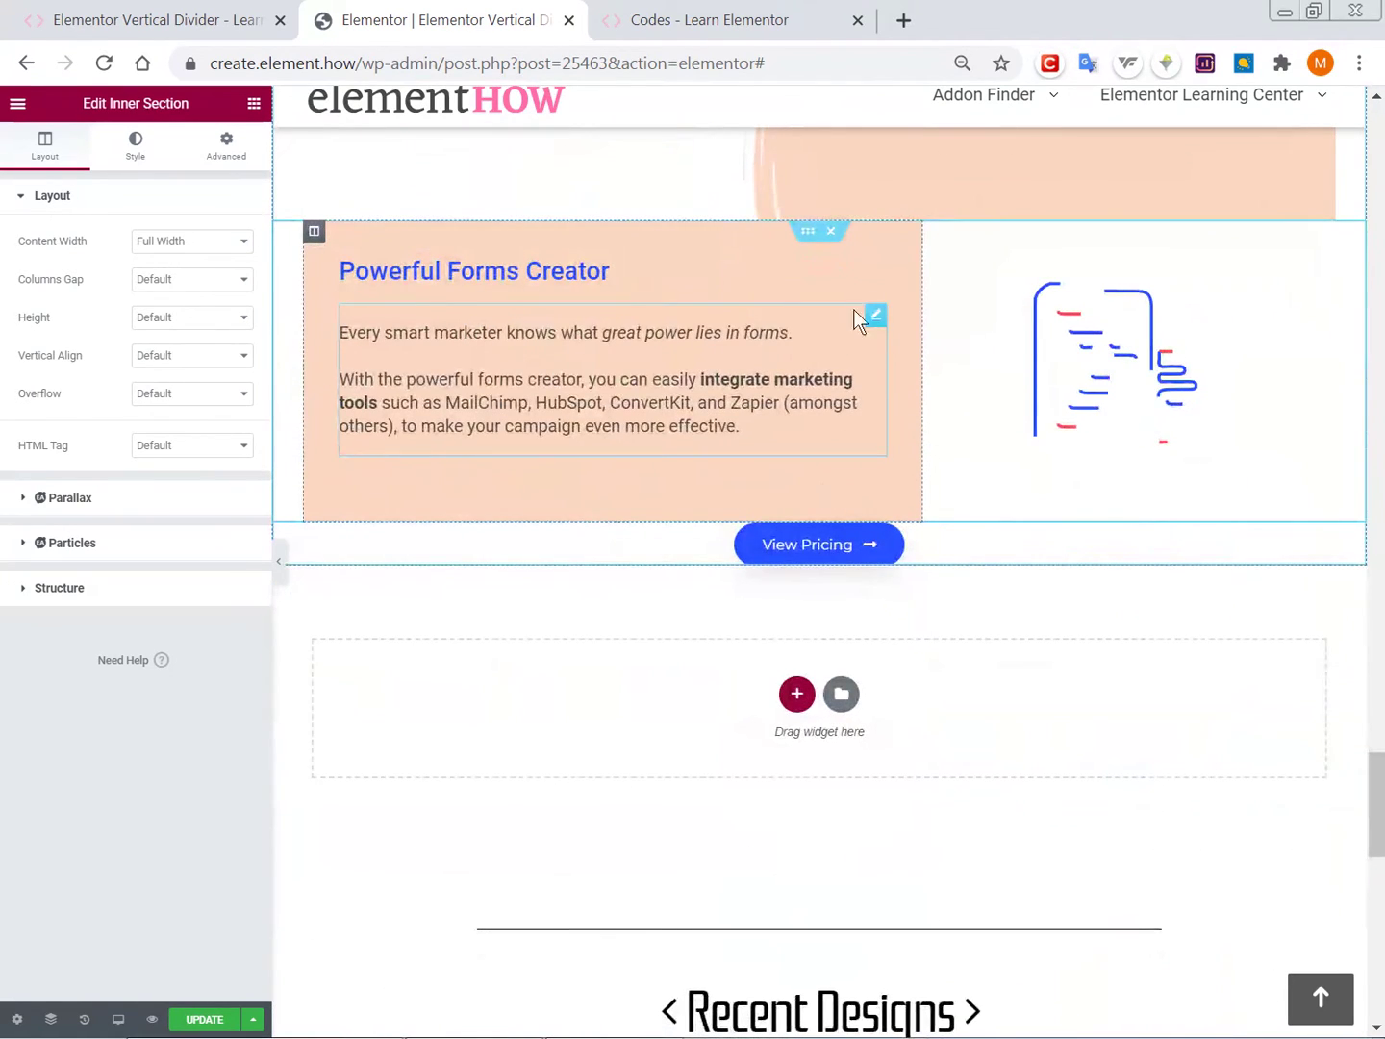
scroll(918, 351, up, 1)
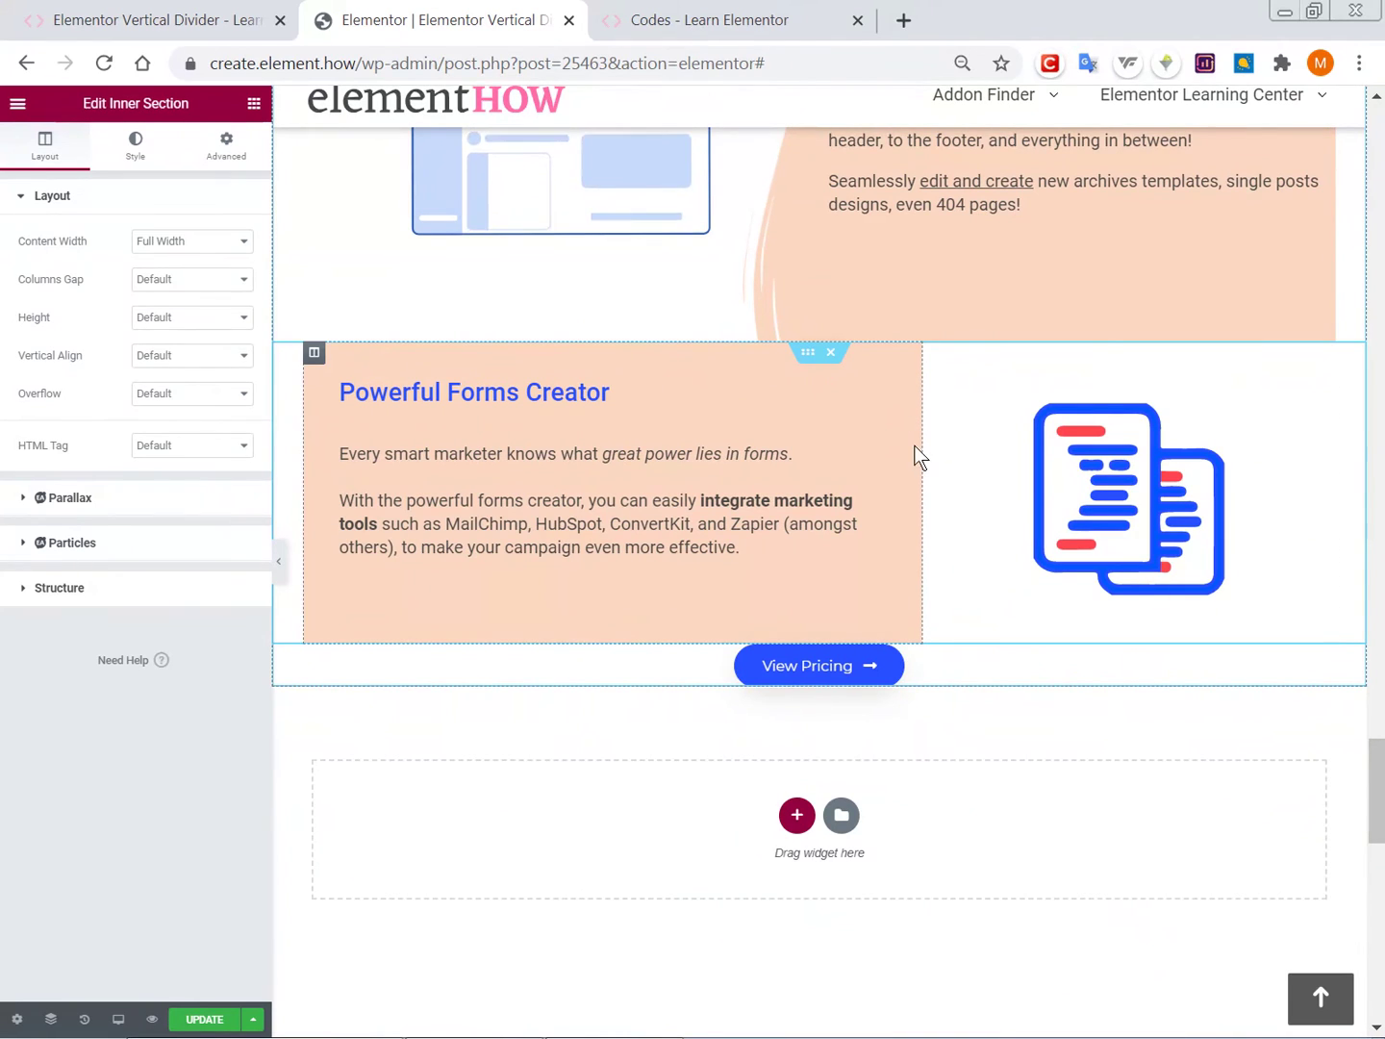
Inspect the style settings of the Powerful Forms Creator column and of its inner section.
click(334, 363)
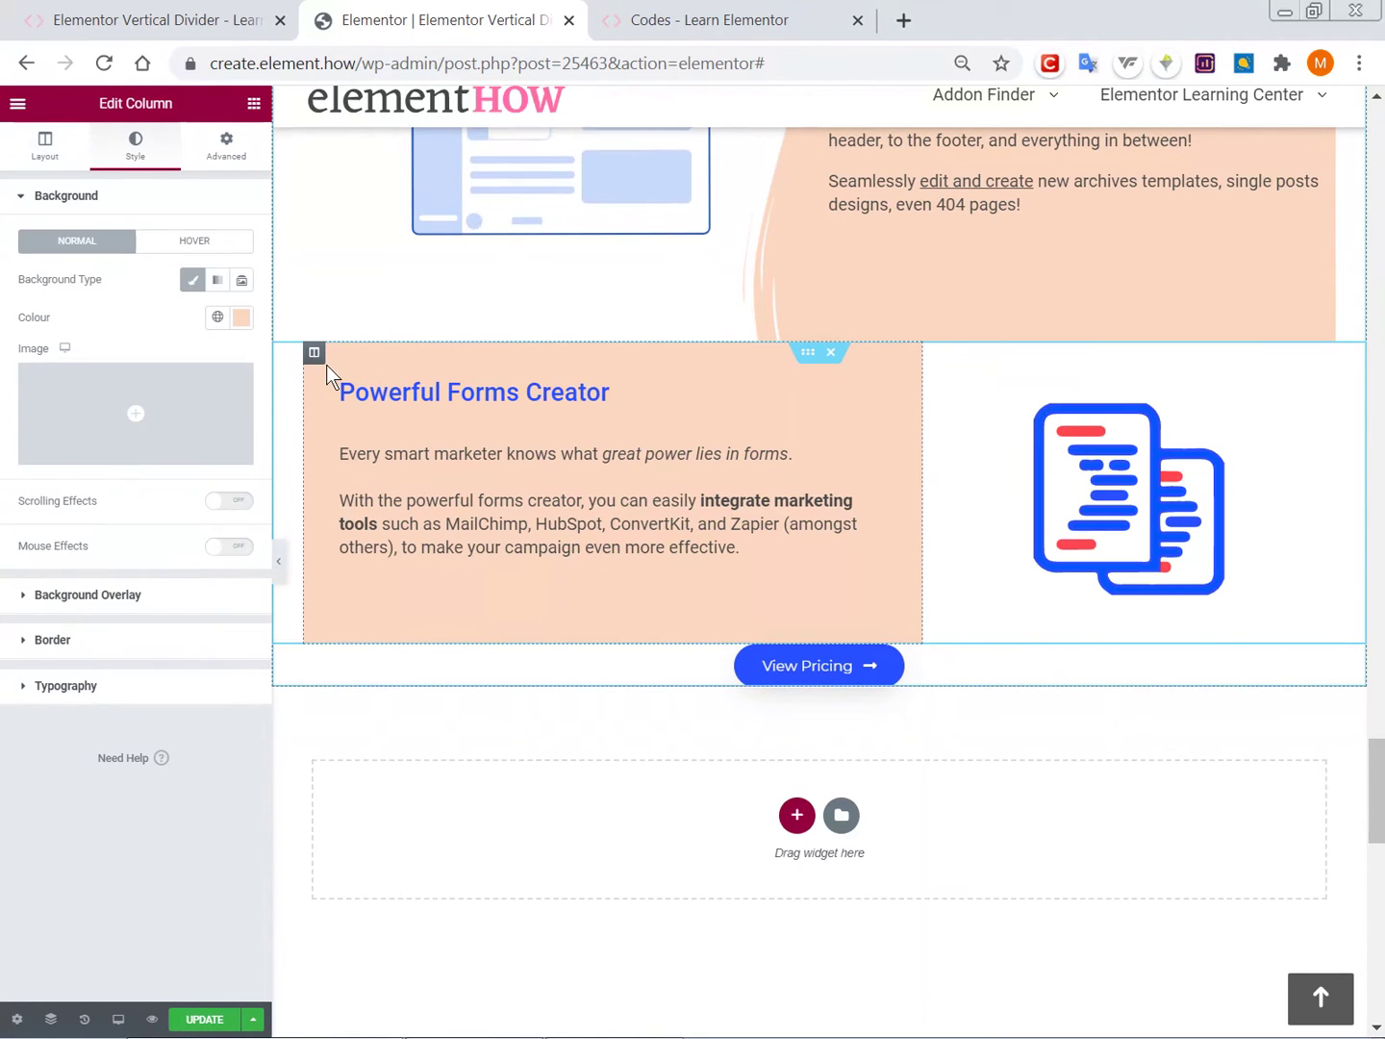
click(808, 358)
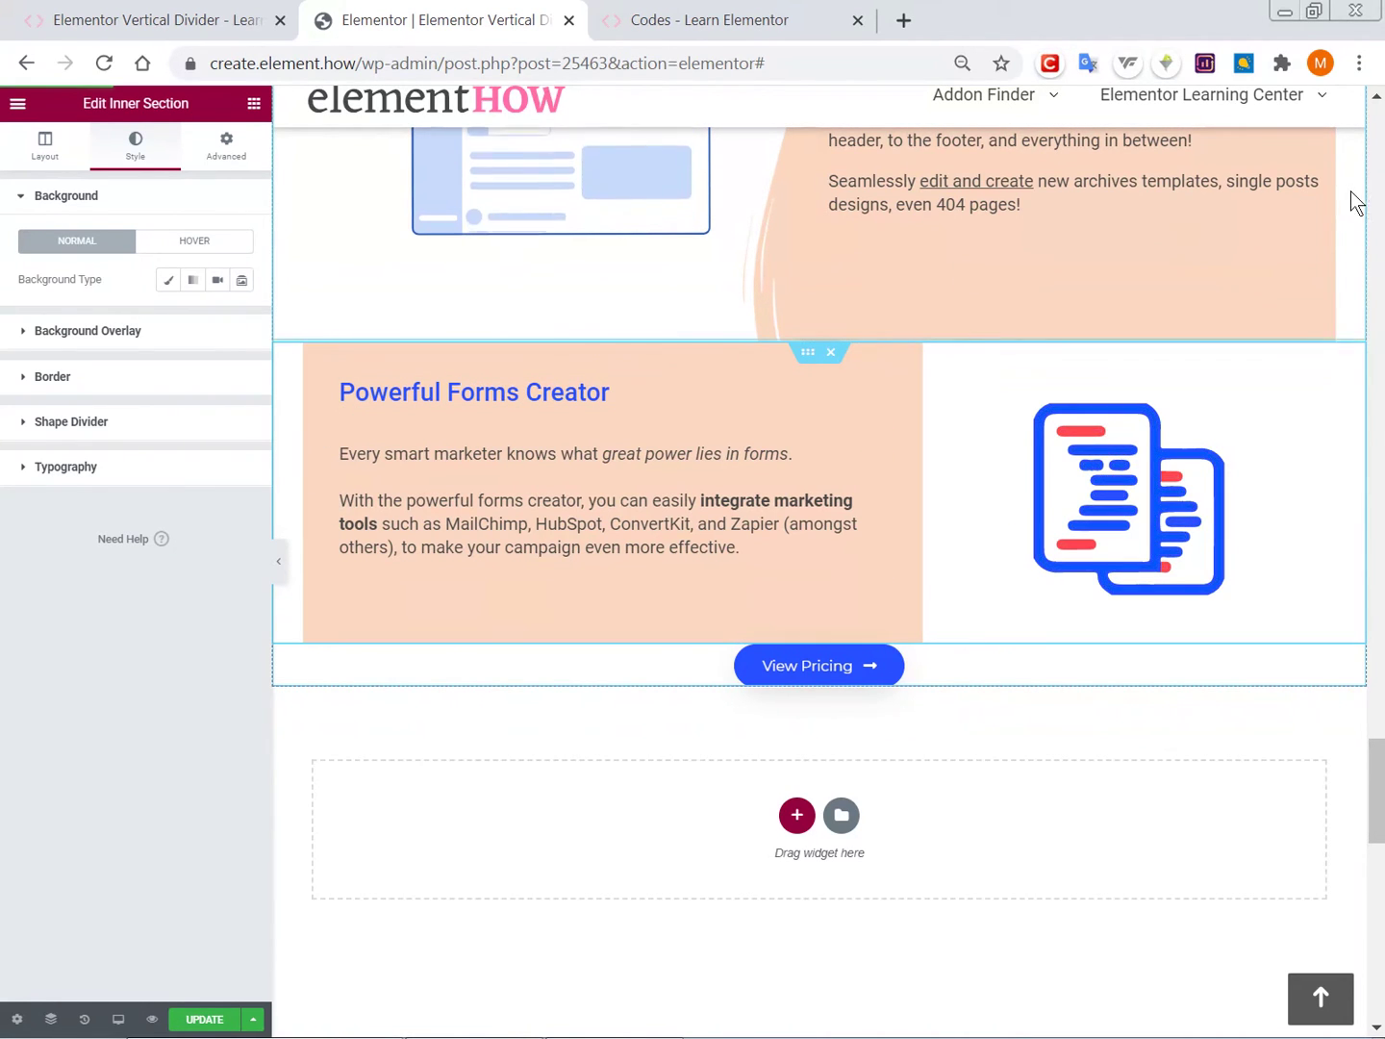
scroll(1356, 269, up, 3)
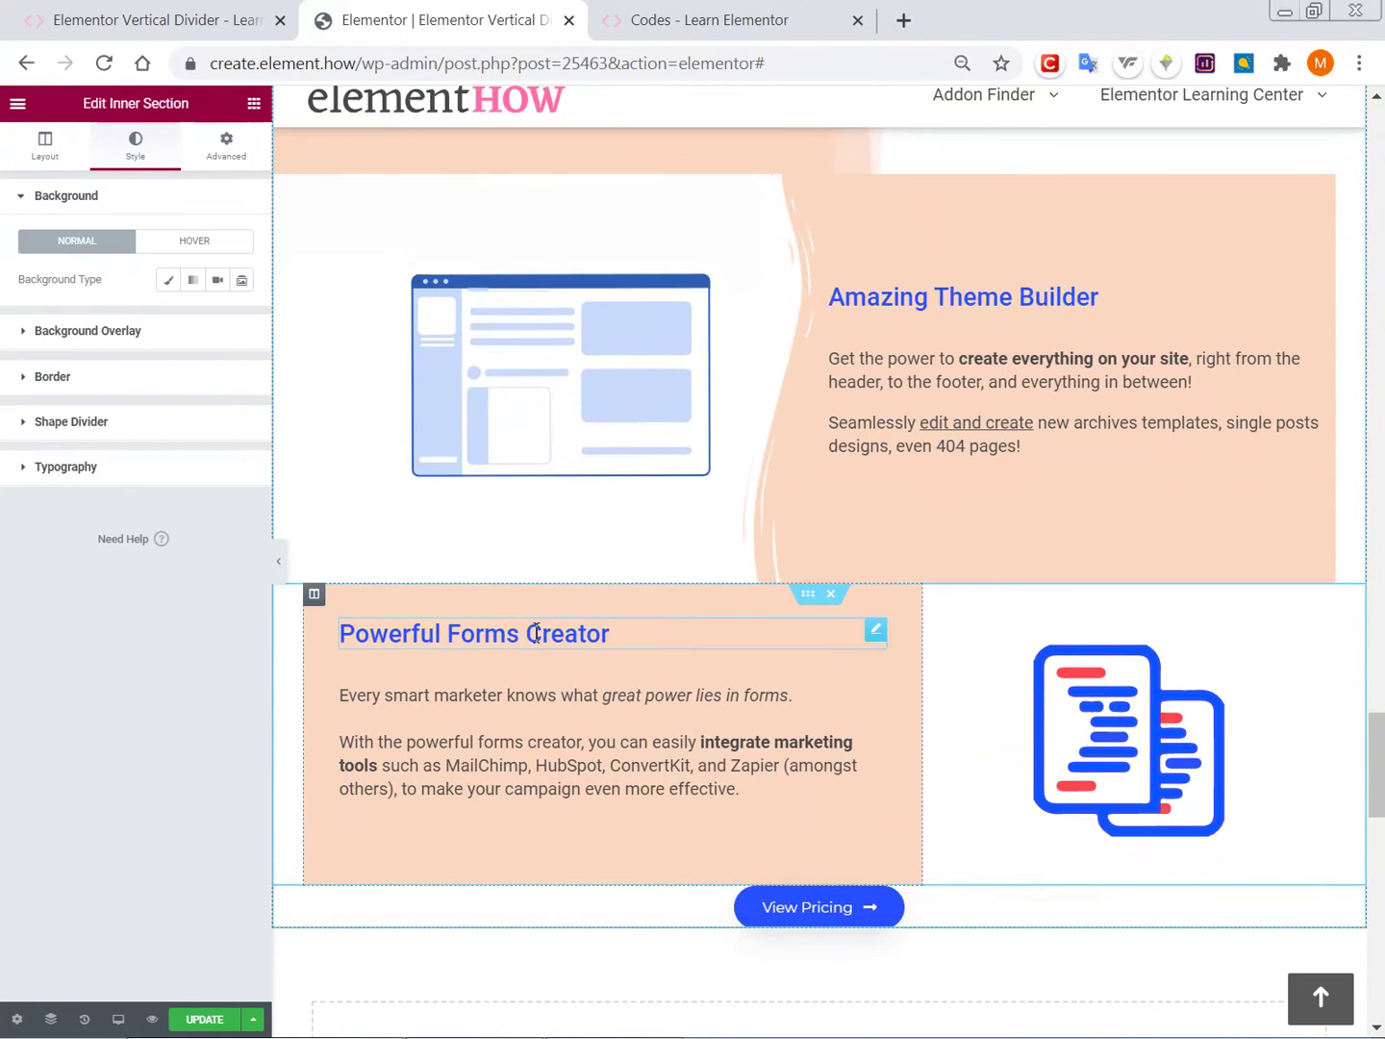
Give the Powerful Forms Creator inner section a gradient background from fully transparent to #FBD8C2.
scroll(541, 631, down, 1)
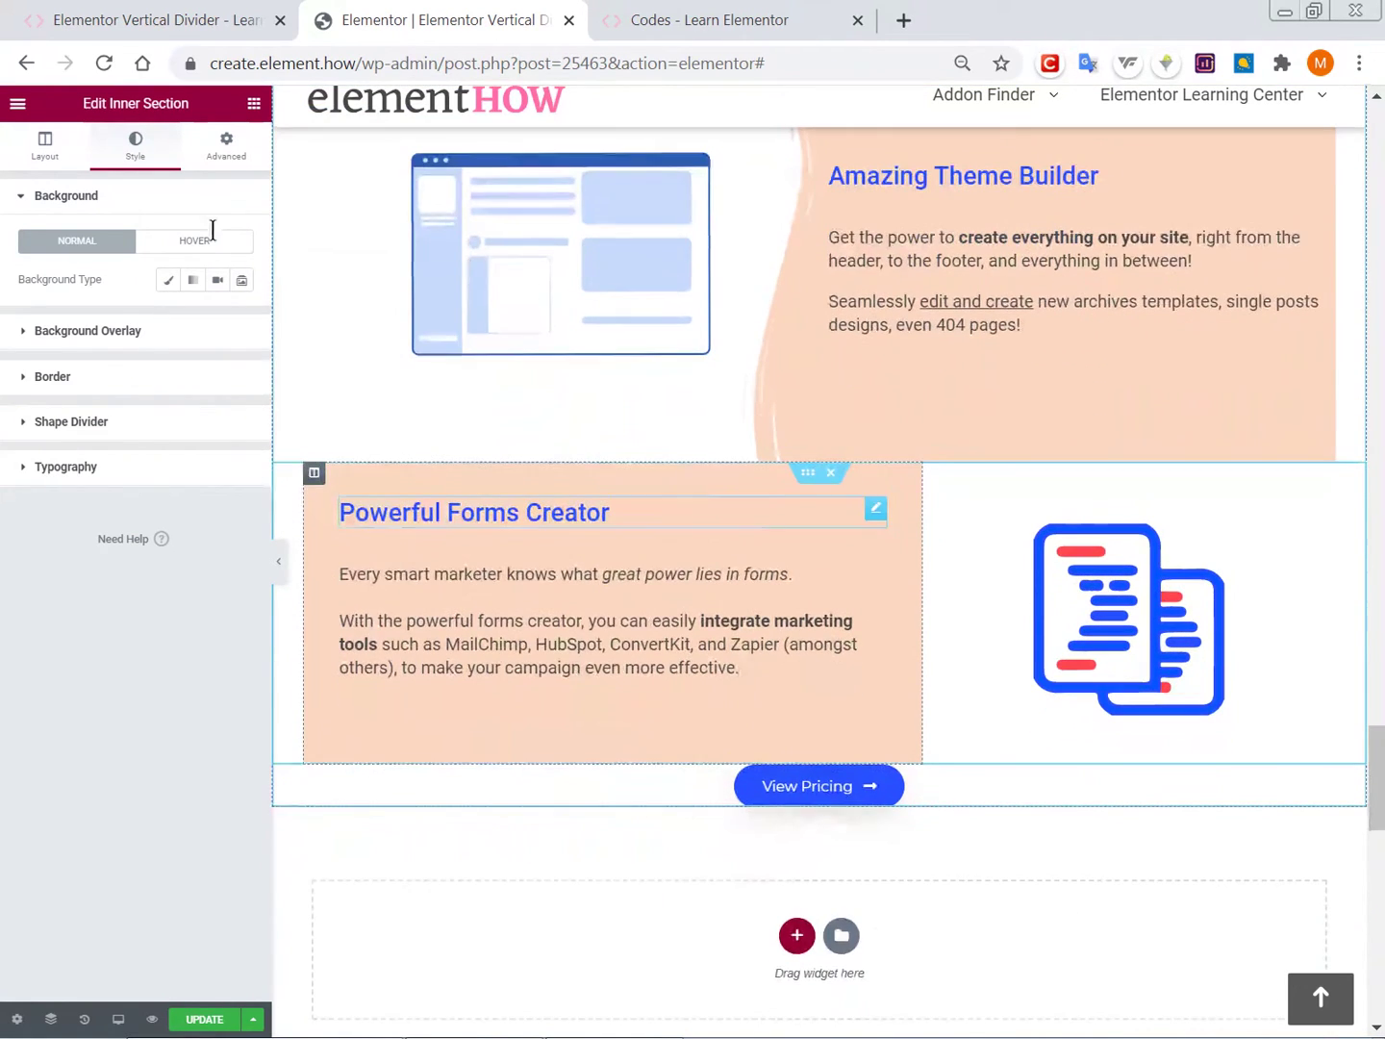
click(193, 281)
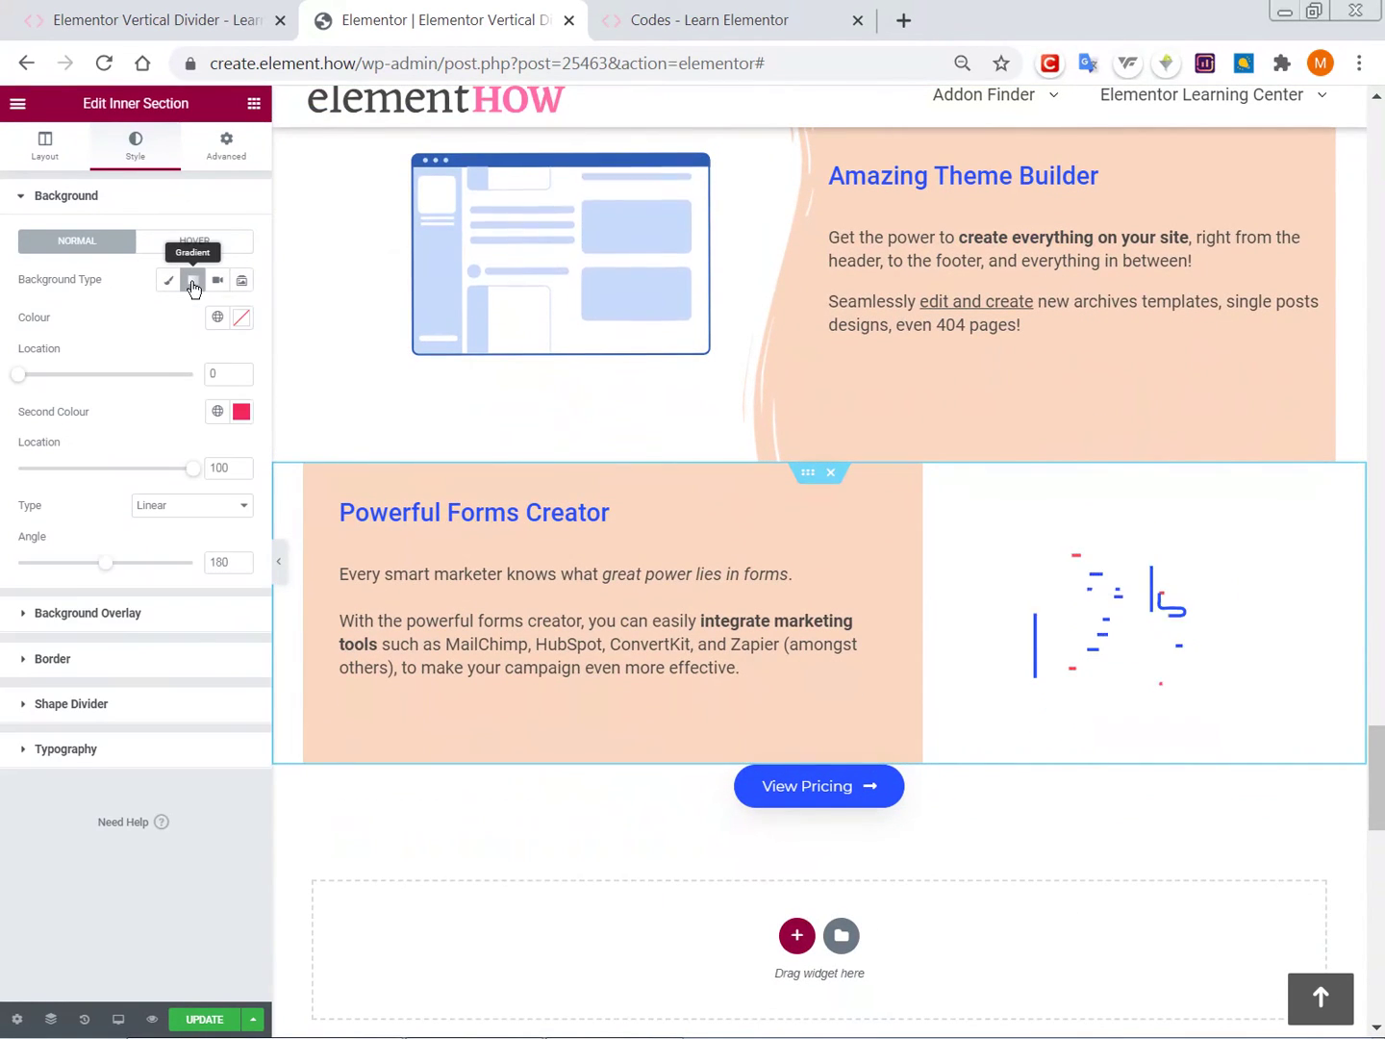
click(240, 318)
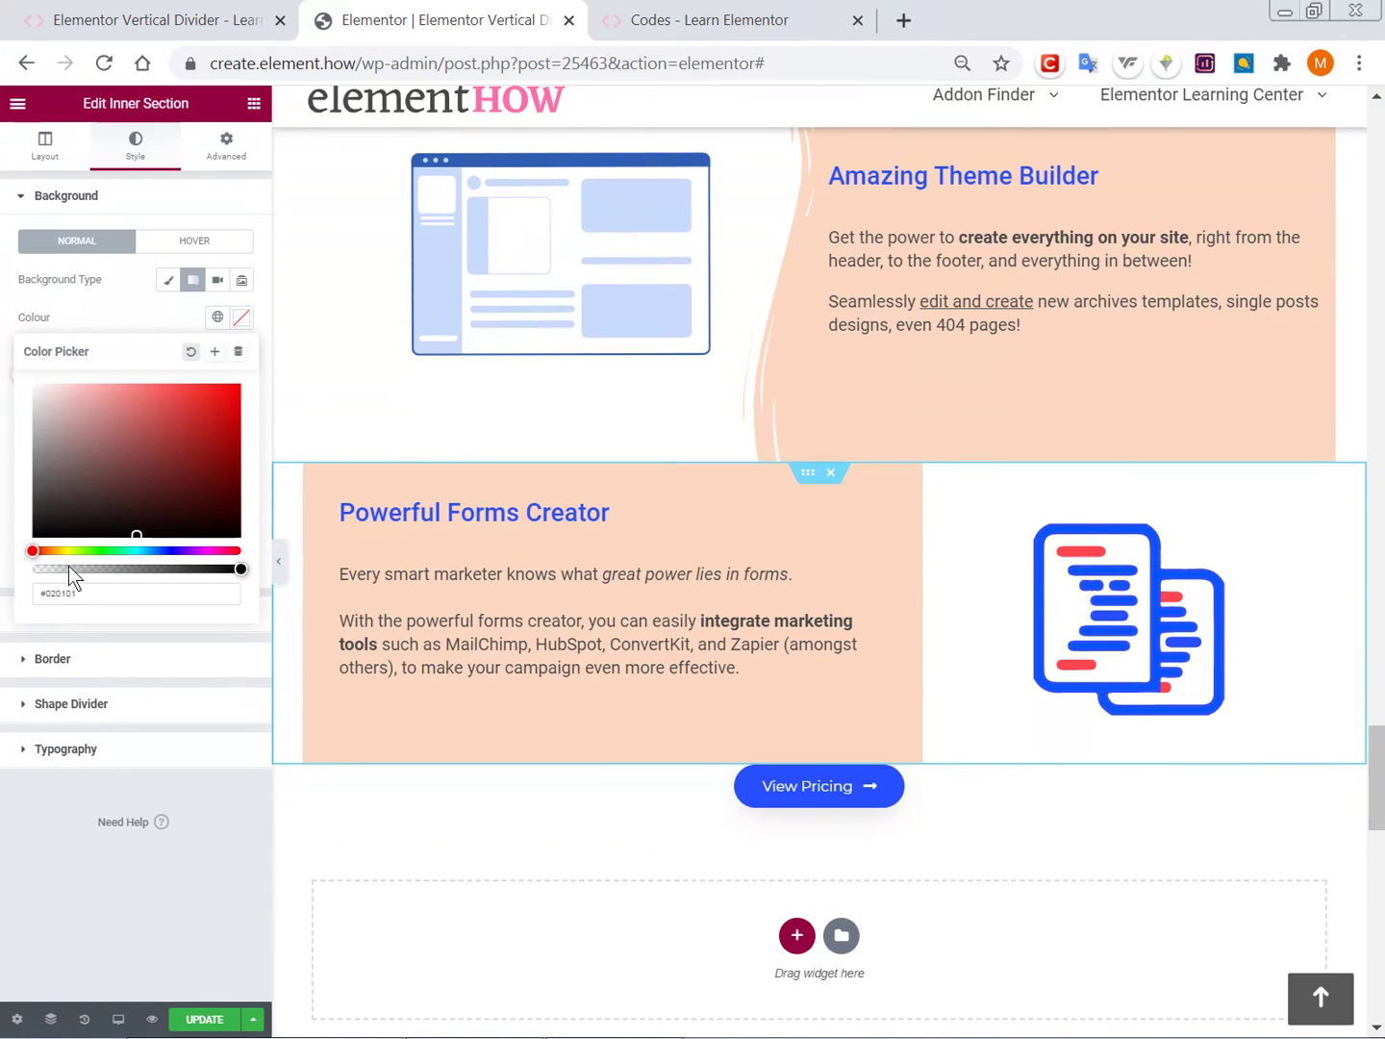
drag(67, 577, 4, 580)
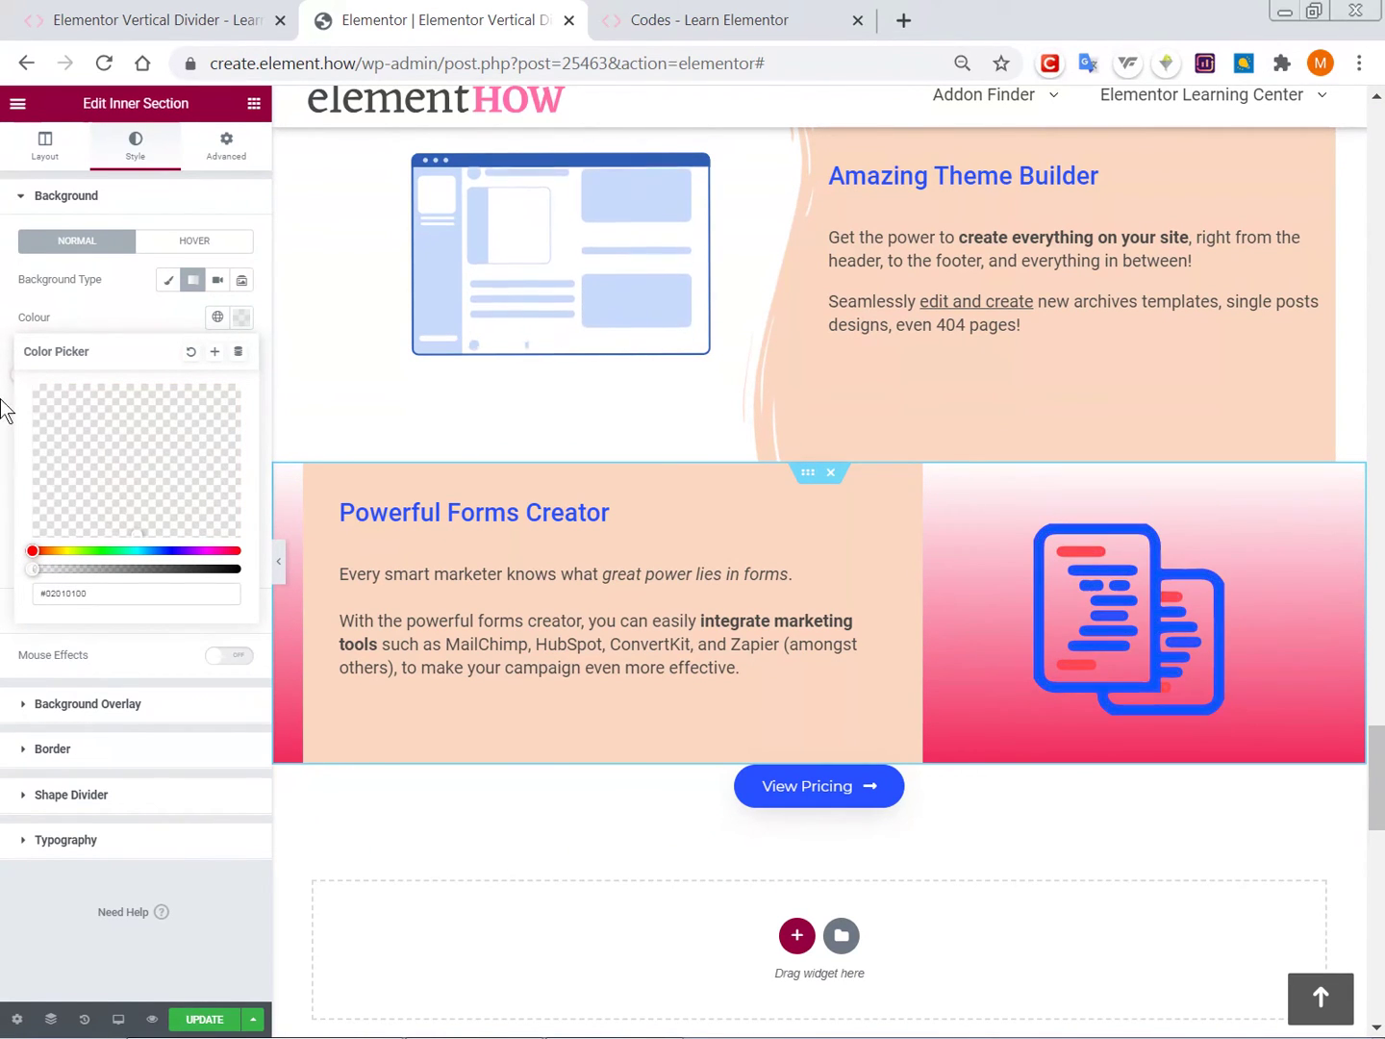
click(11, 324)
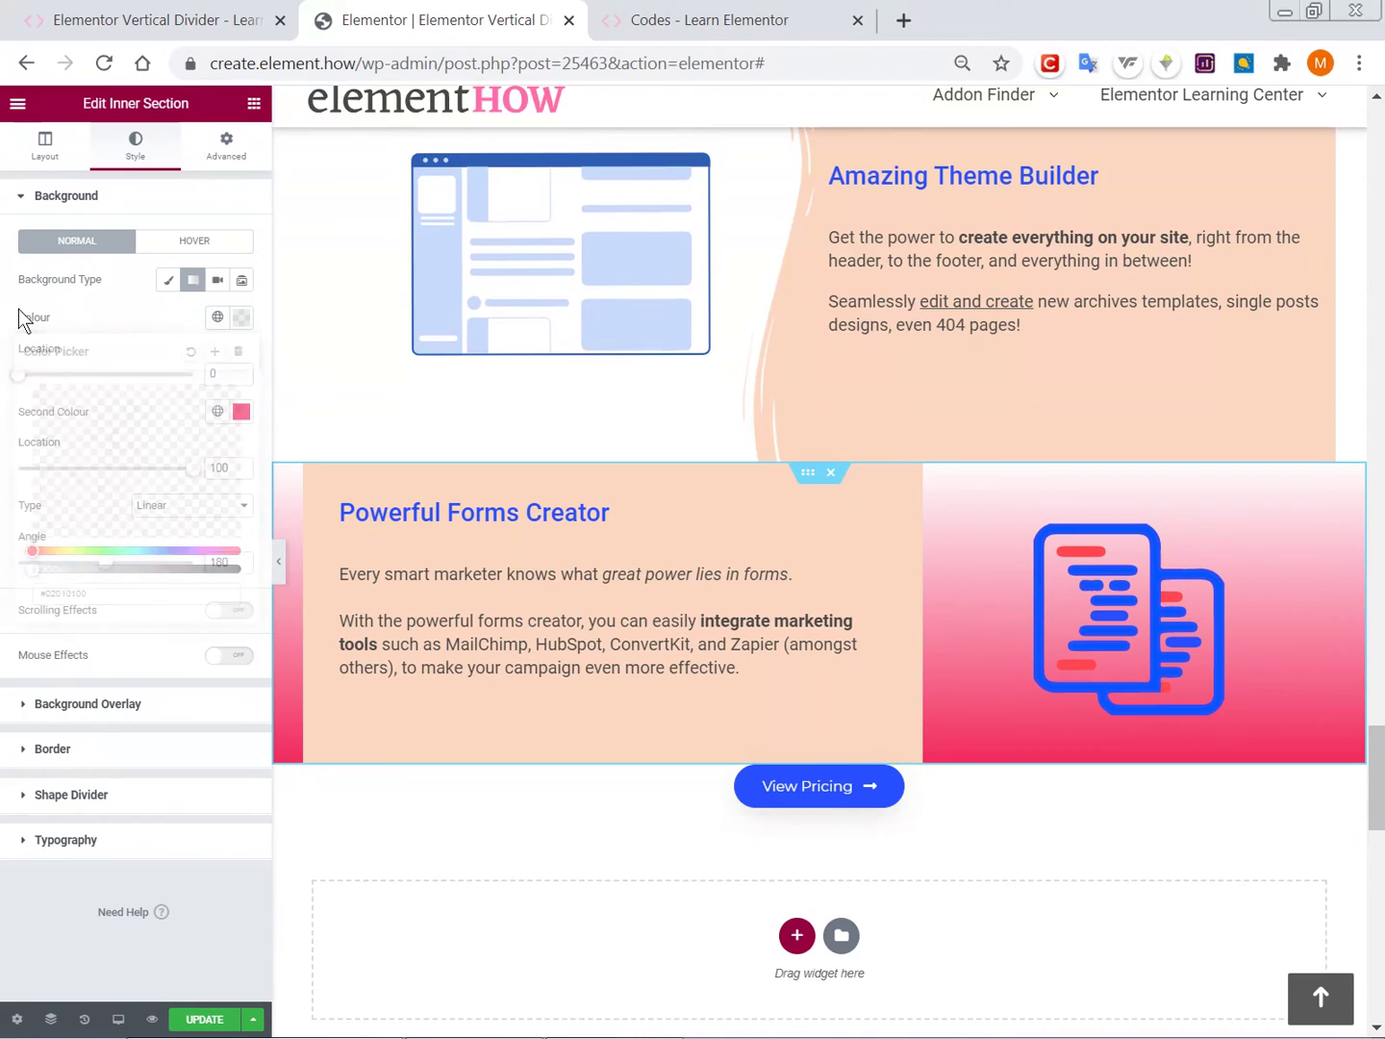
click(241, 413)
text(#FBD8C2)
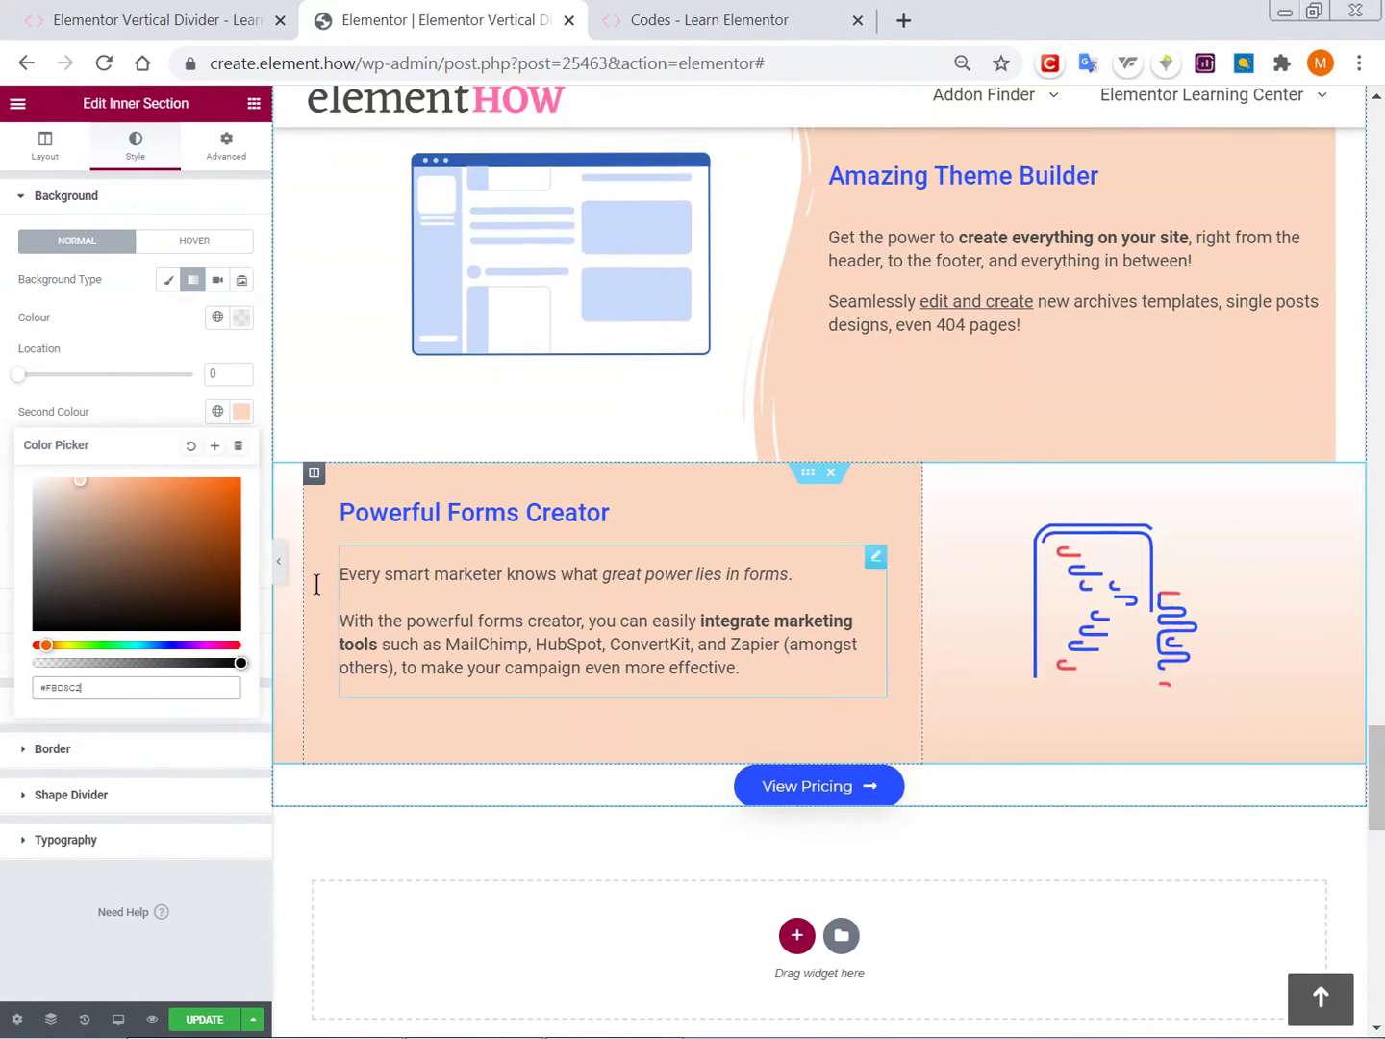
click(5, 493)
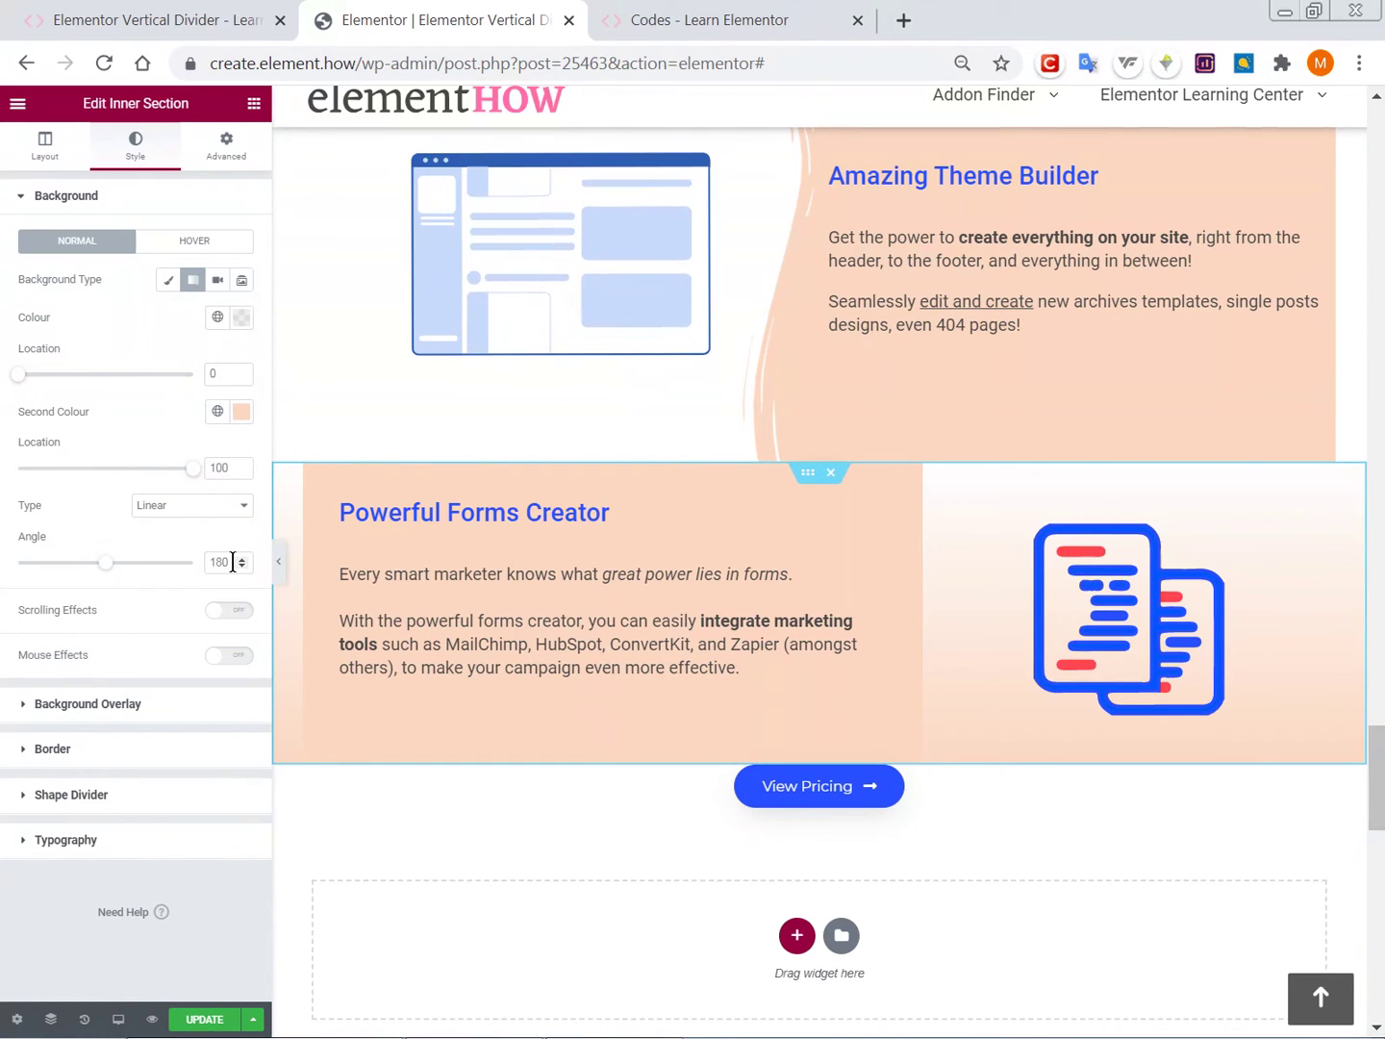
Set the Powerful Forms Creator section's gradient angle to 270 and both colour locations to 50.
text(270)
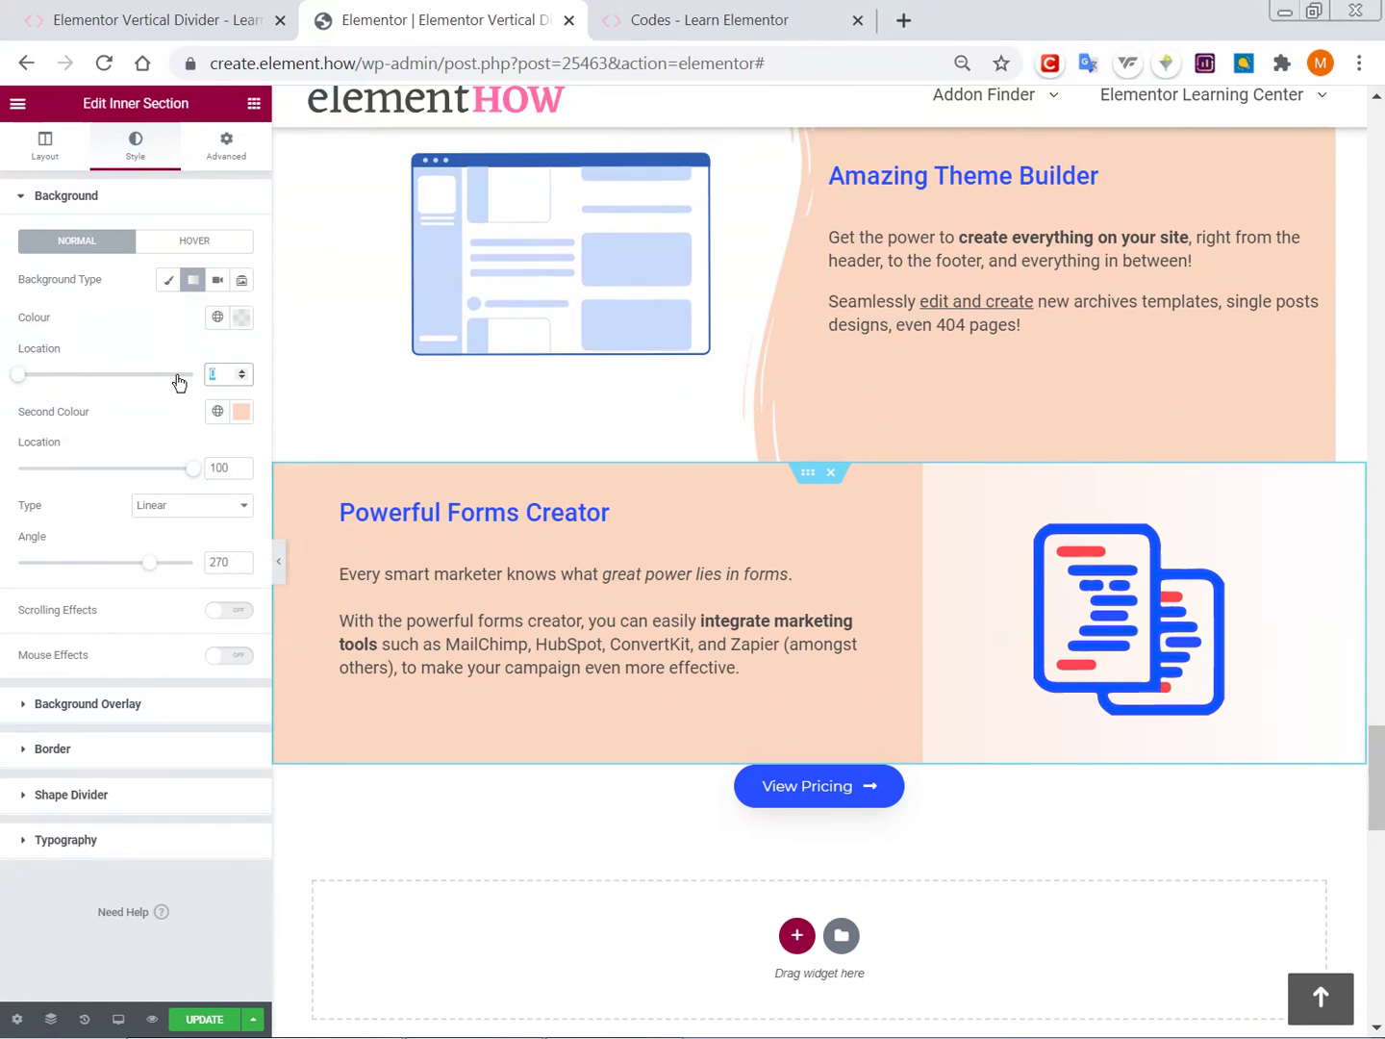
text(50)
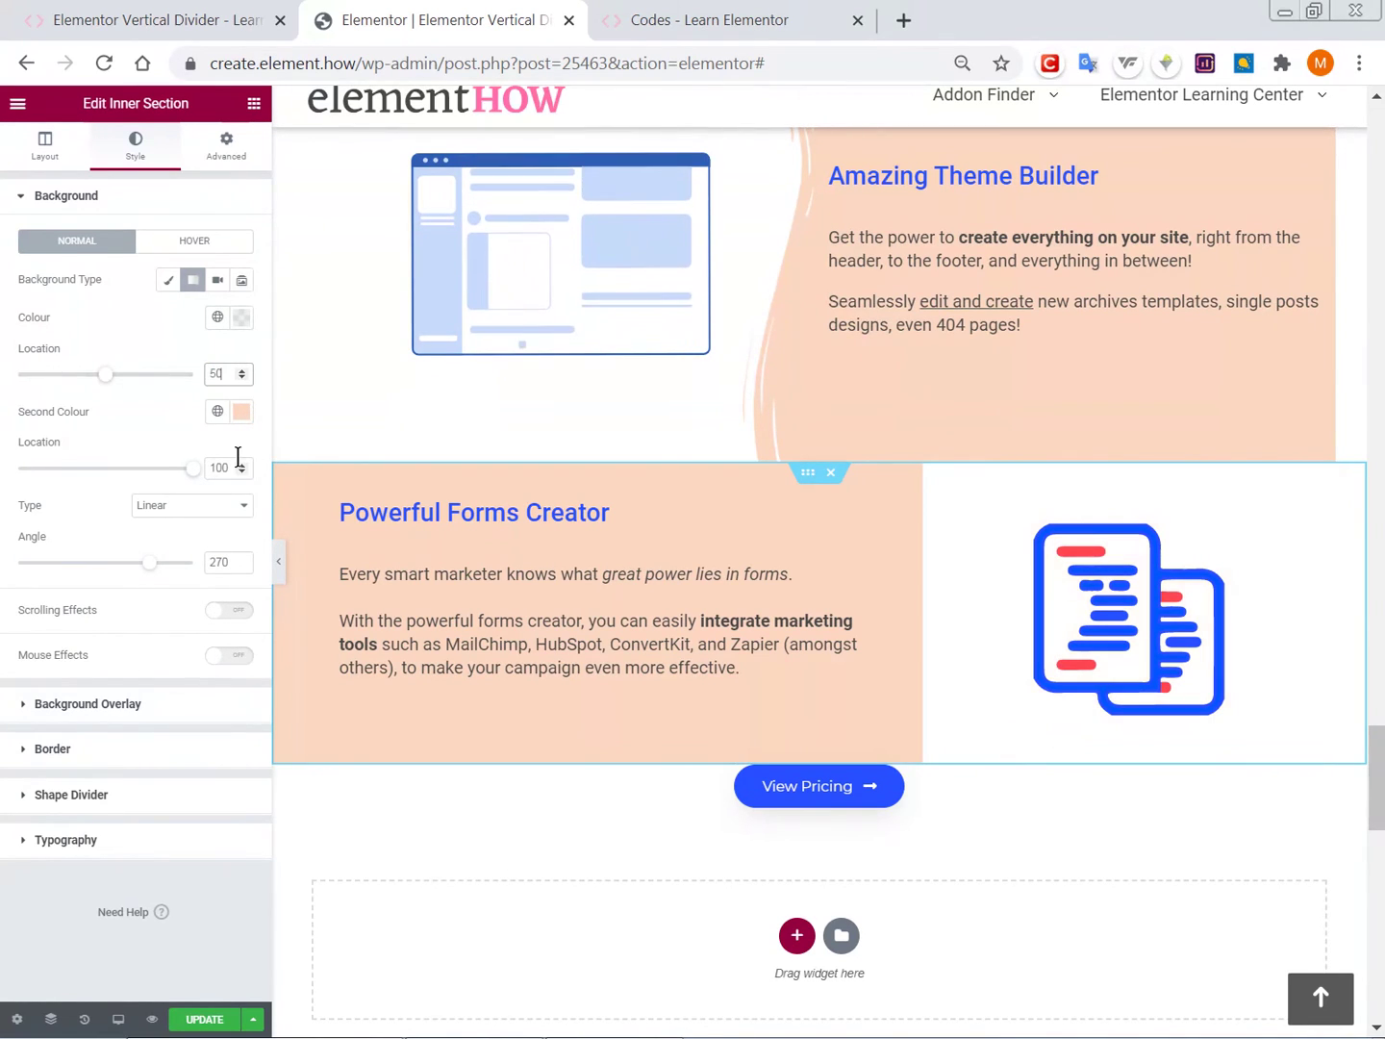
text(50)
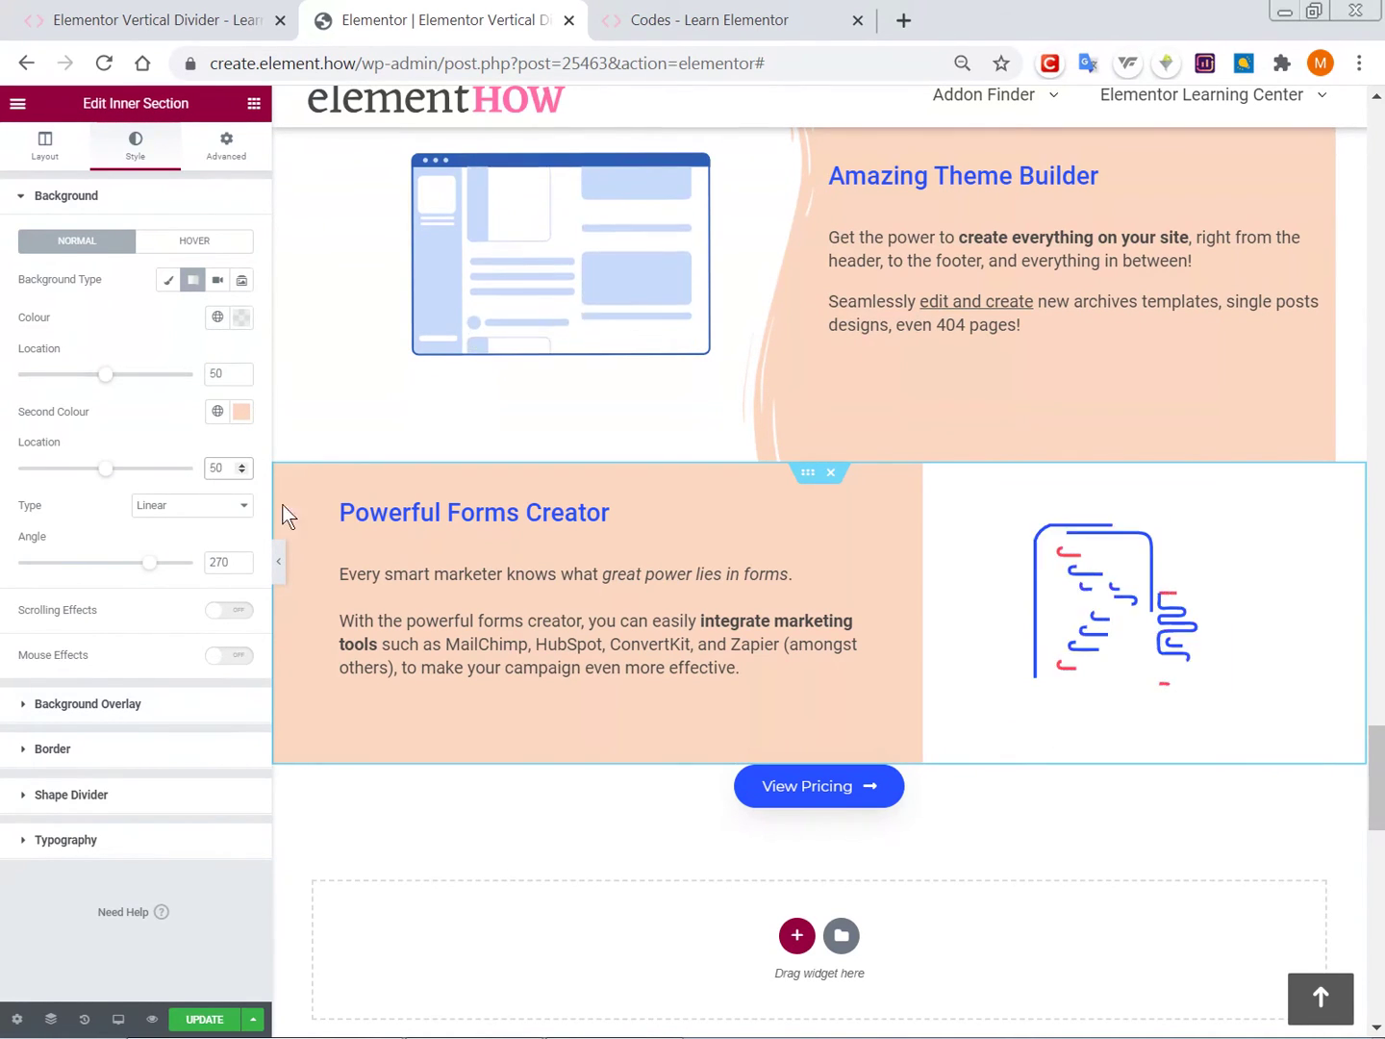
scroll(457, 587, down, 3)
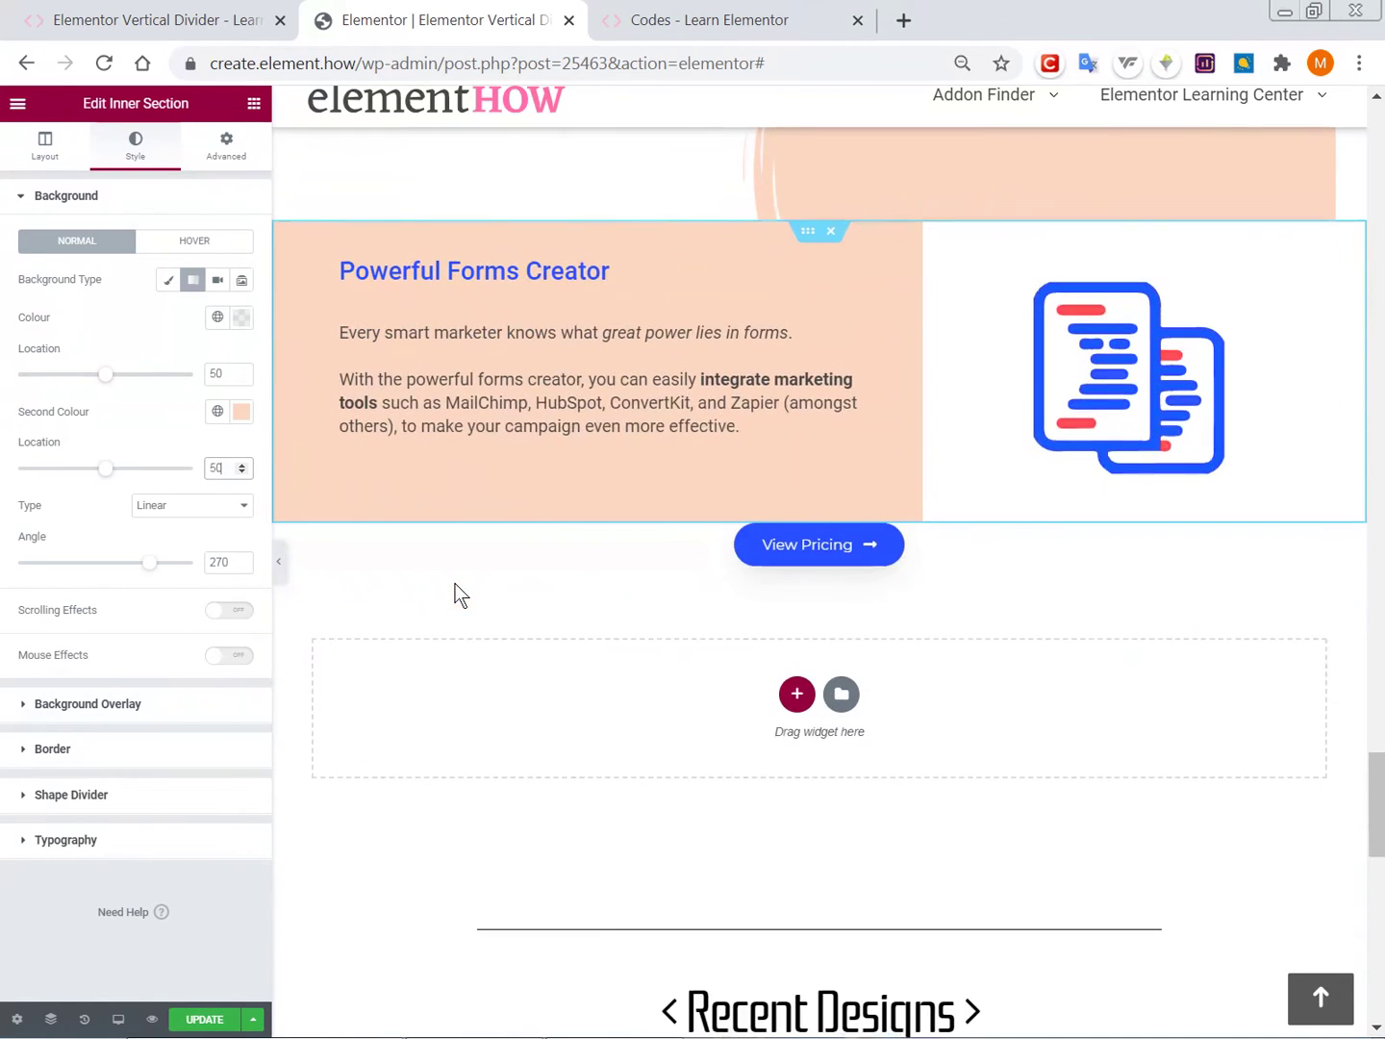
scroll(463, 620, up, 3)
scroll(519, 631, up, 2)
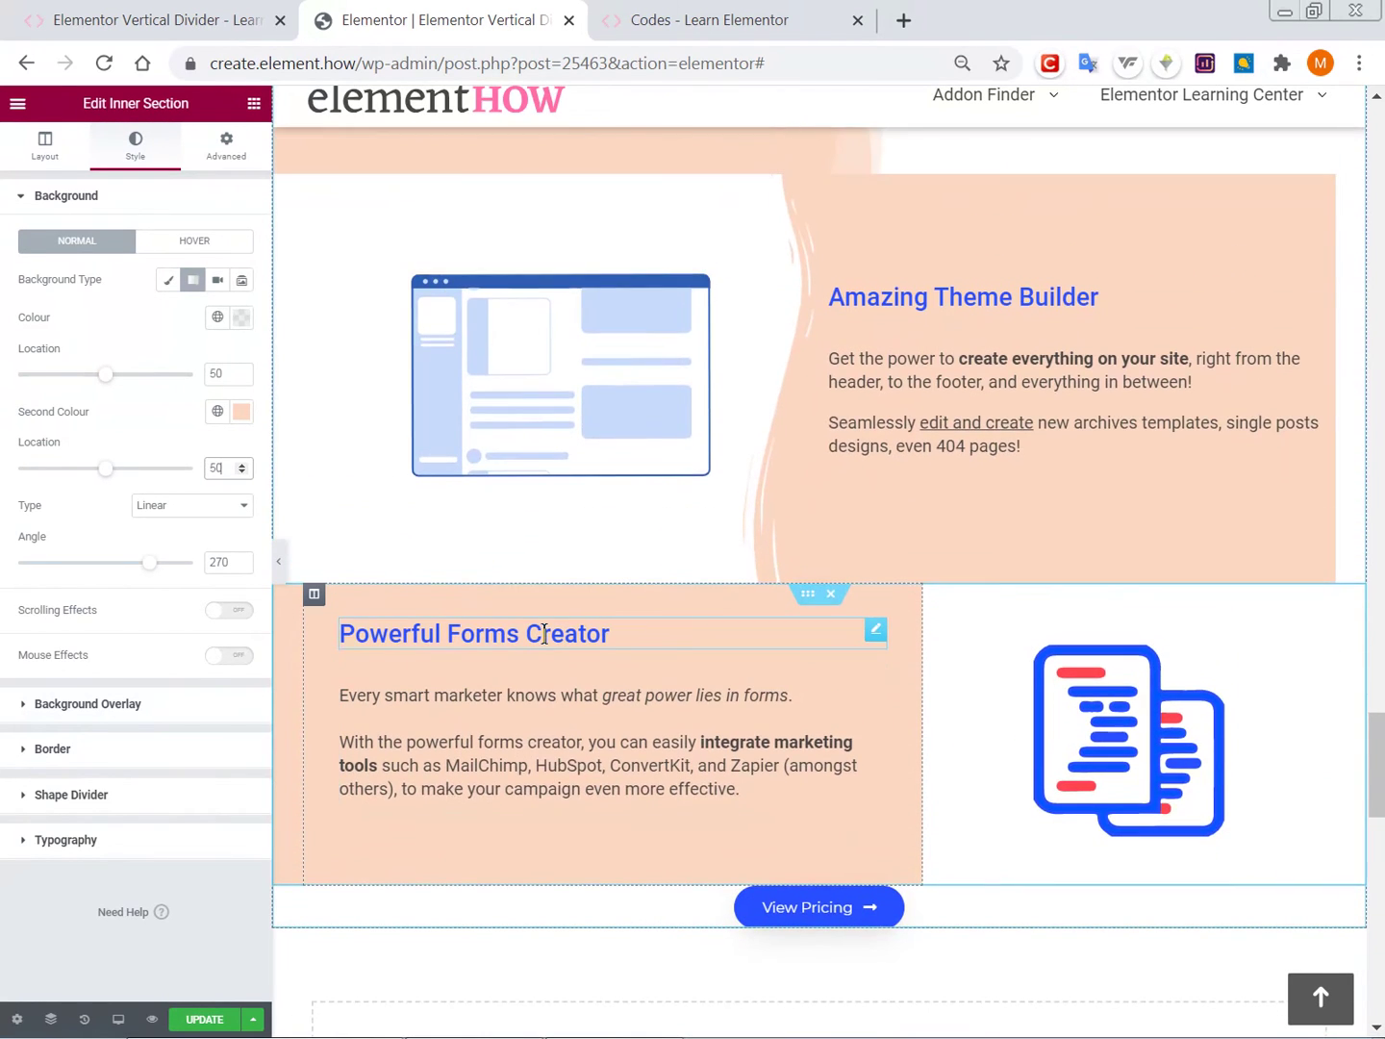
Give the Amazing Theme Builder inner section a gradient background from fully transparent to #FBD8C2.
scroll(544, 634, up, 2)
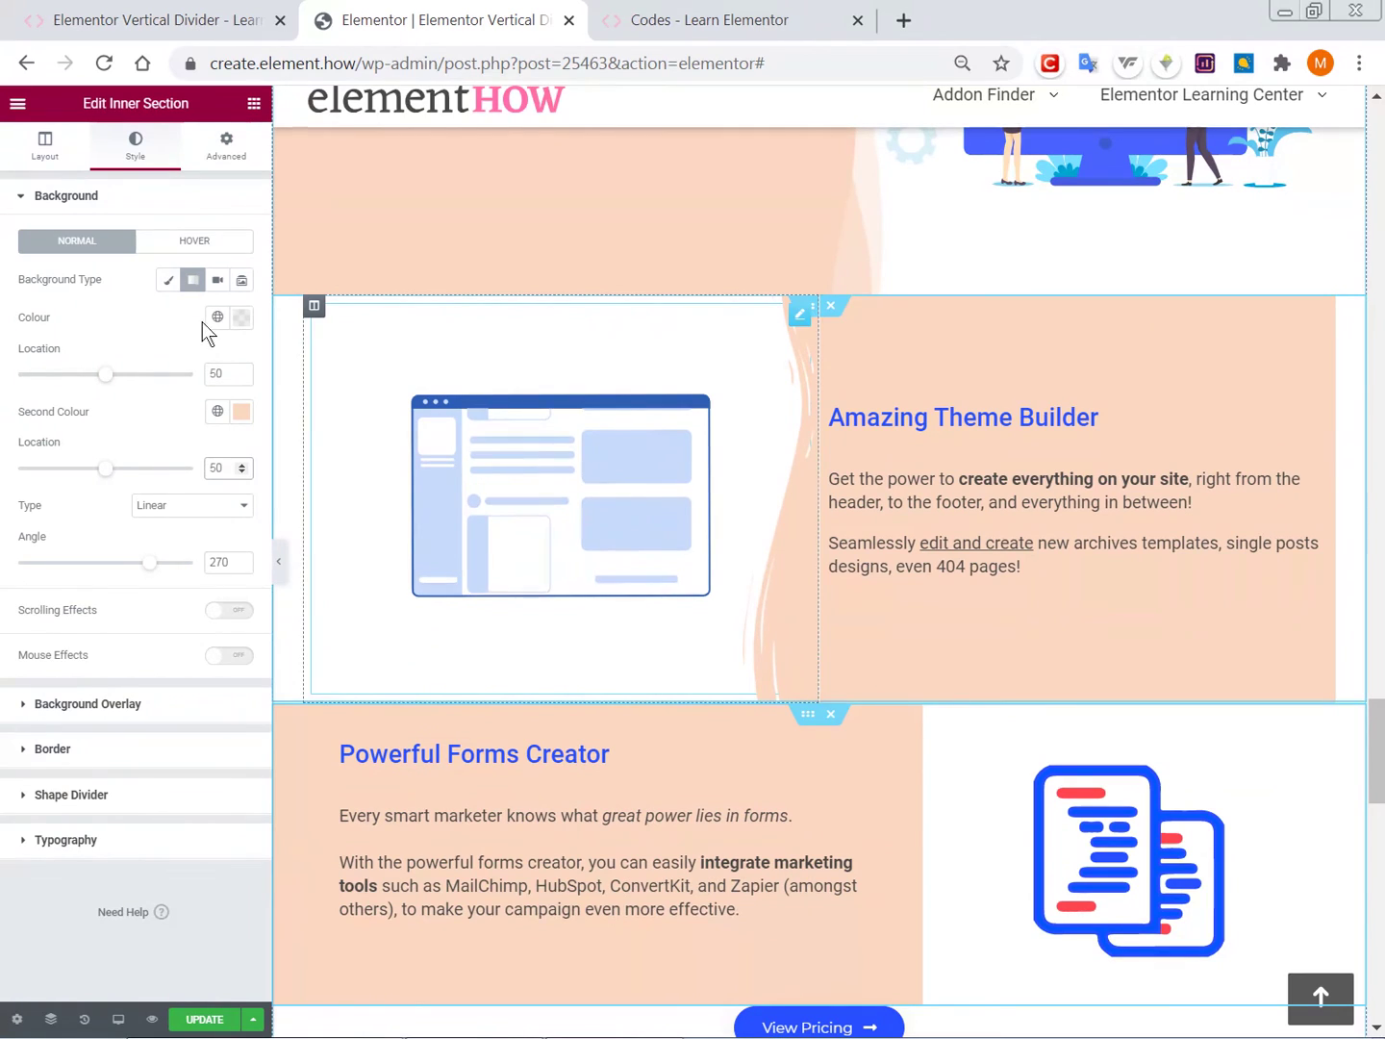
right_click(809, 717)
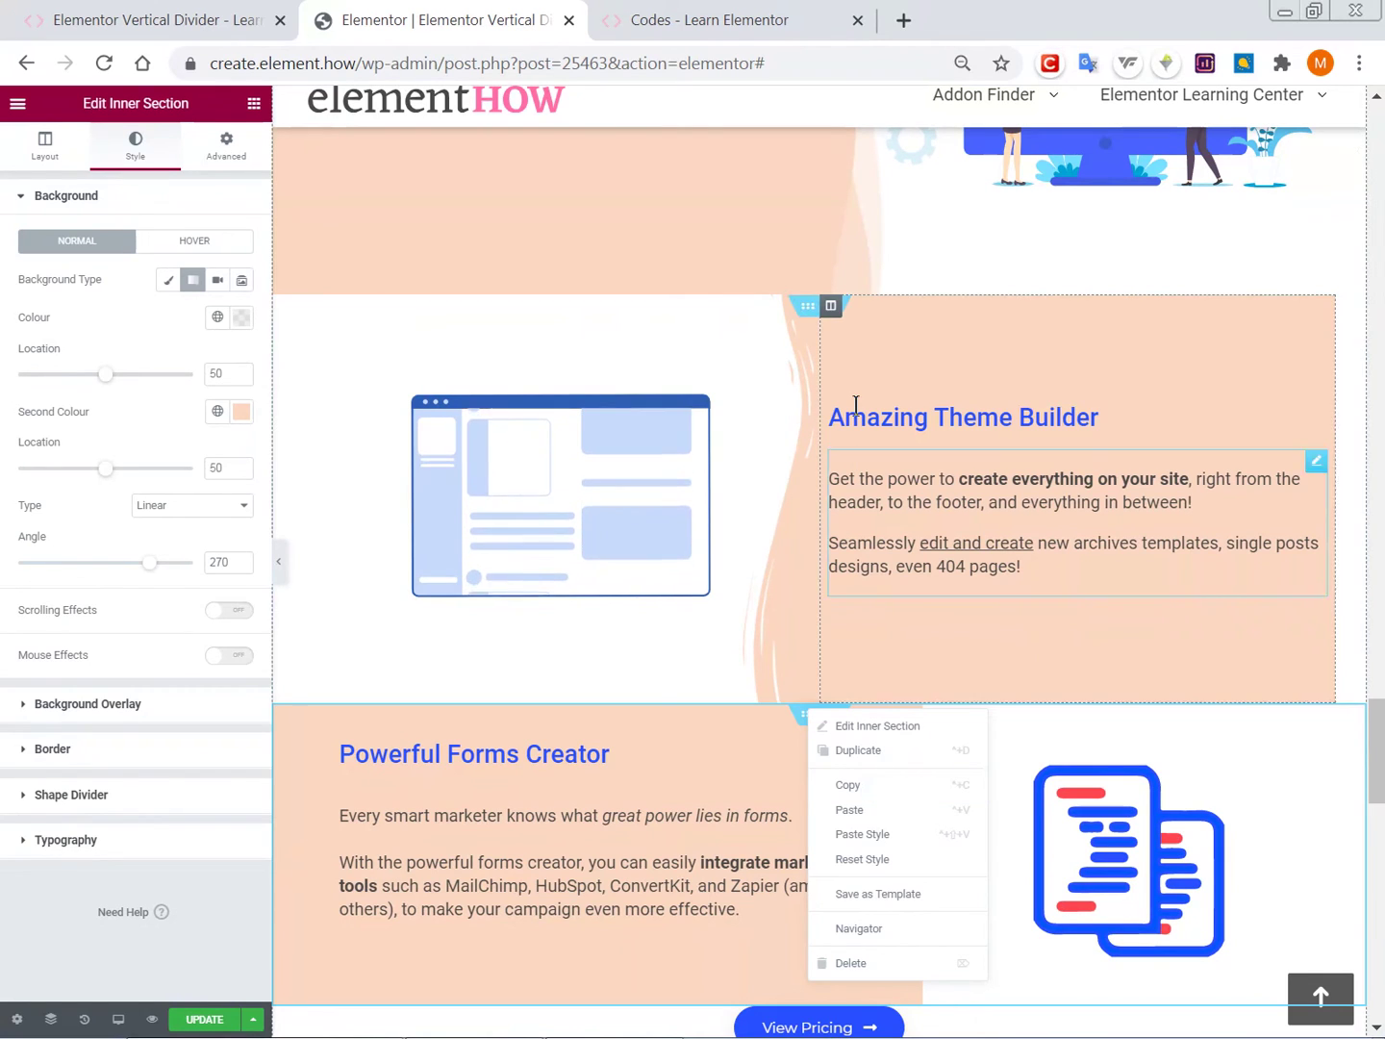
click(808, 312)
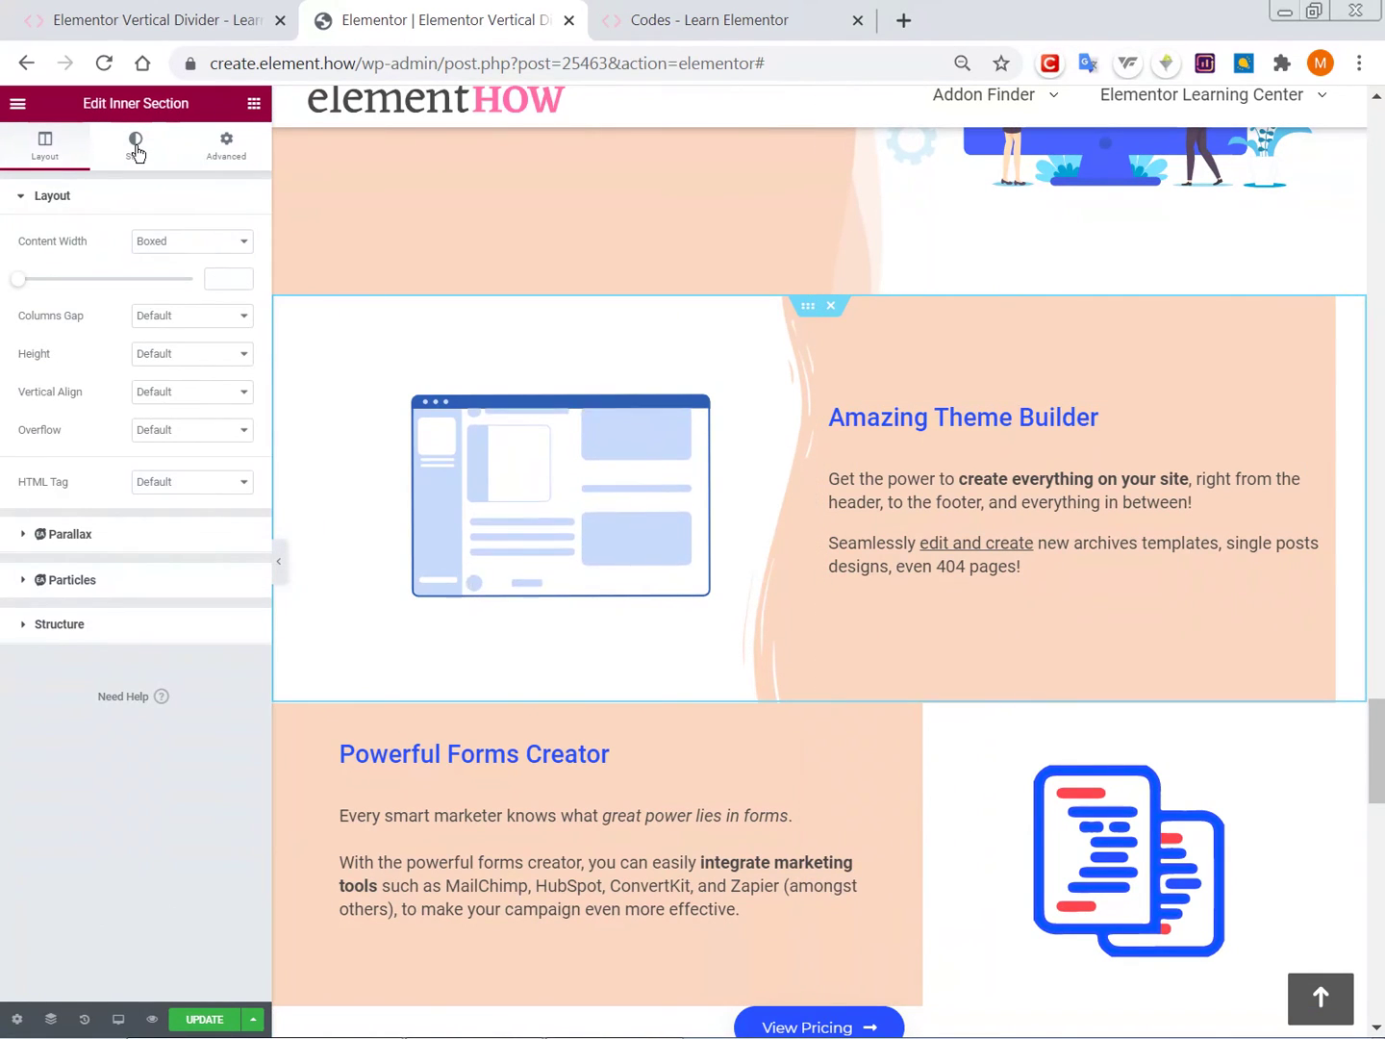
click(137, 152)
click(195, 280)
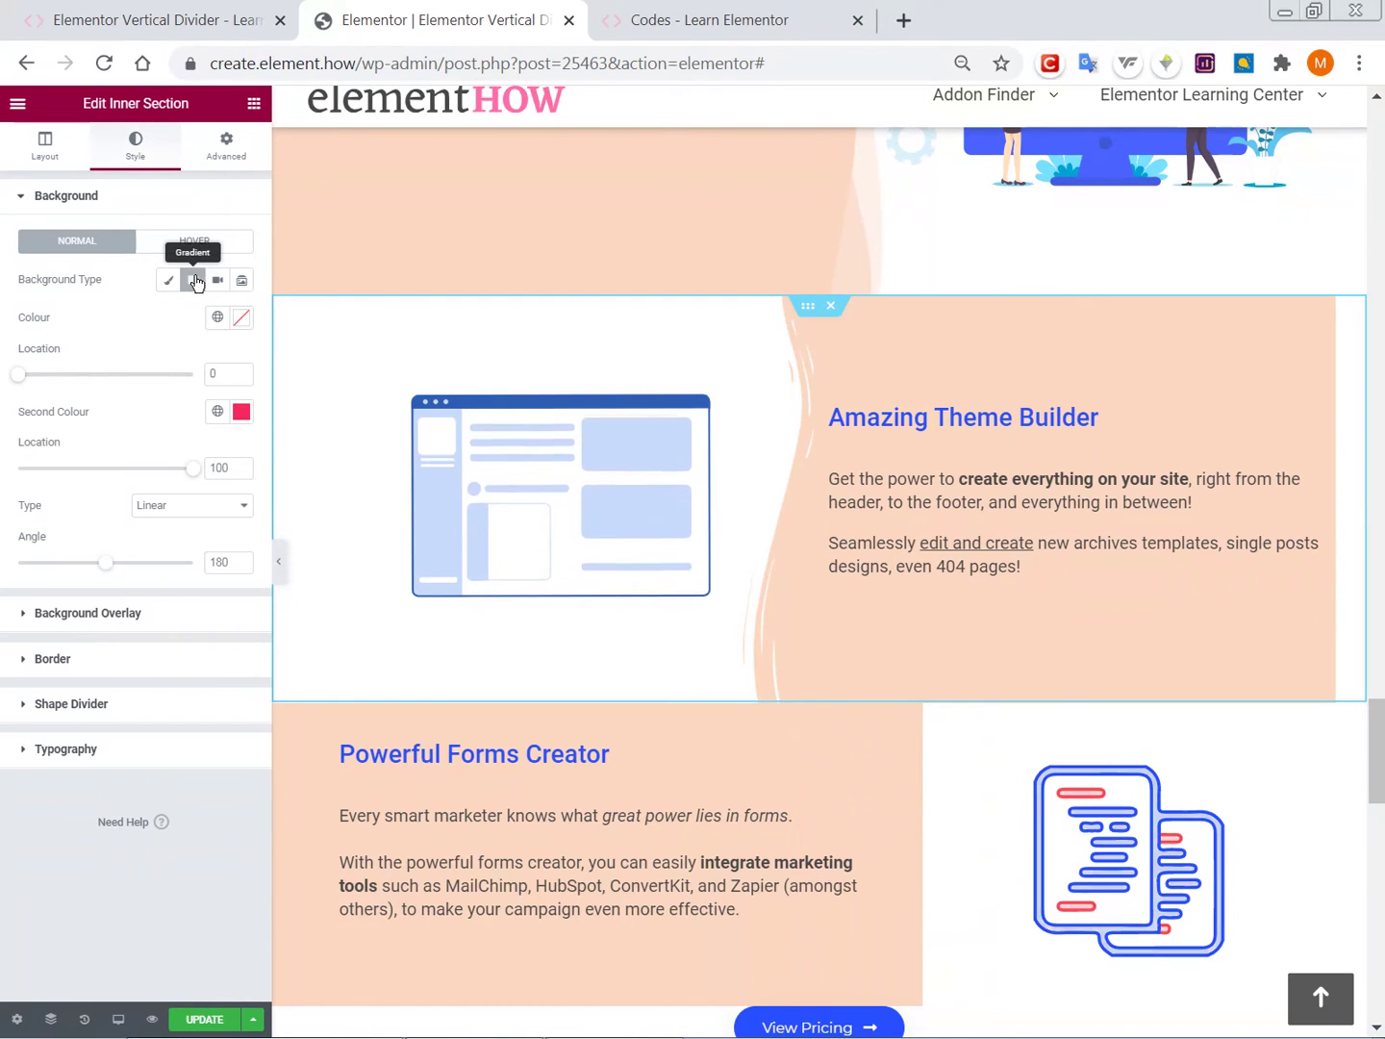
click(241, 317)
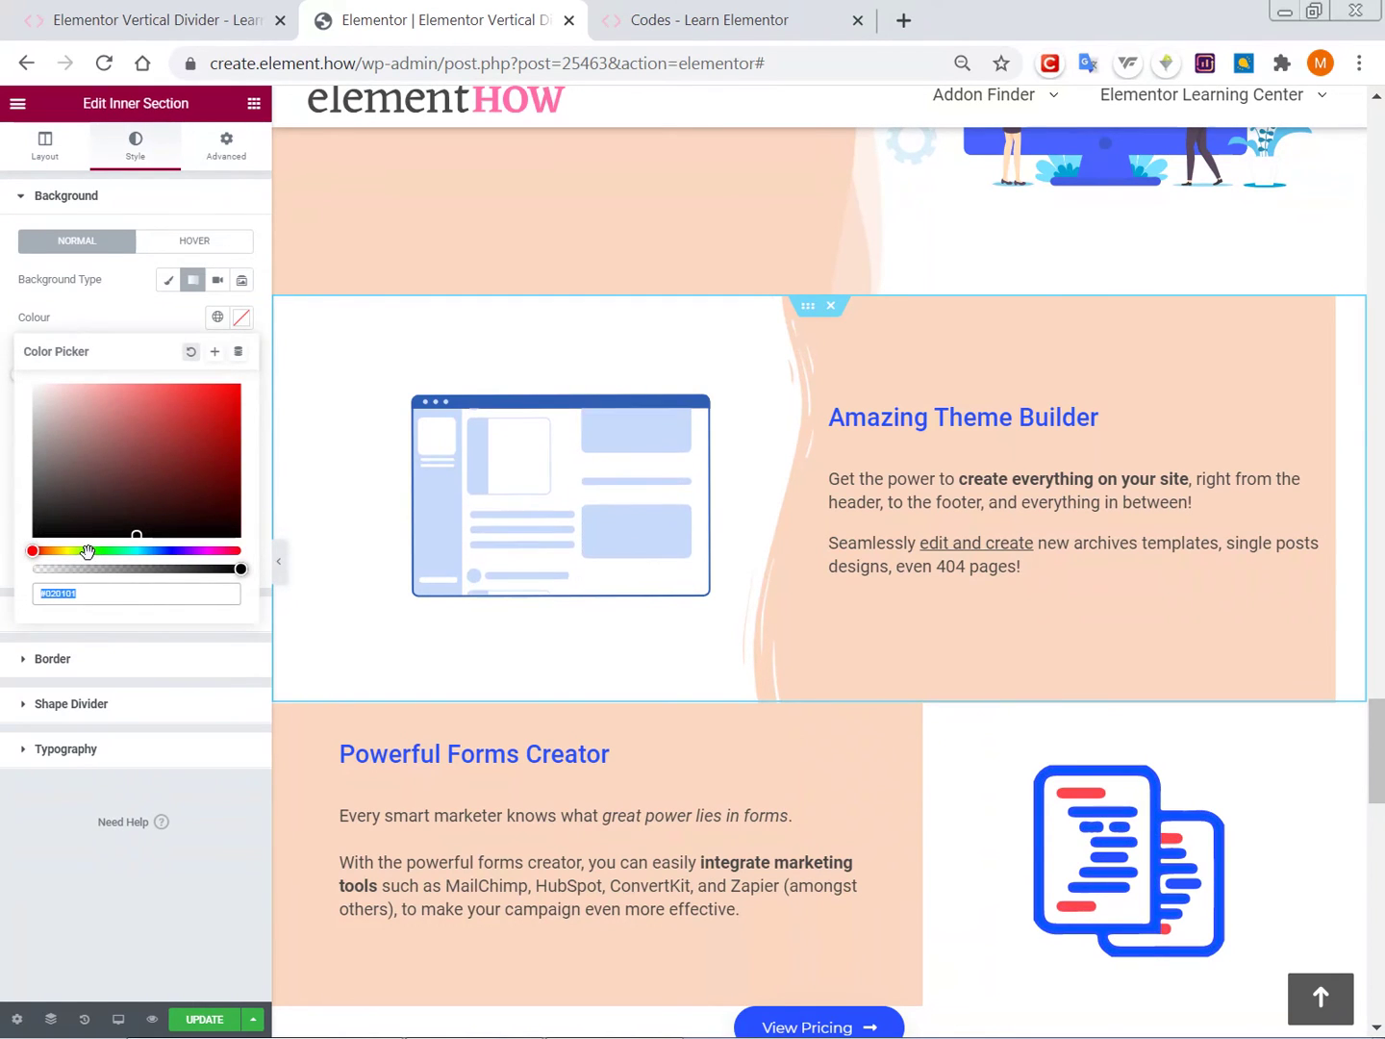
drag(61, 575, 7, 587)
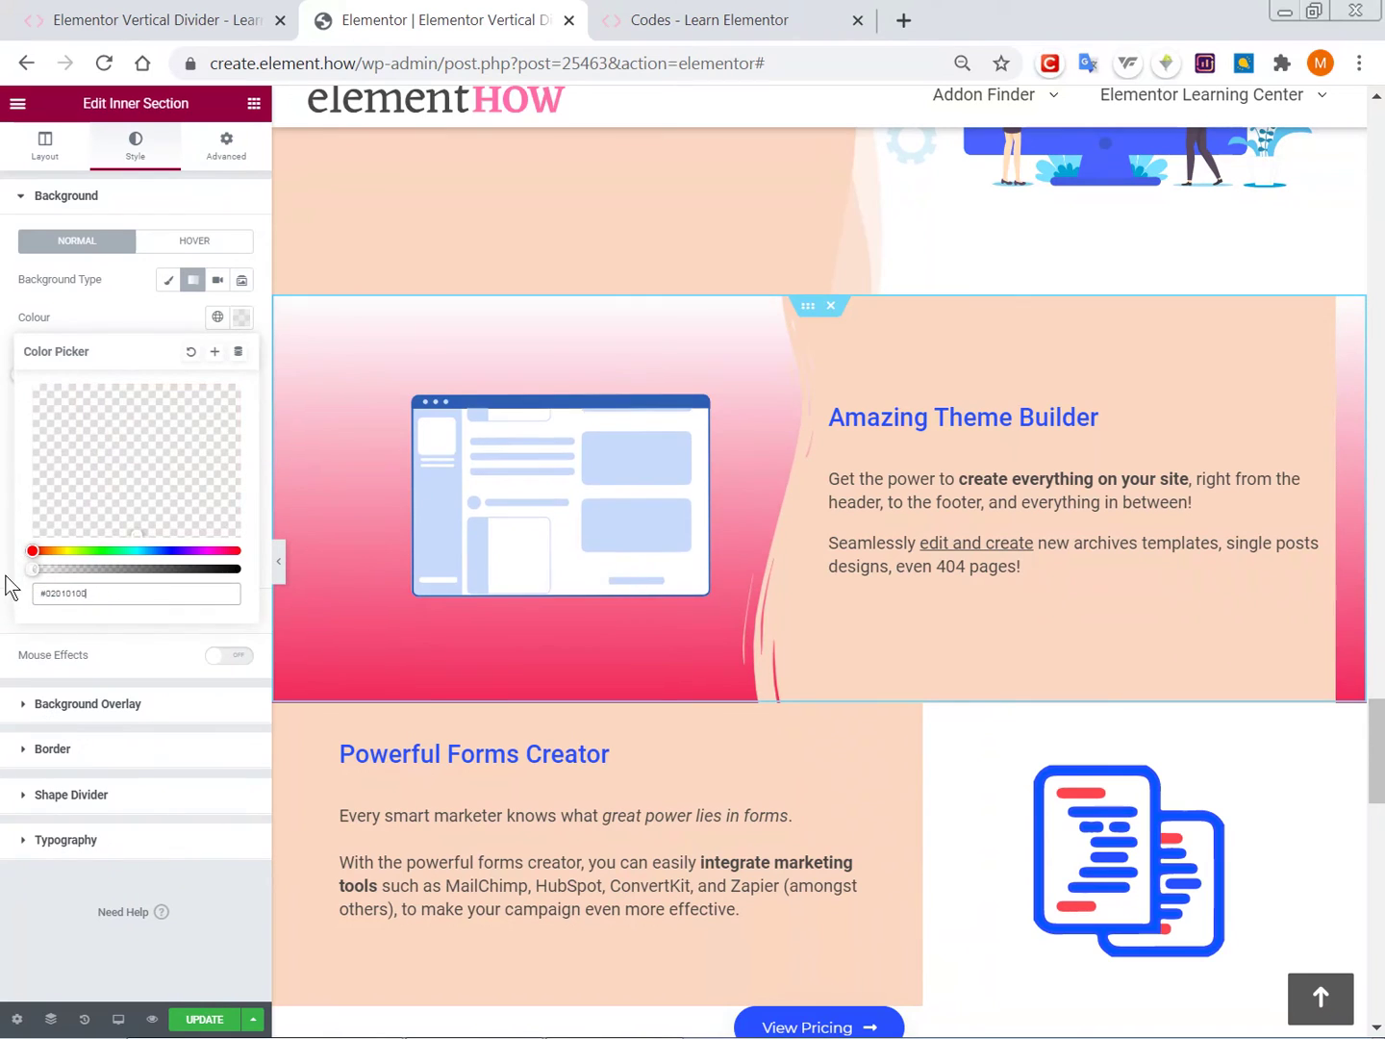
click(4, 484)
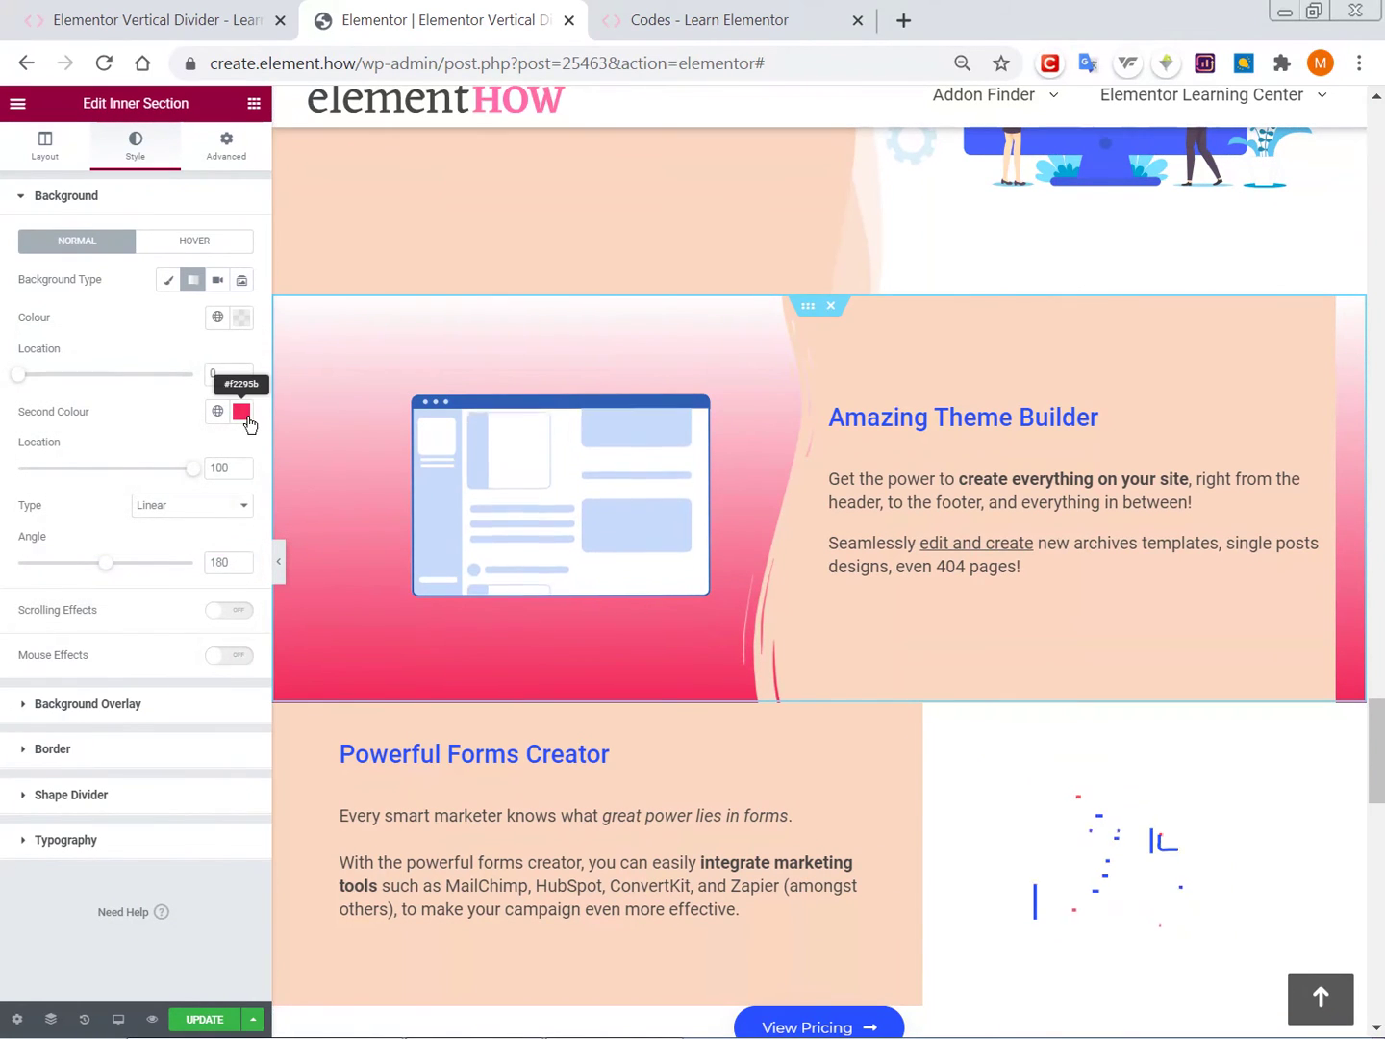
click(242, 414)
key(ctrl+v)
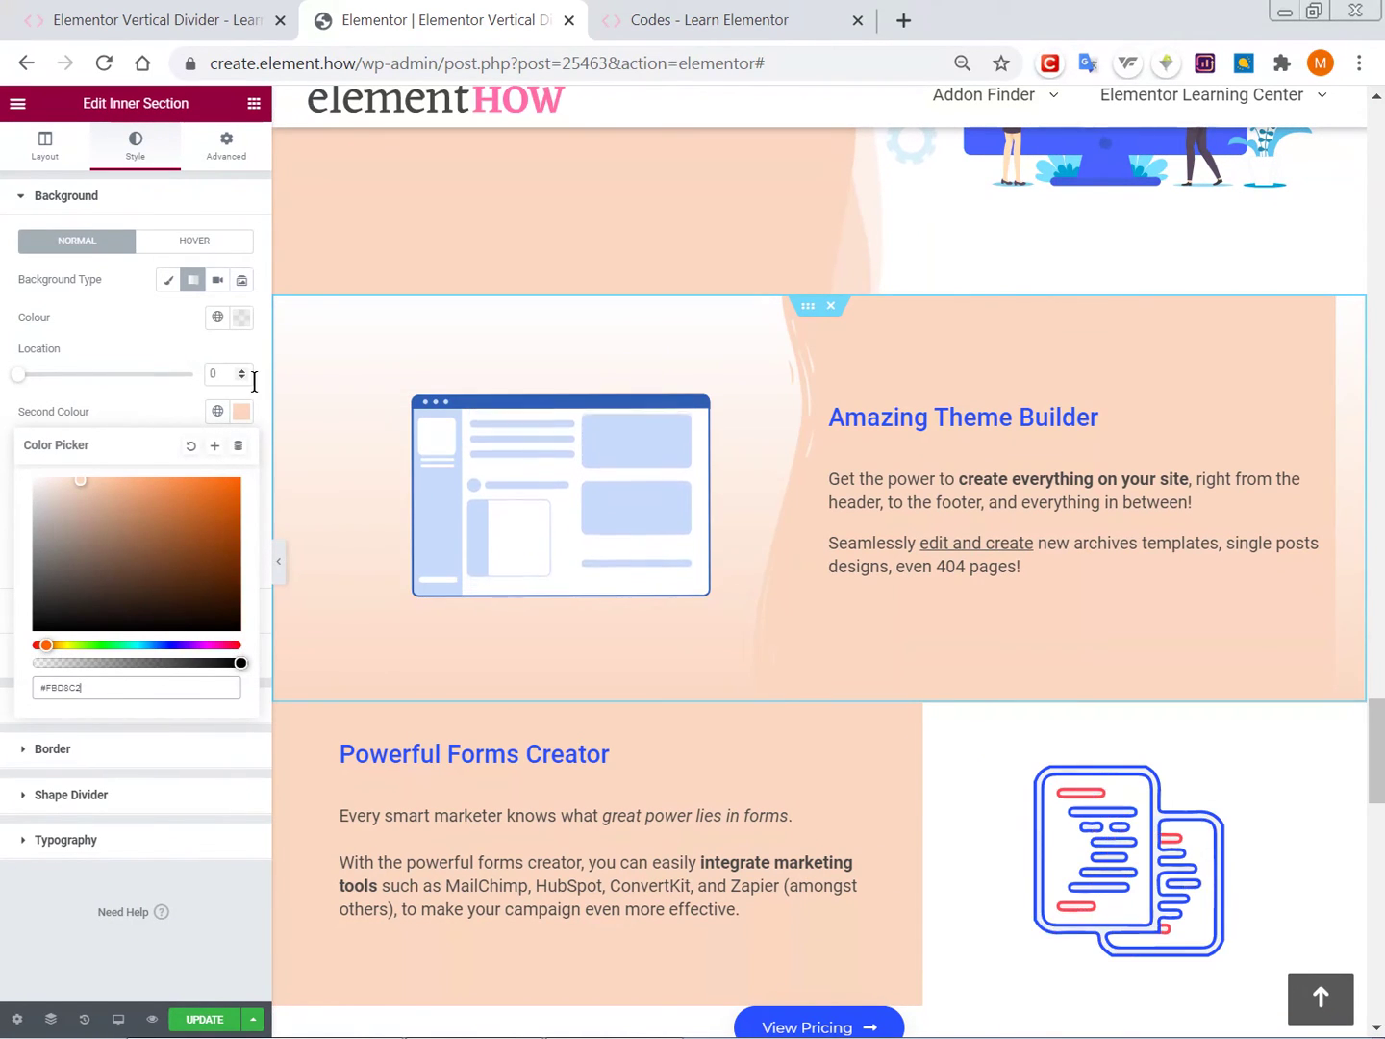
click(203, 410)
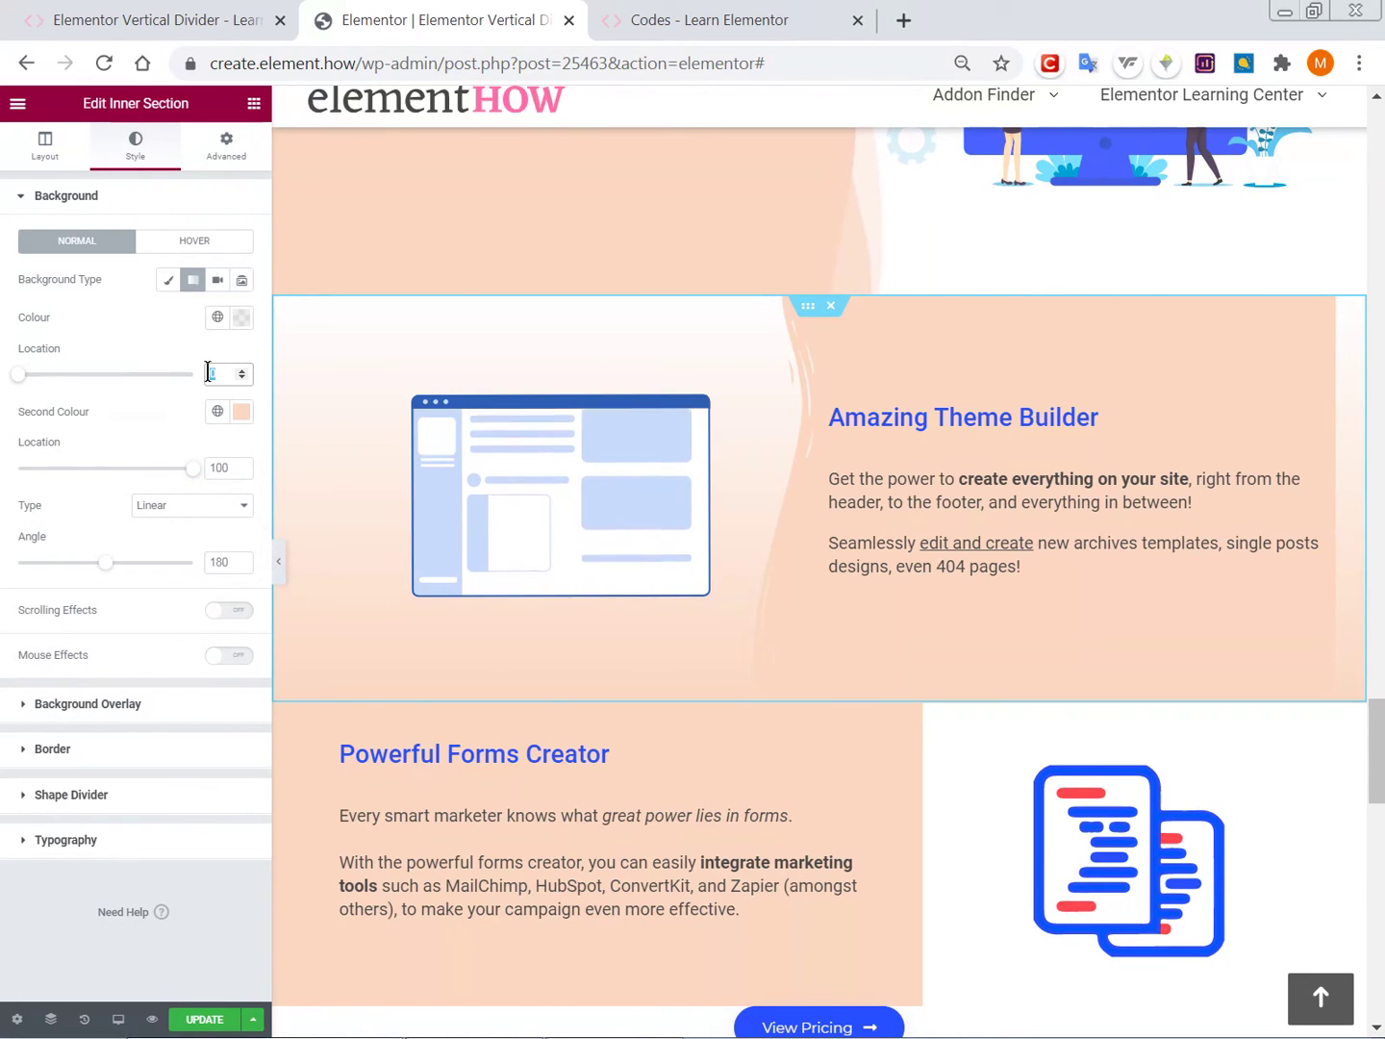
Set both colour locations of the Amazing Theme Builder section's gradient to 50 and its angle to 90.
text(50)
double_click(227, 466)
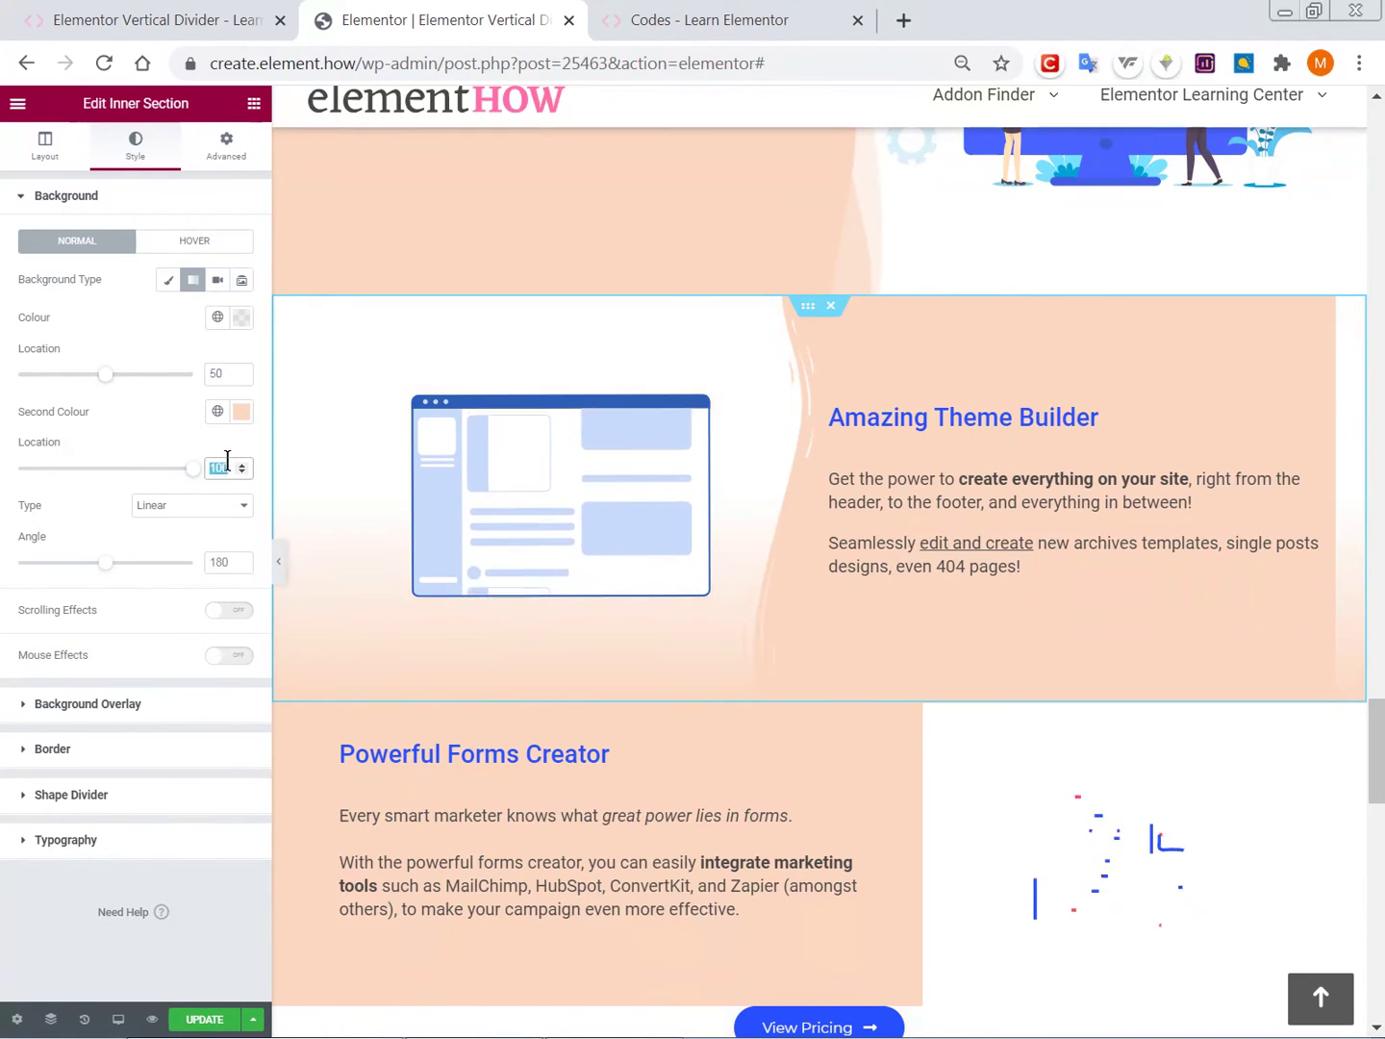
text(50)
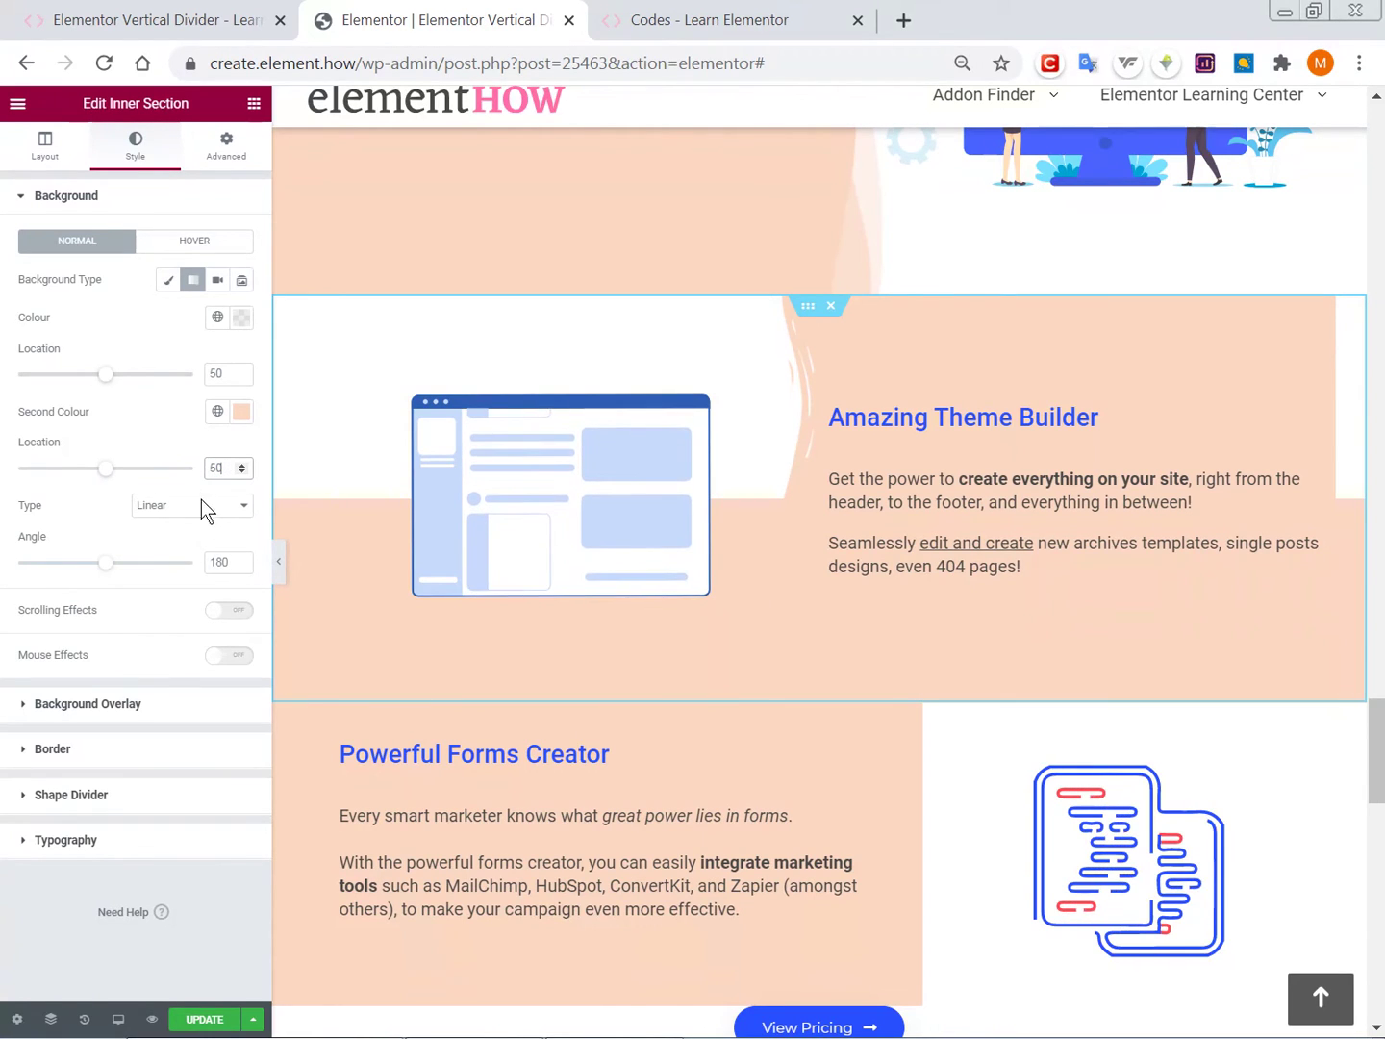
double_click(216, 559)
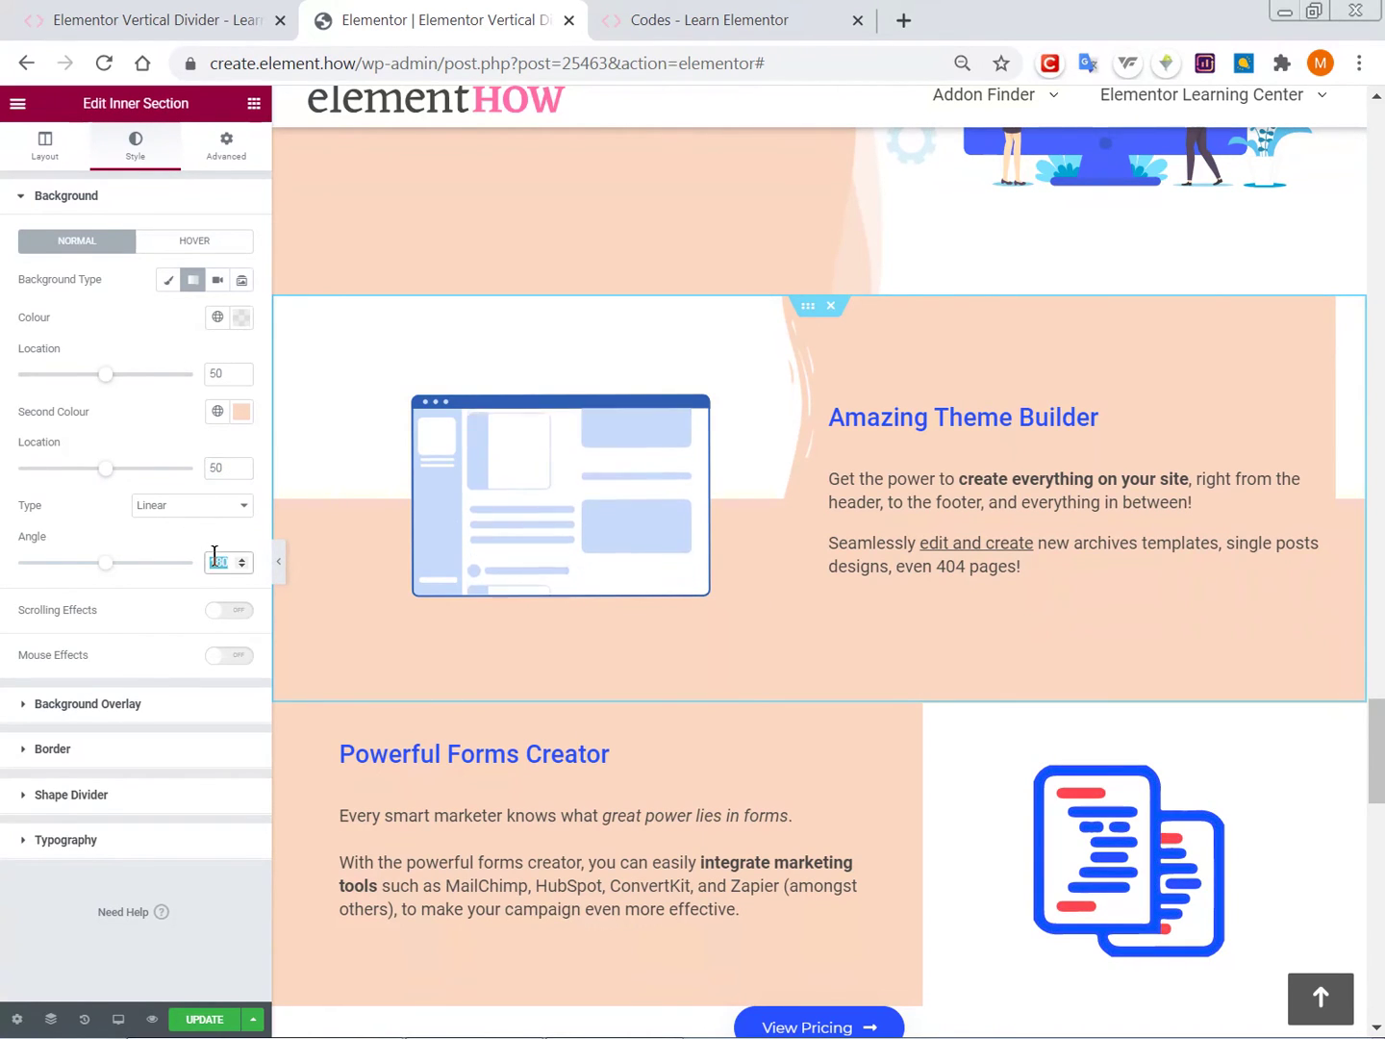
text(90)
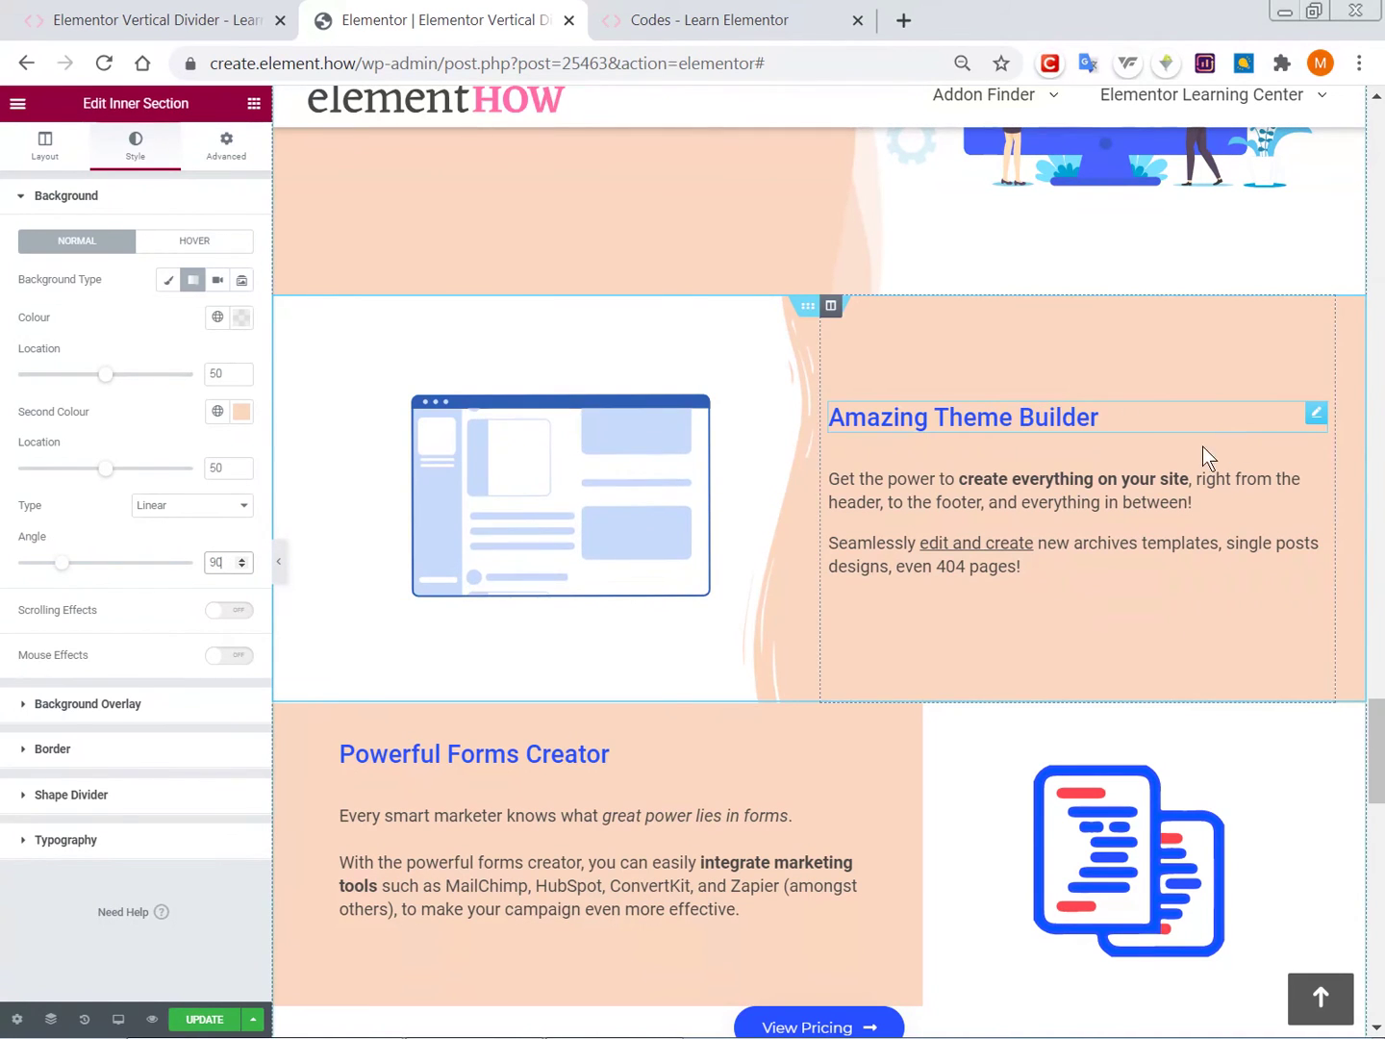
scroll(962, 433, down, 3)
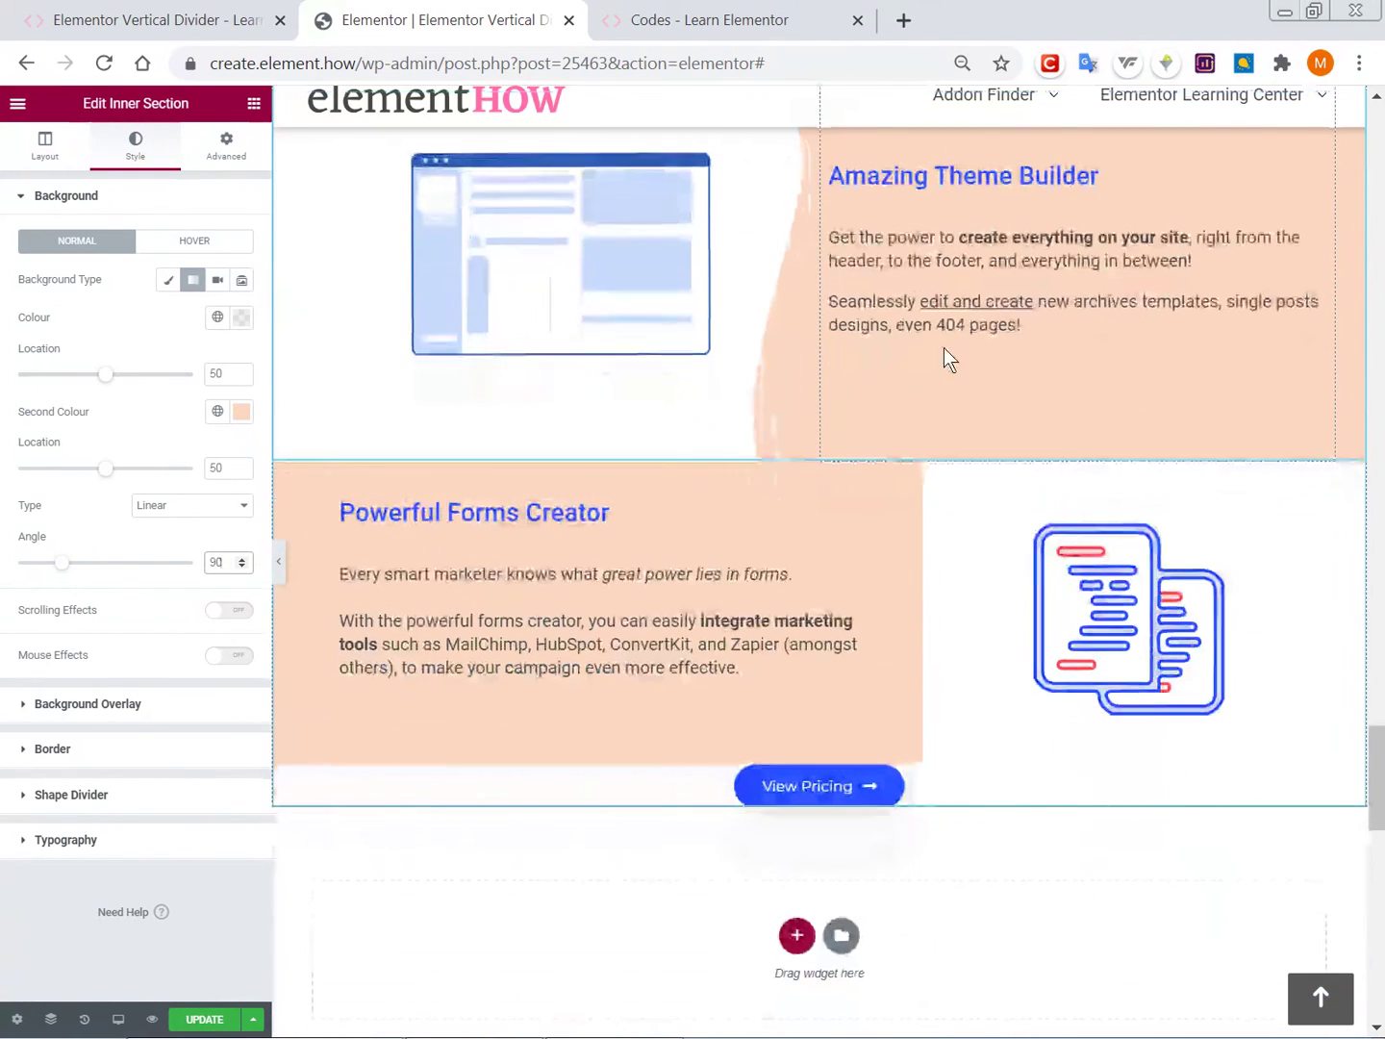
scroll(931, 386, up, 1)
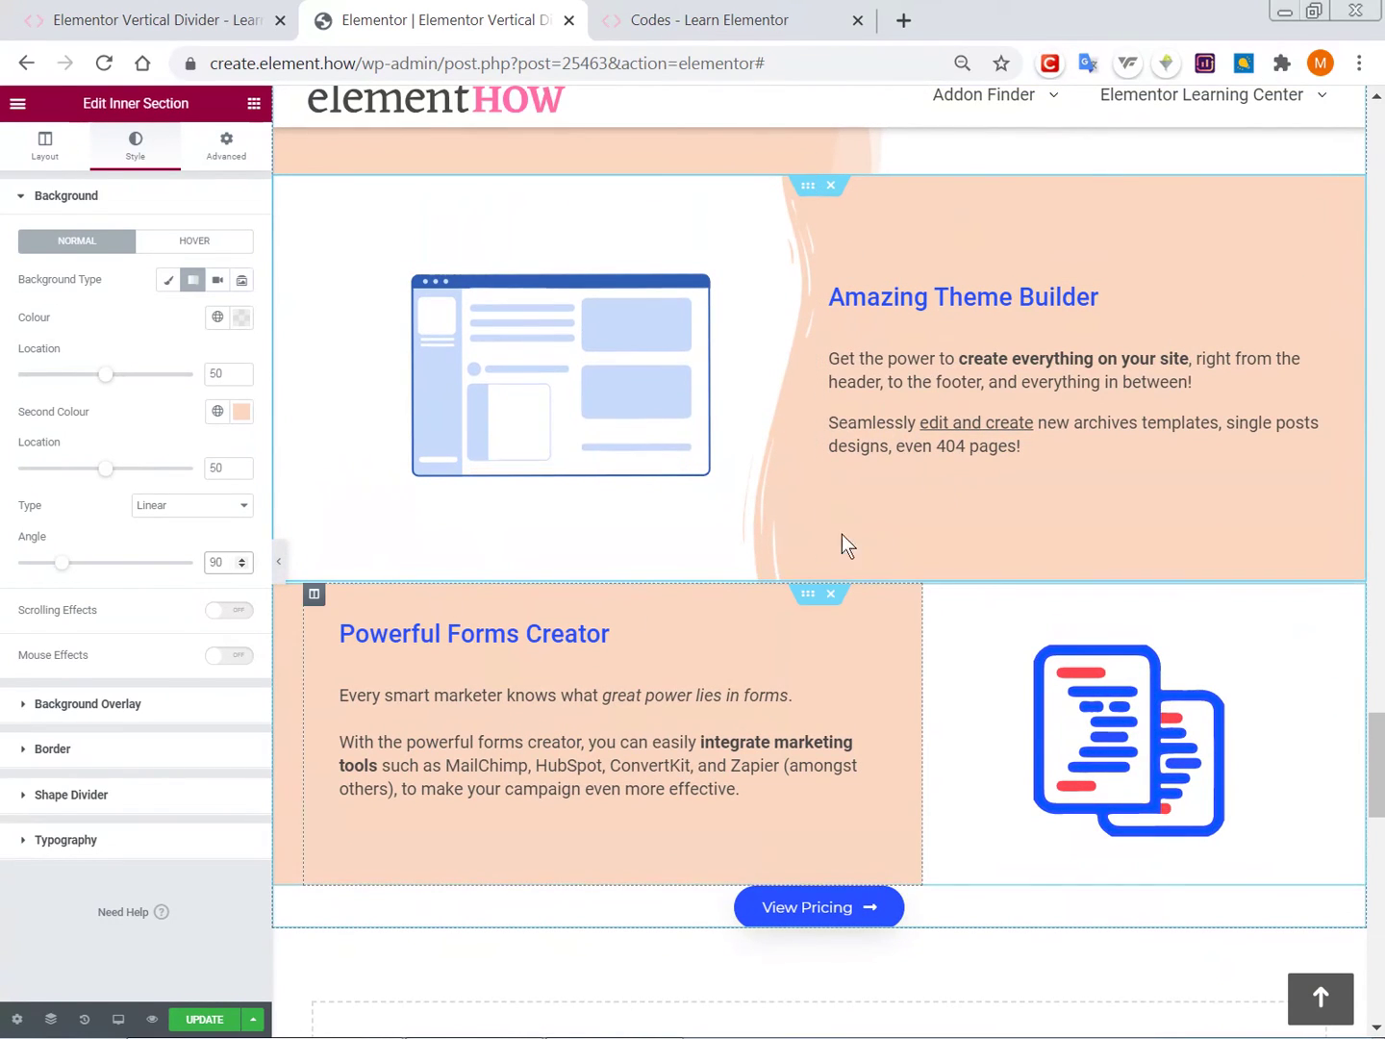
scroll(939, 380, up, 1)
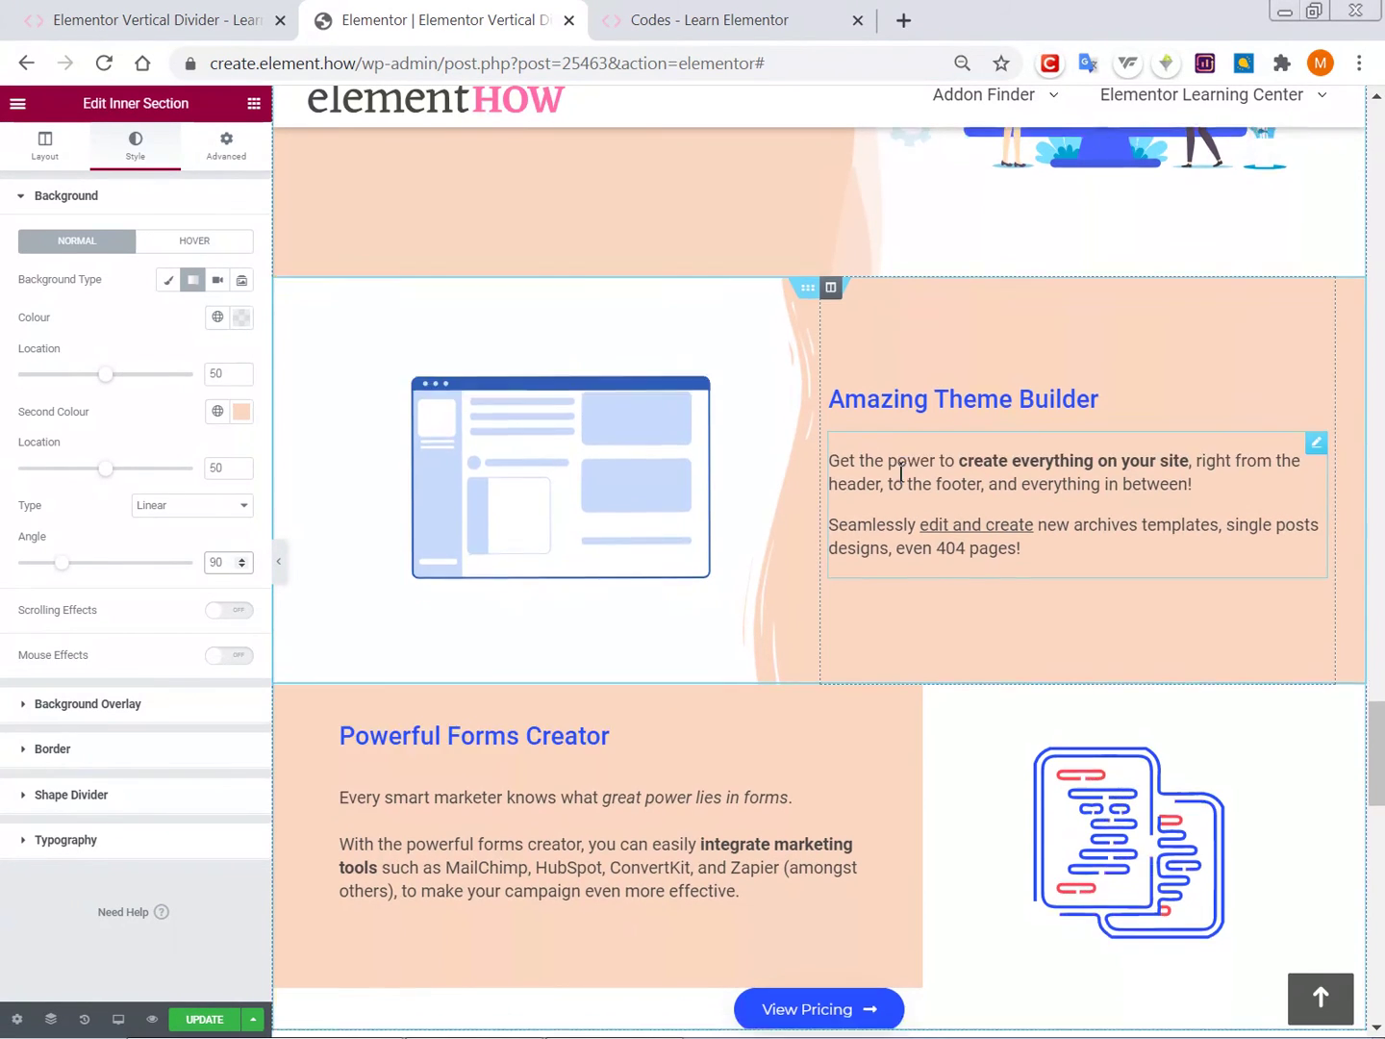
Add the divider CSS from the untitled text file to the Powerful Forms Creator inner section, with left 50px, translateY(-250px), rotate(270deg) and z-index 2.
scroll(866, 490, down, 2)
scroll(713, 543, down, 1)
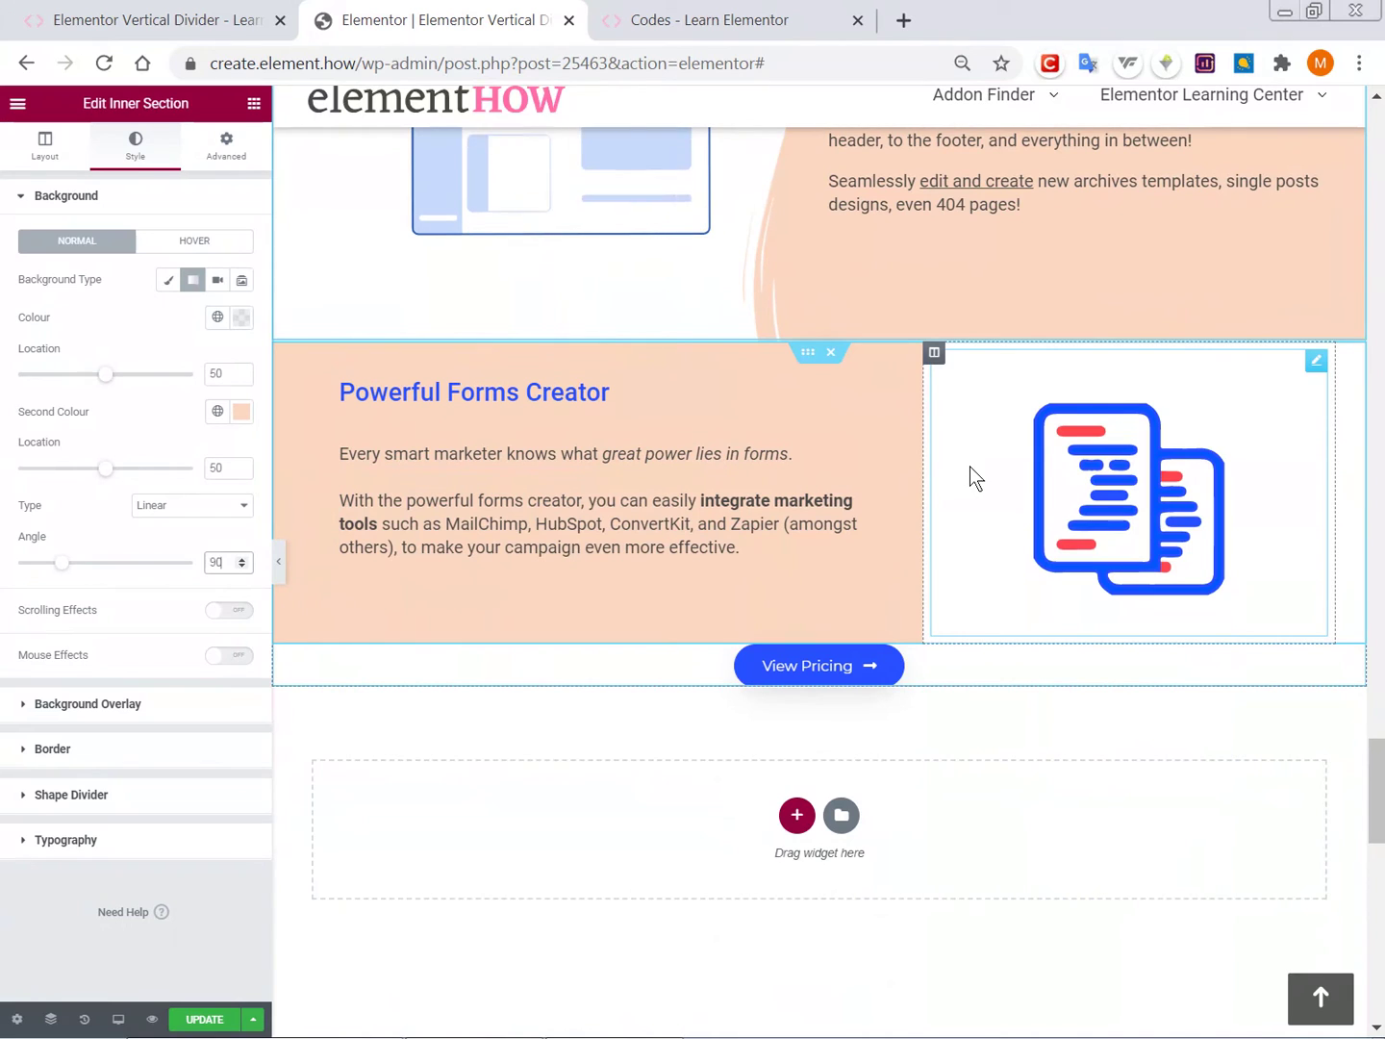
click(809, 357)
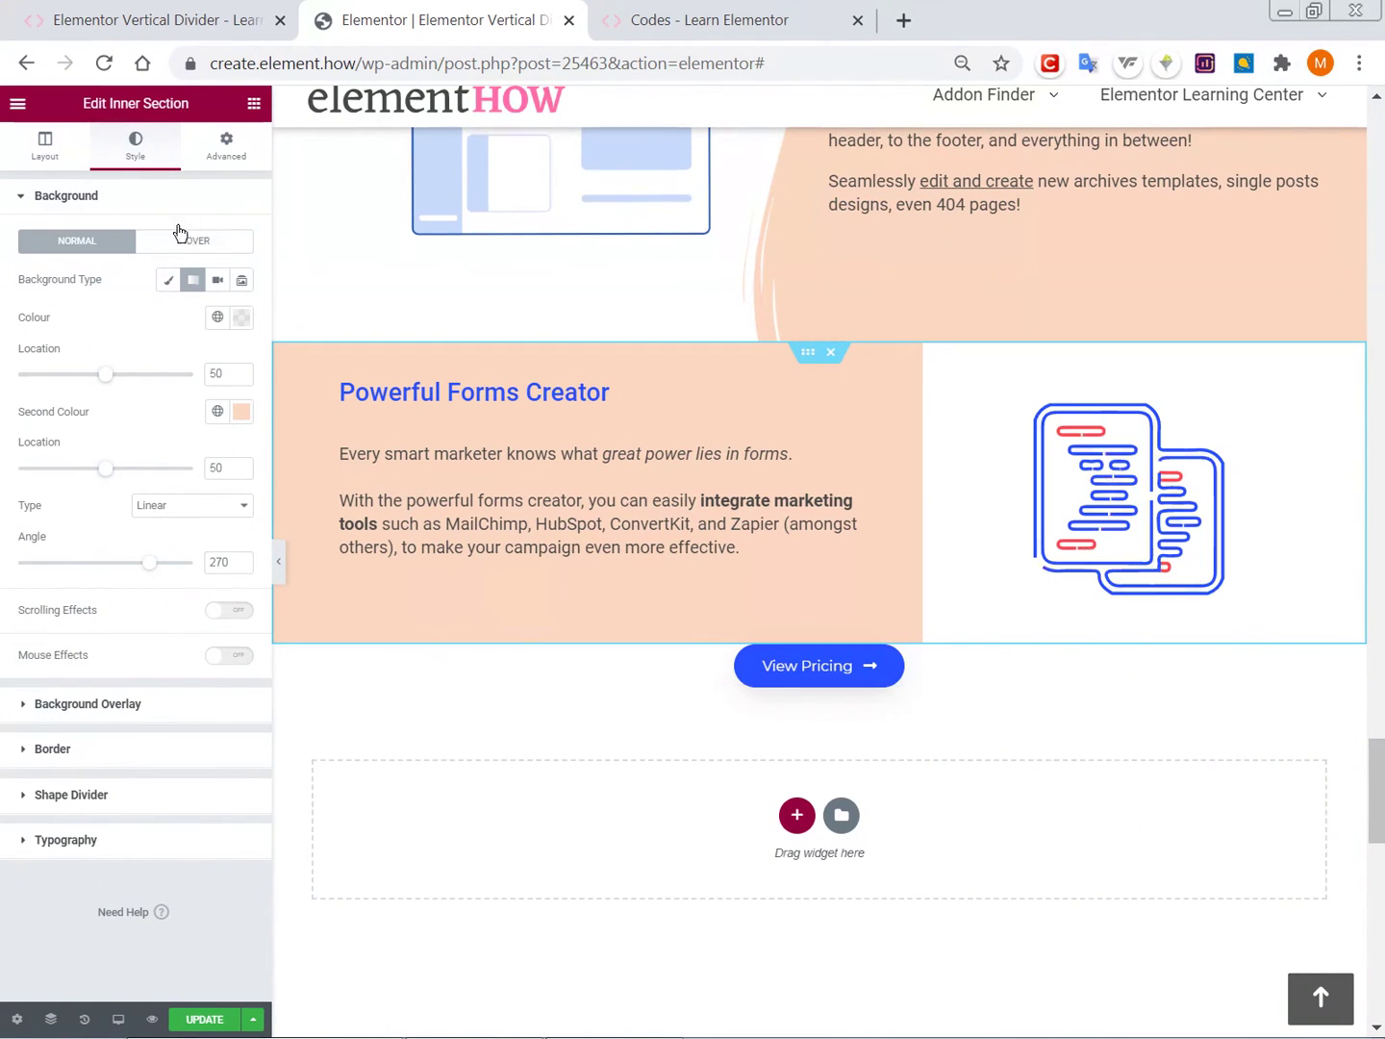
click(221, 150)
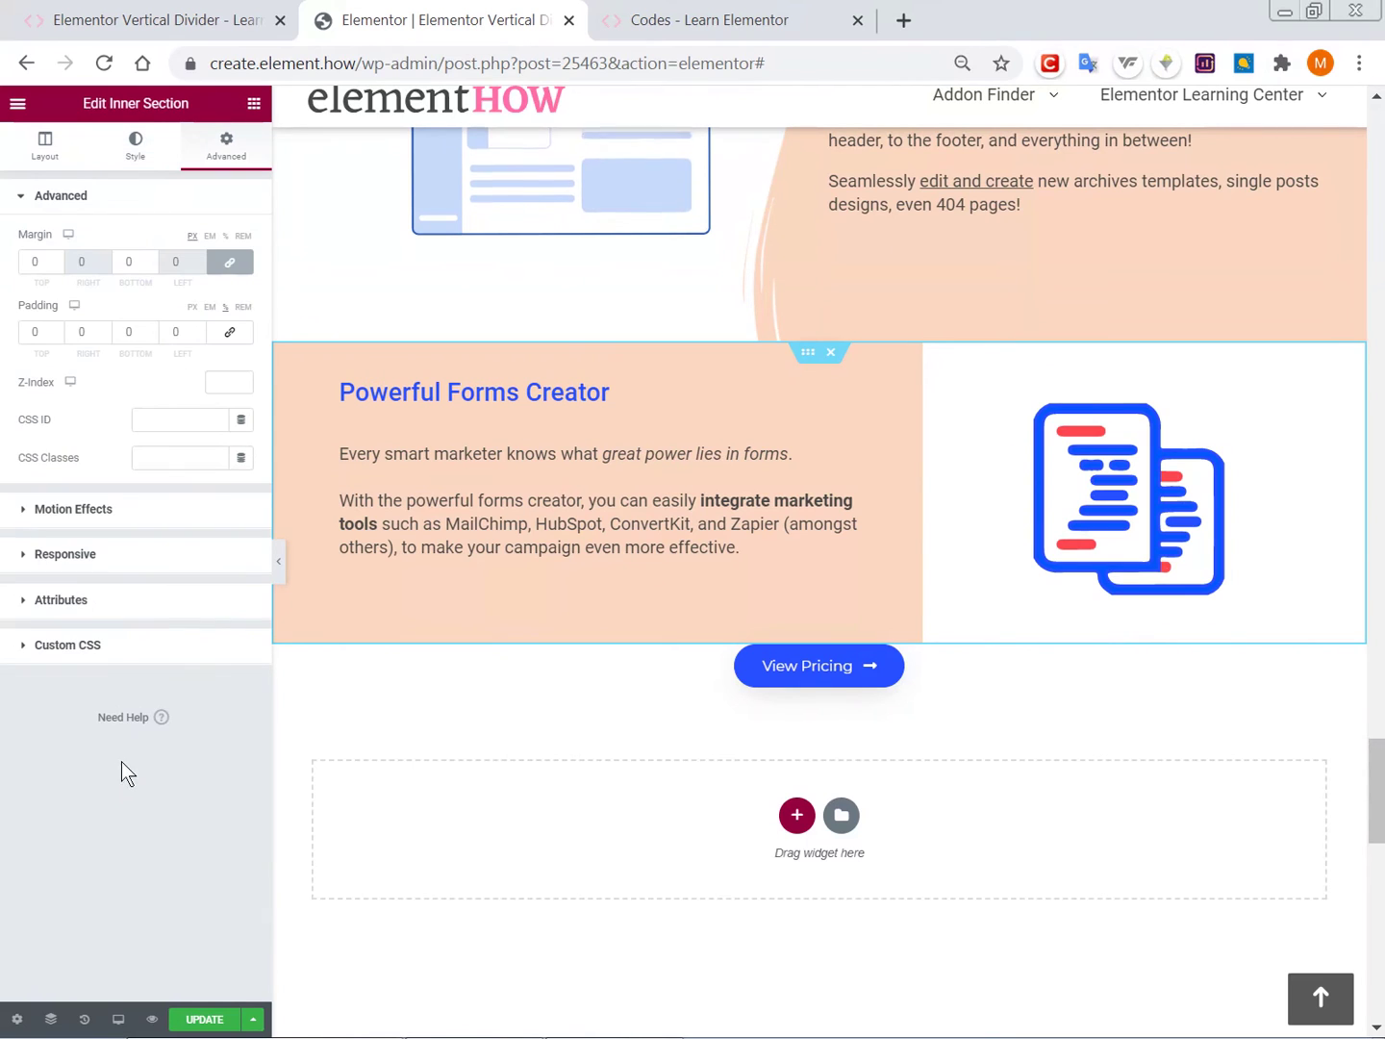
click(130, 650)
key(ctrl+plus)
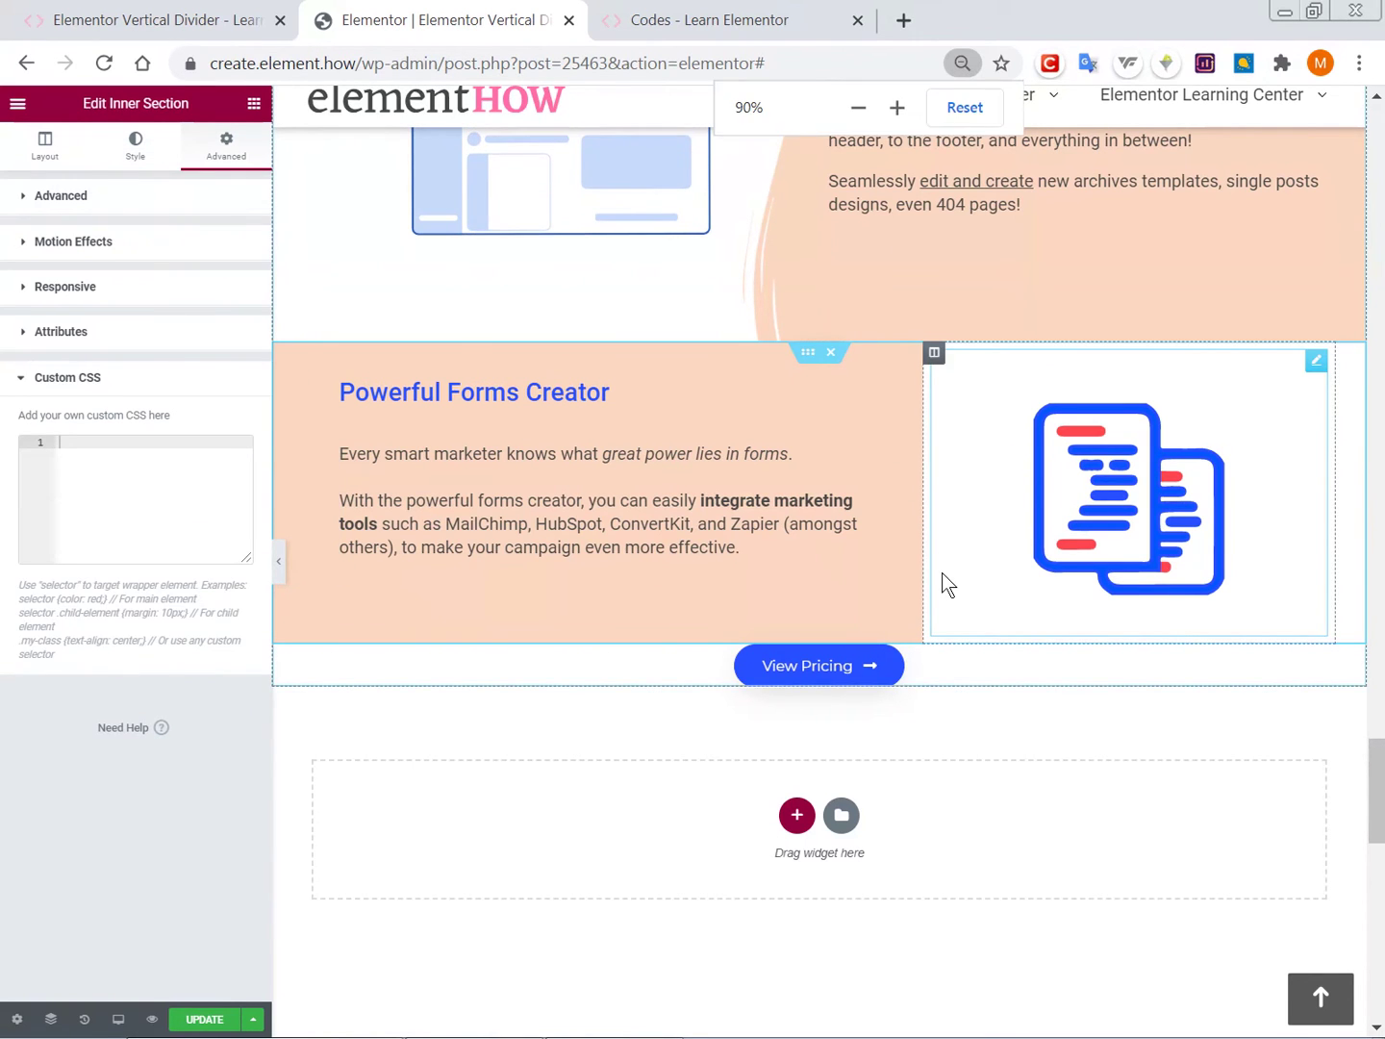
key(ctrl+plus)
key(ctrl+plus)
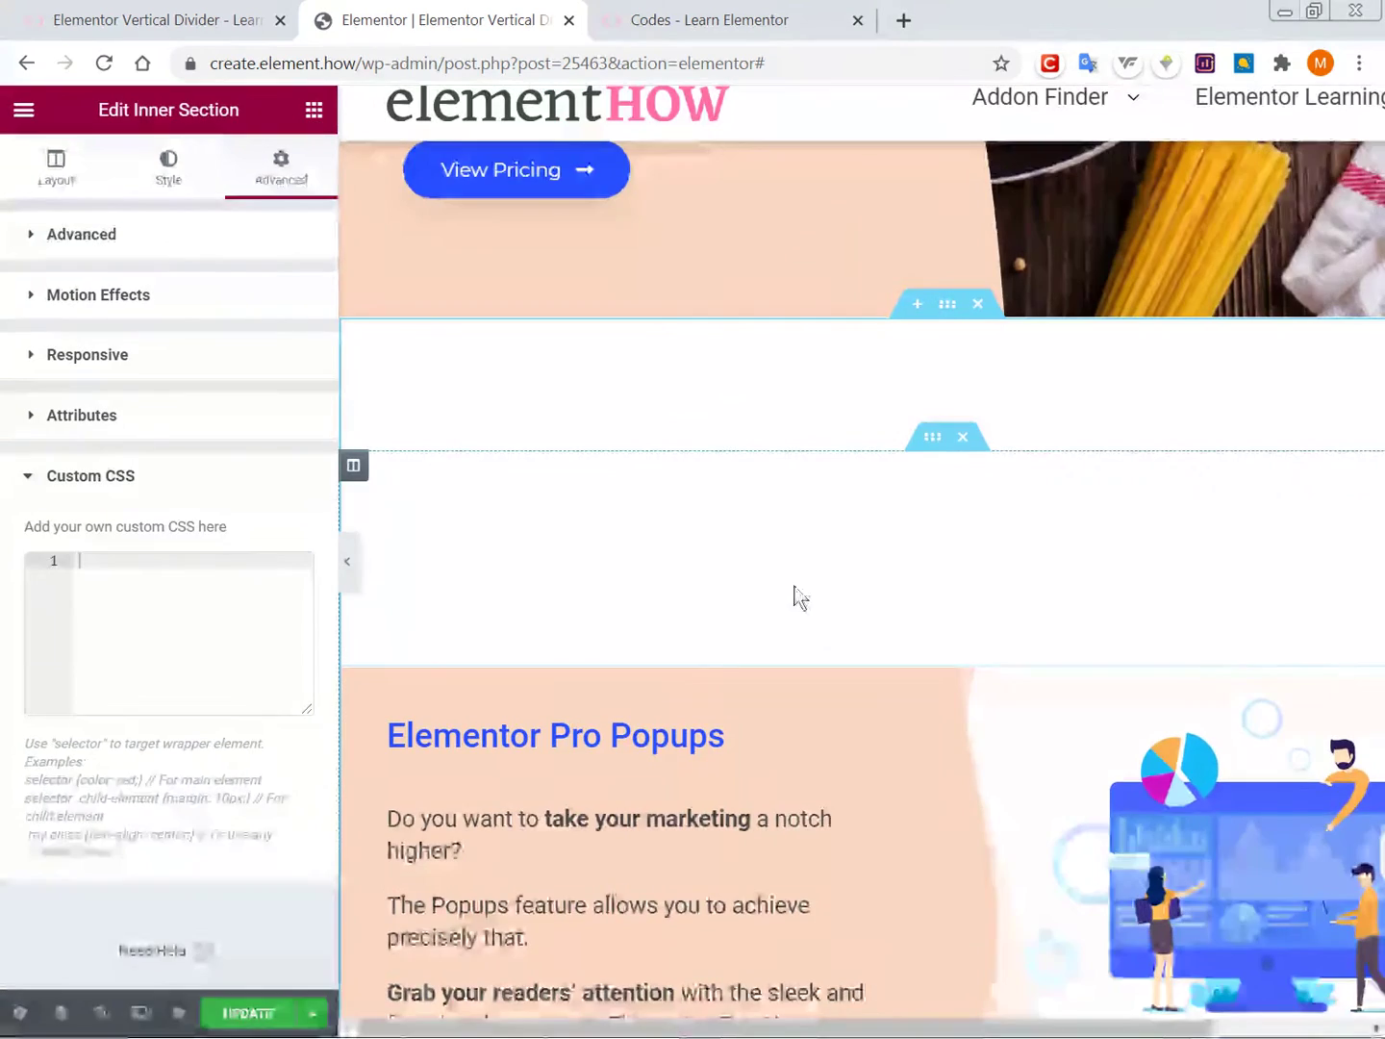
scroll(903, 615, down, 10)
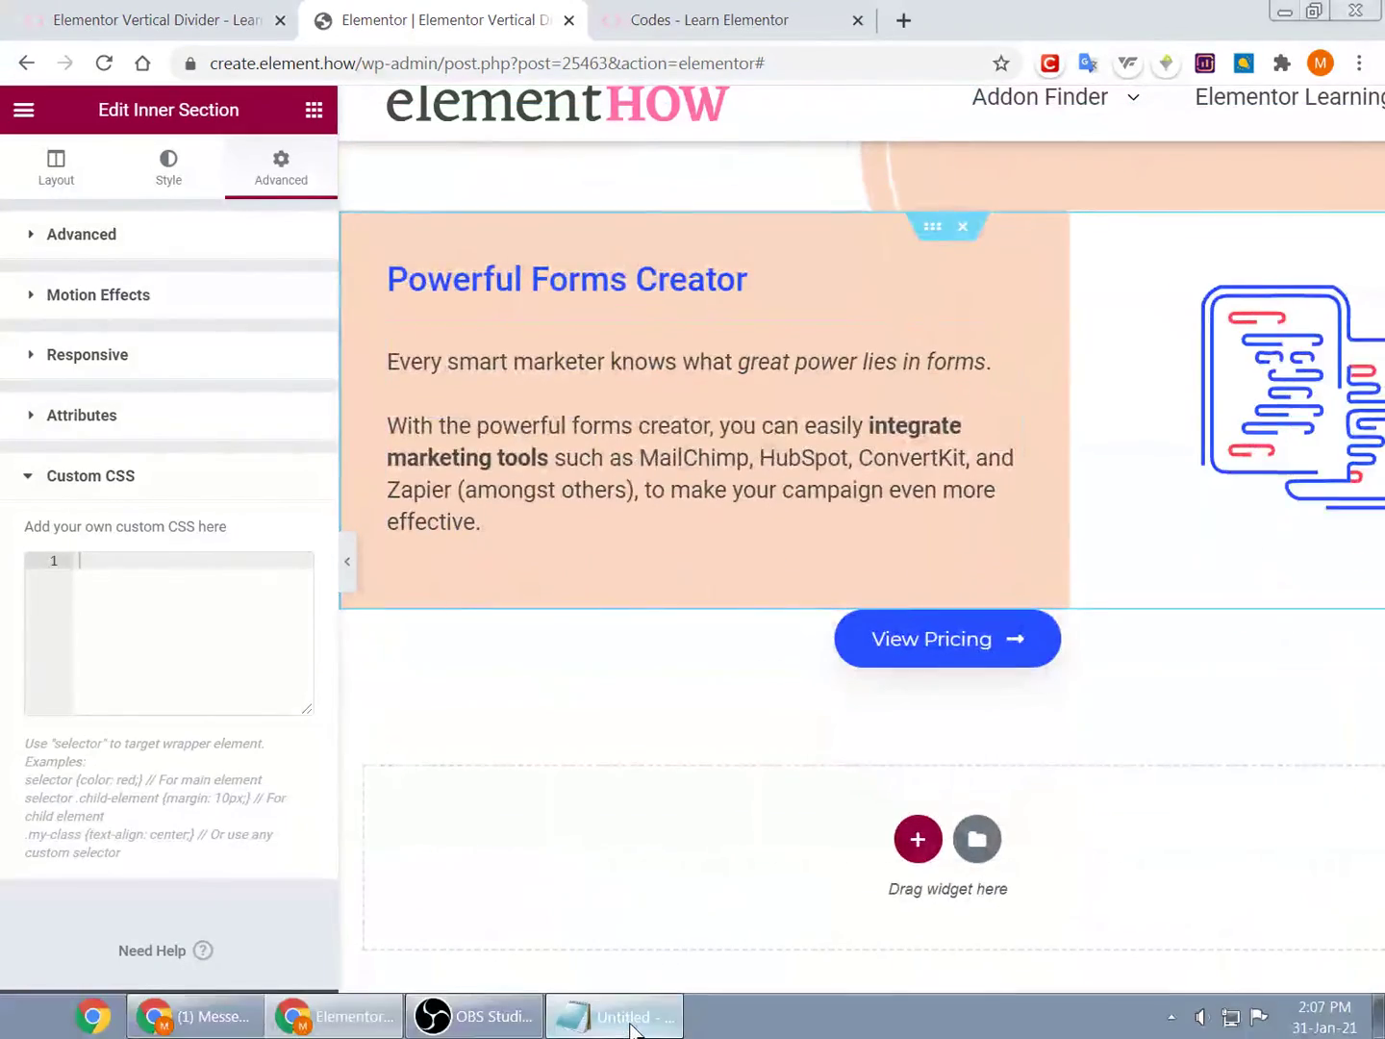
click(620, 1014)
click(120, 621)
text(selector{     overflow: hidden!important; }  selector .elementor-shape {     left: 50px; }  selector .elementor-shape[data-negative=false].elementor-shape-bottom, .elementor-shape[data-negative=true].elementor-shape-top{     transform: translateY(-250px) rotate(270deg);     z-index: 2; })
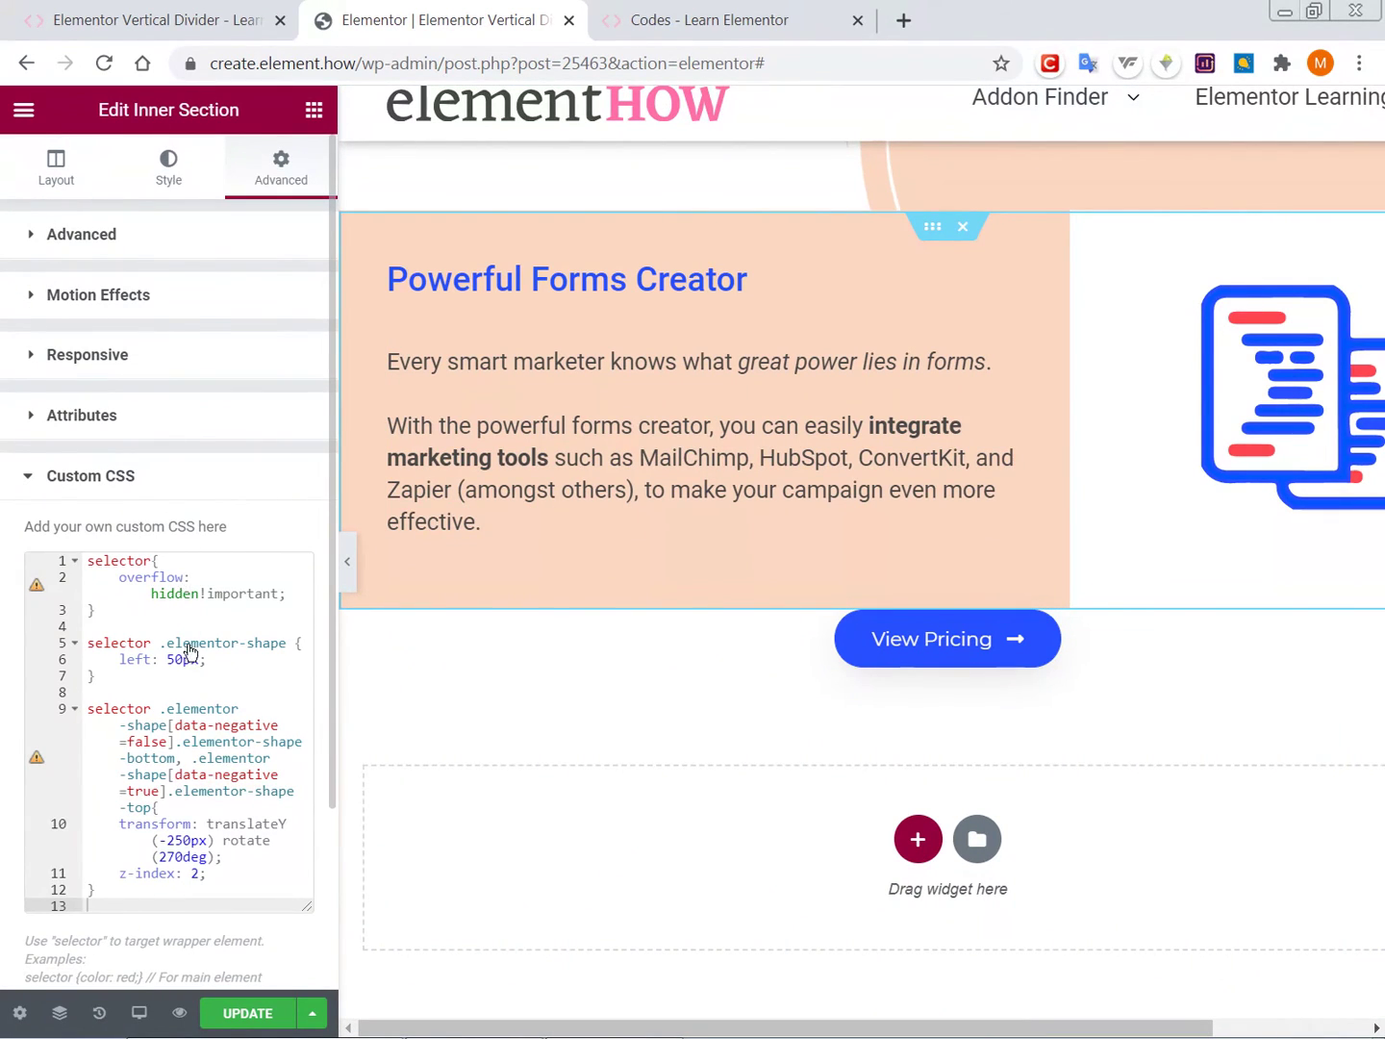
Add a bottom shape divider of type Fan Opacity to the Powerful Forms Creator inner section.
click(170, 169)
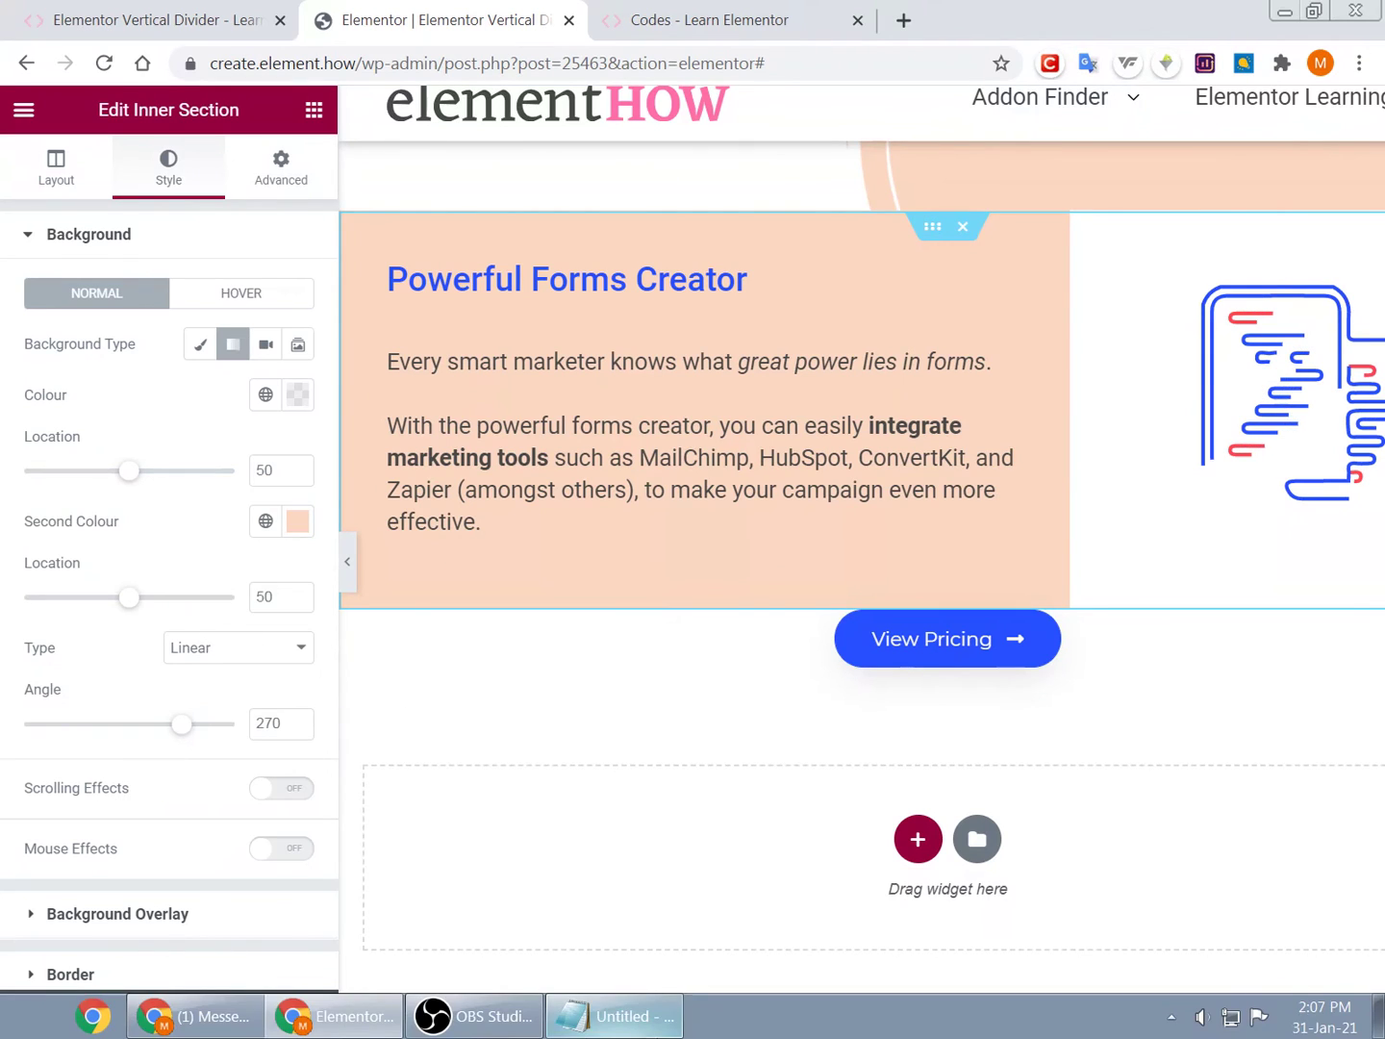
scroll(202, 790, down, 3)
click(158, 769)
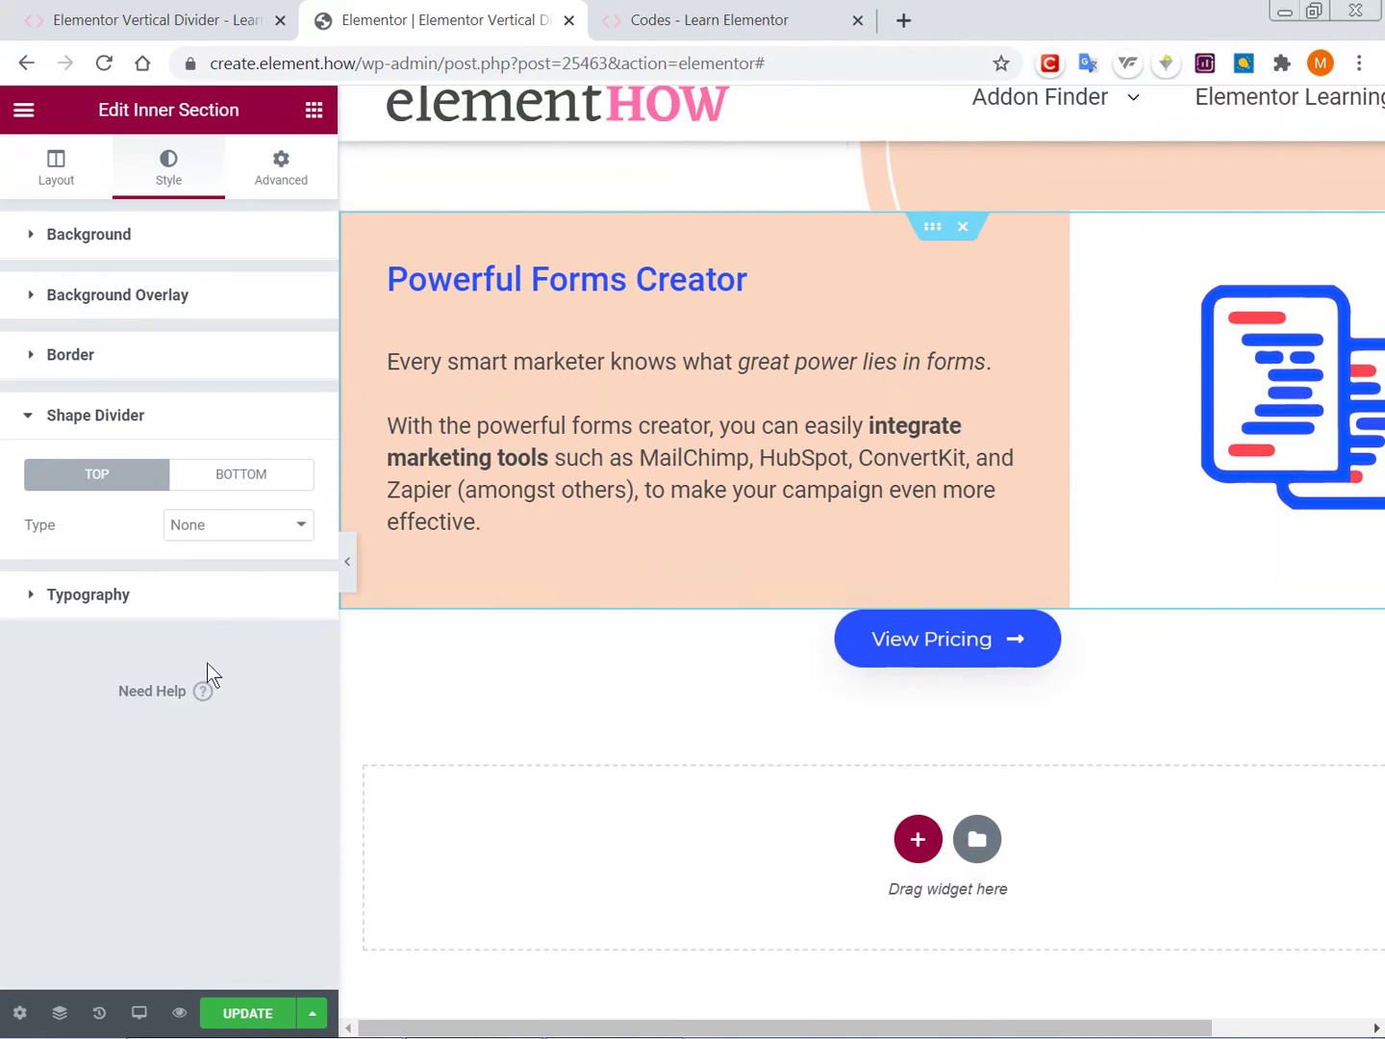
click(222, 491)
click(230, 527)
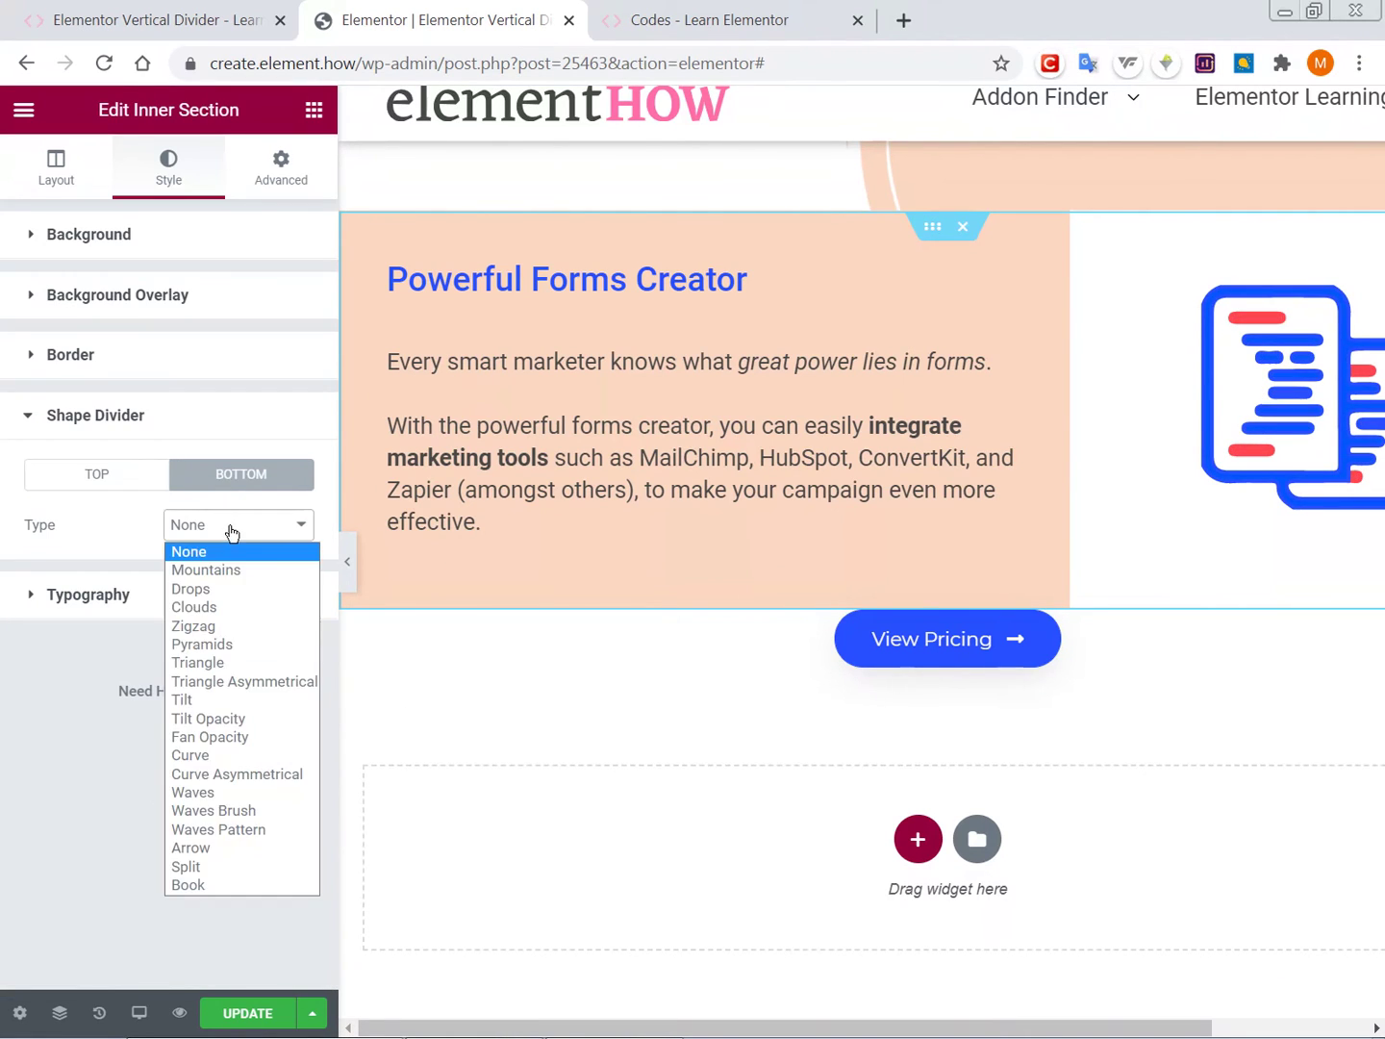
click(253, 737)
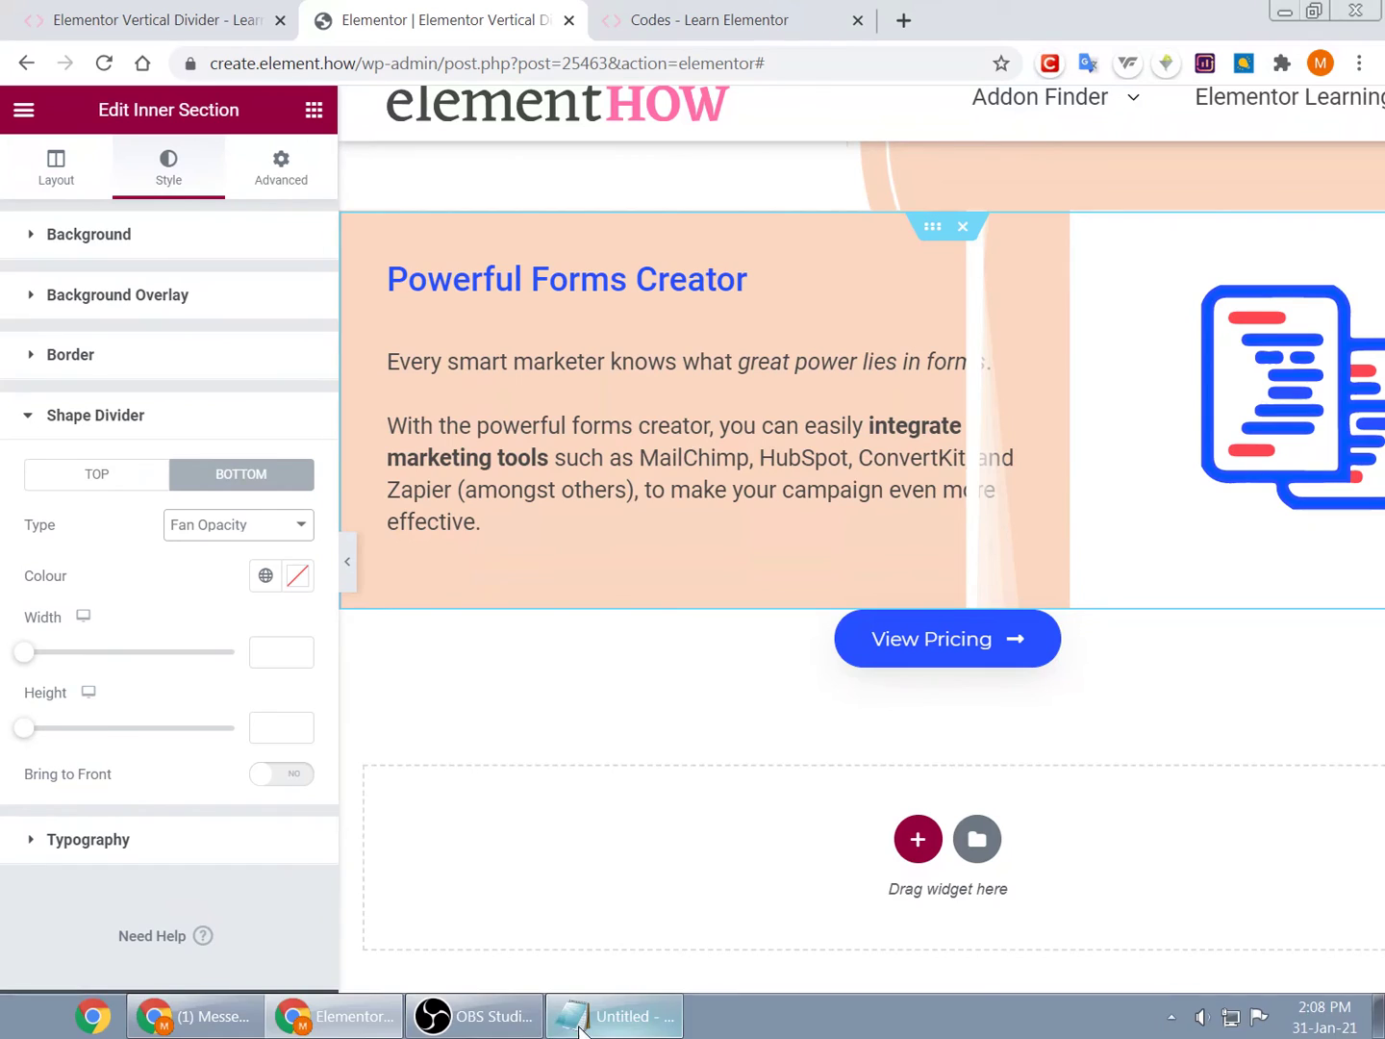
Colour the bottom divider #FBD8C2 using the code from the untitled text file, with height 170 and width about 138.
click(580, 1027)
drag(235, 622, 68, 619)
key(ctrl+c)
click(11, 536)
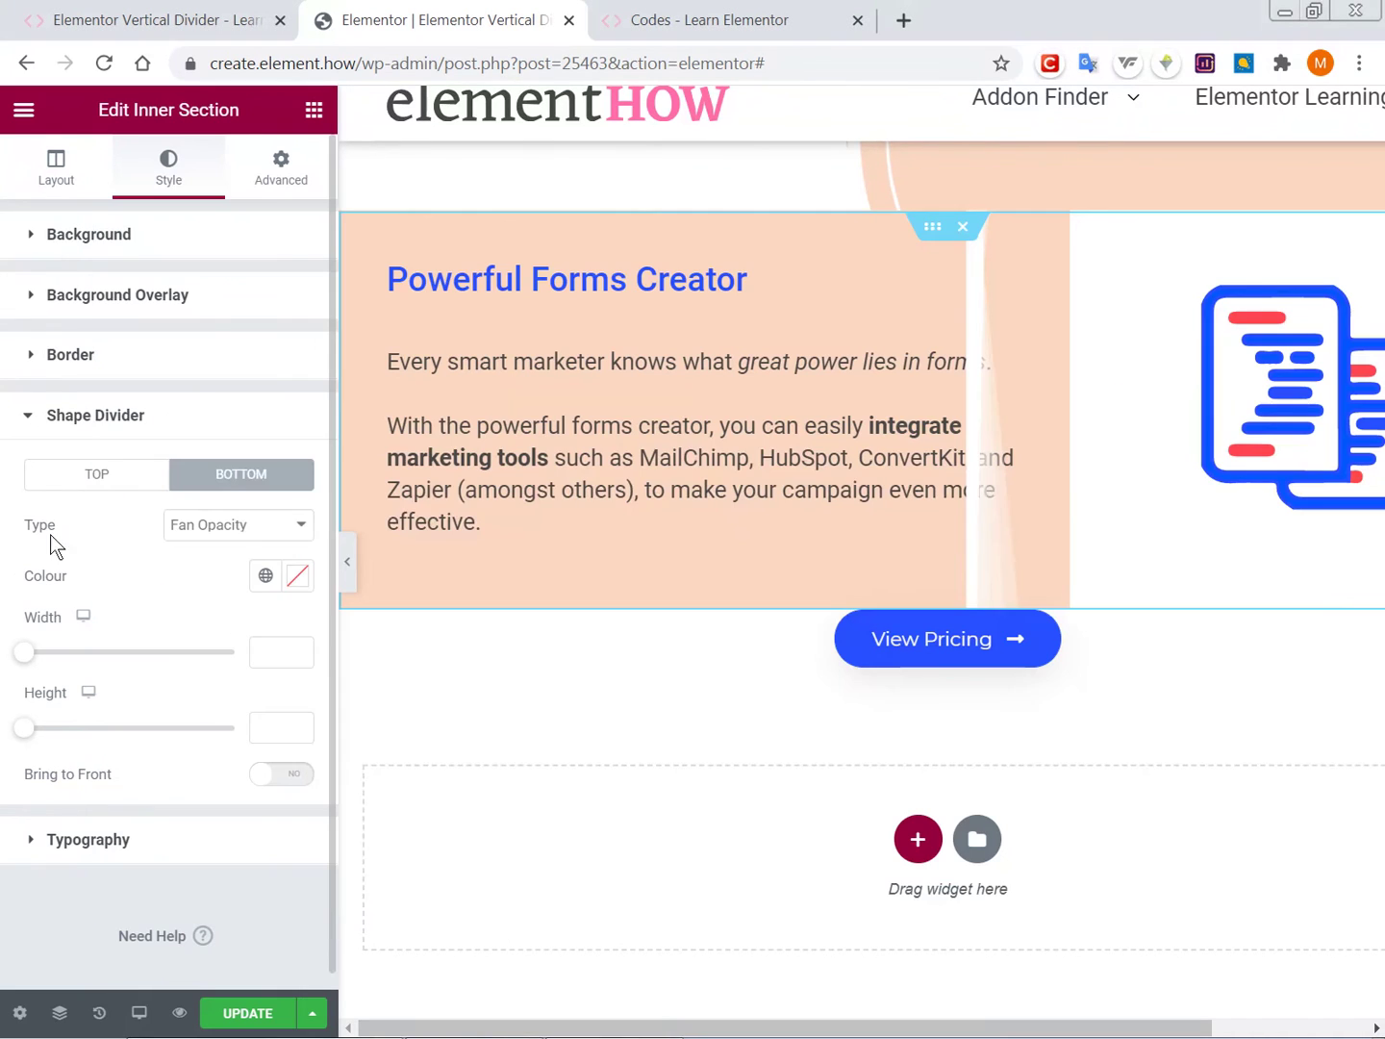
click(299, 577)
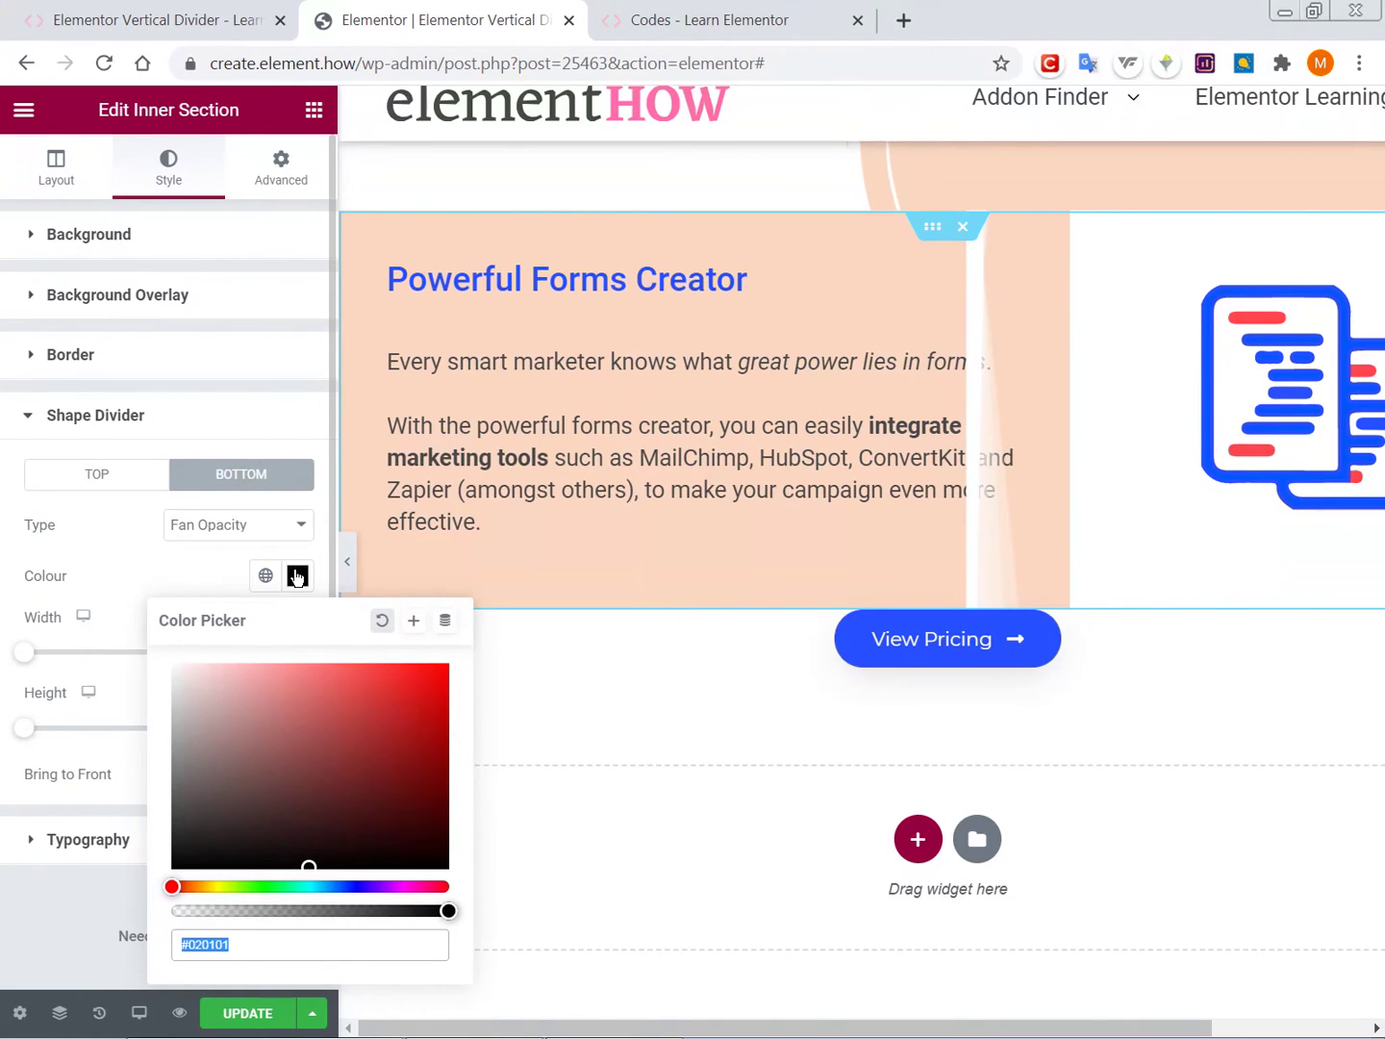
key(ctrl+v)
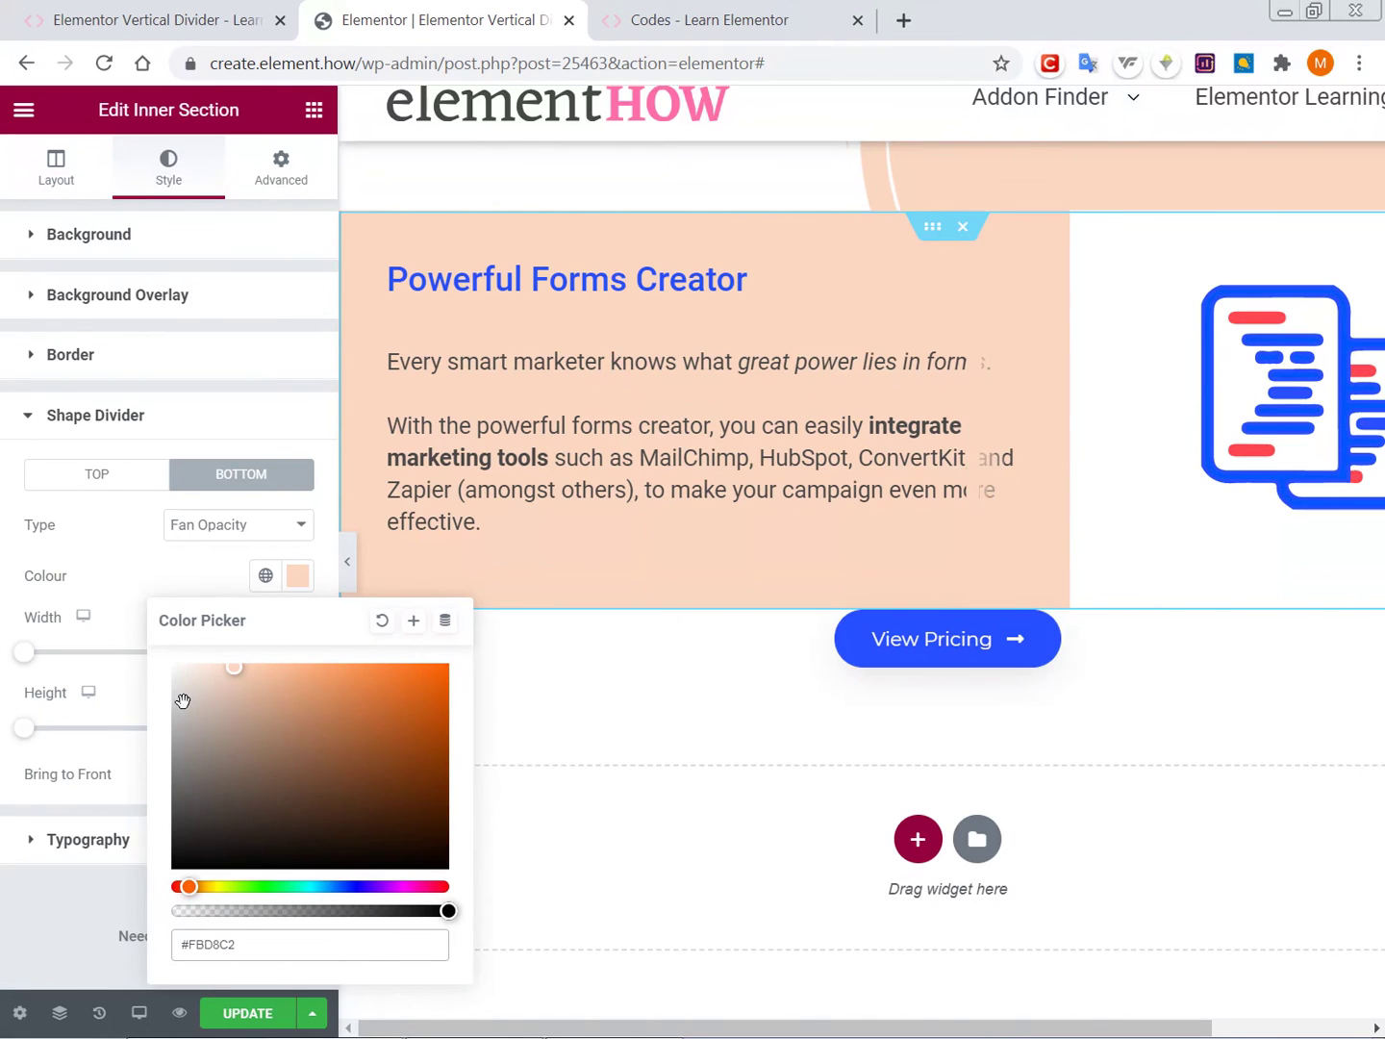
click(97, 578)
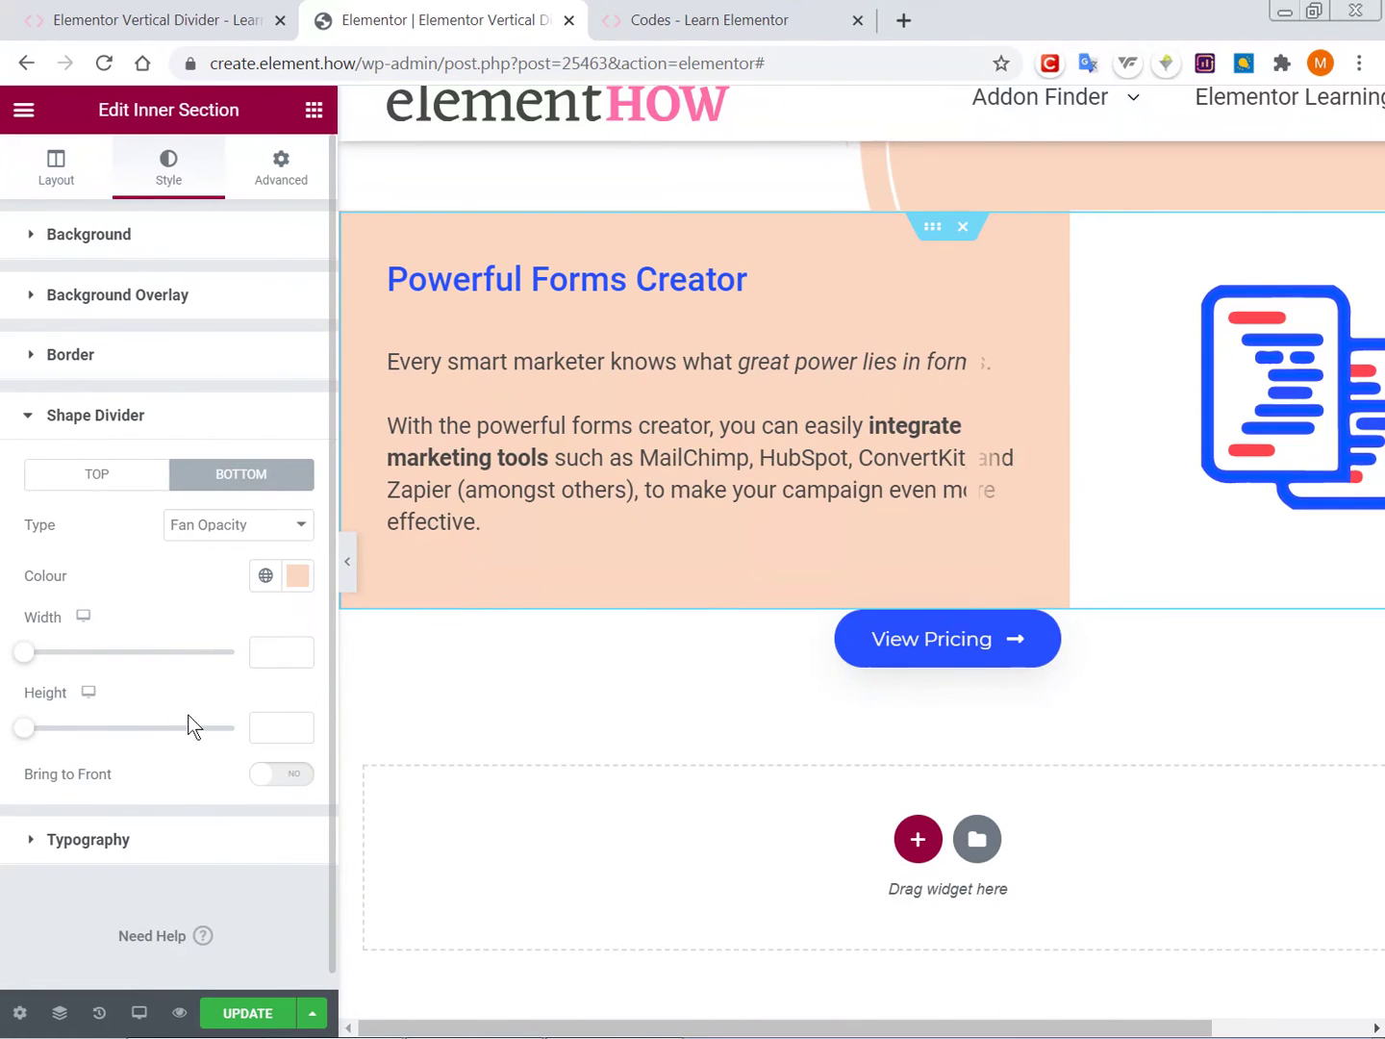
drag(22, 733, 108, 739)
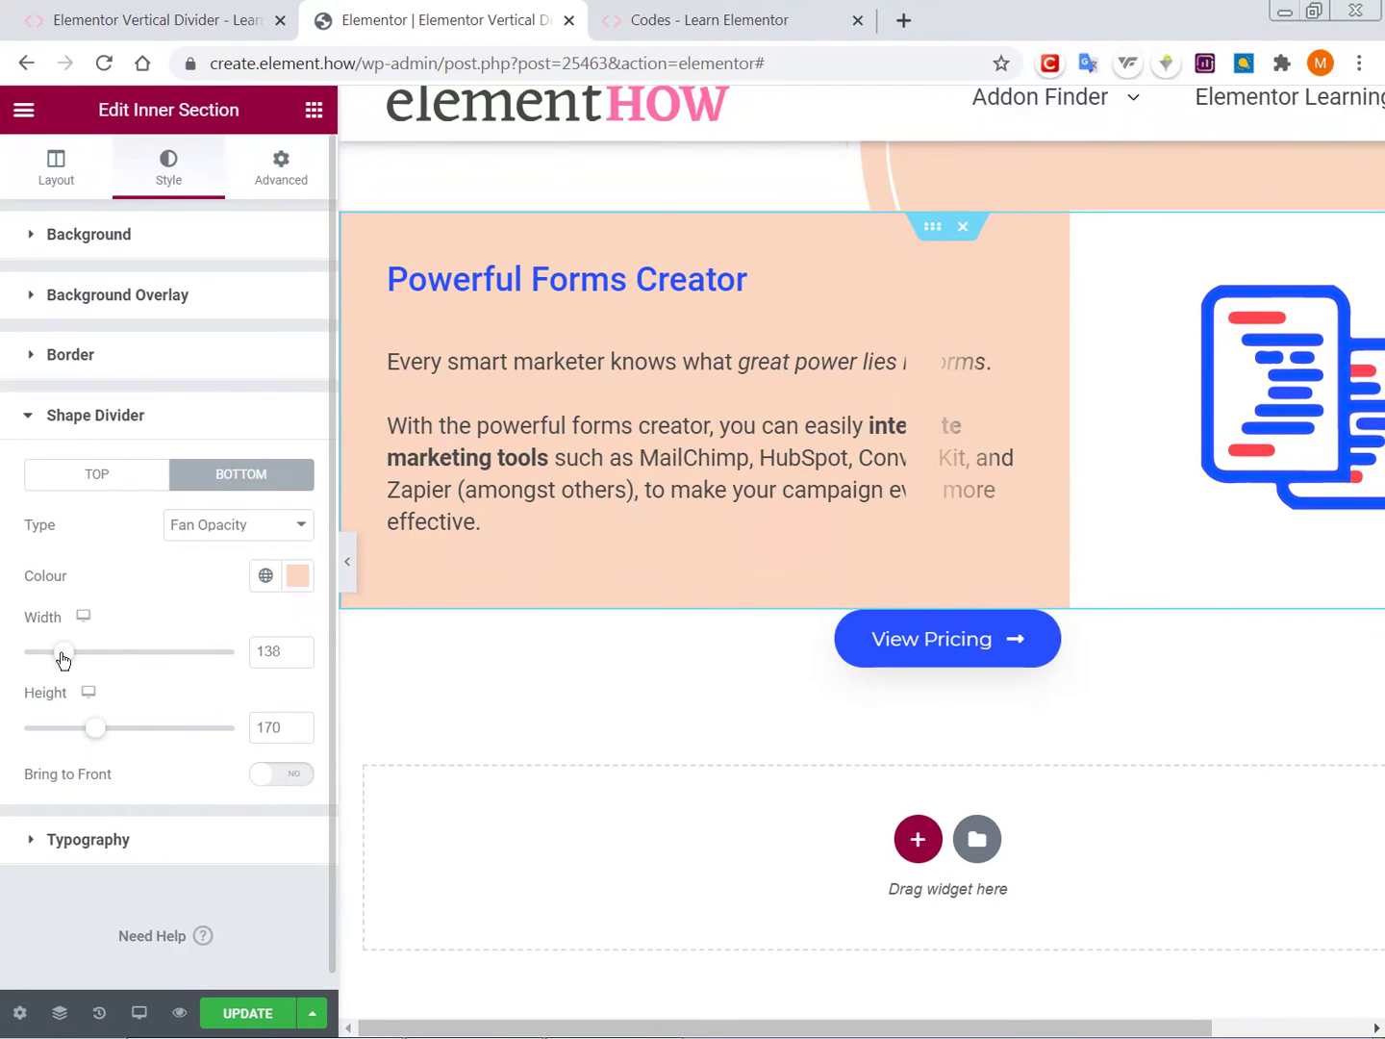
In the section's custom CSS, try a left offset of 250px for .elementor-shape, and settle on 150px.
click(255, 183)
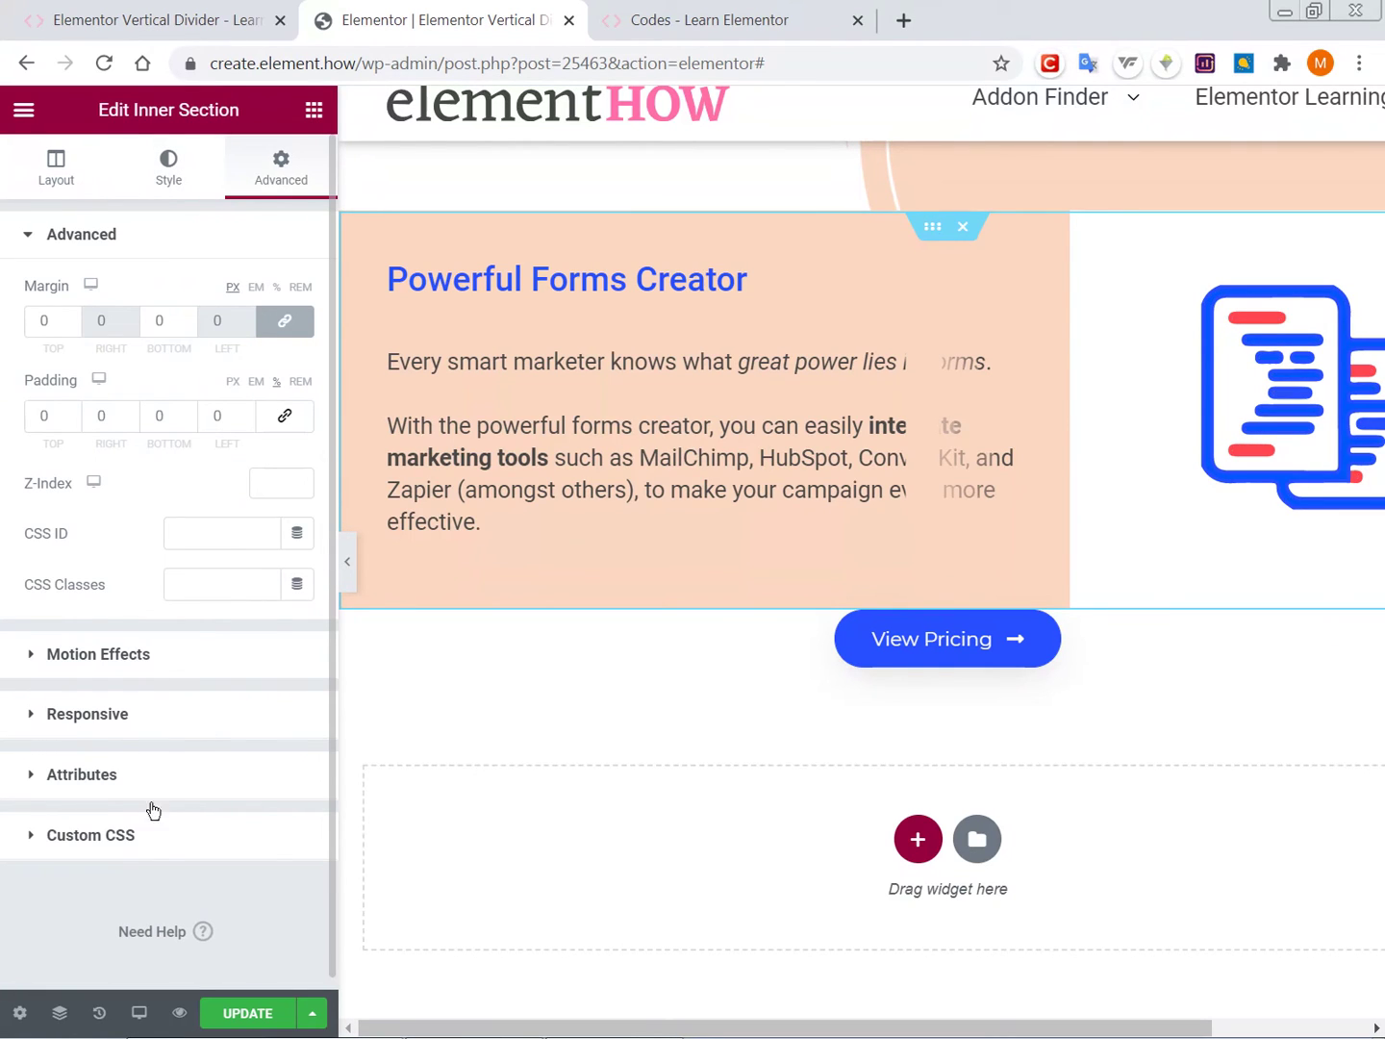
click(161, 837)
click(168, 661)
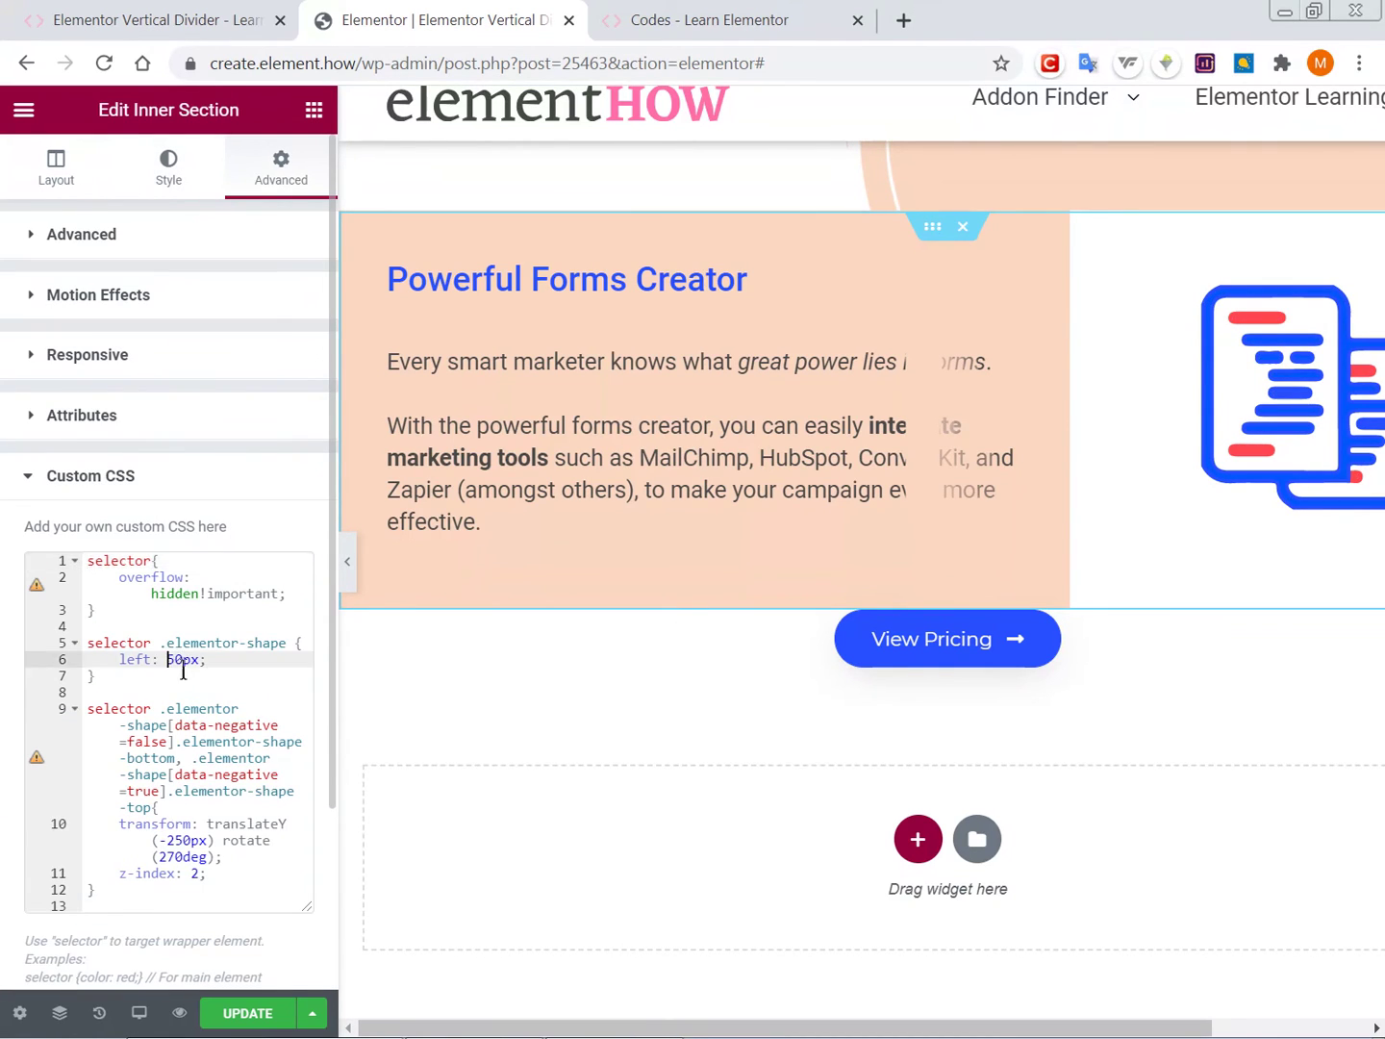
text(2)
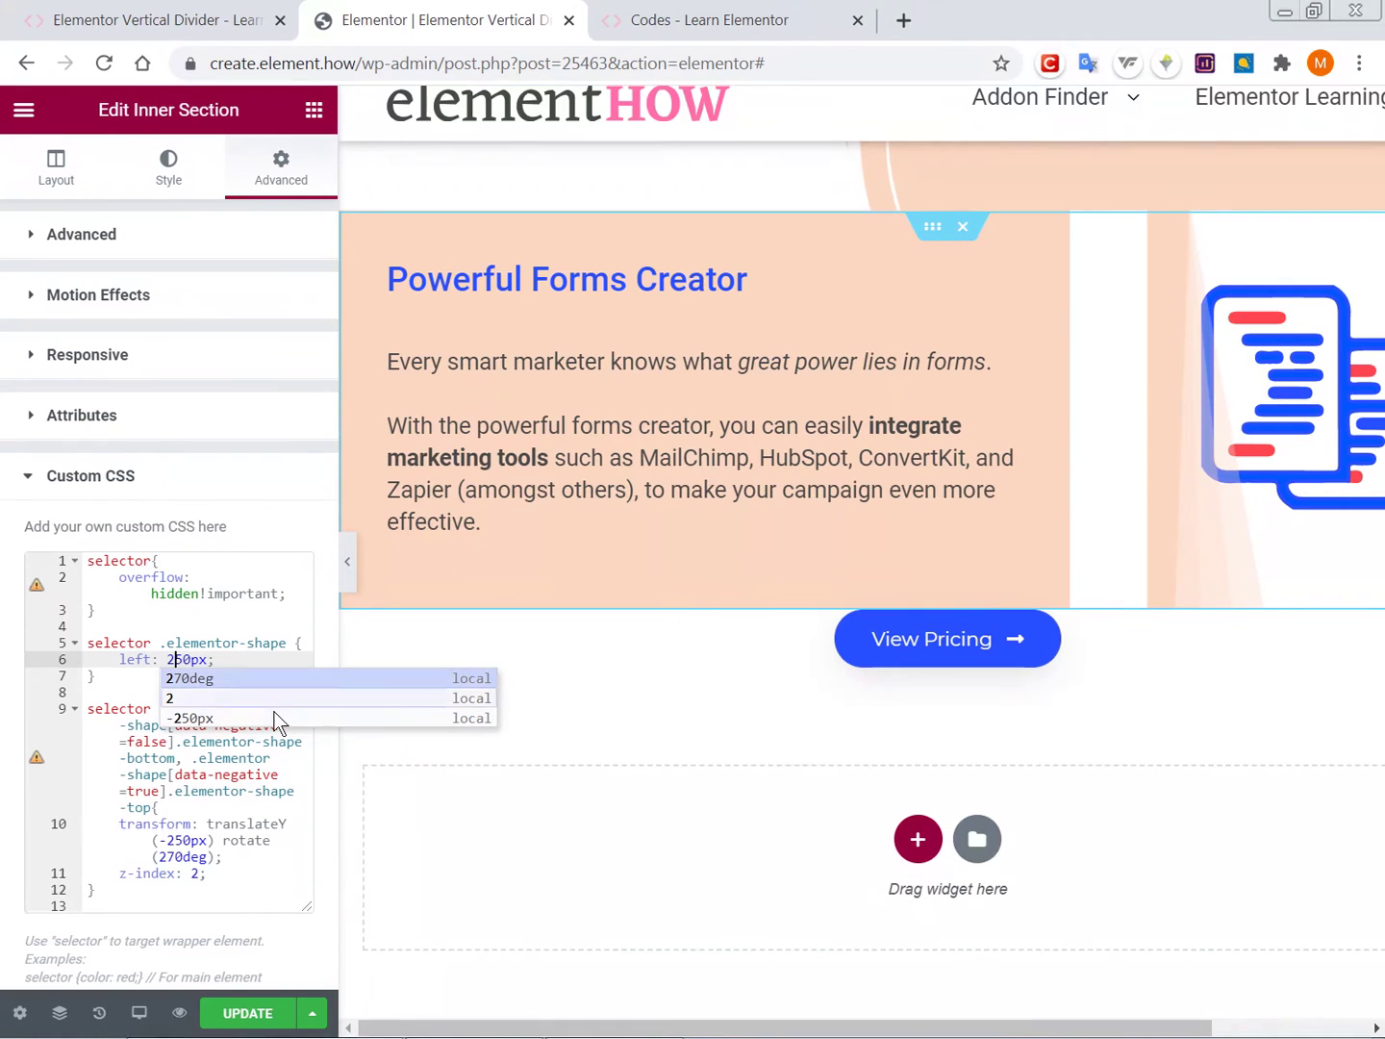
key(BackSpace)
text(1)
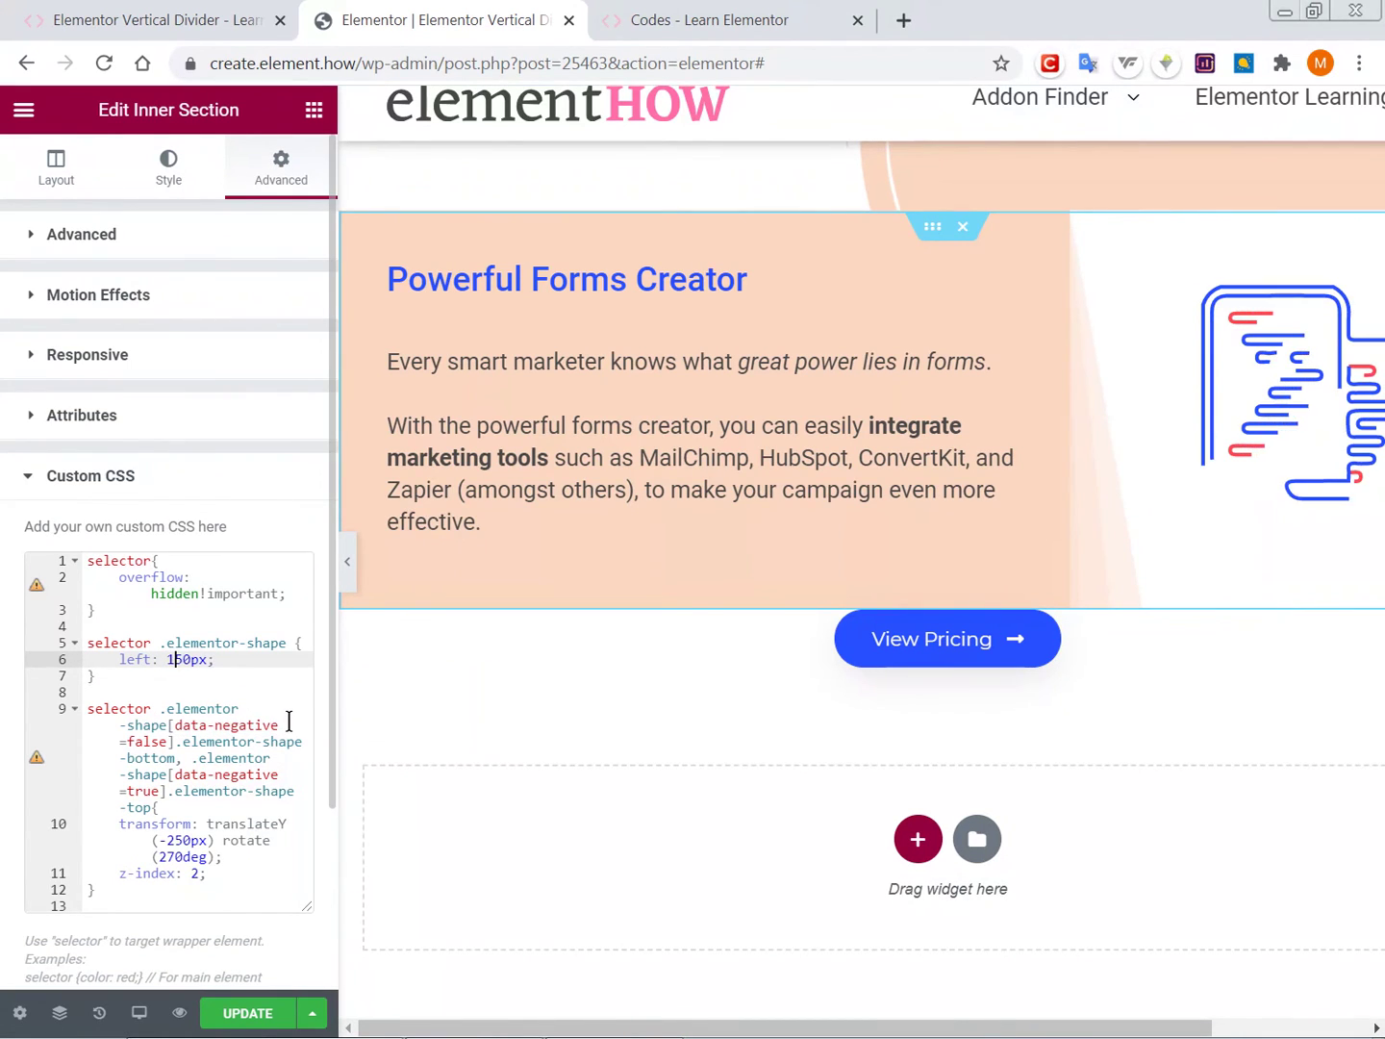
Test left offsets of 140px and 160px for .elementor-shape, and raise the value to 180px.
key(Delete)
text(4)
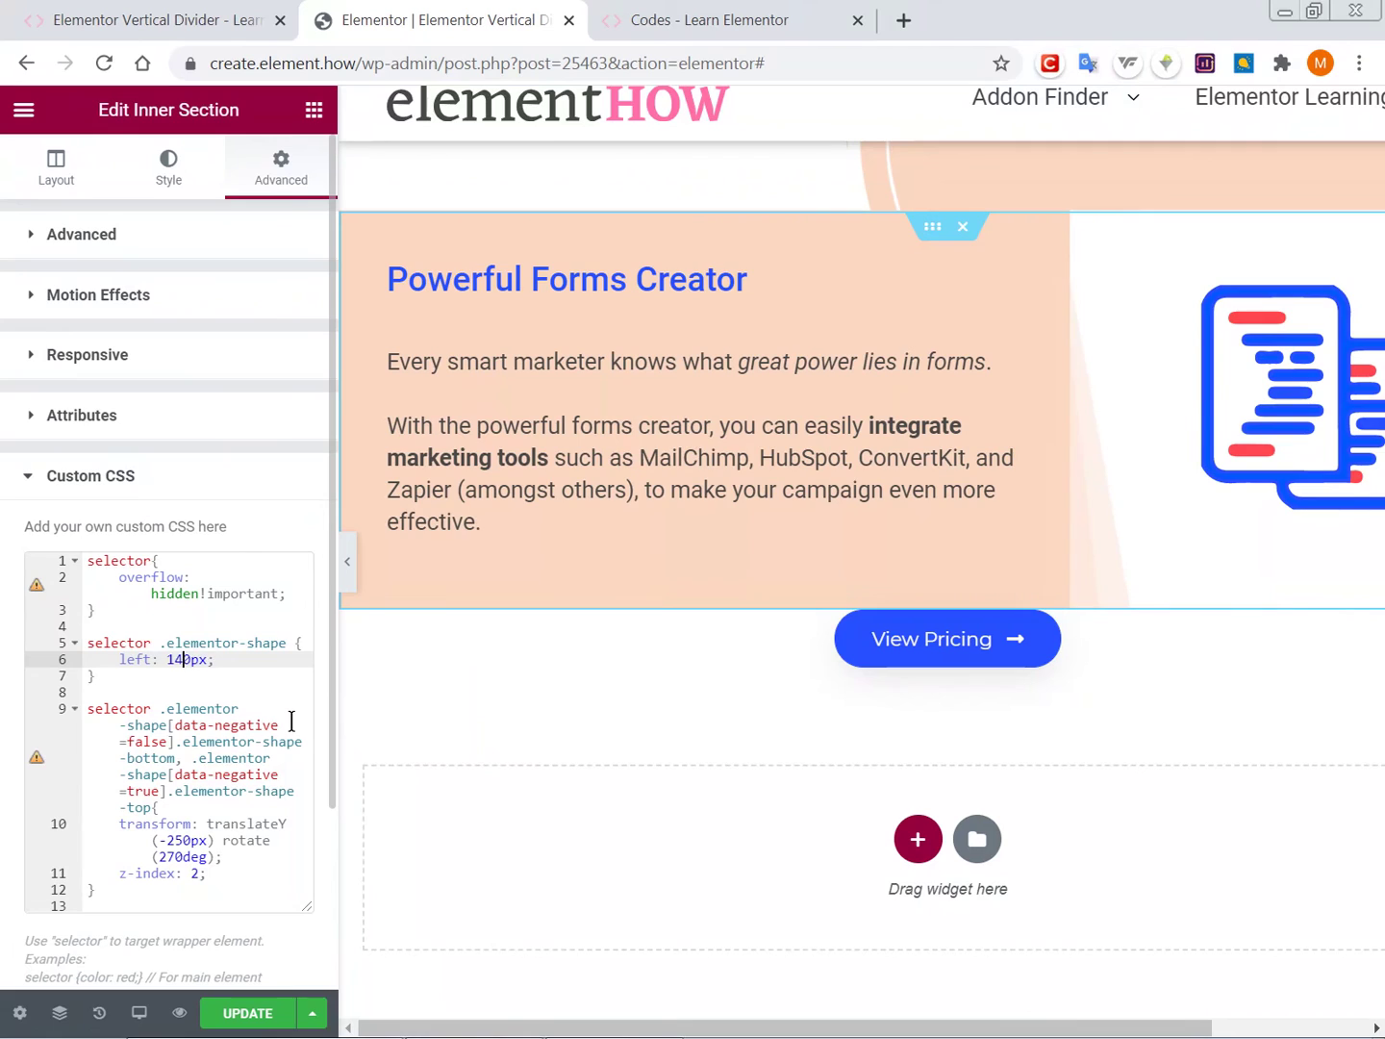
key(BackSpace)
text(6)
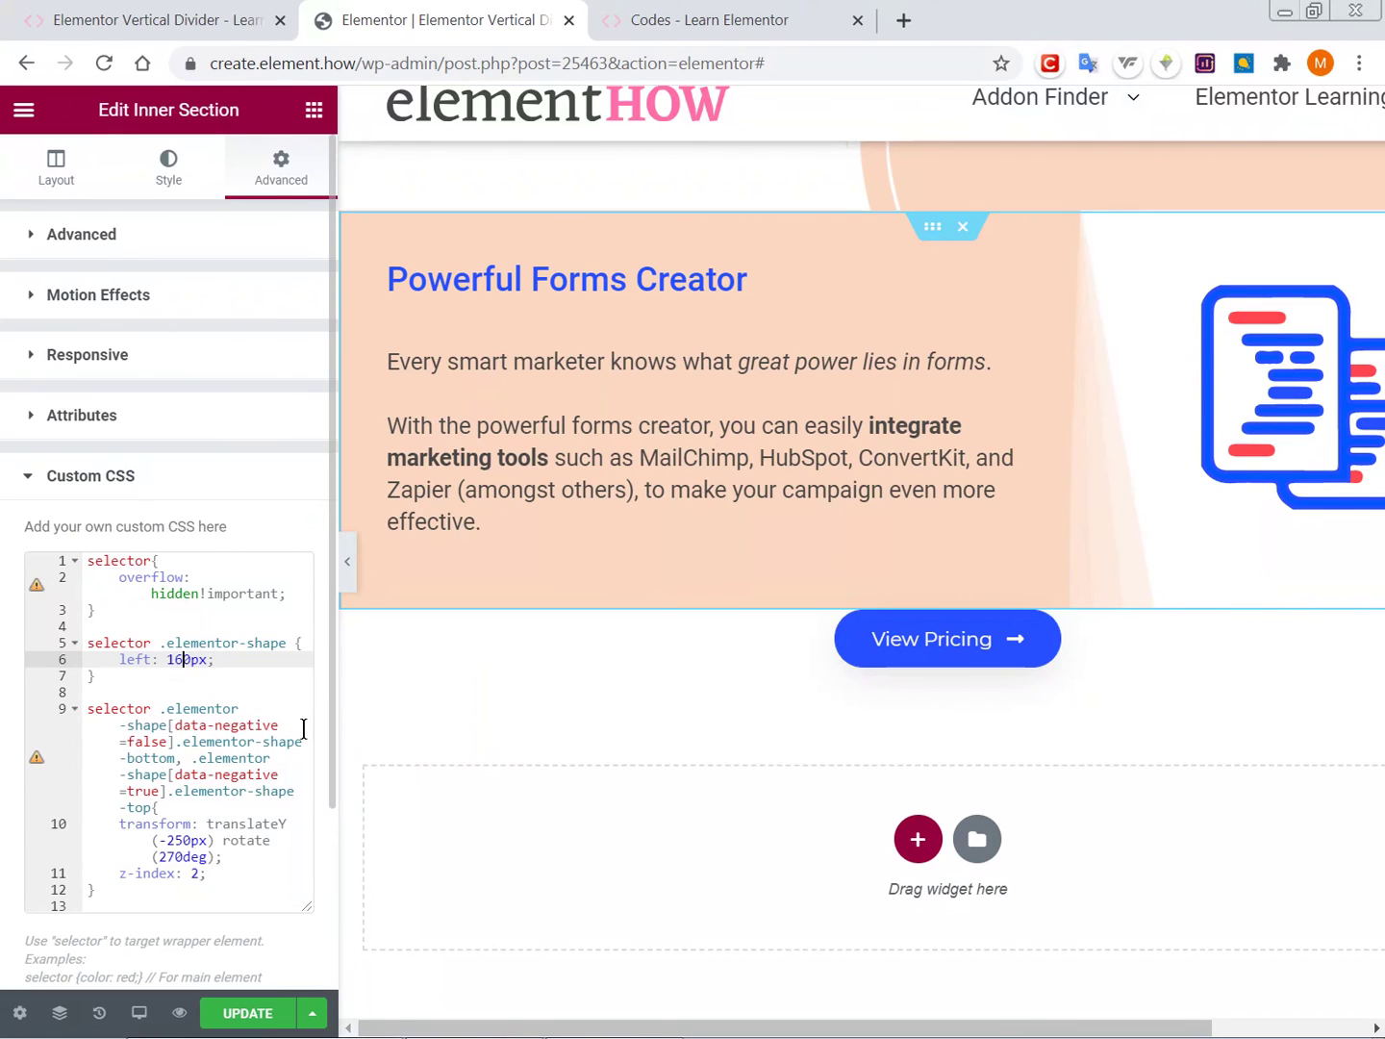
key(BackSpace)
text(7)
key(BackSpace)
text(8)
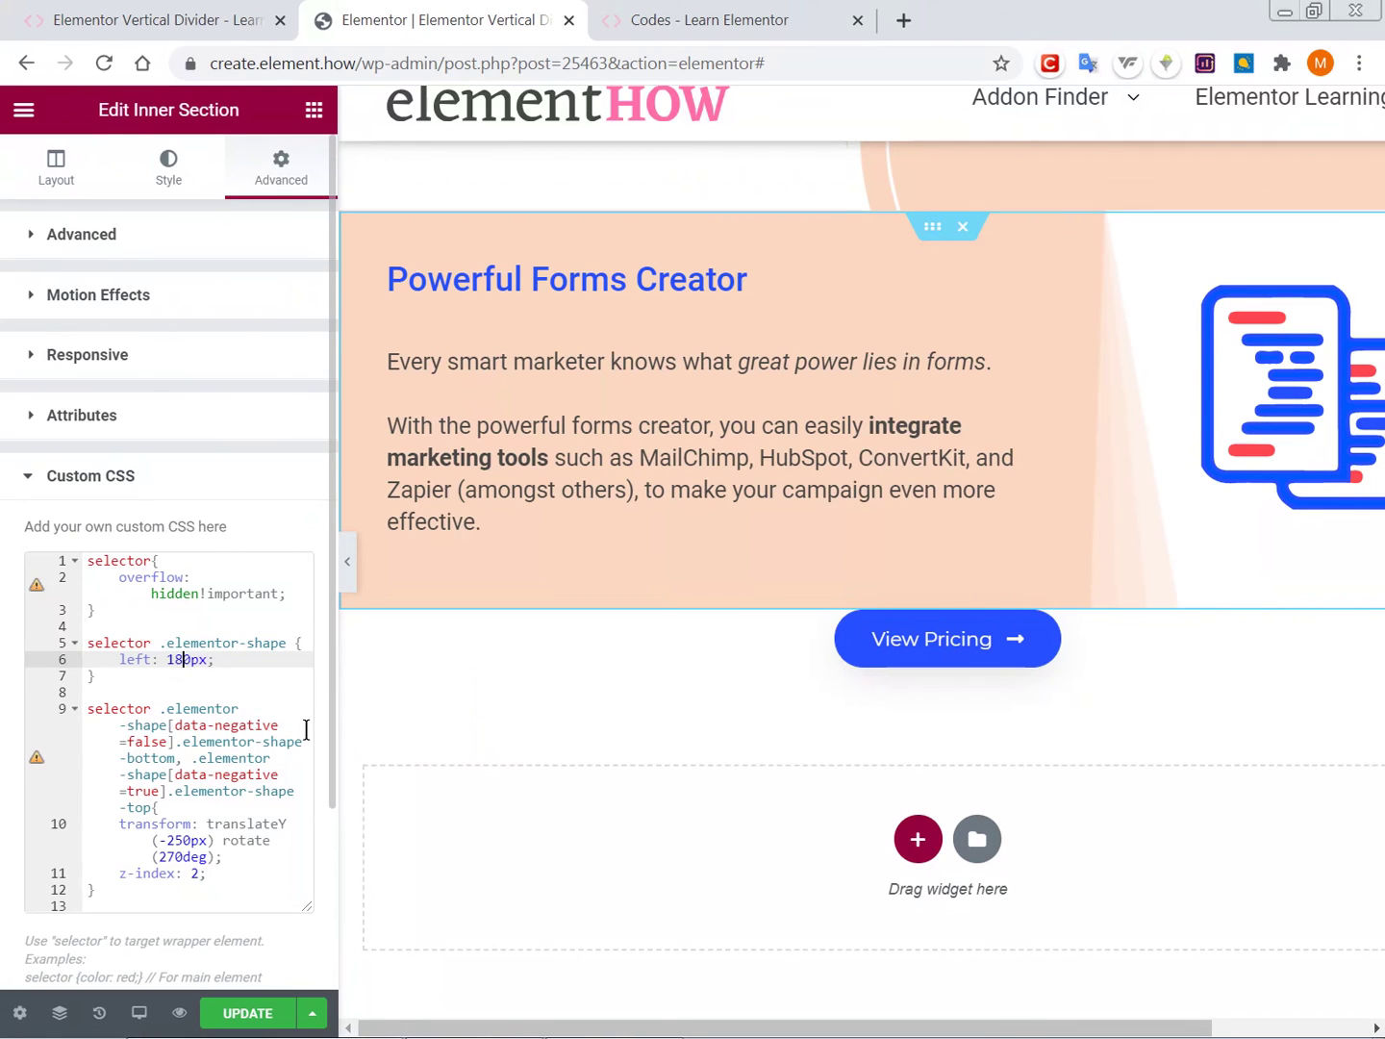
Fine-tune the .elementor-shape left offset, trying 190px and finishing at 184px.
key(BackSpace)
text(9)
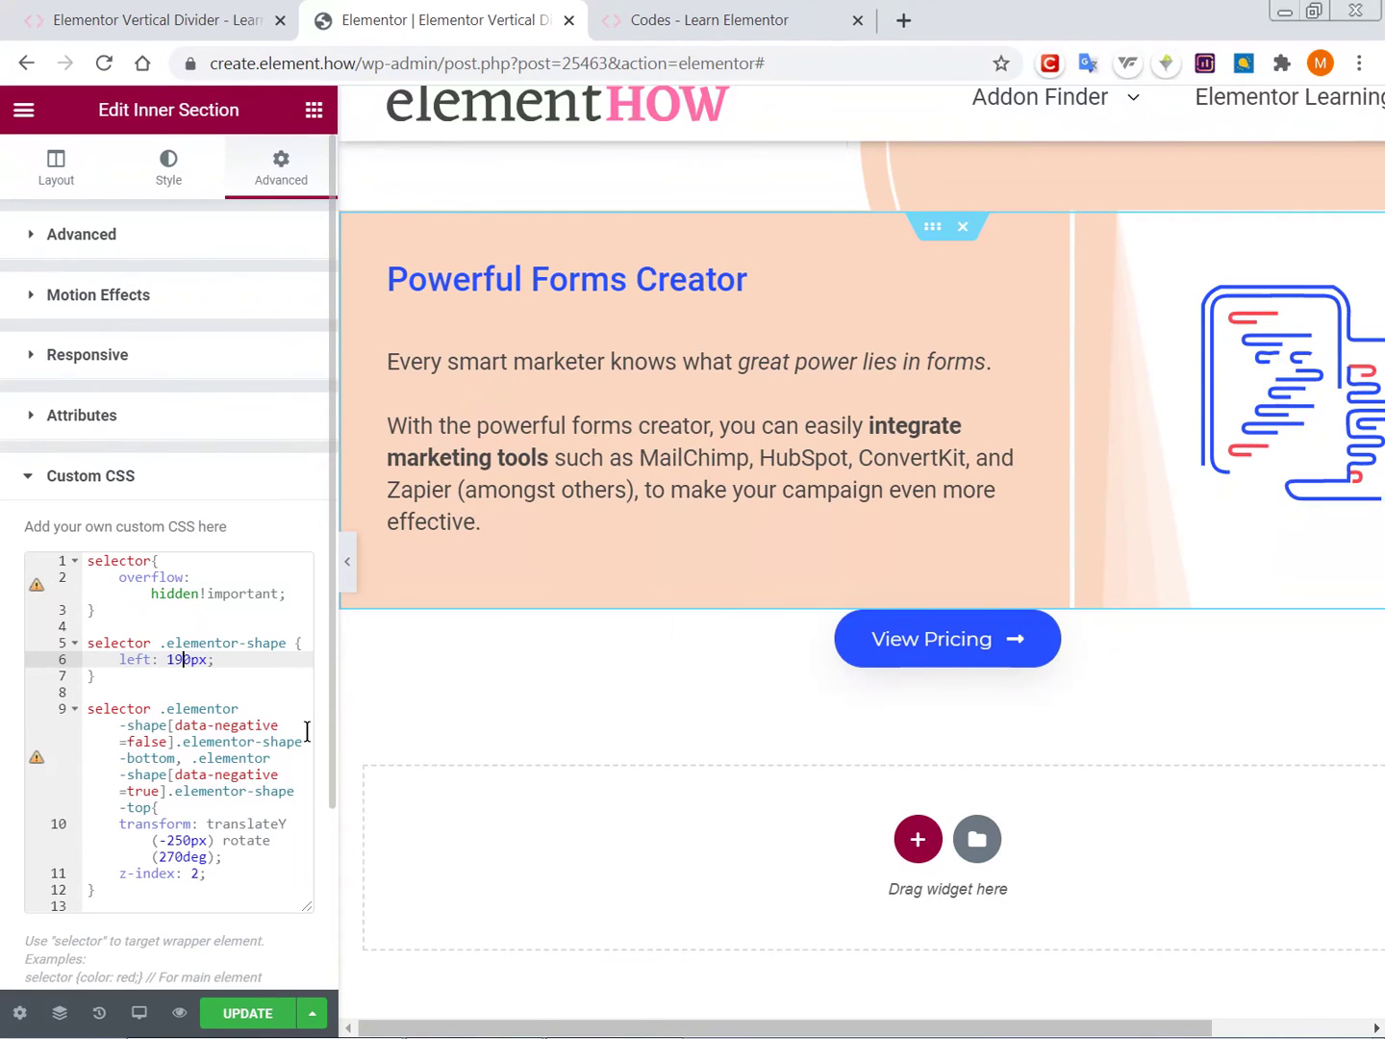
key(BackSpace)
text(8)
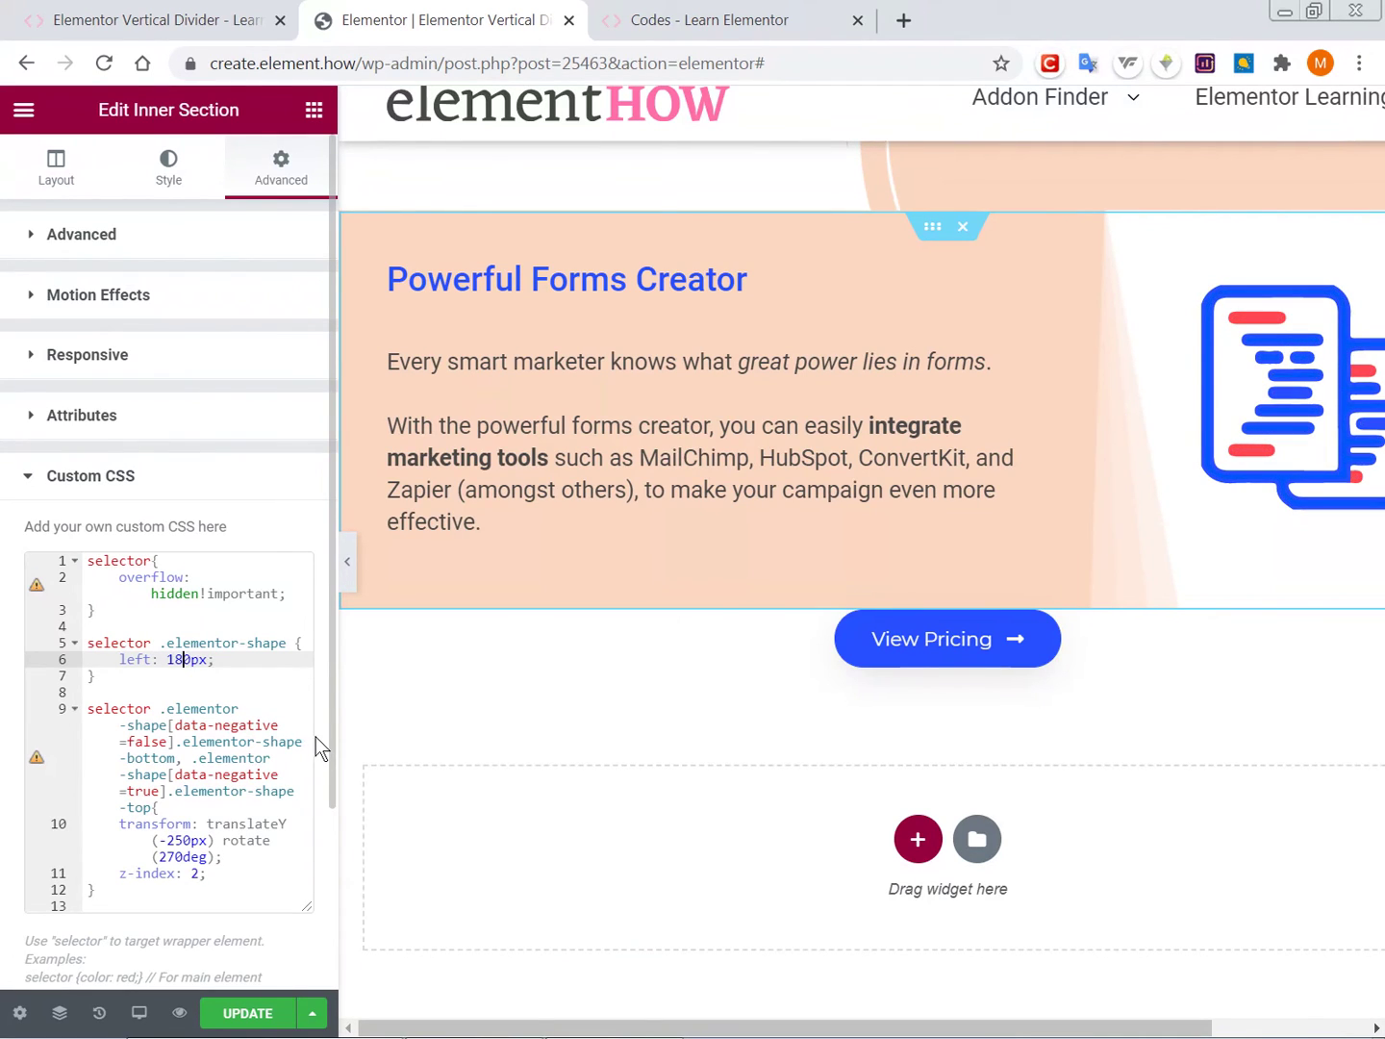
key(Delete)
text(4)
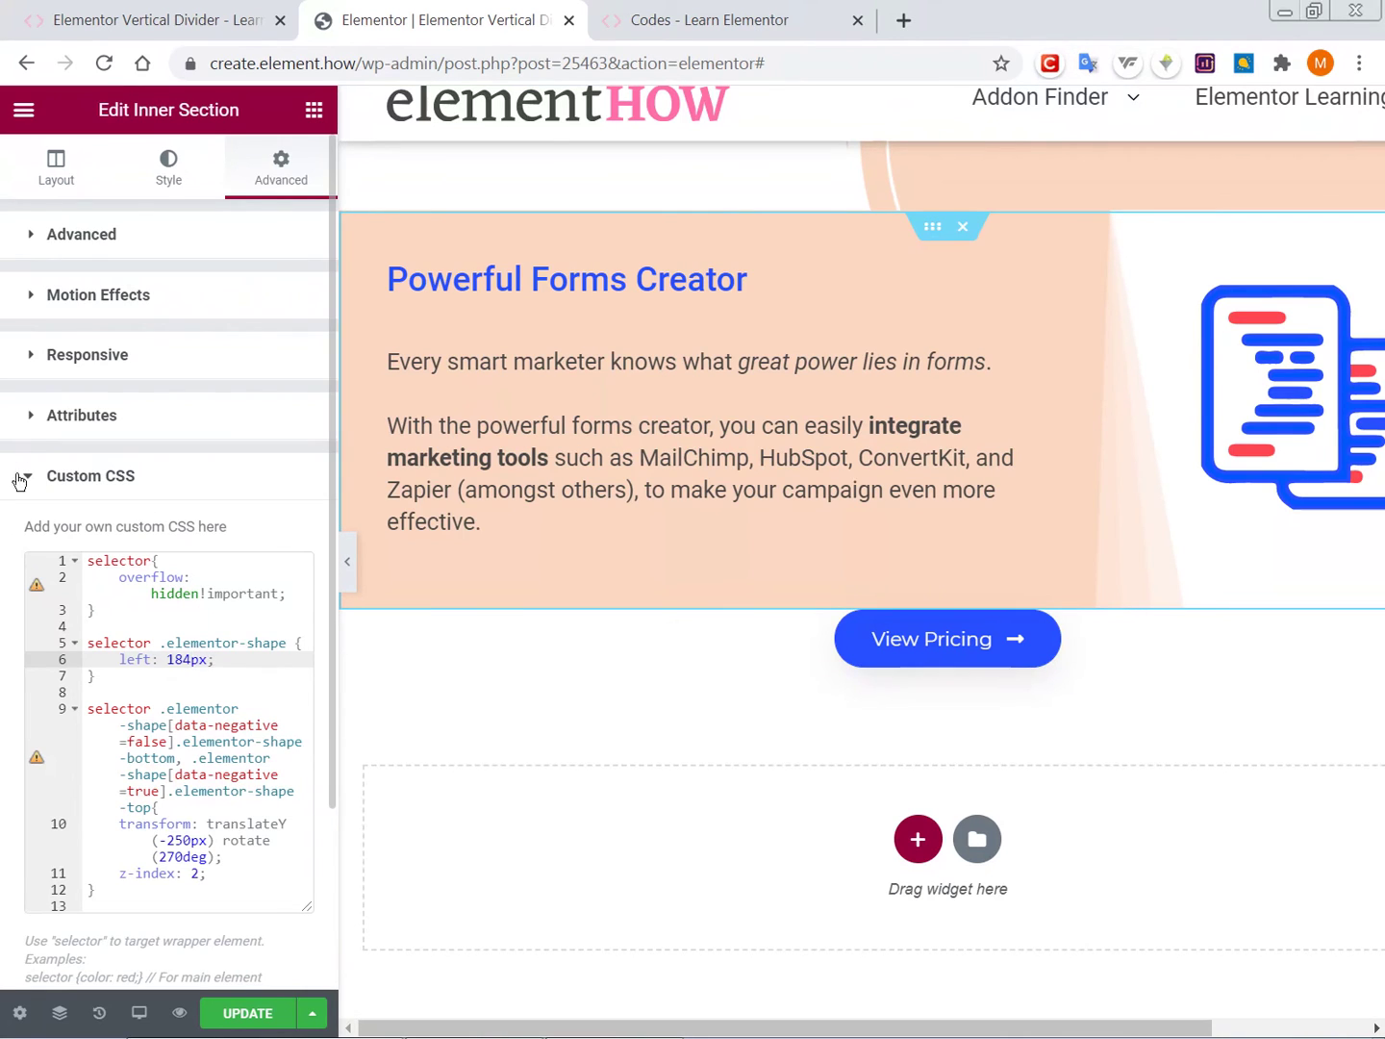
Set the divider's translateY value to -90px in the custom CSS and update the page.
click(182, 841)
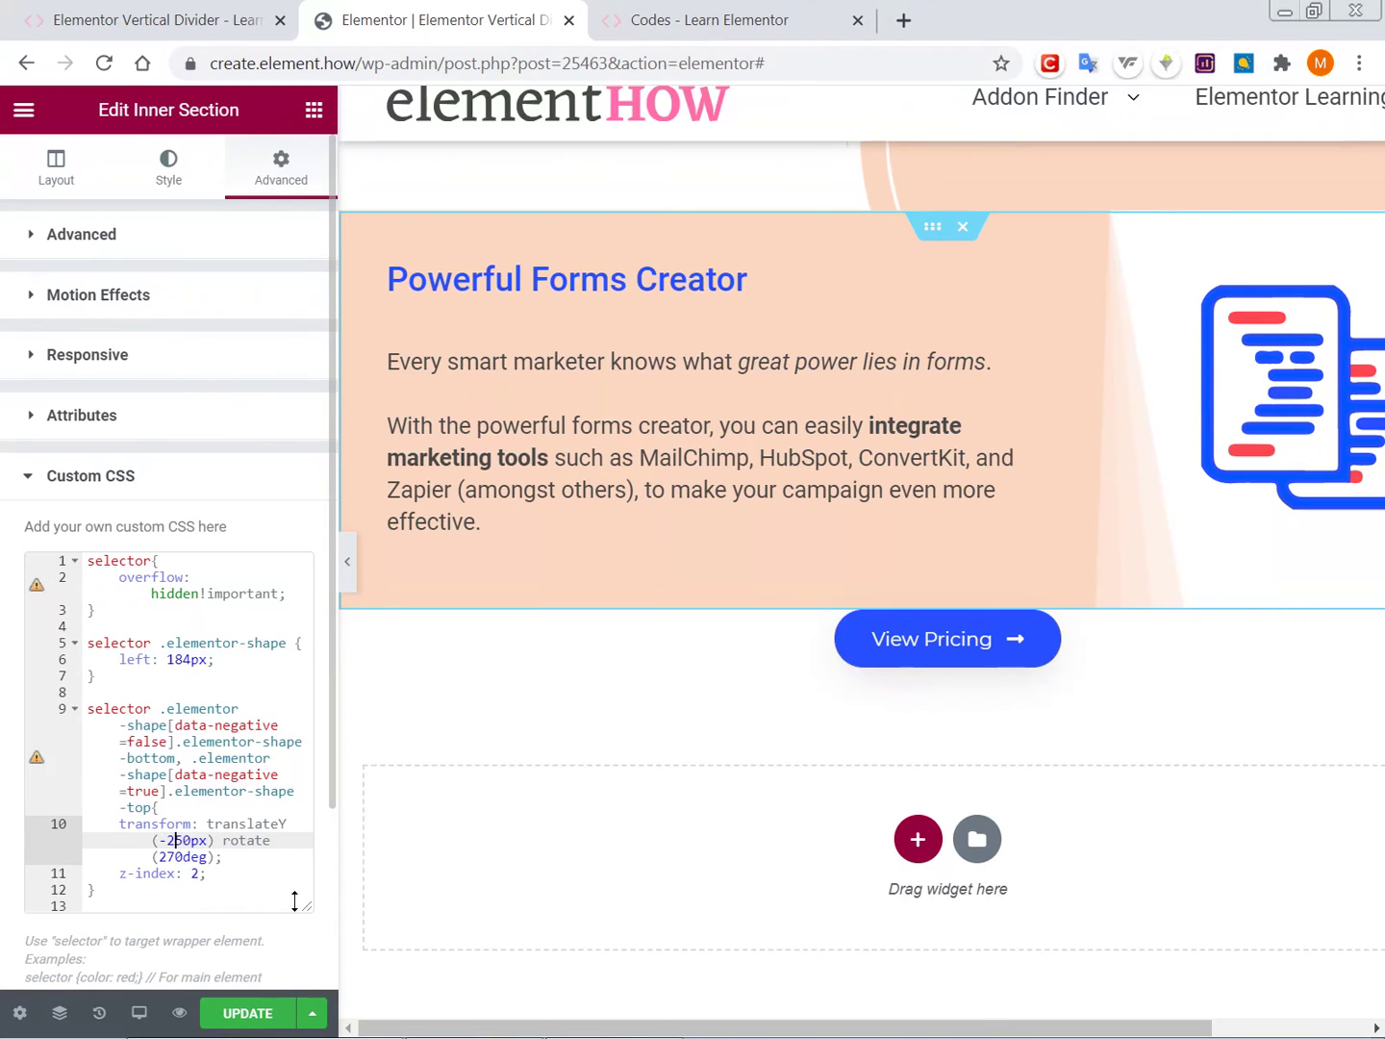
key(BackSpace)
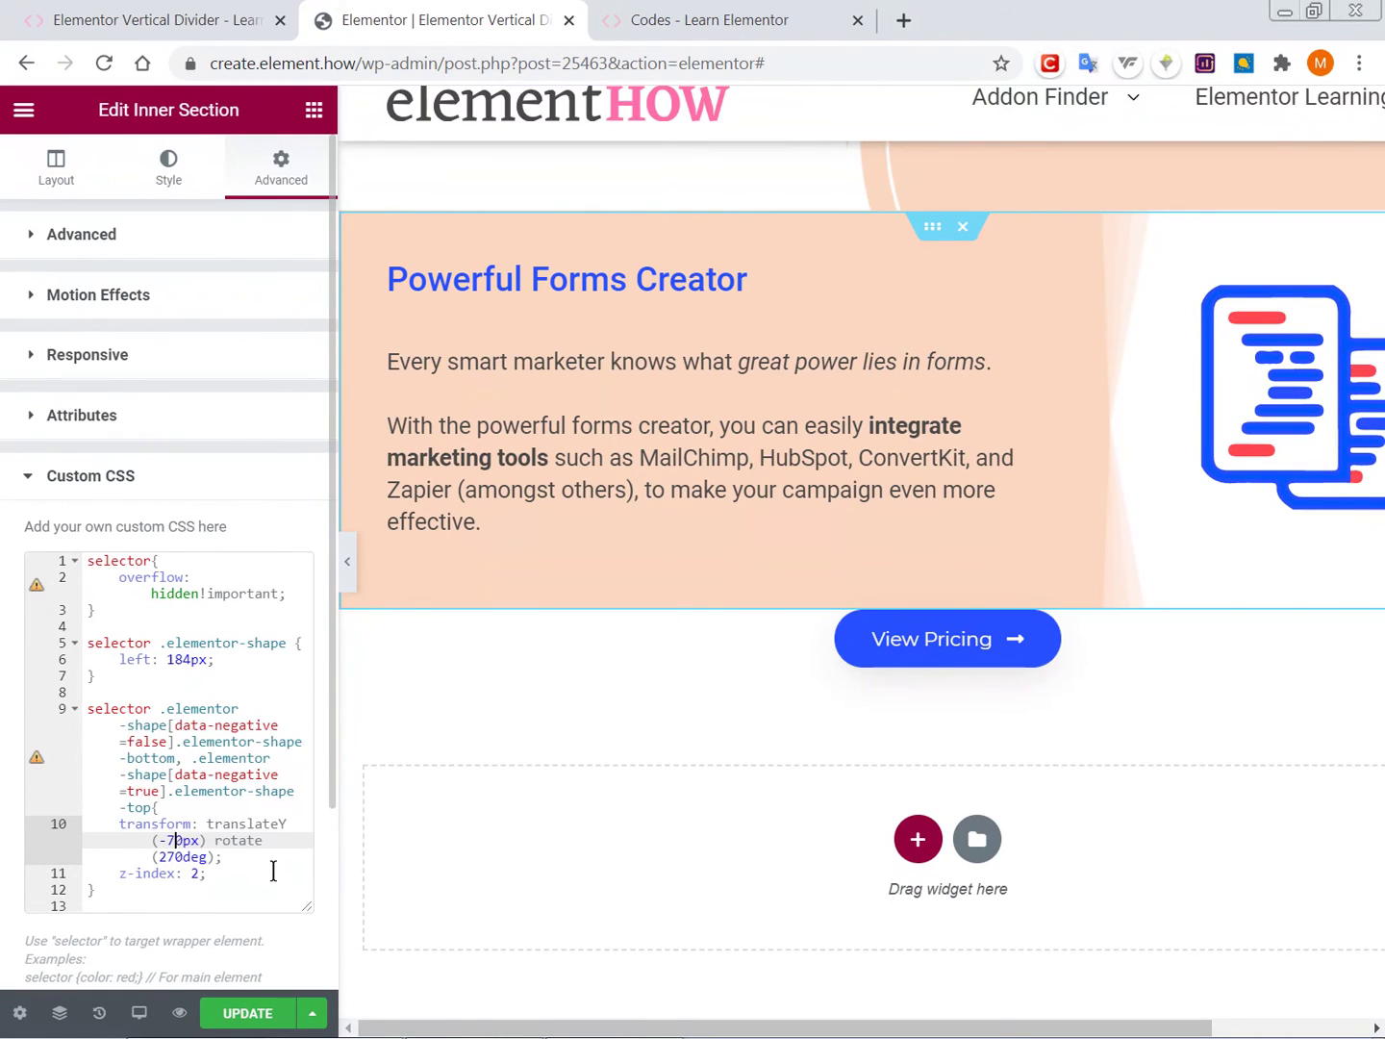
text(9)
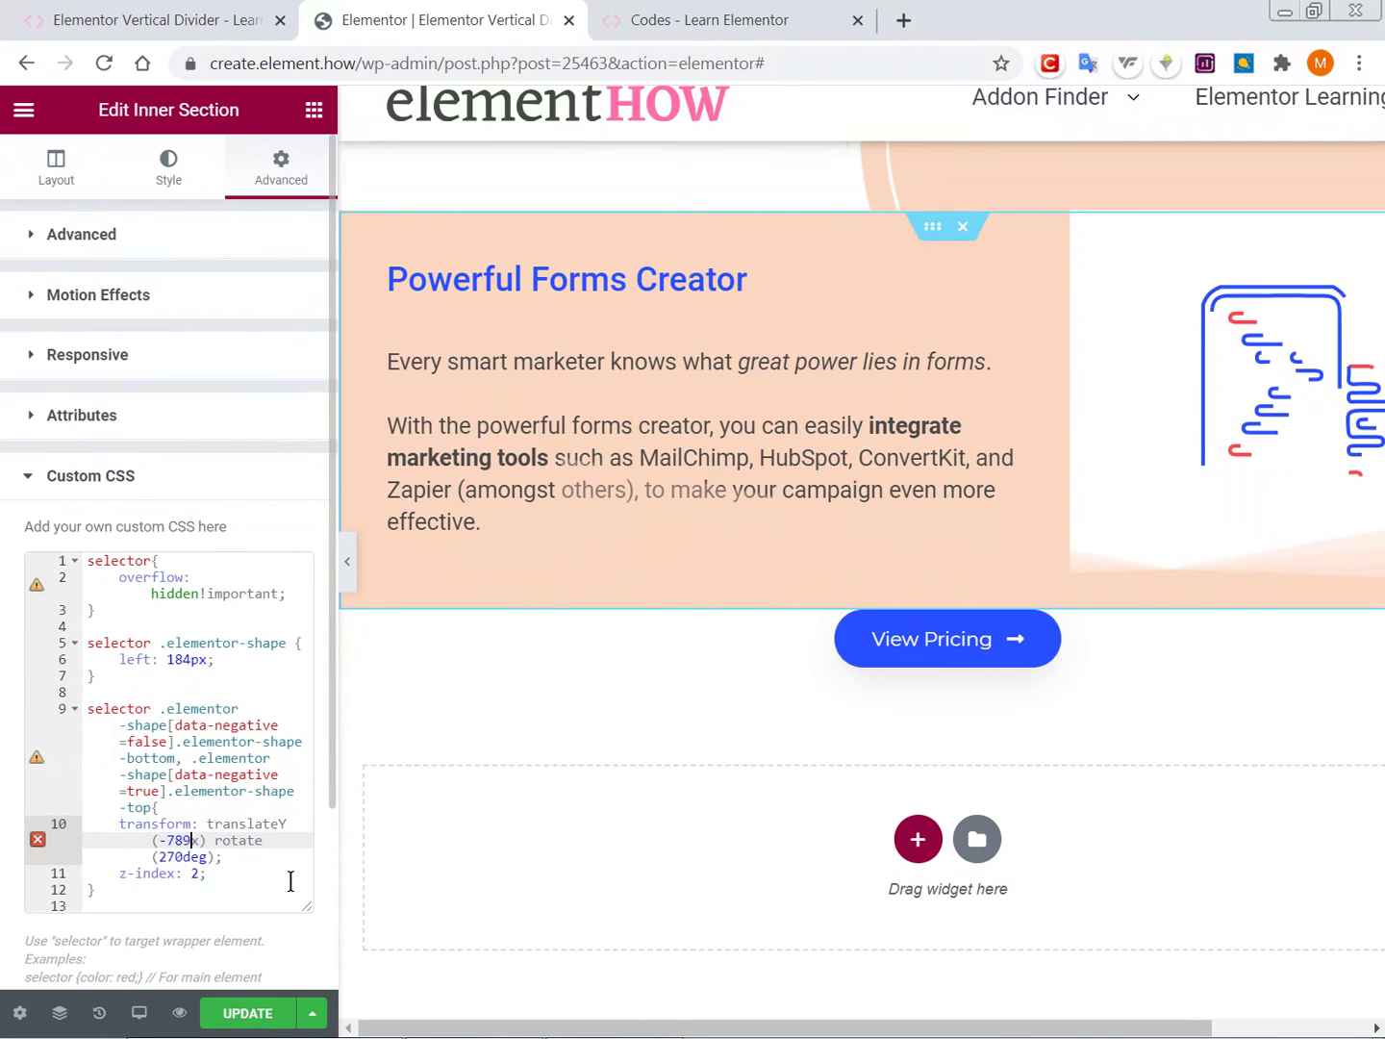
key(BackSpace)
key(BackSpace)
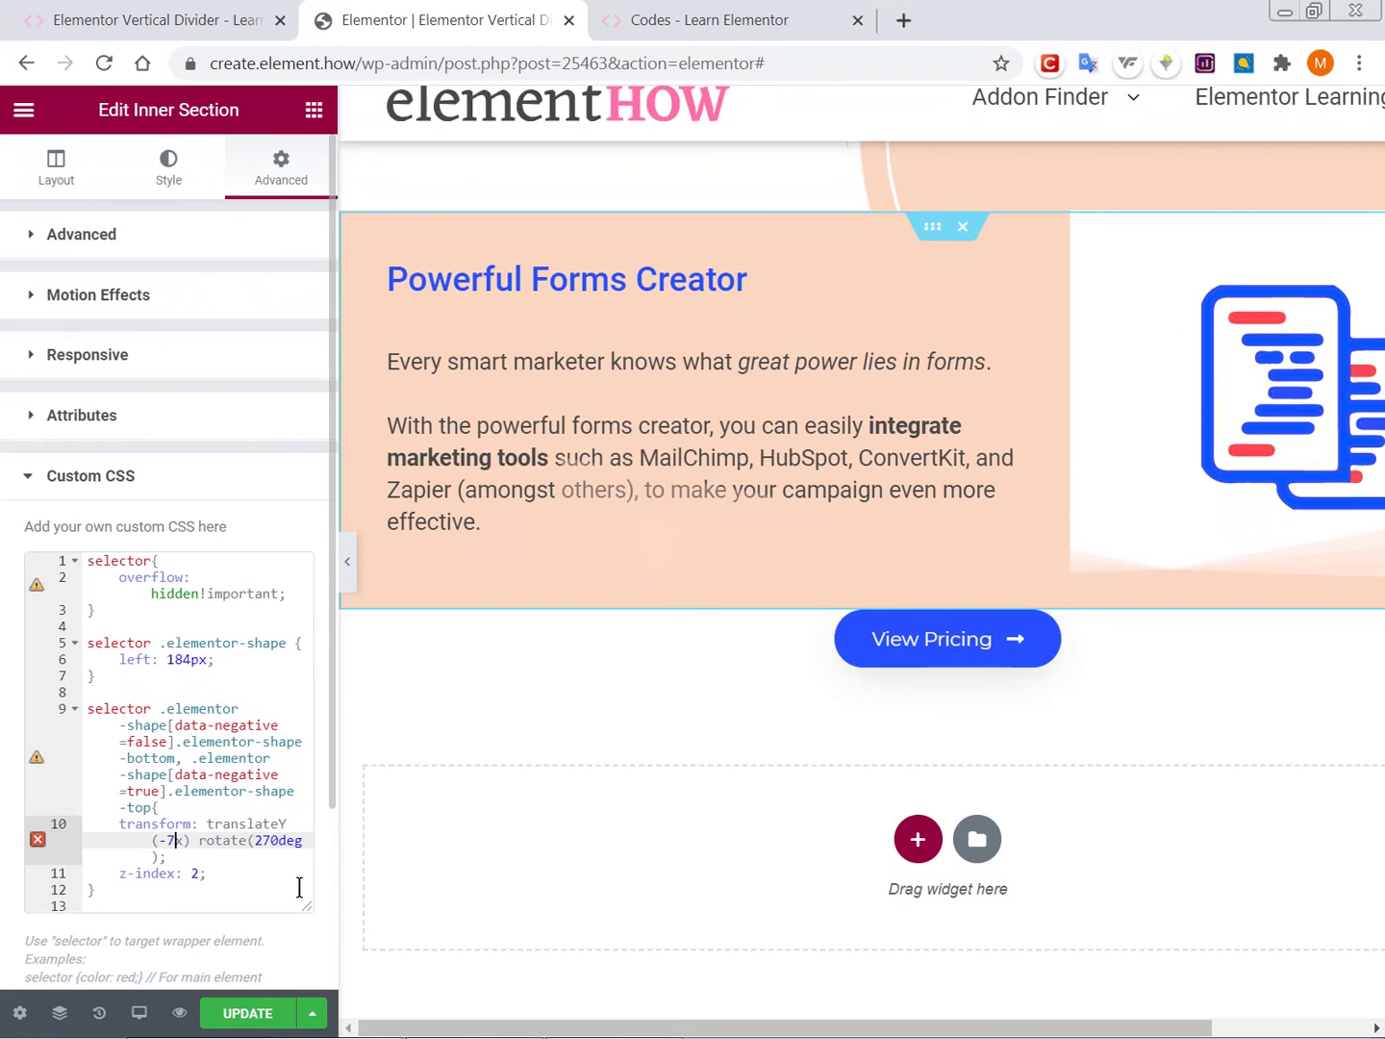
text(p)
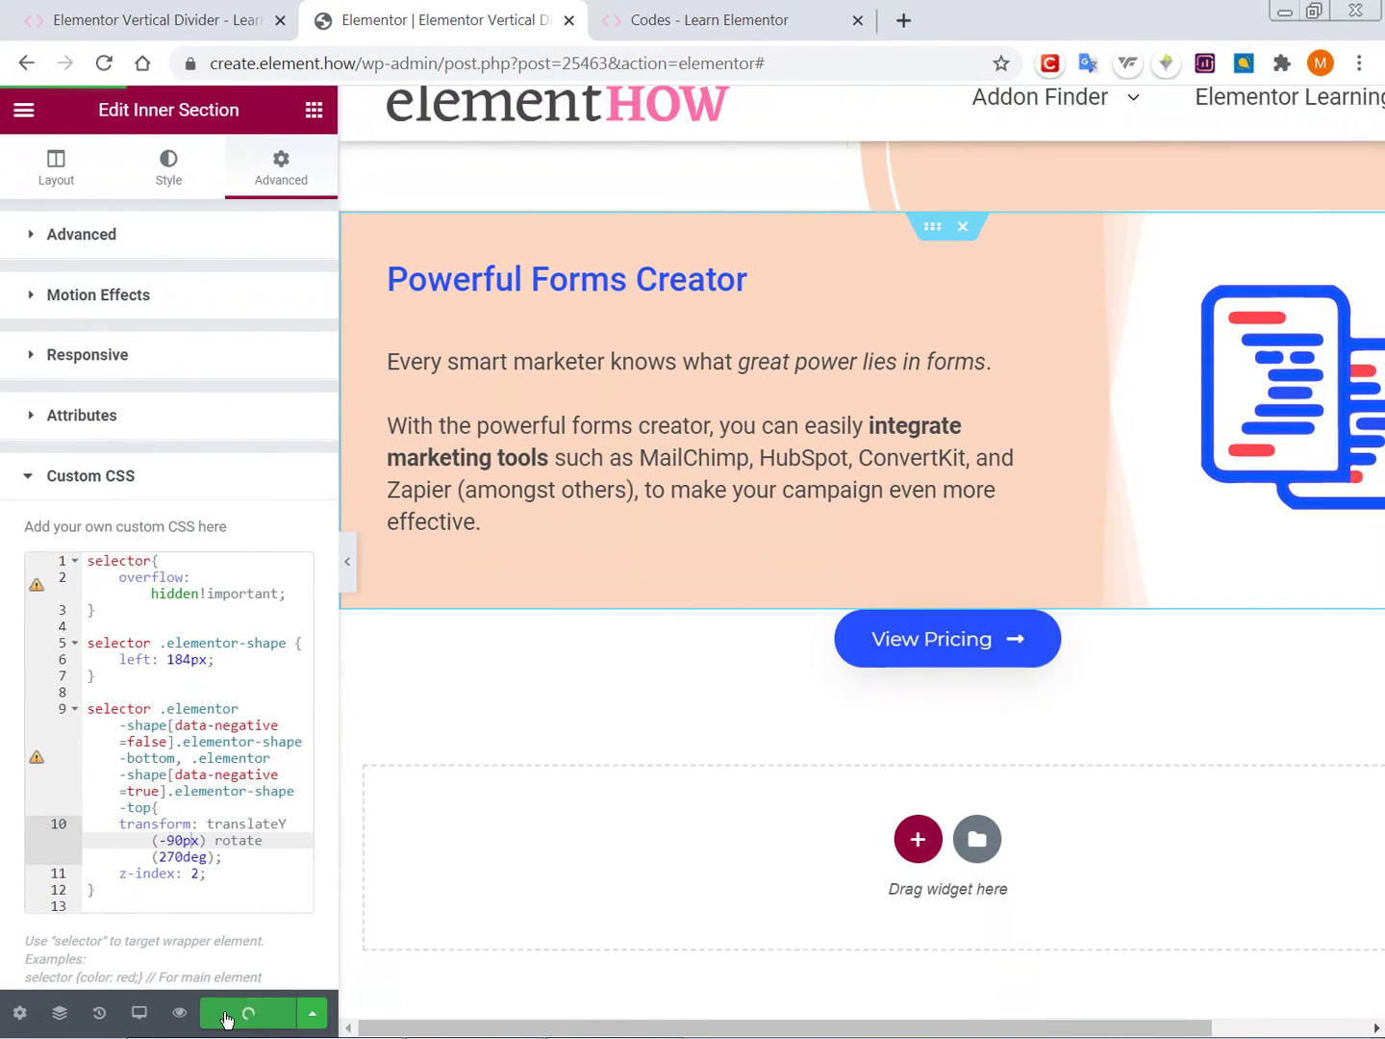
Reload the live templates page, close the developer tools, and inspect the Powerful Forms Creator divider at several browser zoom levels.
click(246, 12)
key(F5)
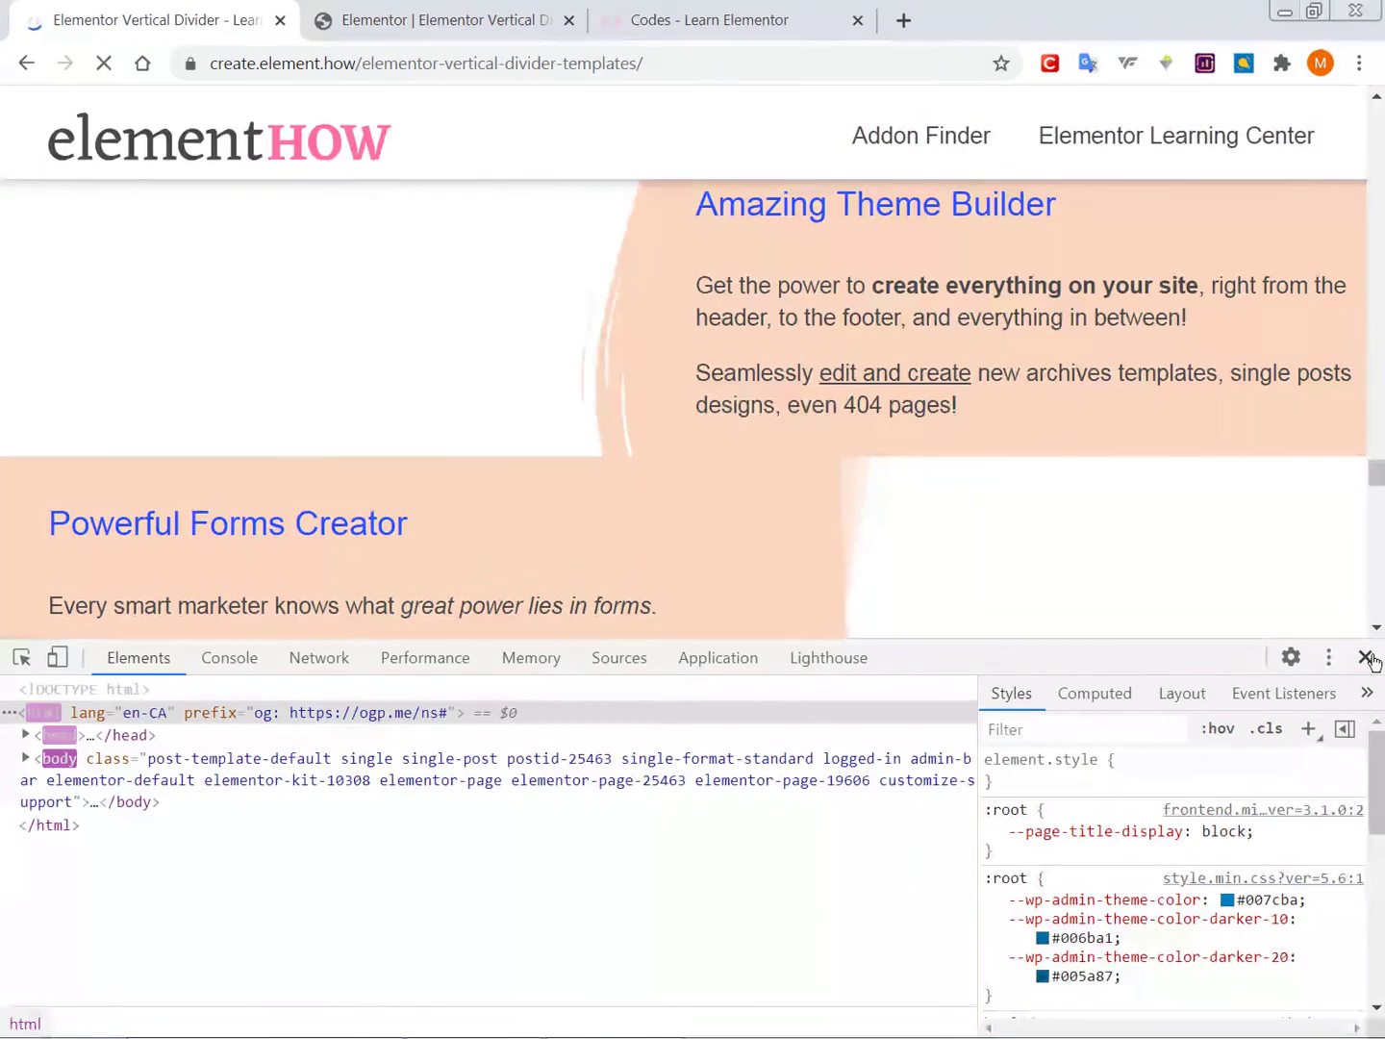
click(1366, 657)
scroll(644, 591, down, 3)
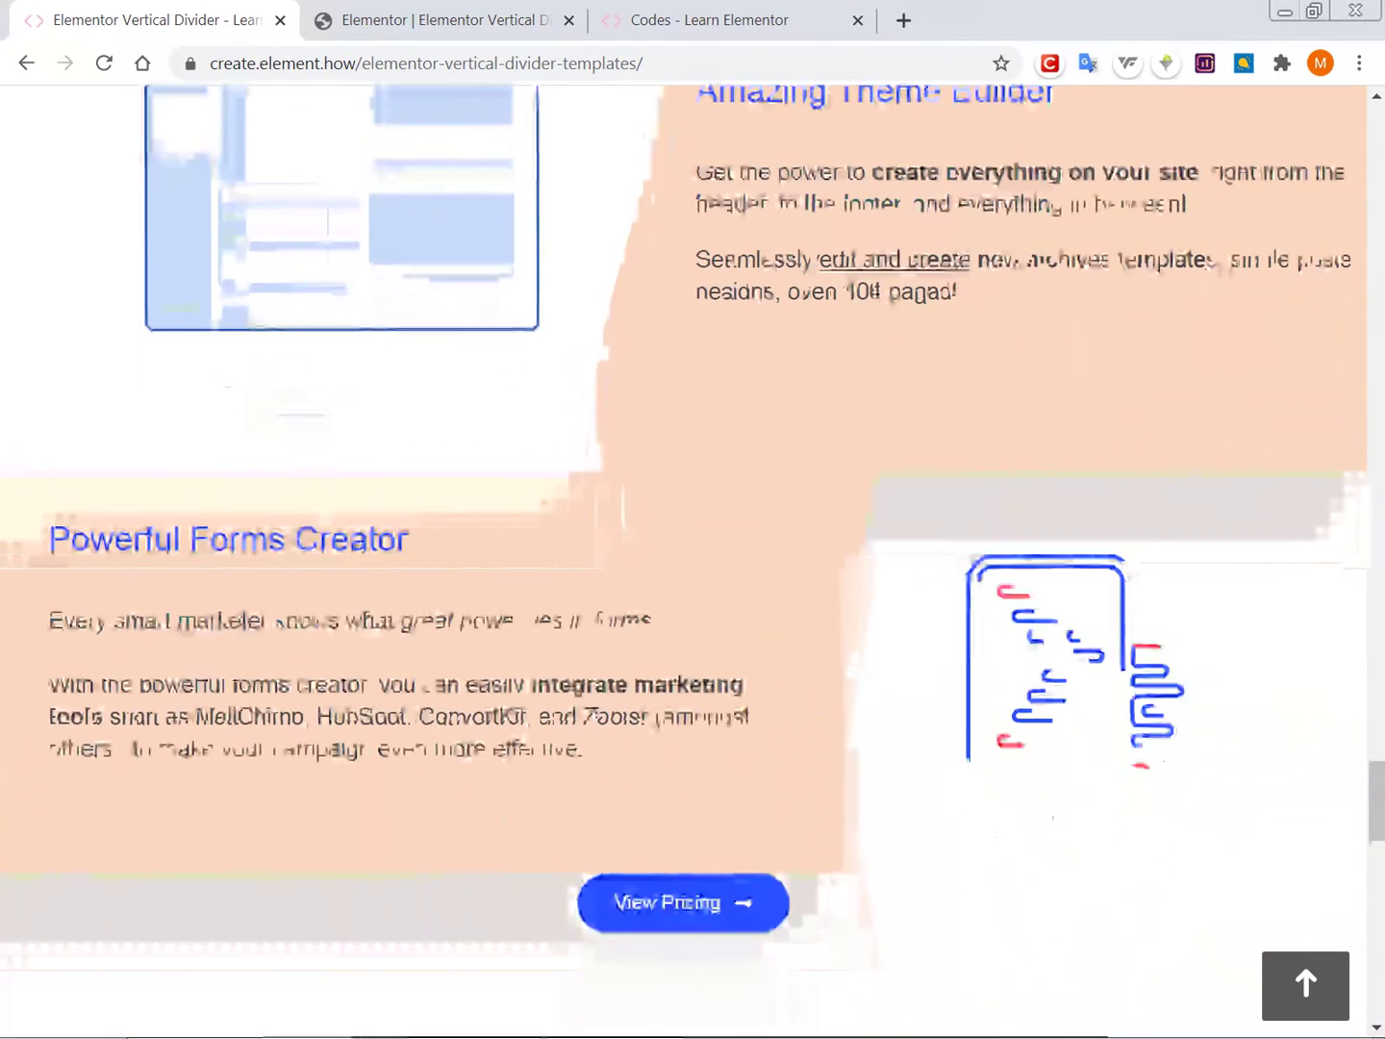
key(ctrl+minus)
key(ctrl+minus)
key(ctrl+minus)
key(ctrl+minus)
key(ctrl+plus)
key(ctrl+plus)
key(ctrl+plus)
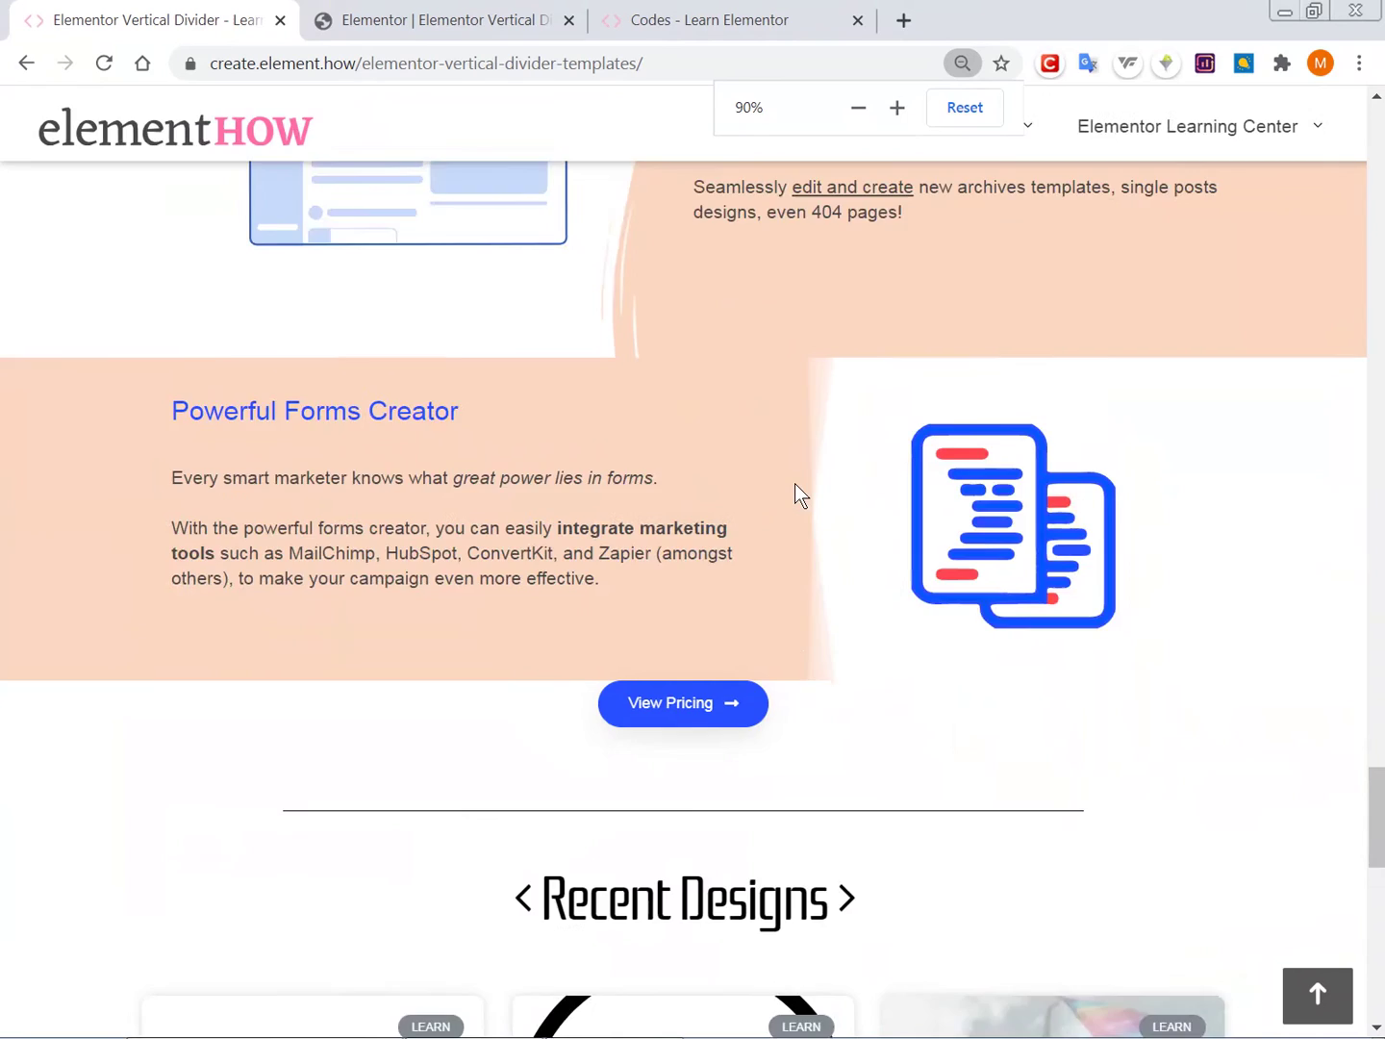
scroll(792, 490, up, 1)
Back in the editor, set the Powerful Forms Creator inner section's content width to Full Width and update the page.
click(405, 12)
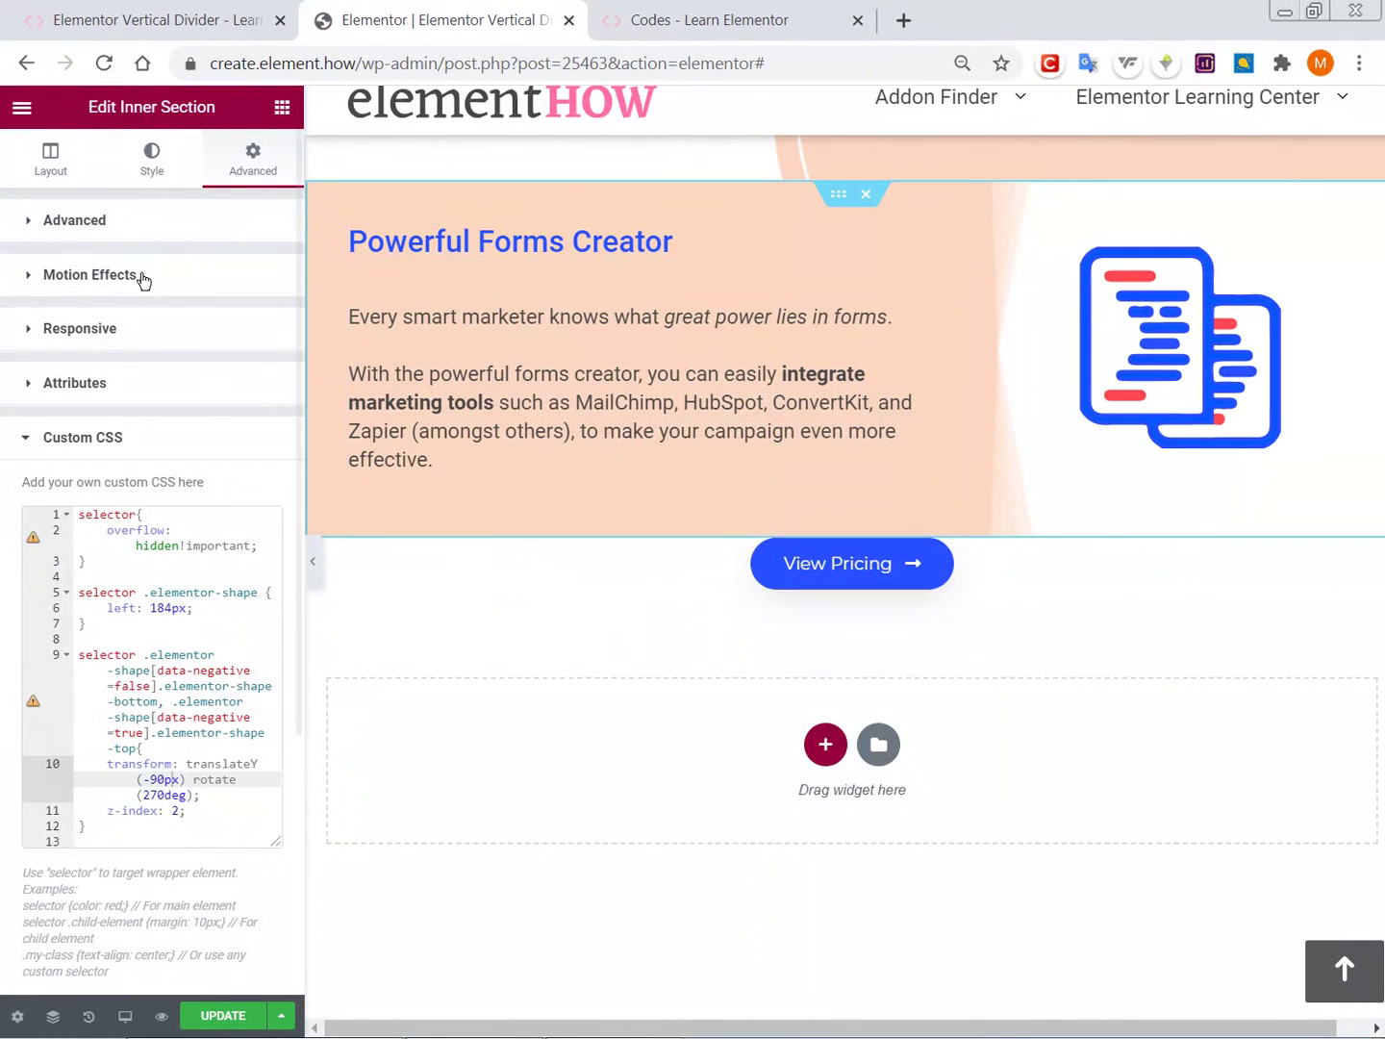
click(53, 161)
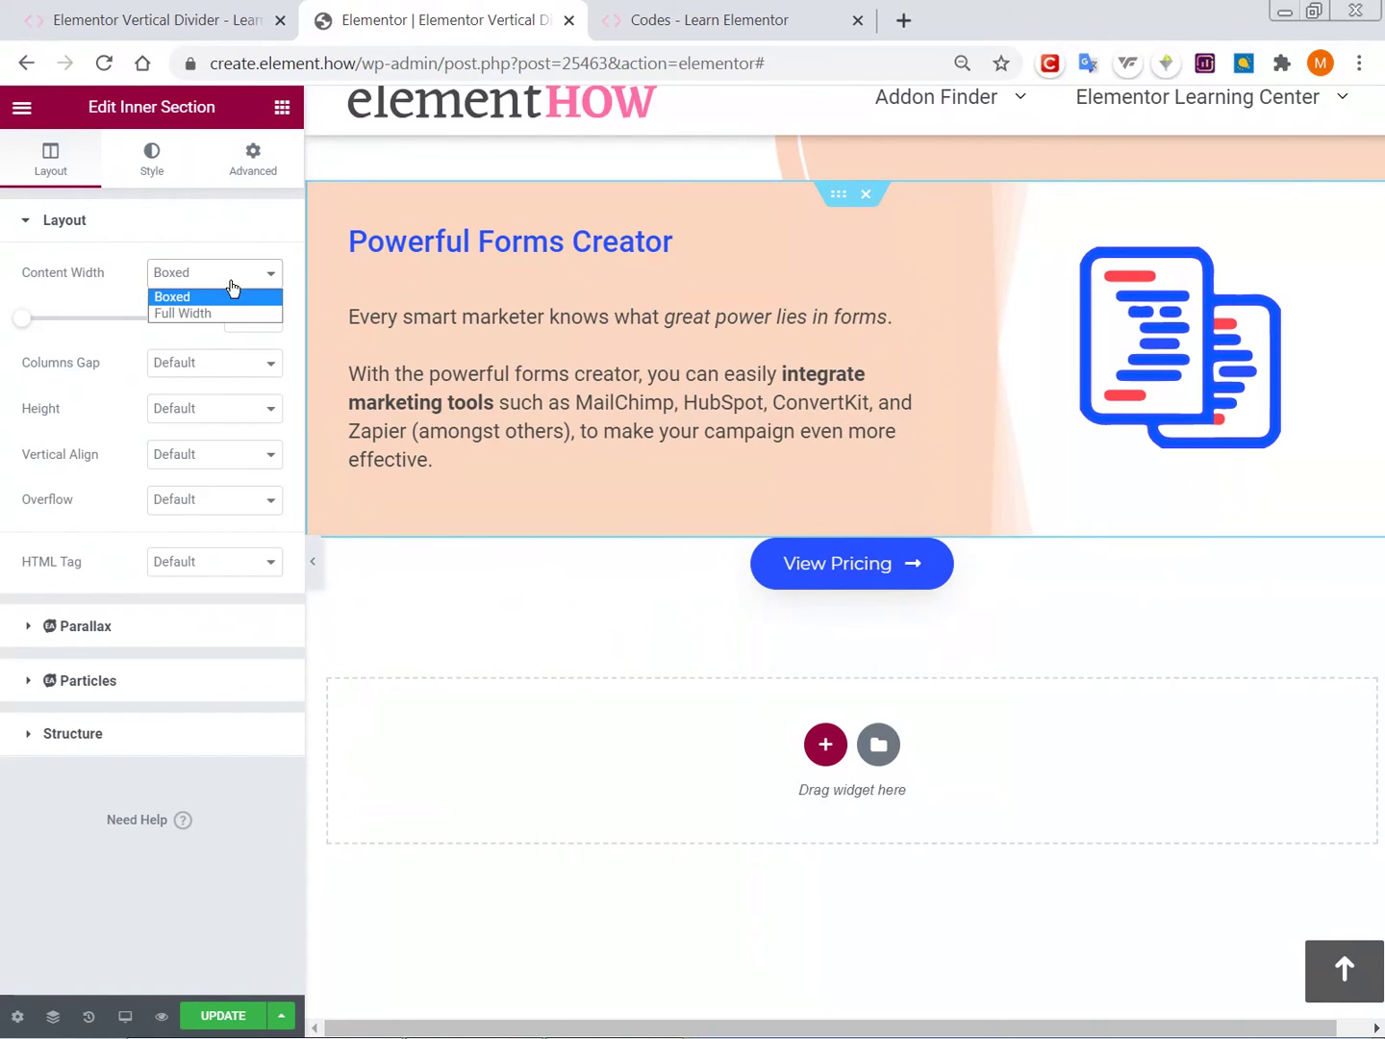
click(230, 314)
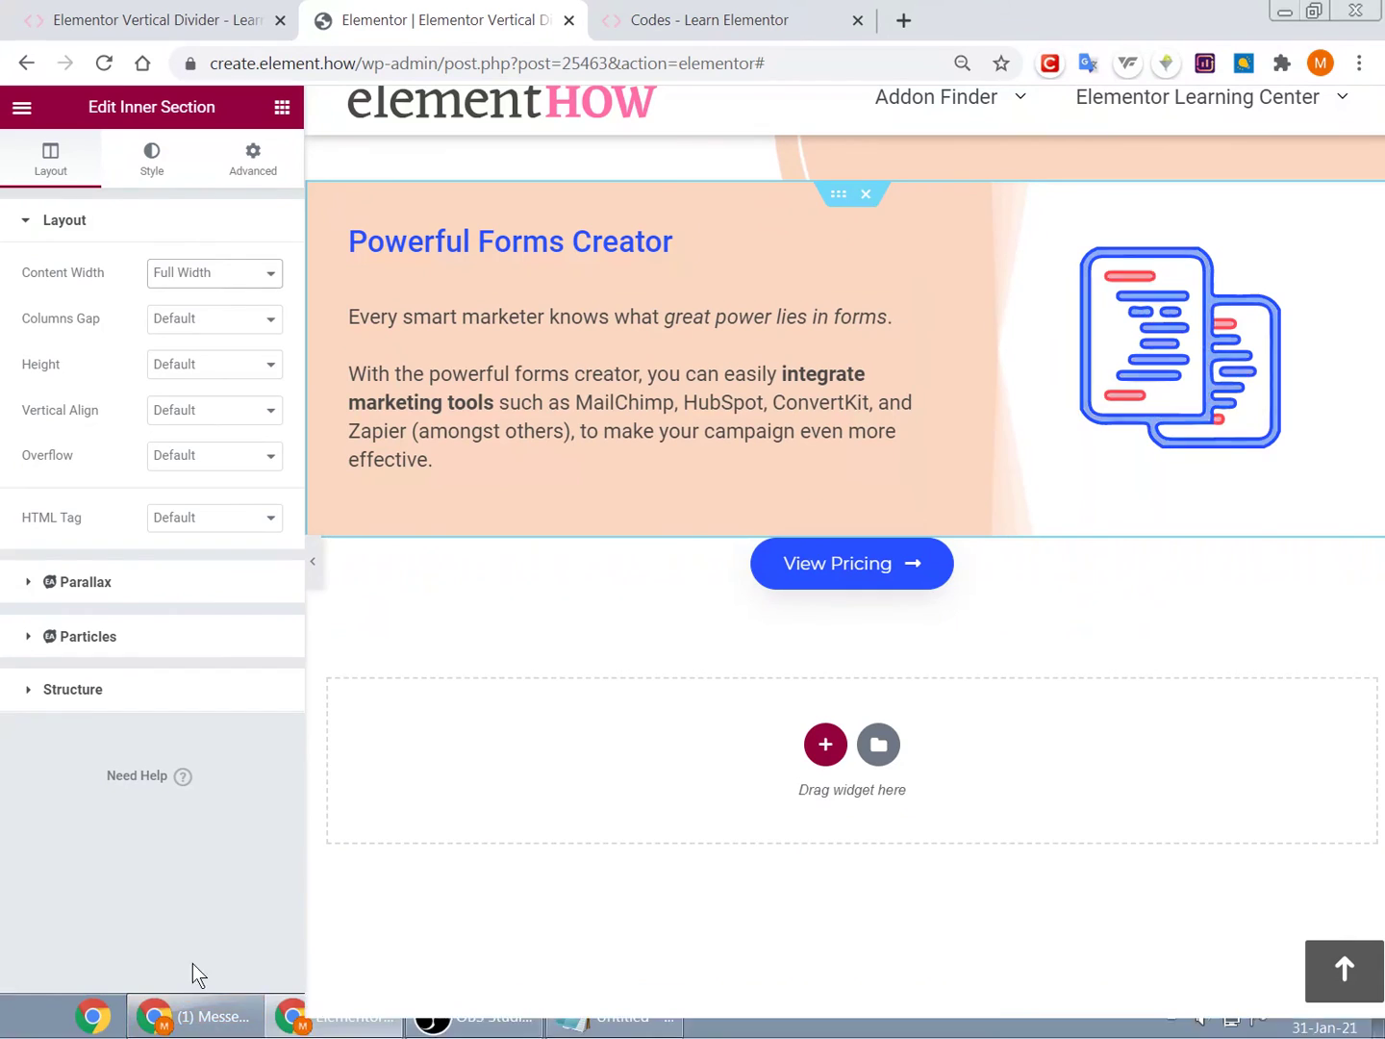
click(221, 1016)
scroll(676, 522, up, 3)
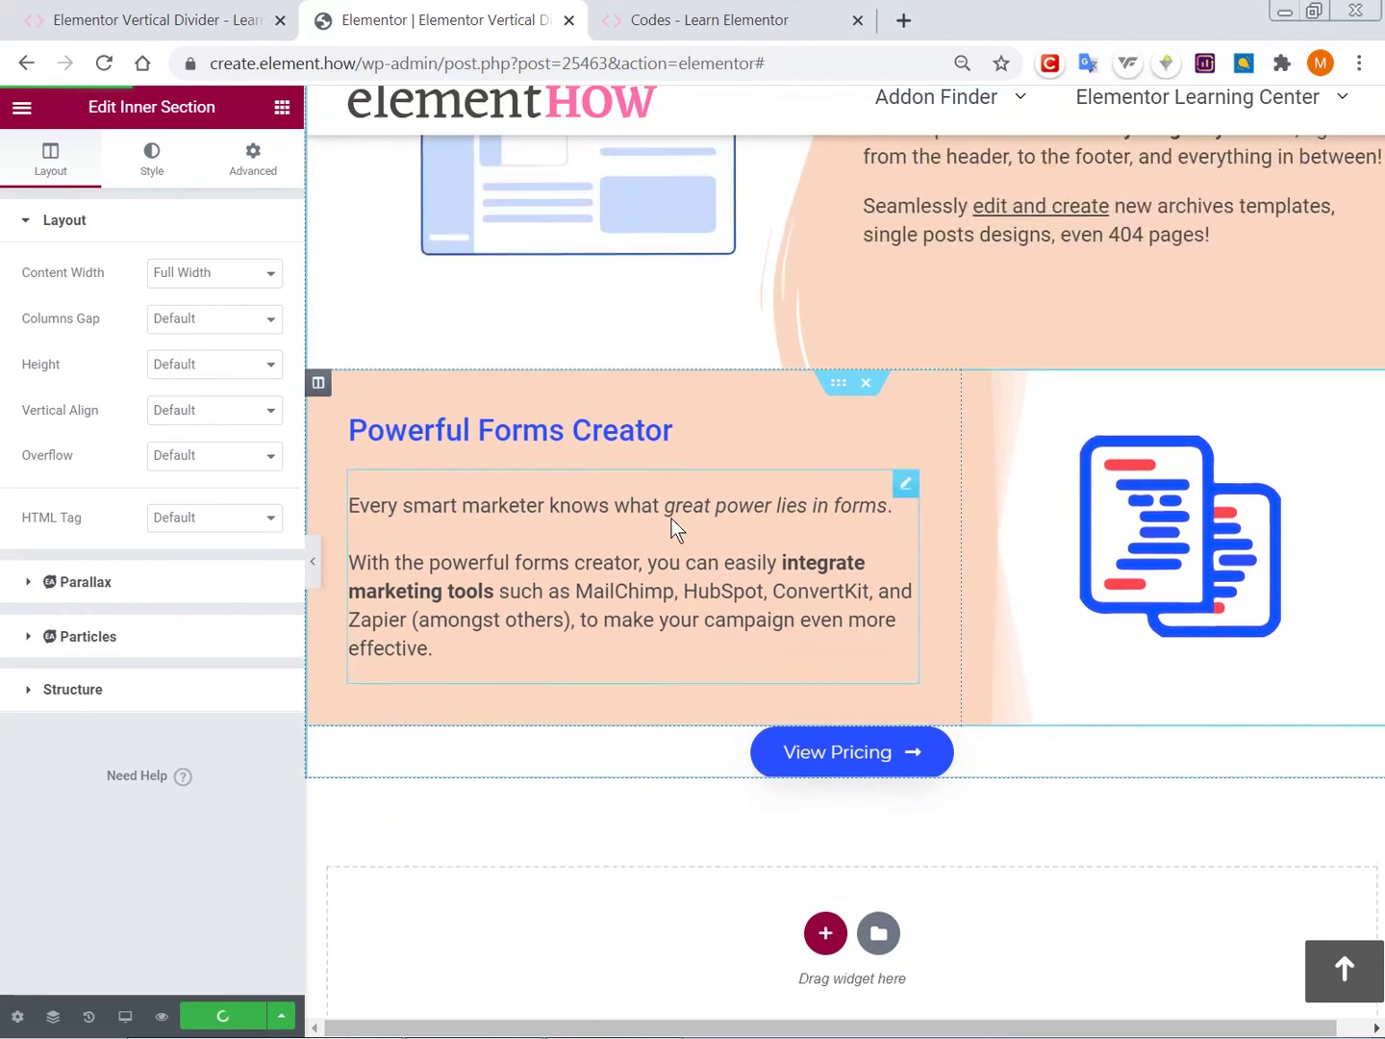
scroll(715, 568, down, 2)
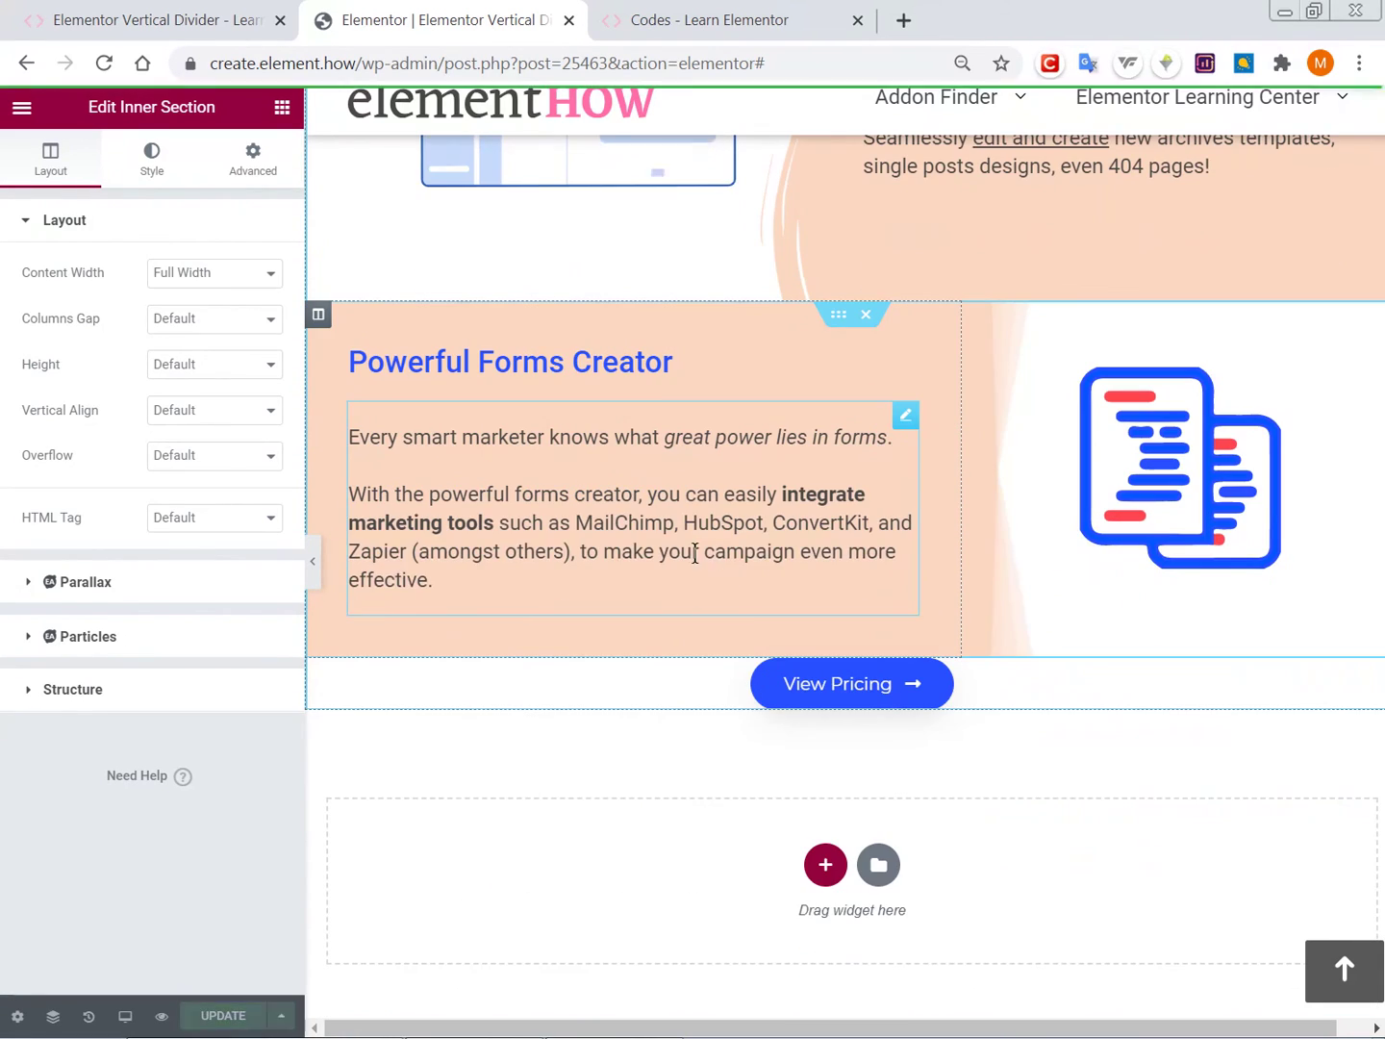
Reload the live page and examine the Powerful Forms Creator section and its divider down to 75% browser zoom.
click(176, 17)
key(F5)
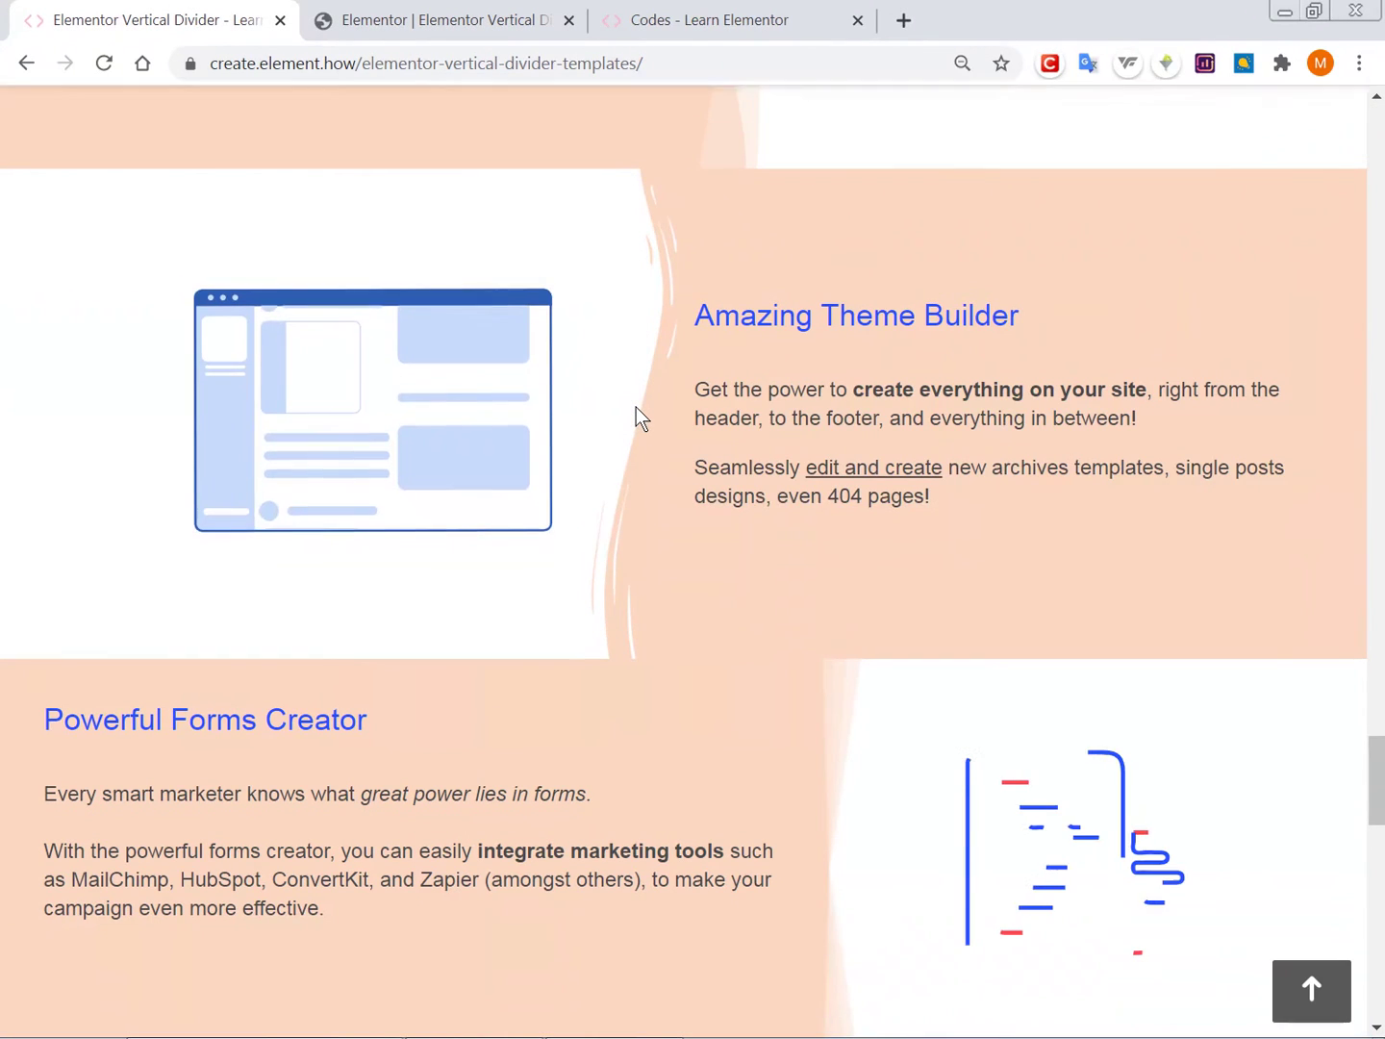
scroll(642, 431, down, 4)
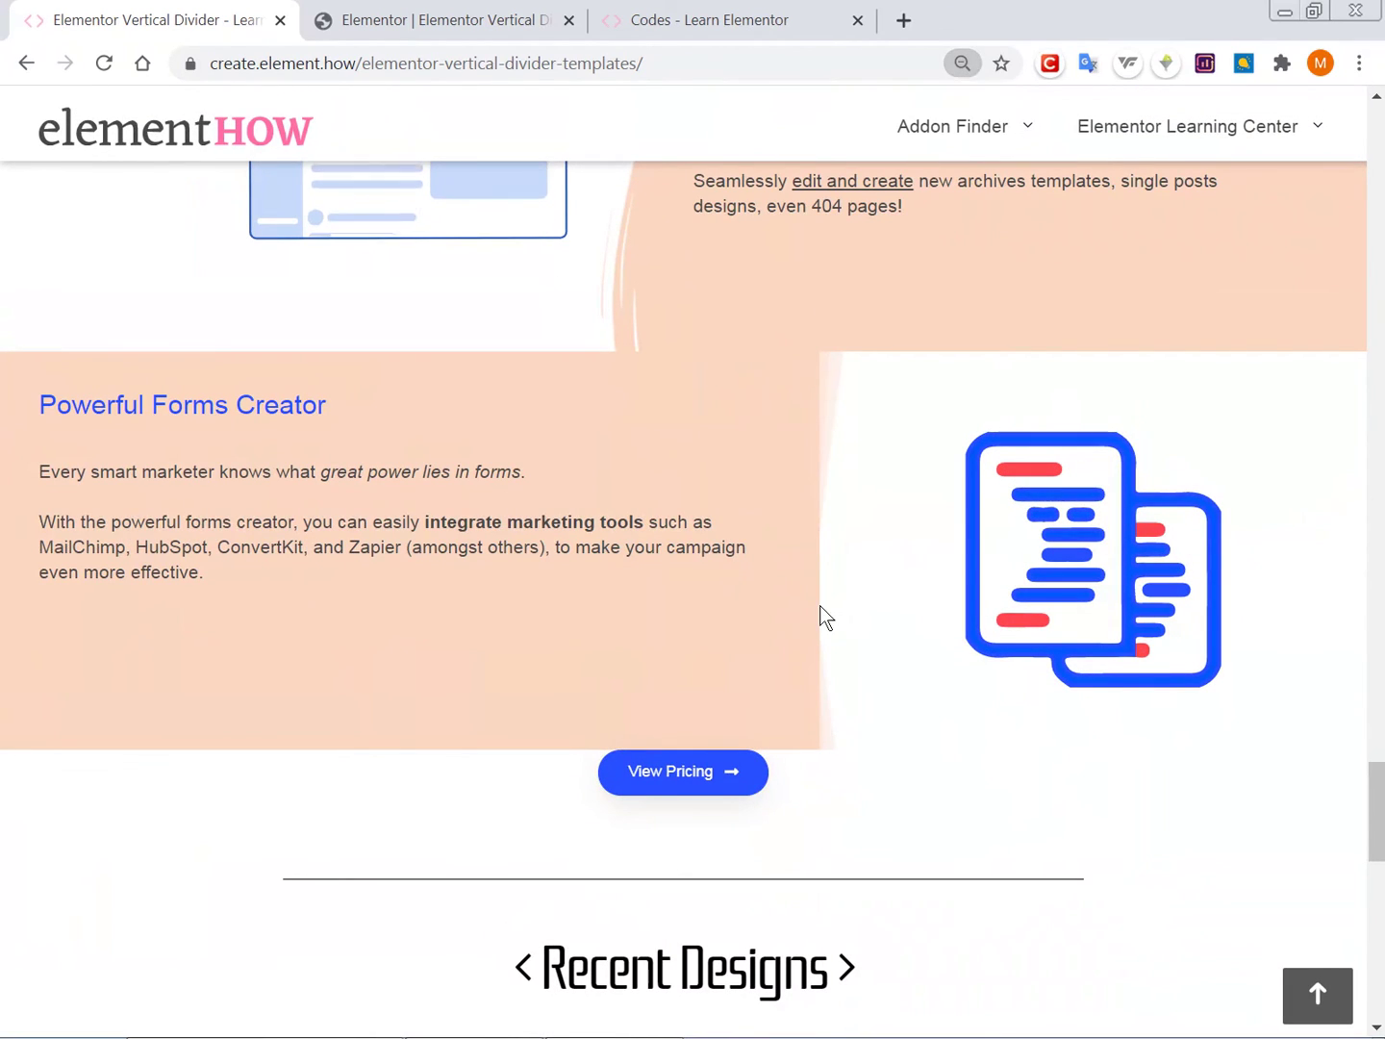
scroll(819, 586, down, 1)
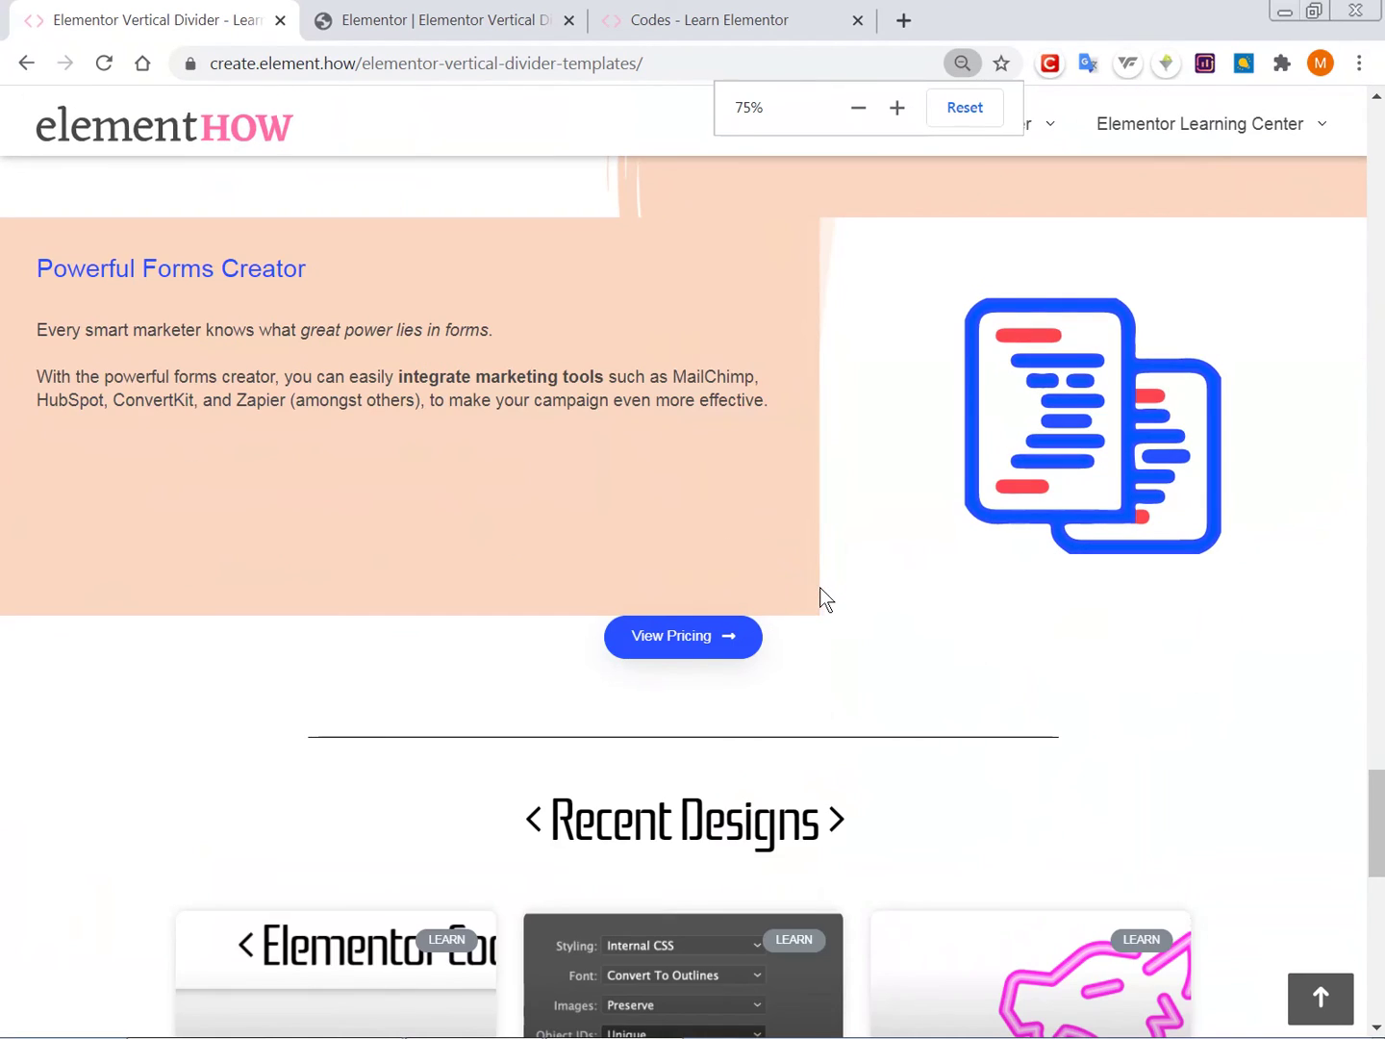
Examine the Powerful Forms Creator and Amazing Theme Builder dividers on the live page at browser zoom levels between 67% and 100%.
scroll(852, 596, down, 1)
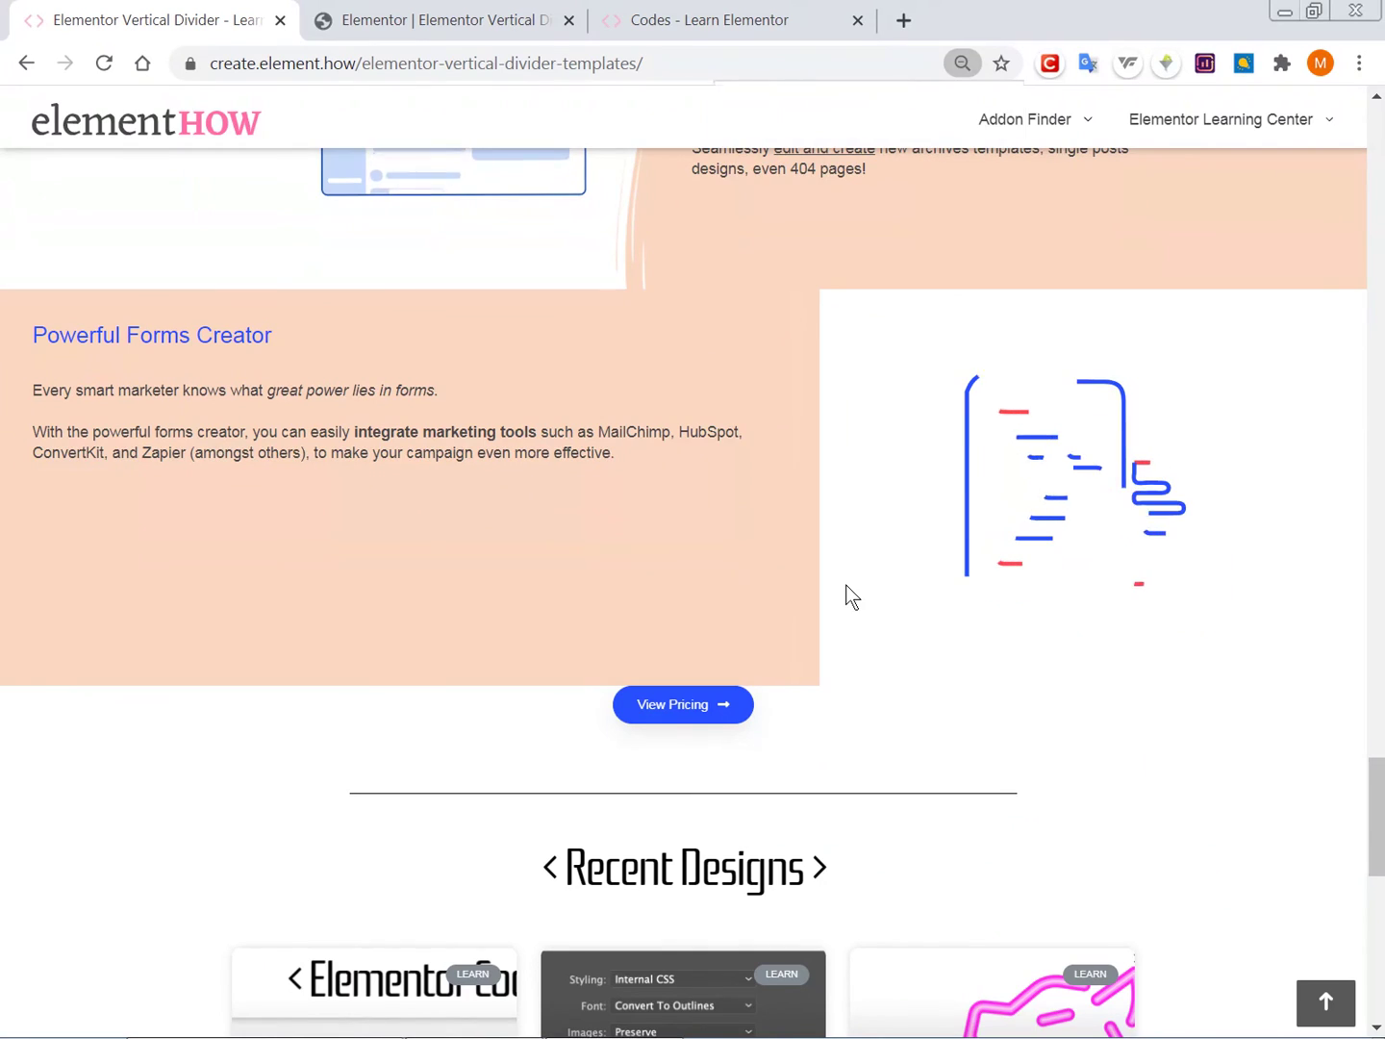
scroll(854, 607, up, 1)
scroll(855, 629, up, 1)
scroll(859, 628, up, 1)
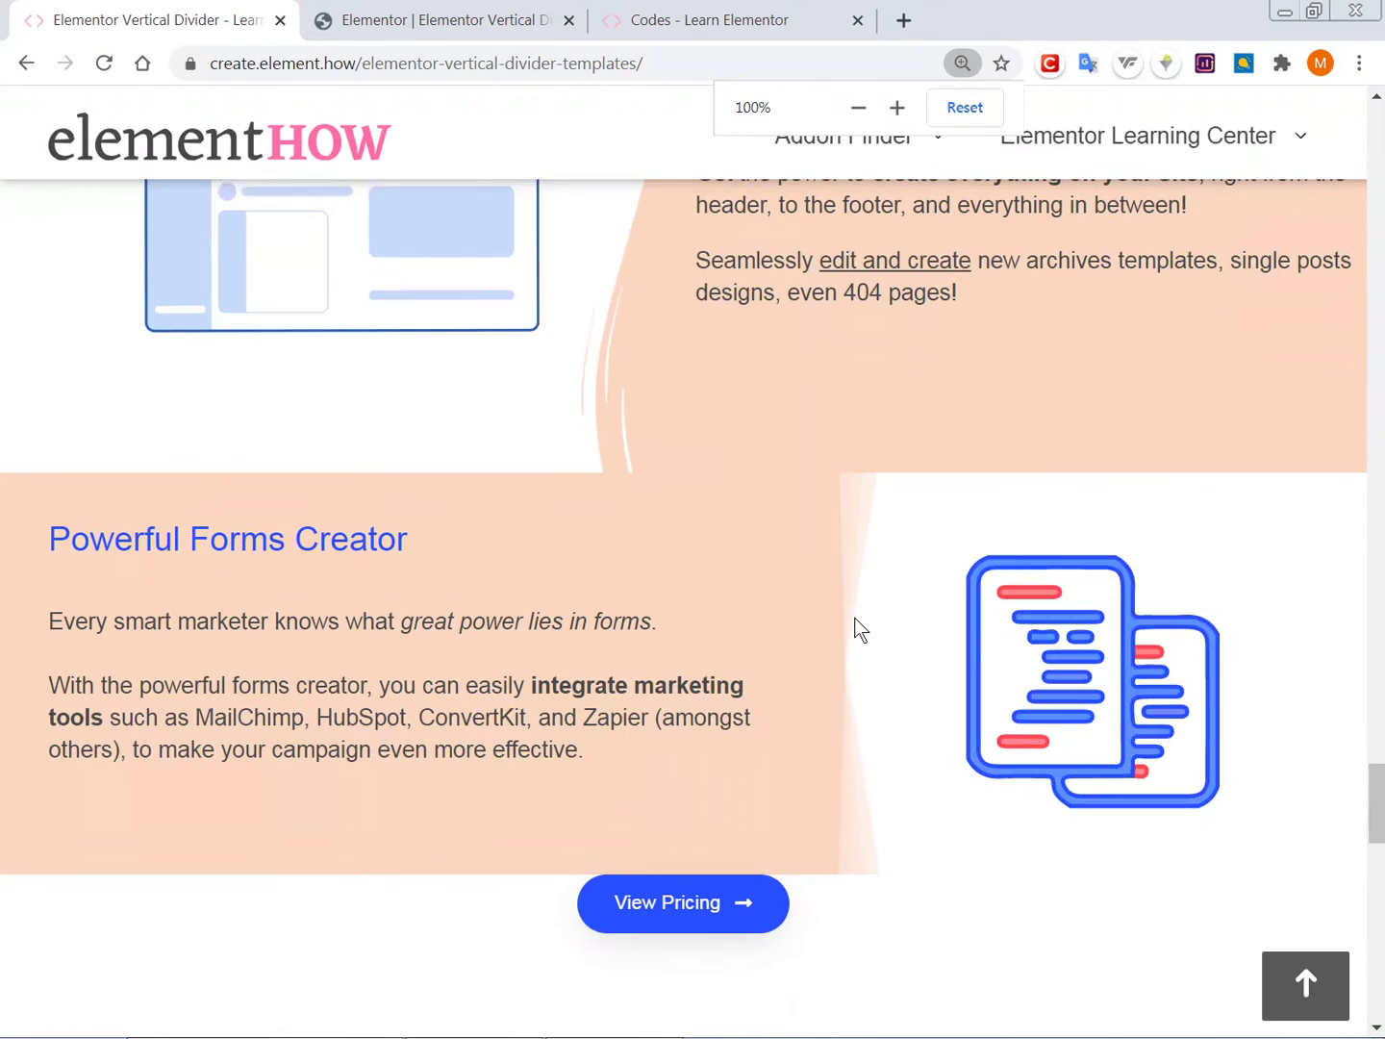
scroll(815, 588, up, 3)
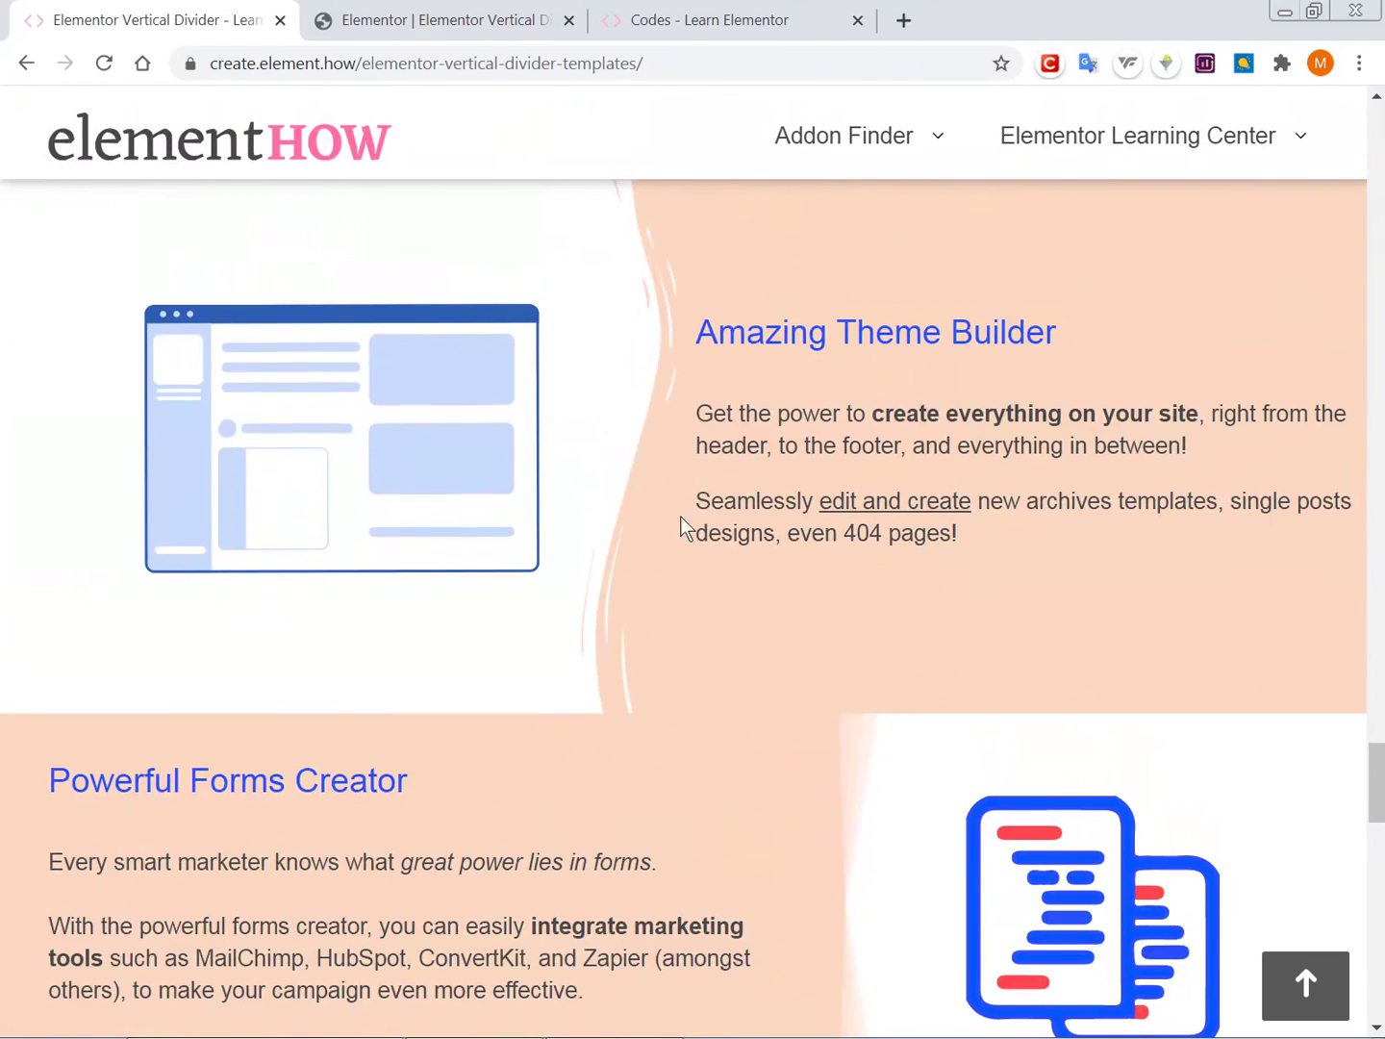
scroll(677, 519, up, 2)
scroll(692, 542, down, 3)
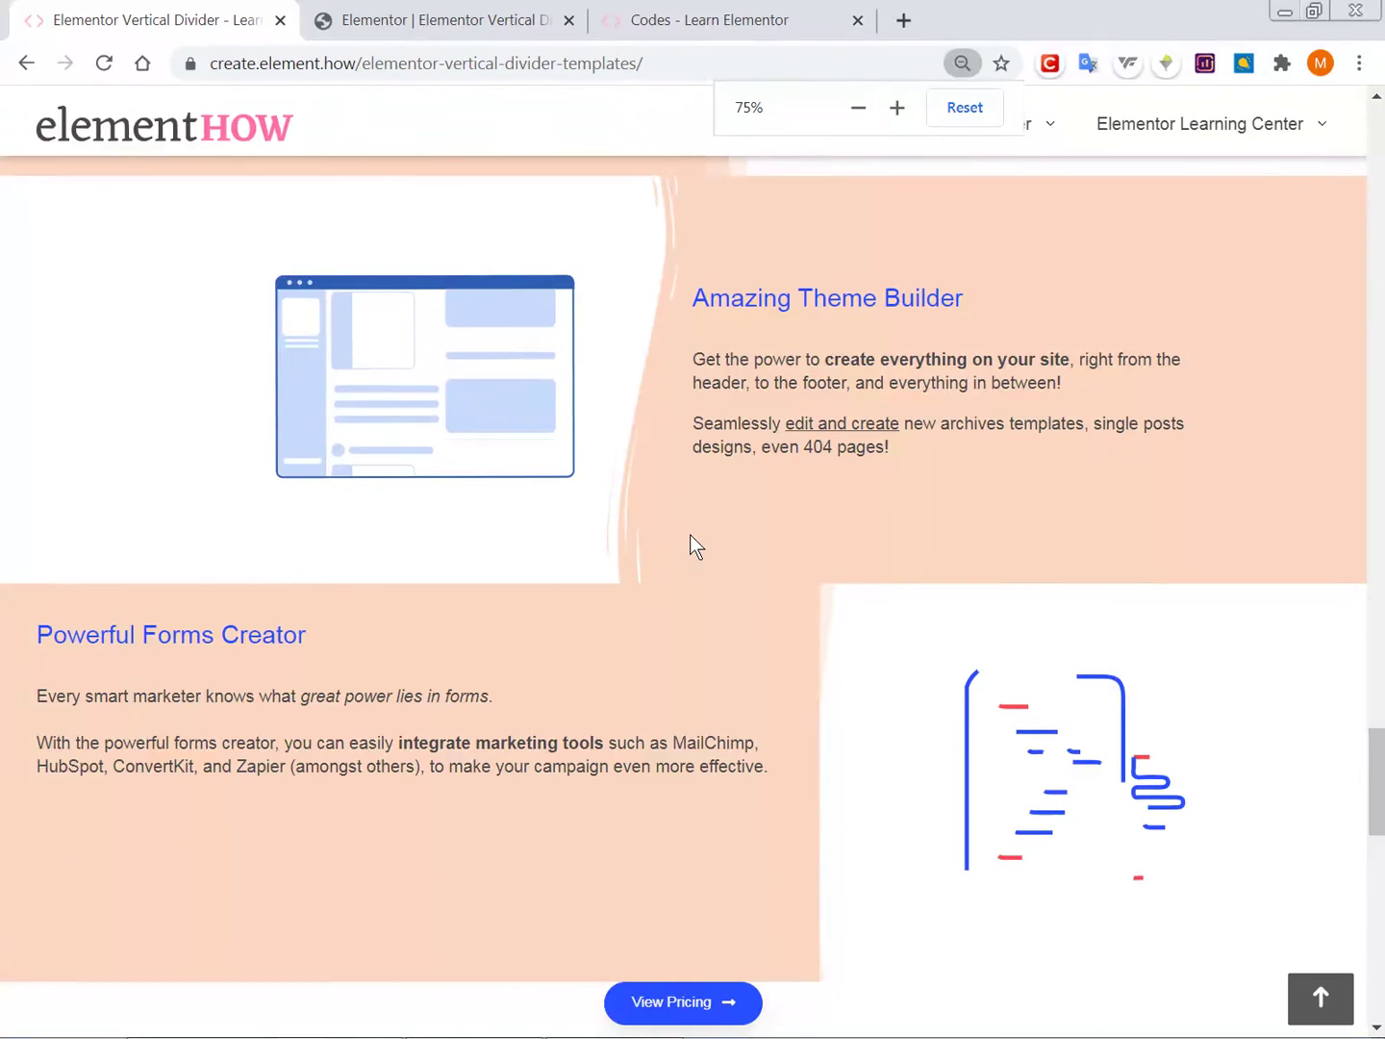
scroll(708, 443, up, 2)
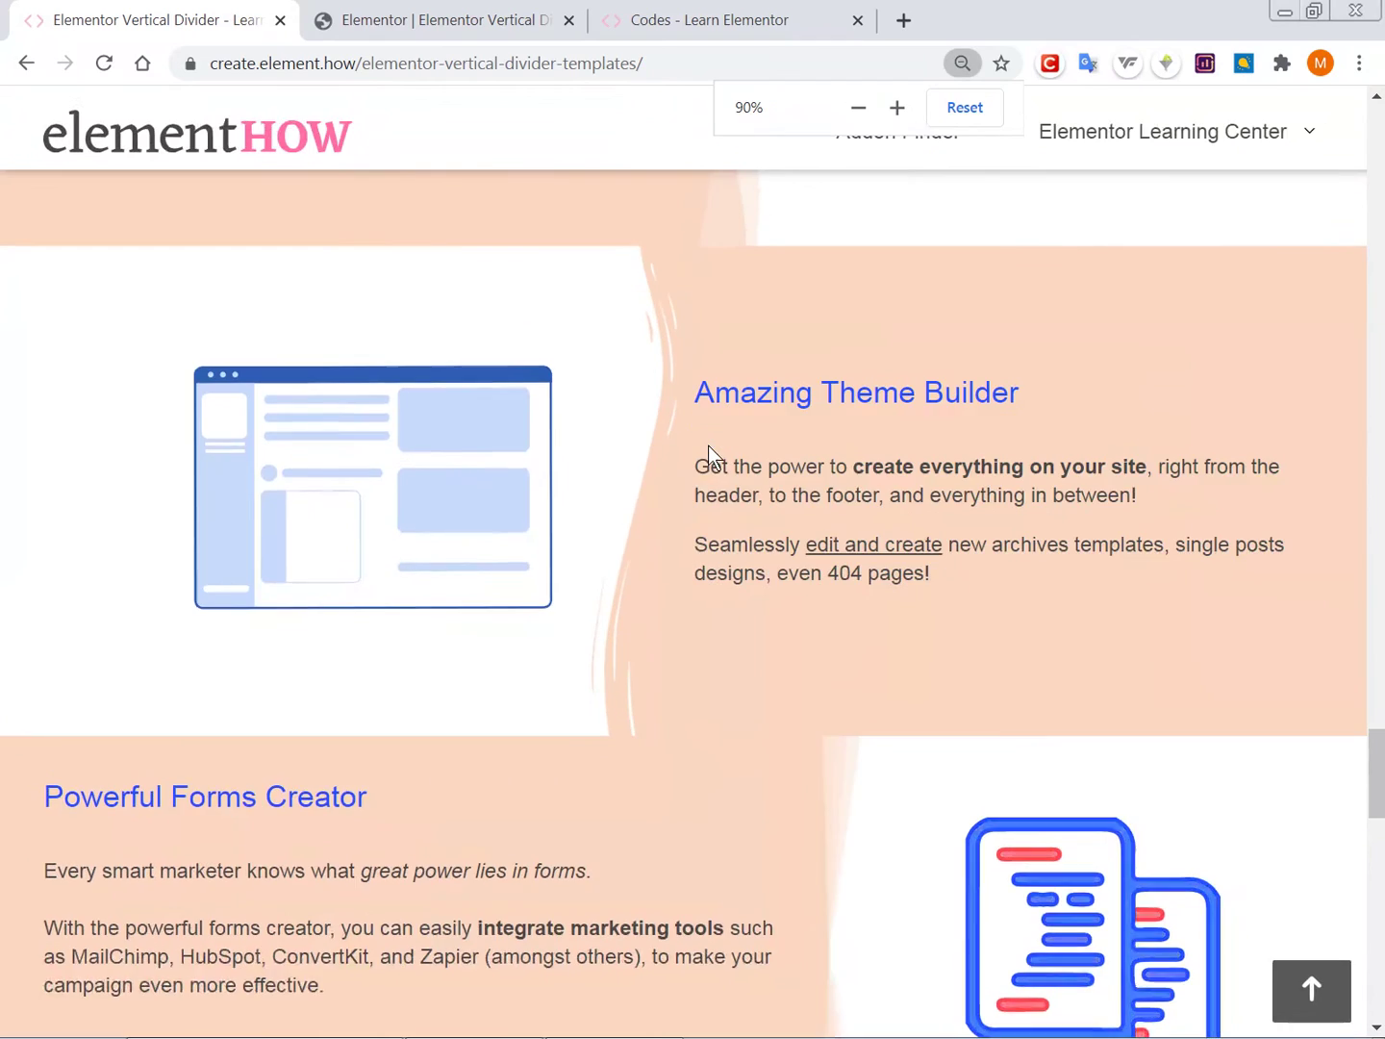
Compare the Elementor Pro Popups divider with the Powerful Forms Creator divider on the live page at 90% and 67% browser zoom.
scroll(717, 472, up, 4)
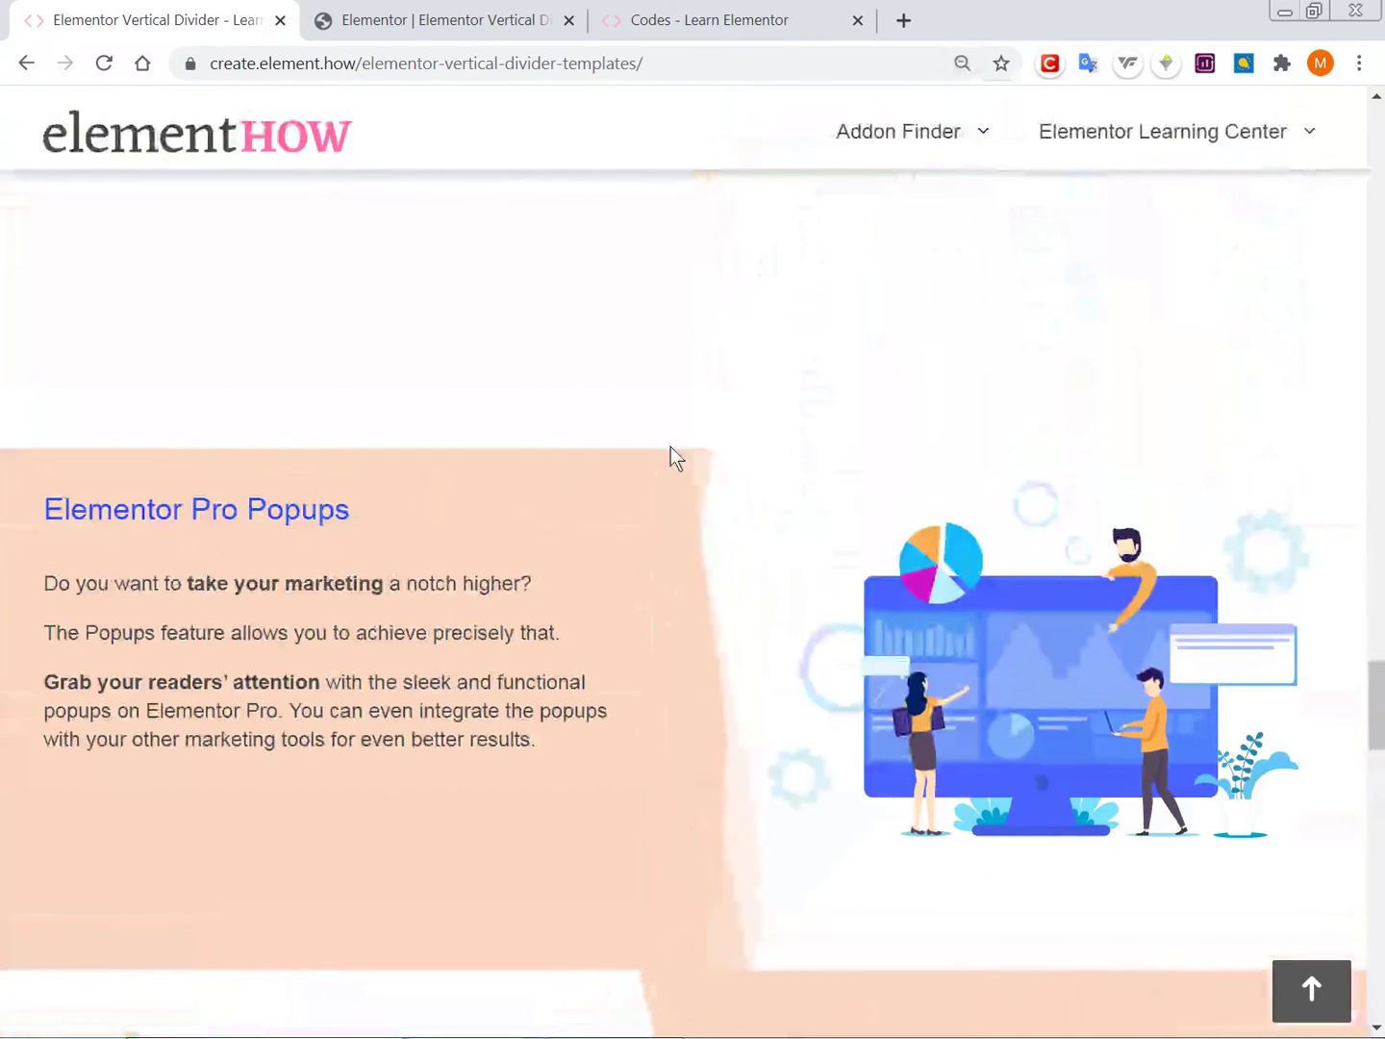
scroll(703, 476, down, 1)
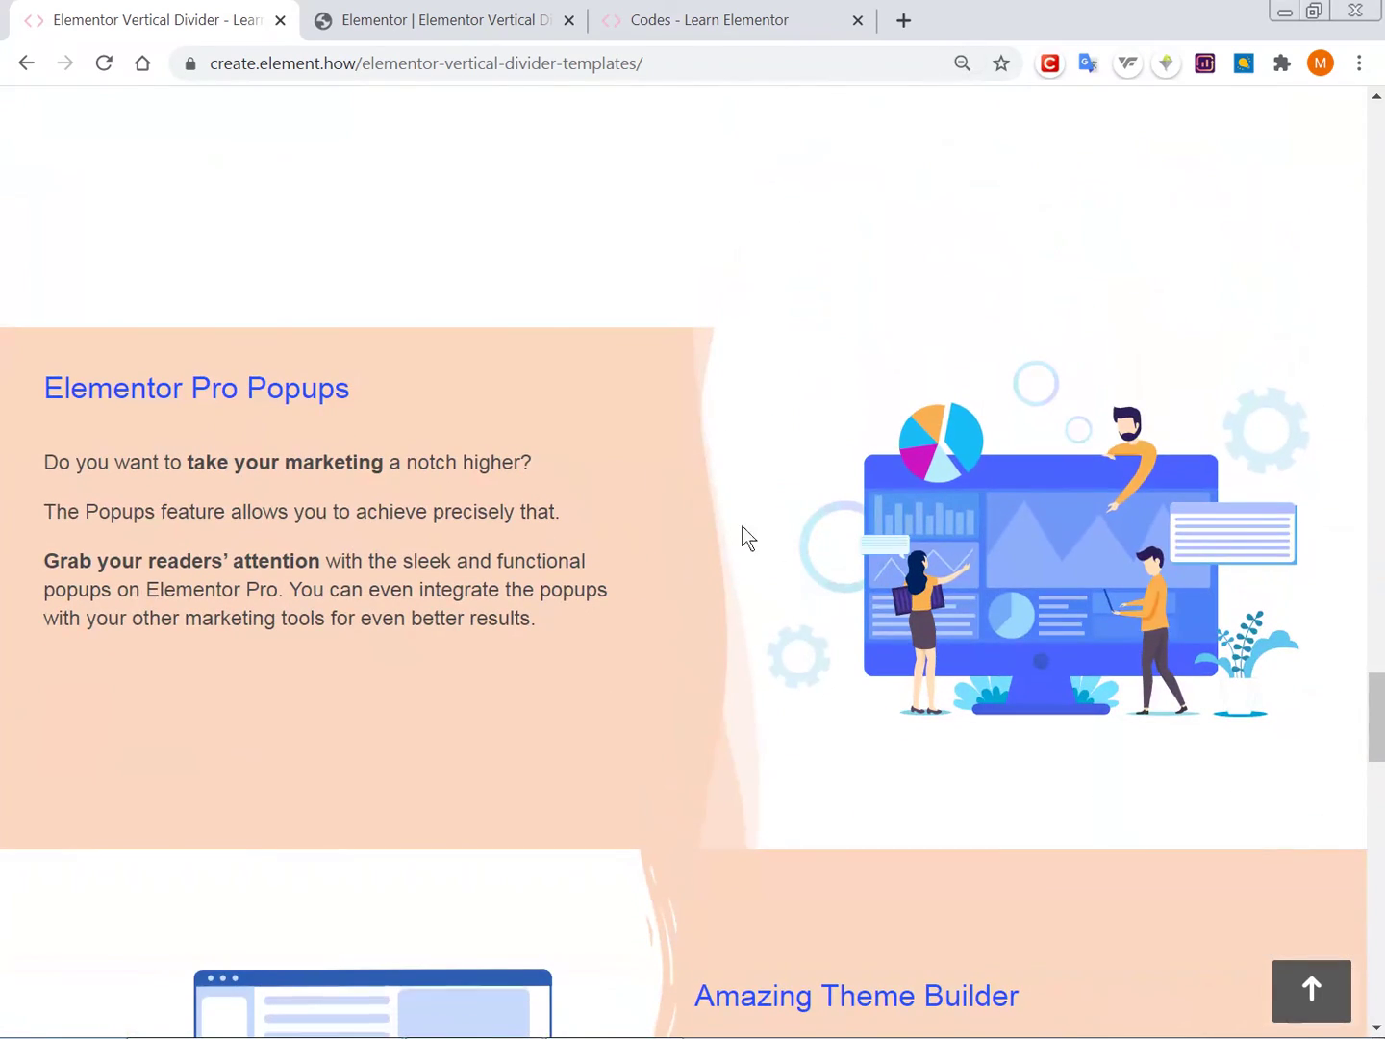
scroll(711, 559, down, 3)
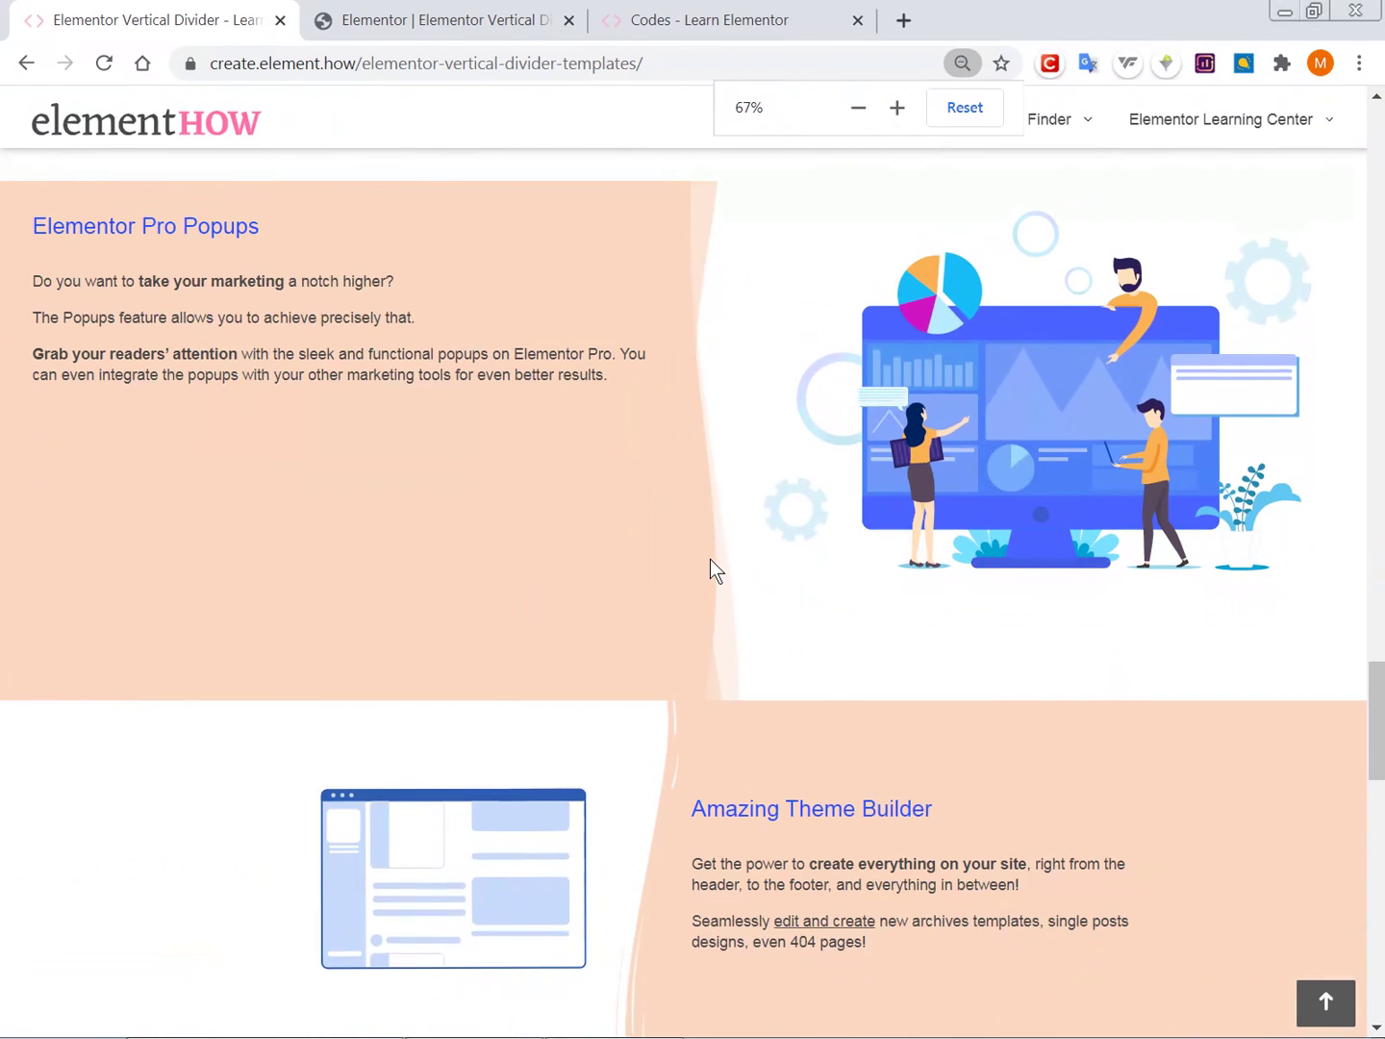
scroll(710, 558, down, 1)
scroll(710, 558, up, 4)
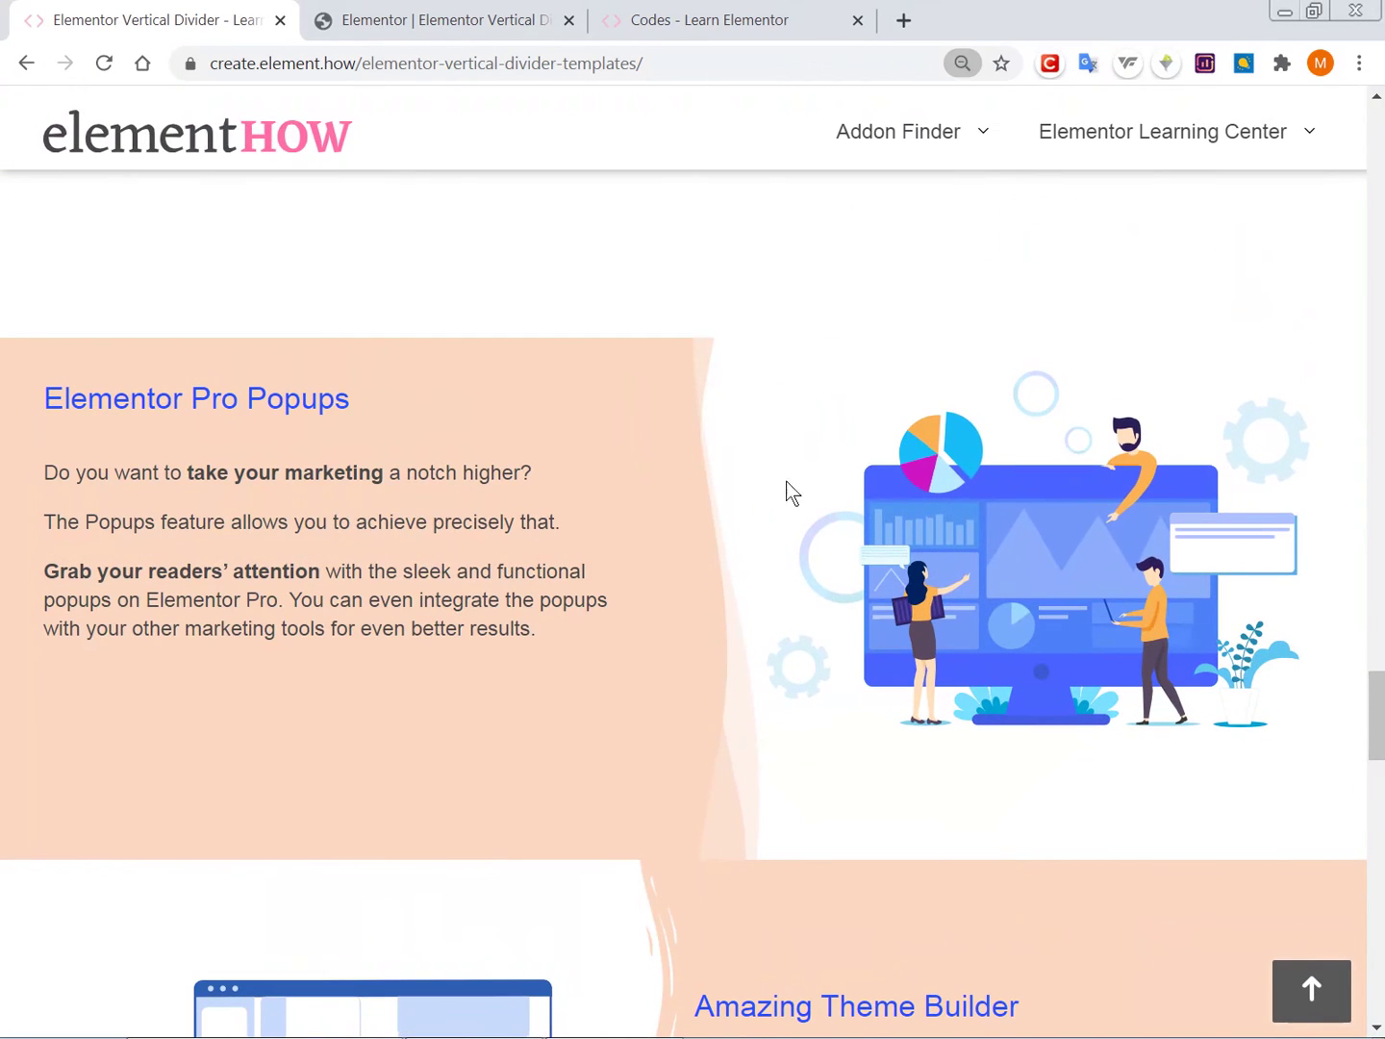
scroll(693, 471, down, 1)
scroll(687, 486, down, 8)
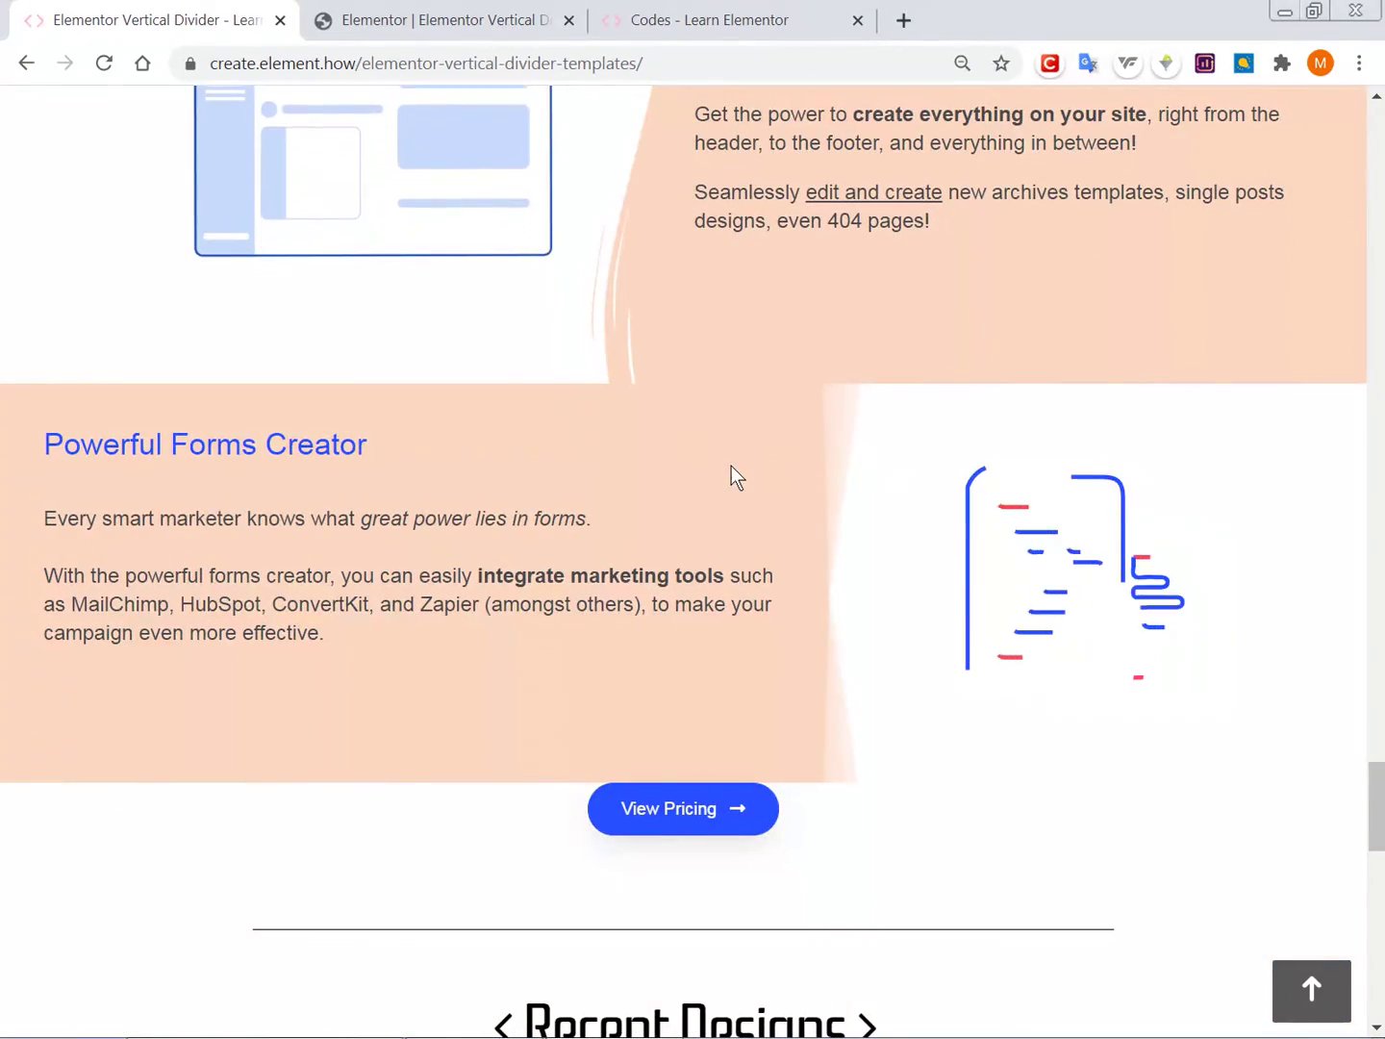
ctrl+scroll(732, 465, down, 2)
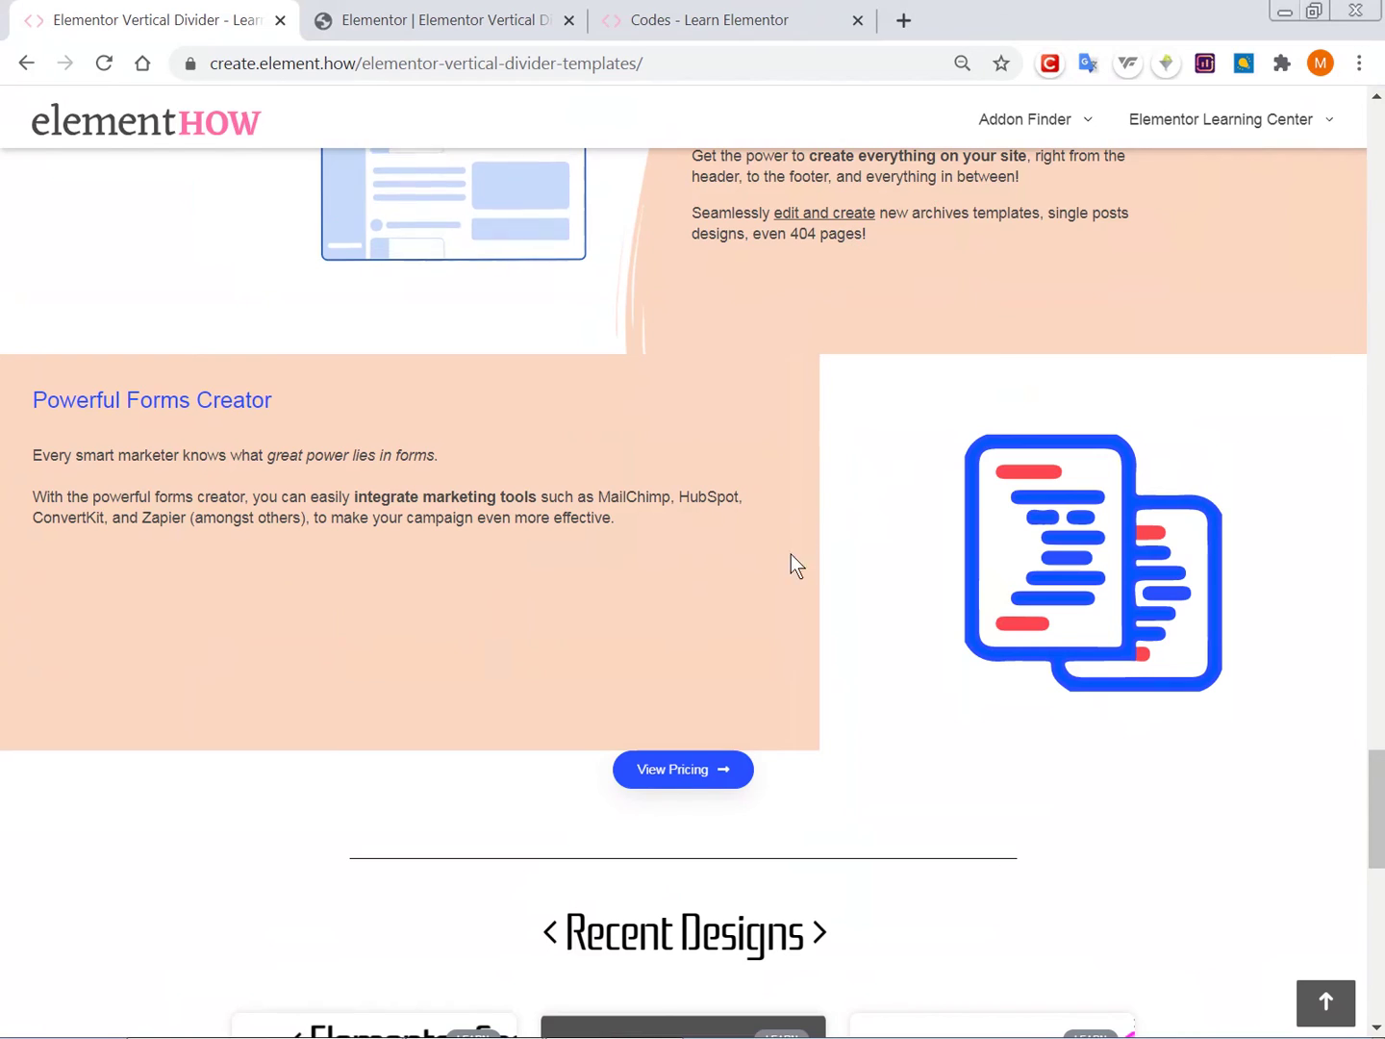
scroll(801, 554, down, 2)
scroll(809, 551, up, 2)
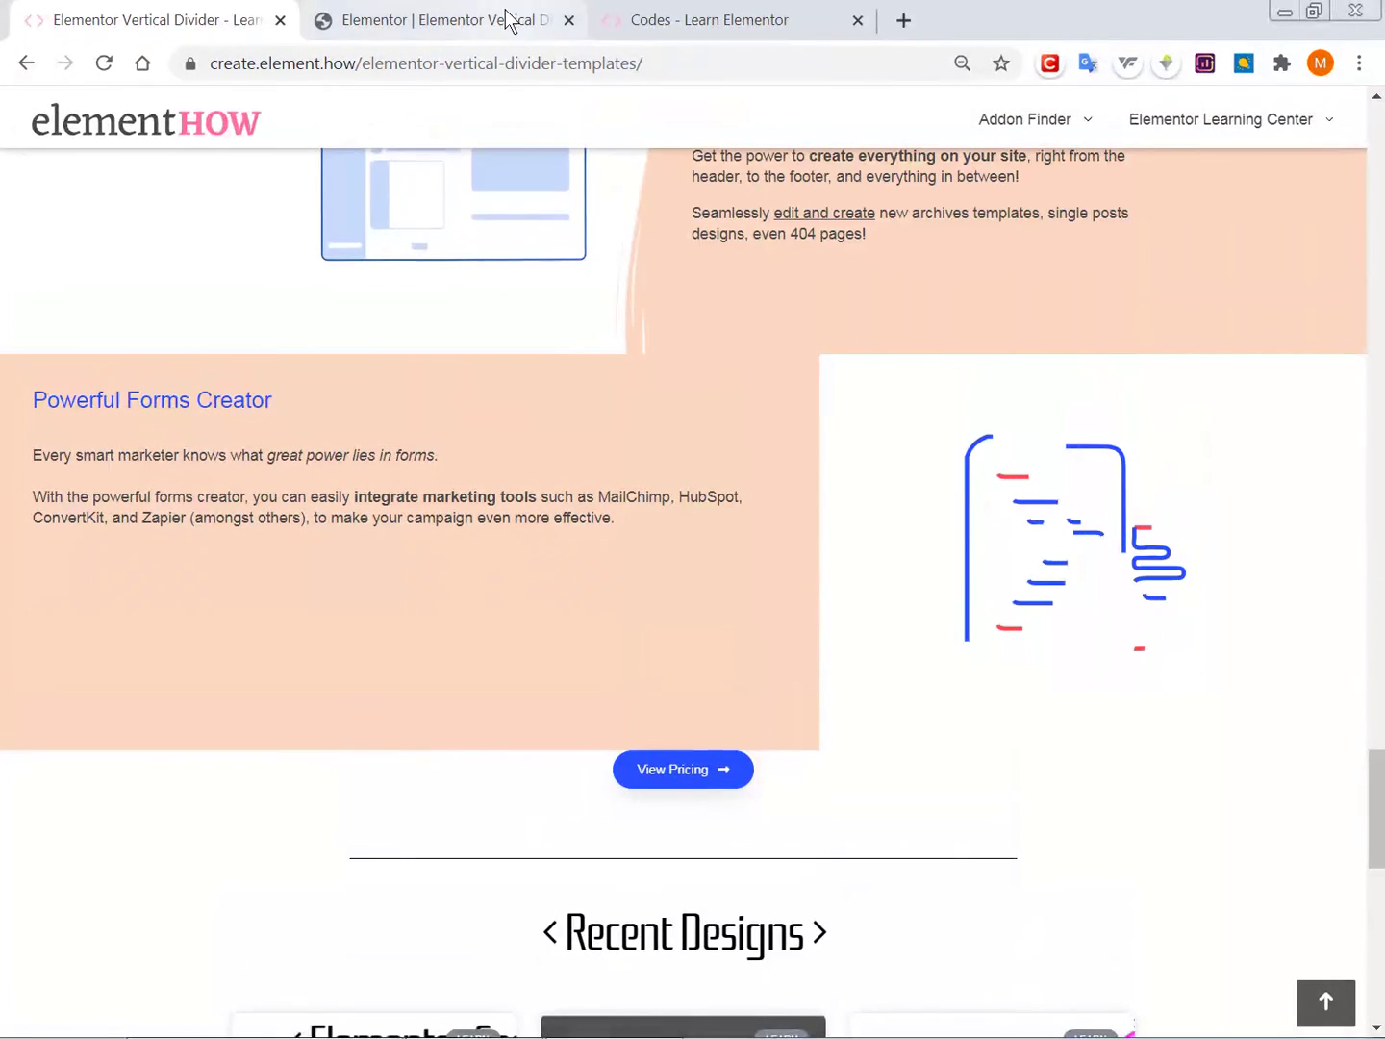
In the editor, set the Powerful Forms Creator inner section's content width to Boxed and review the sections above it.
click(506, 17)
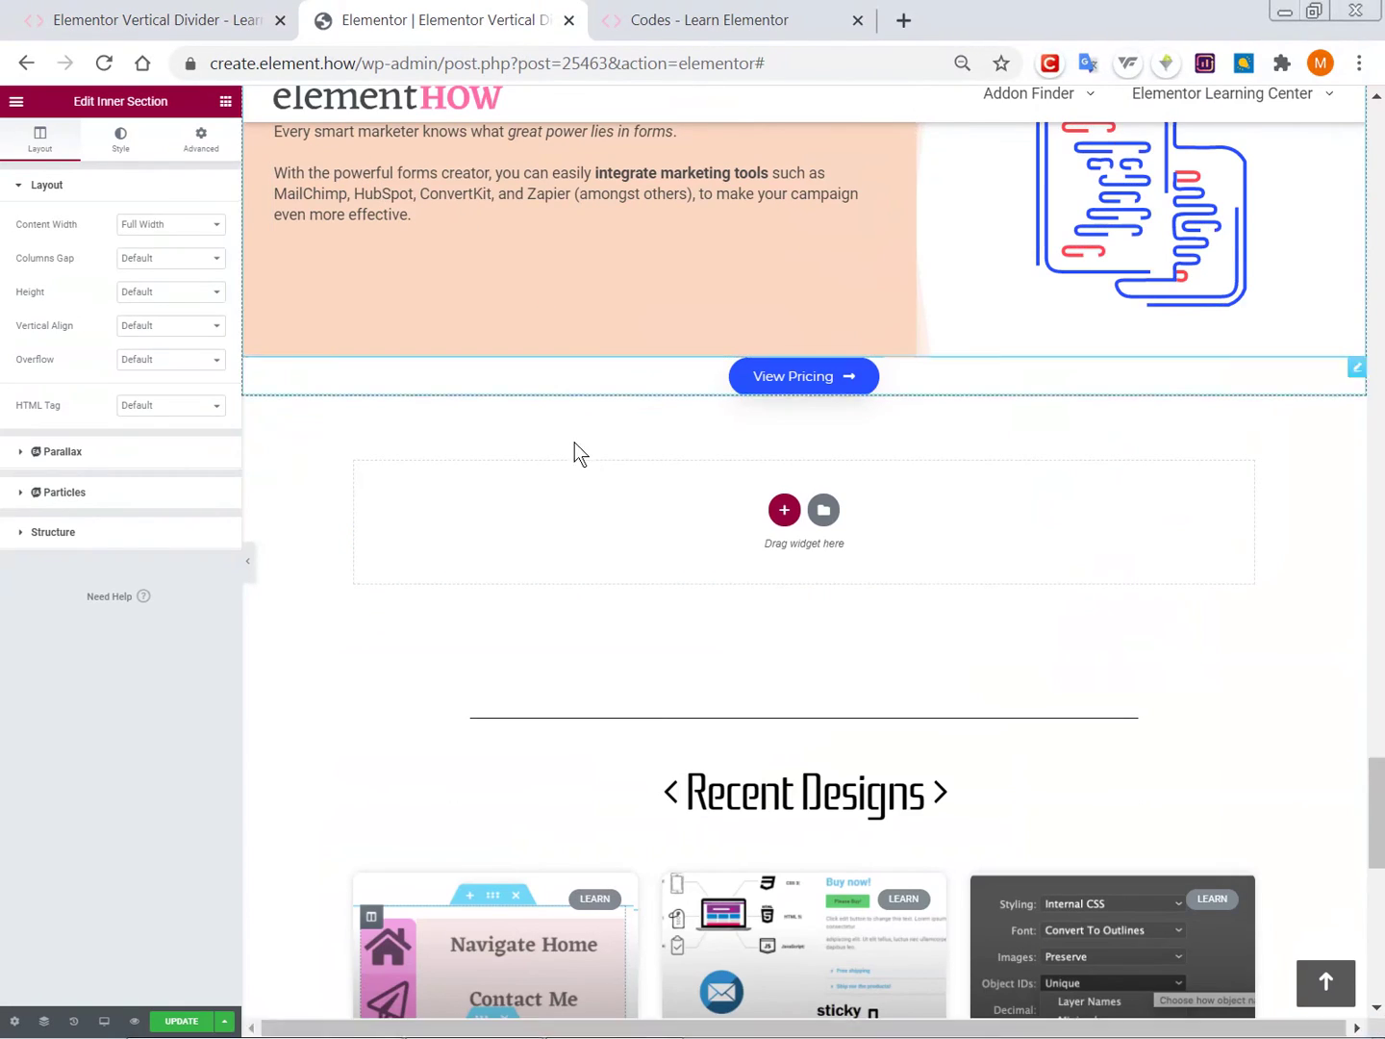
key(ctrl+plus)
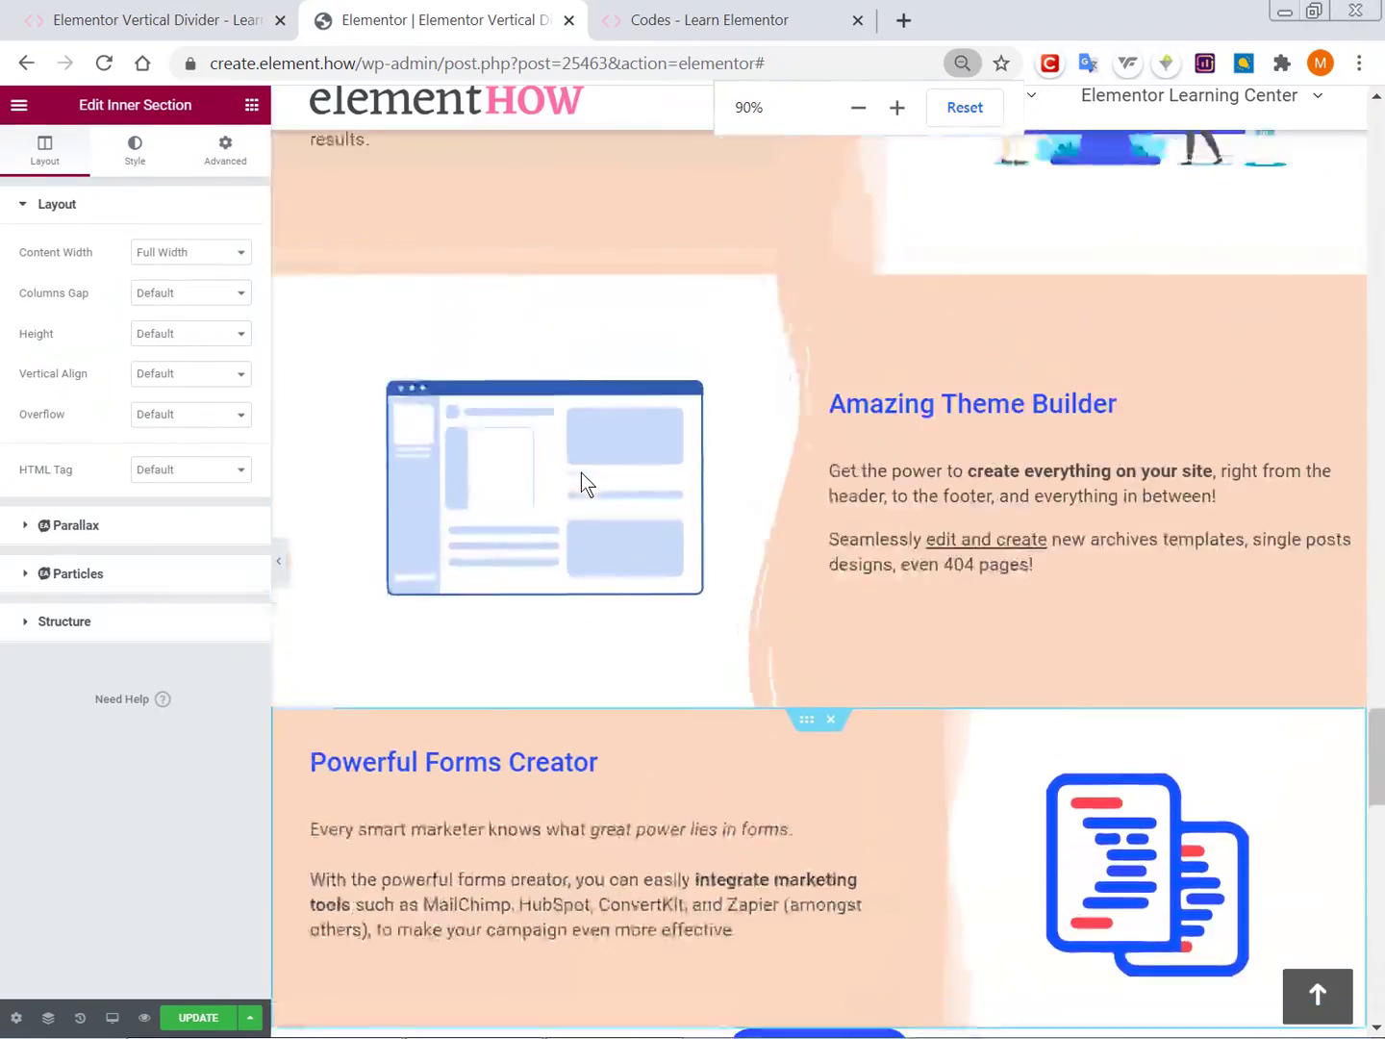
key(ctrl+plus)
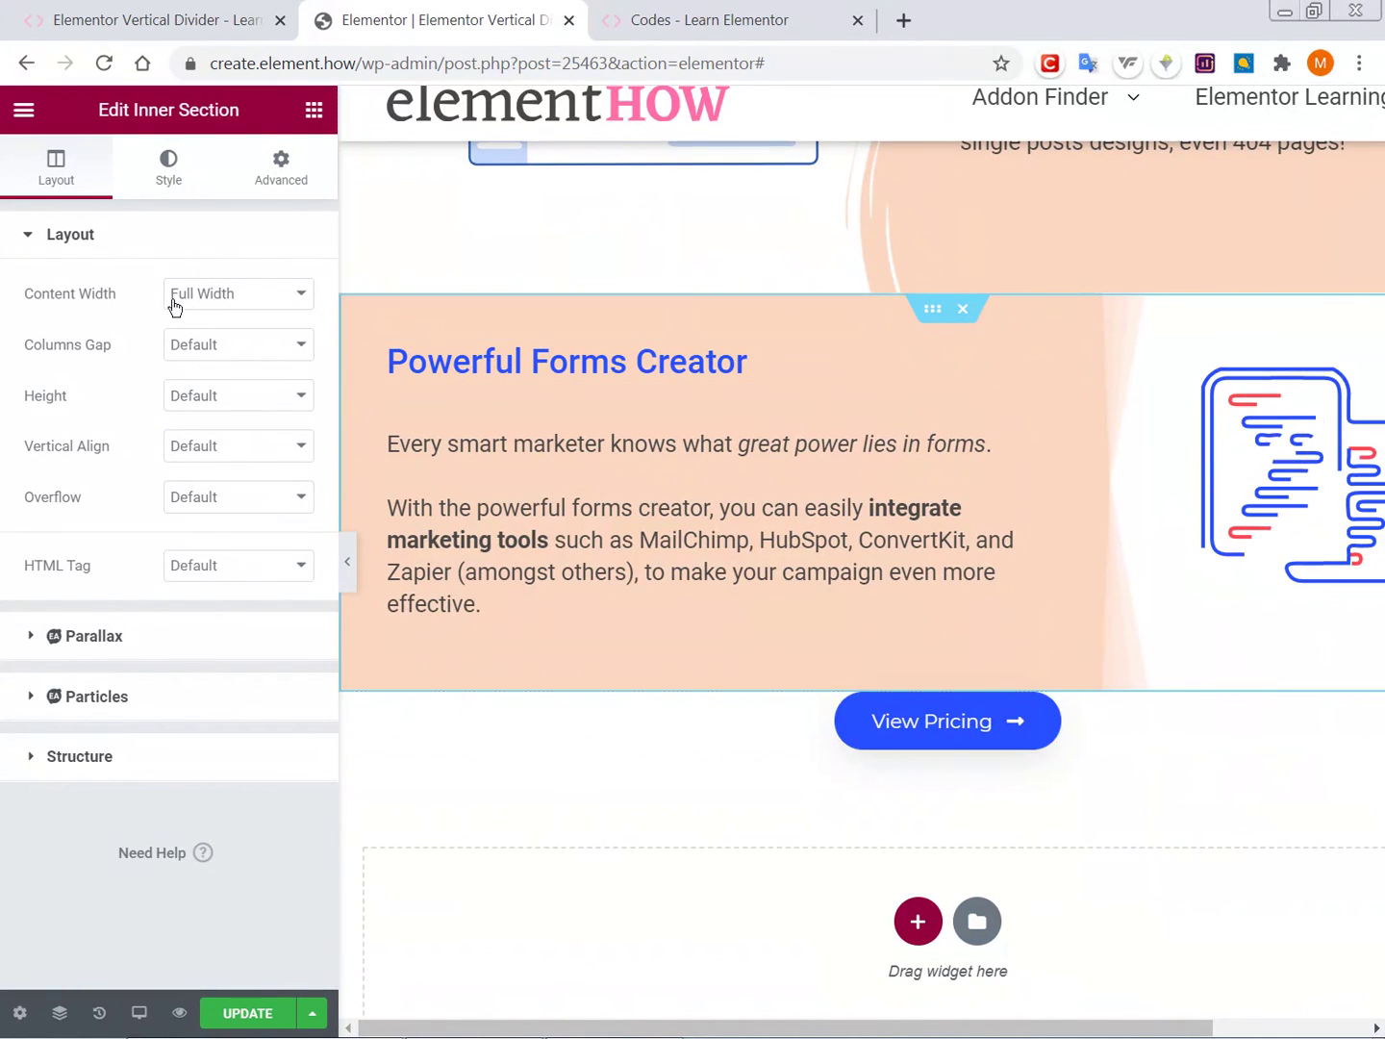
click(212, 299)
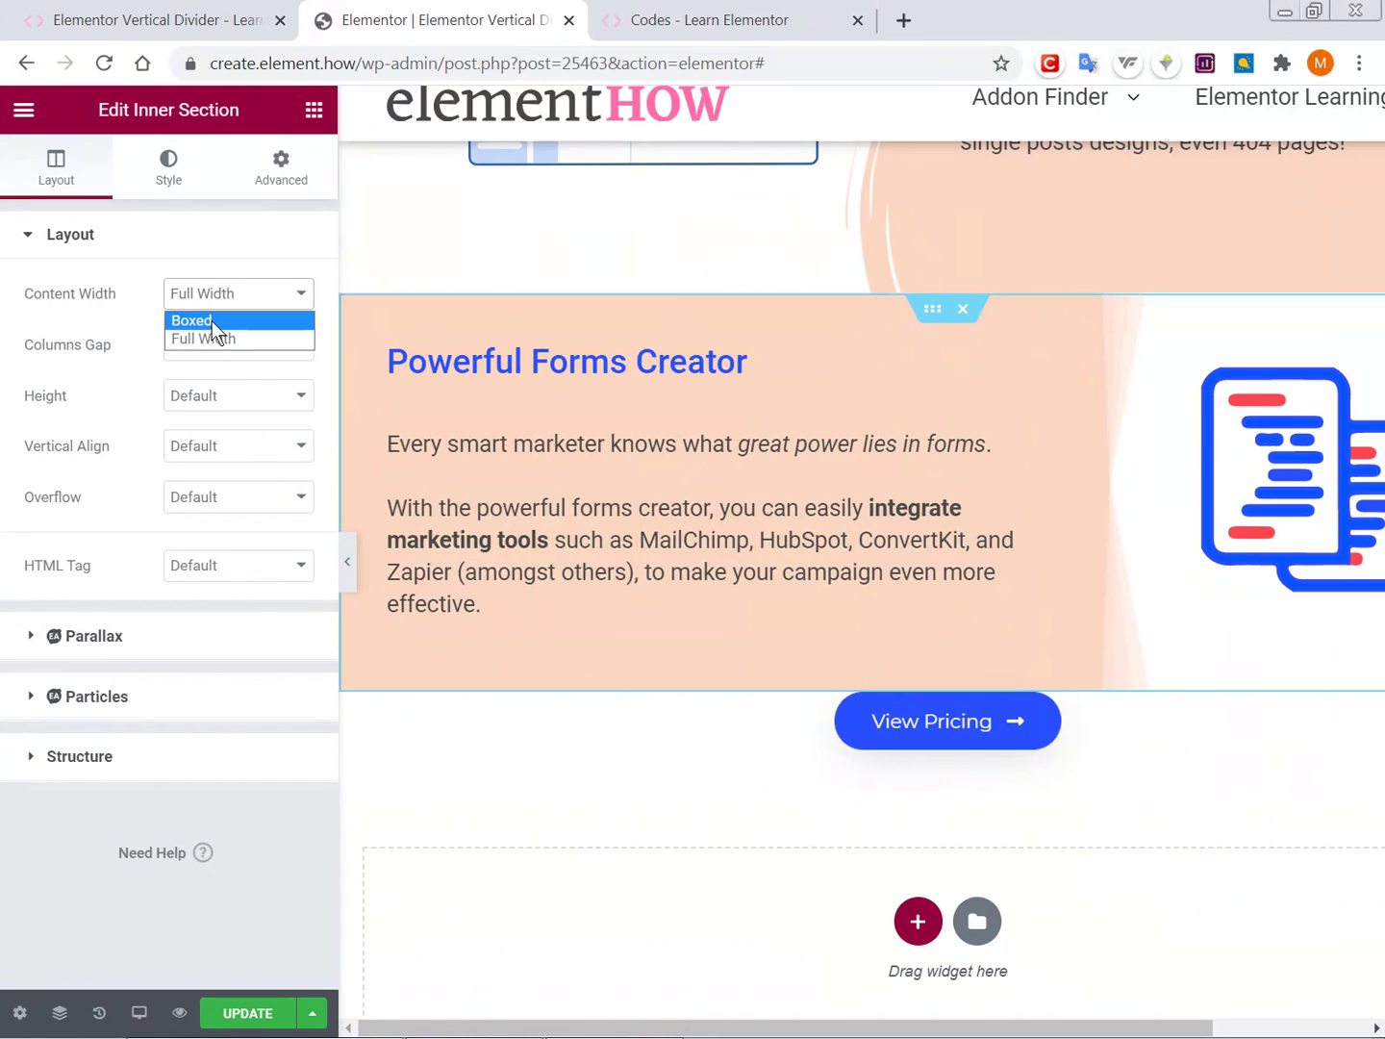
click(212, 321)
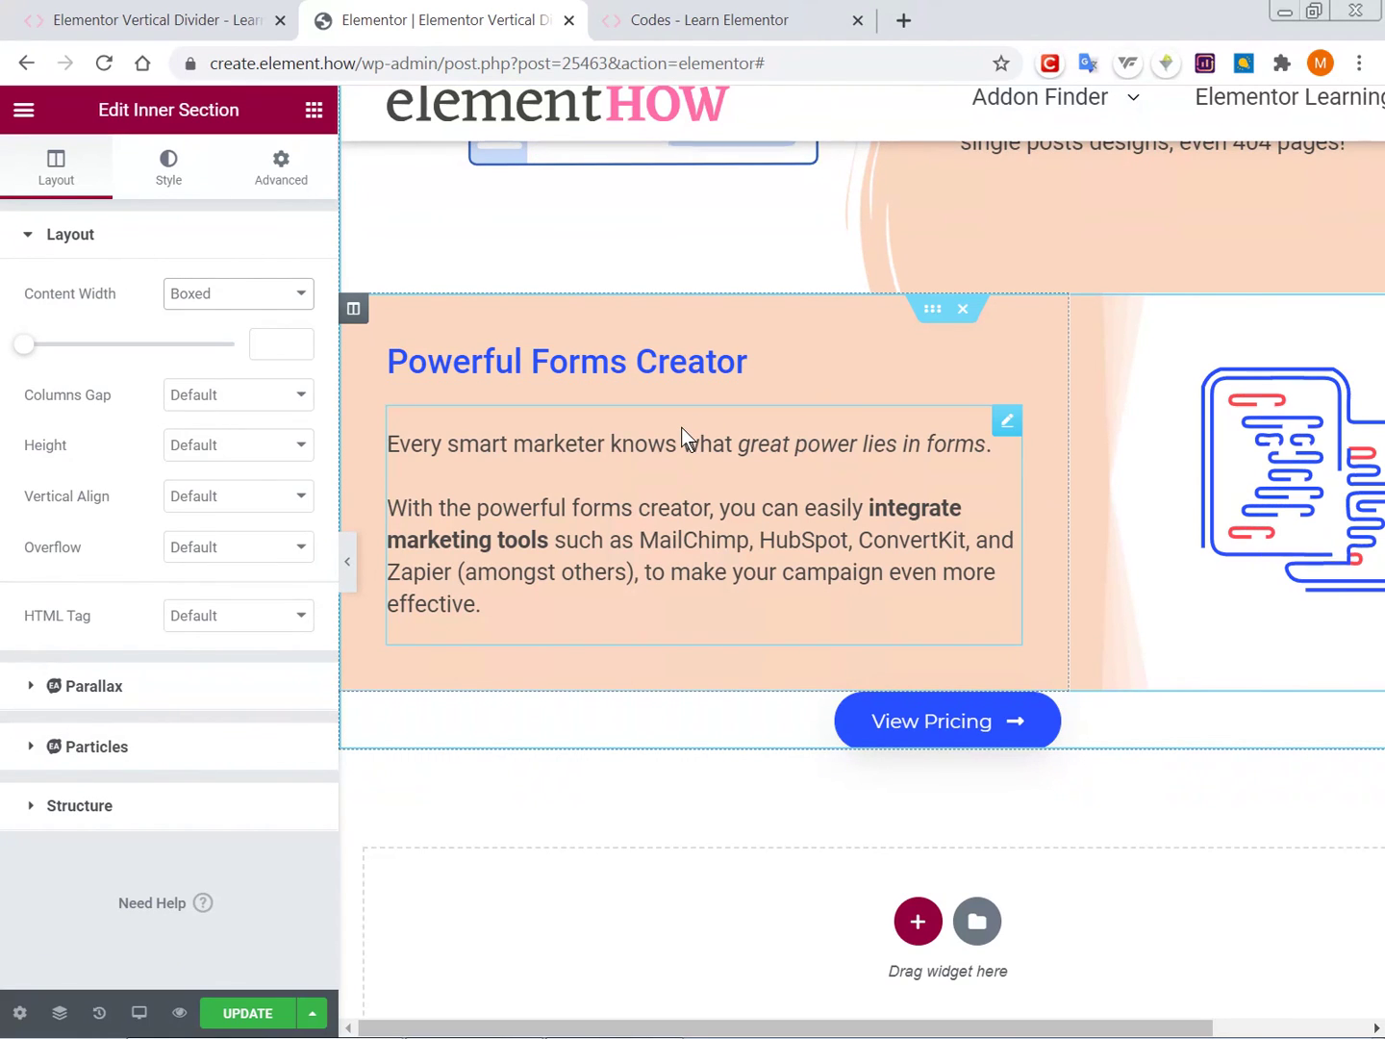
scroll(774, 538, up, 5)
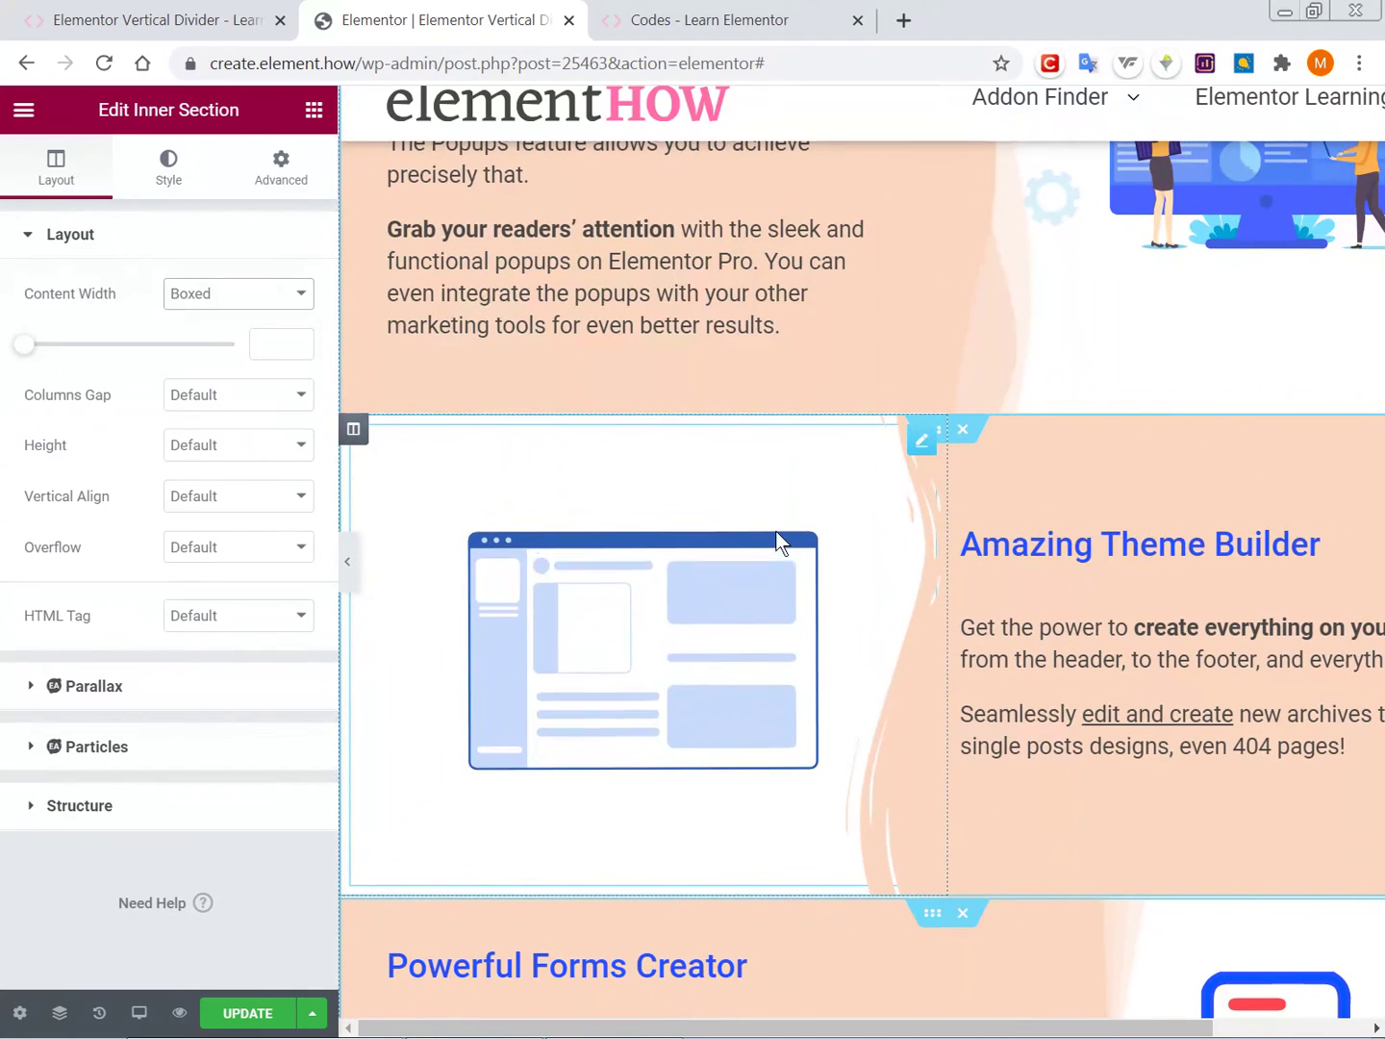
scroll(774, 530, up, 2)
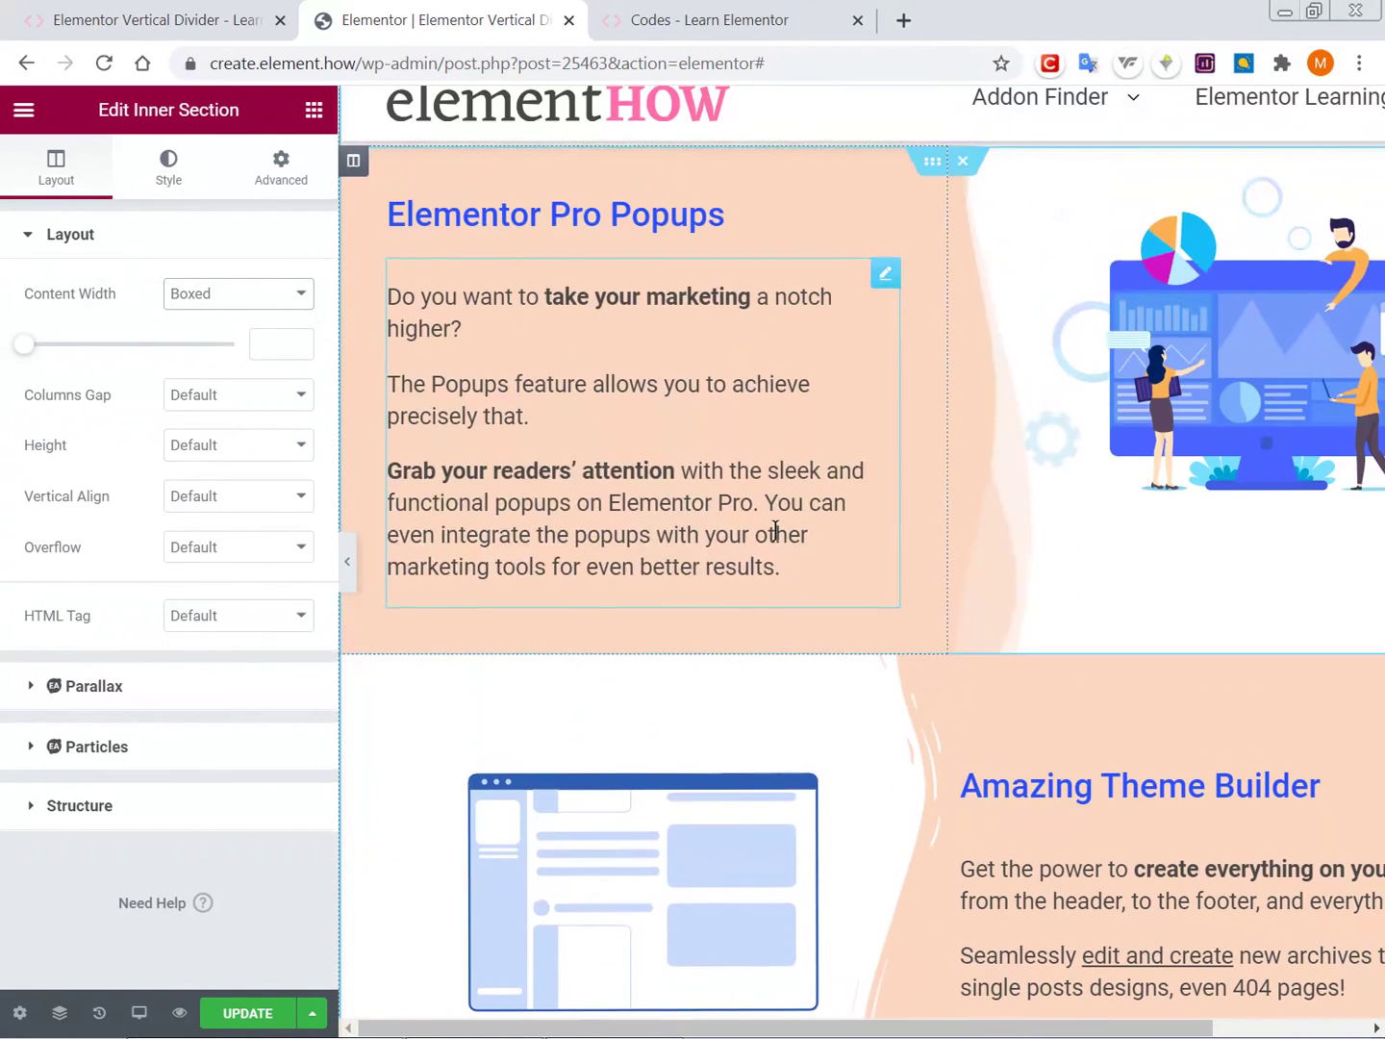
scroll(775, 530, up, 1)
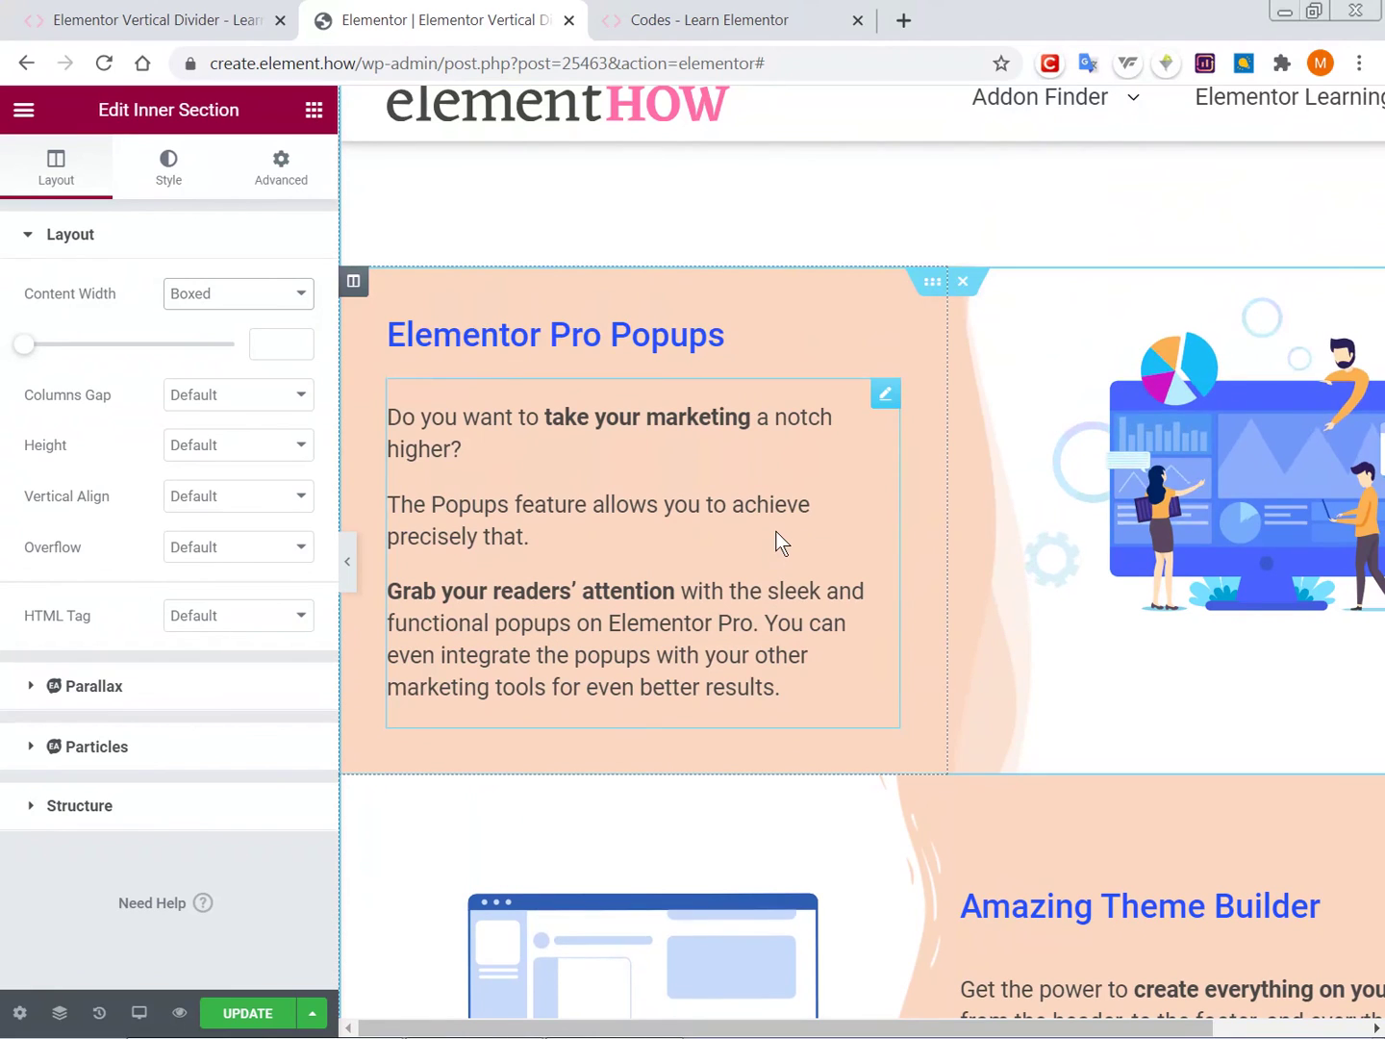